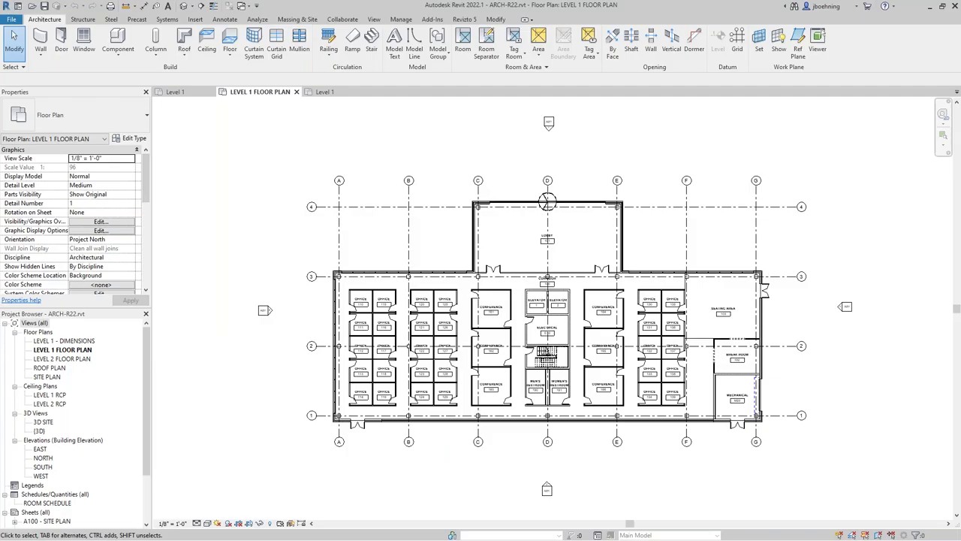
Step: In the Level 1 view of the Graphic Hierarchy project, set the Air Terminals line color to Red in Object Styles
left_click(189, 90)
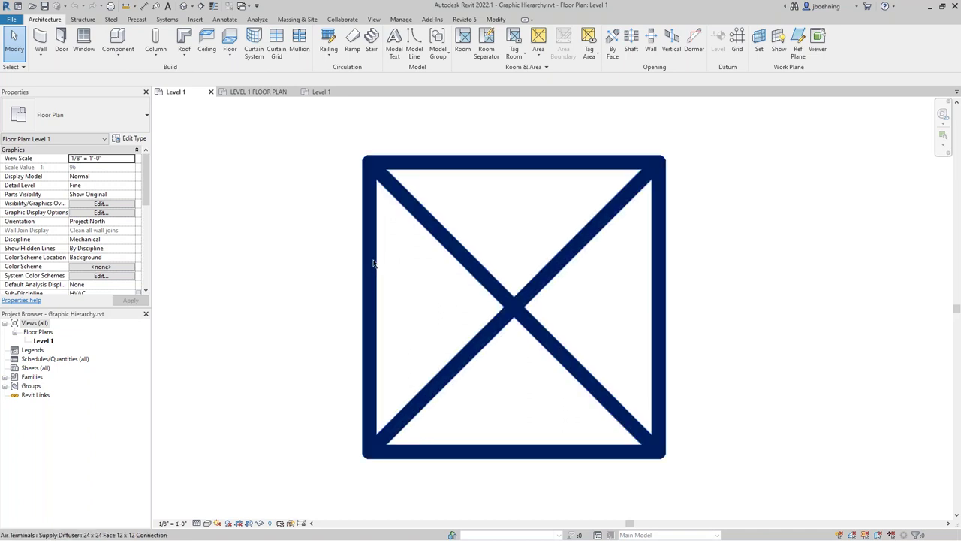
left_click(406, 21)
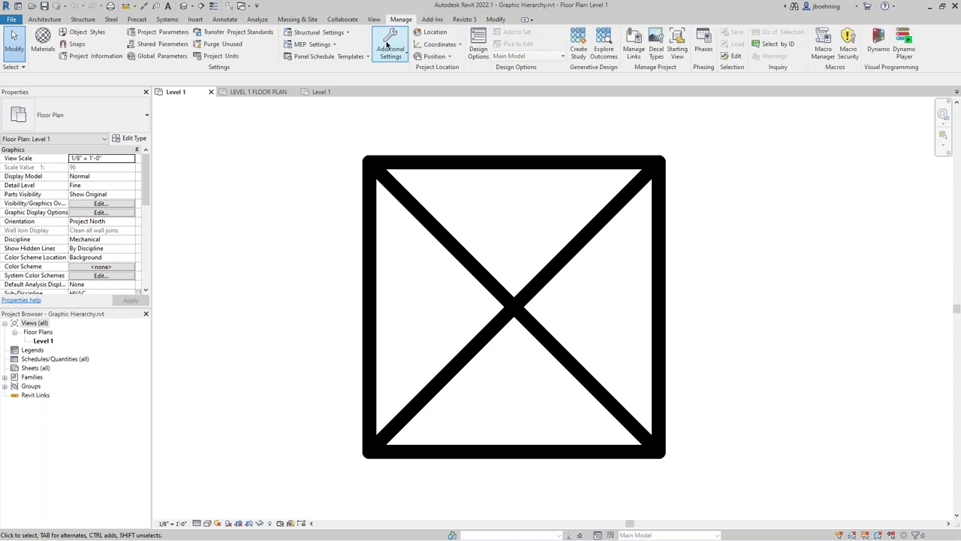
left_click(86, 38)
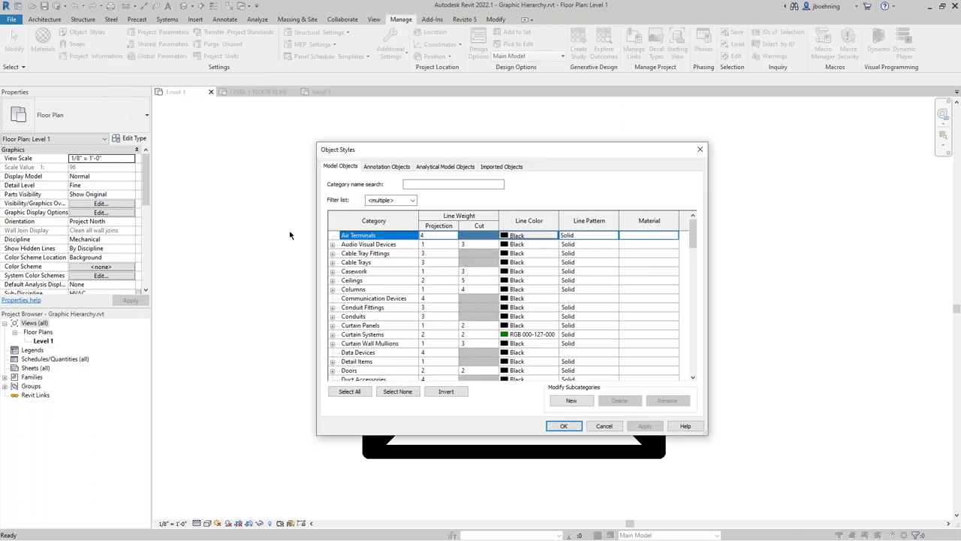
left_click(535, 240)
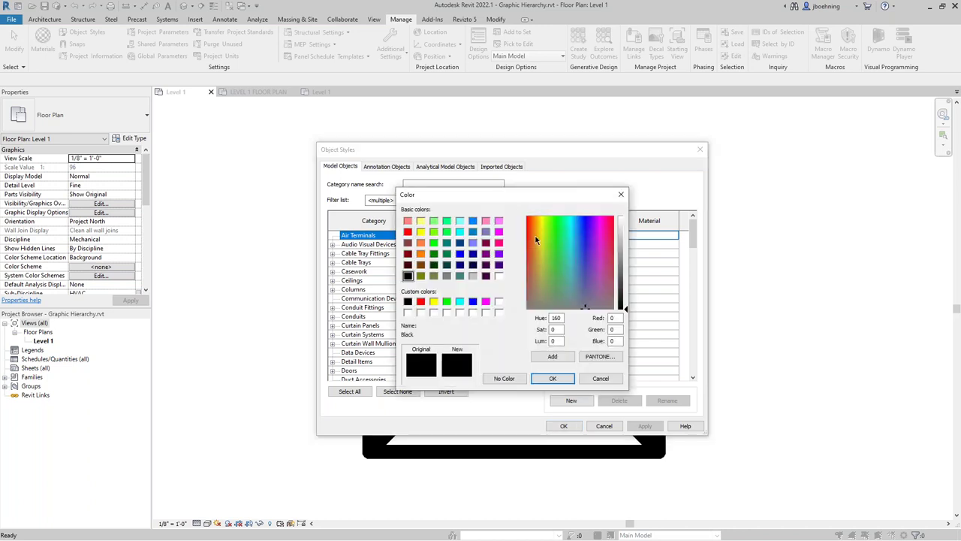
left_click(420, 301)
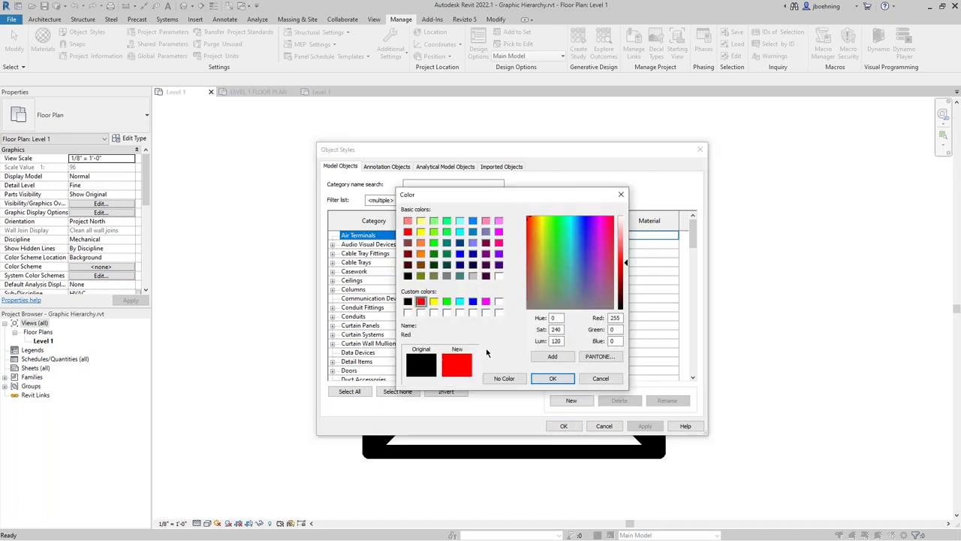
left_click(553, 377)
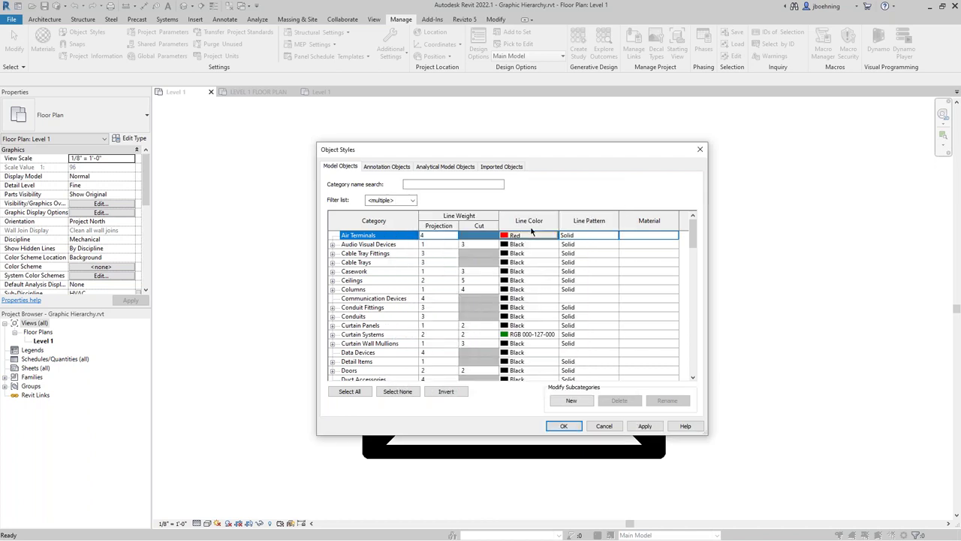
left_click(565, 425)
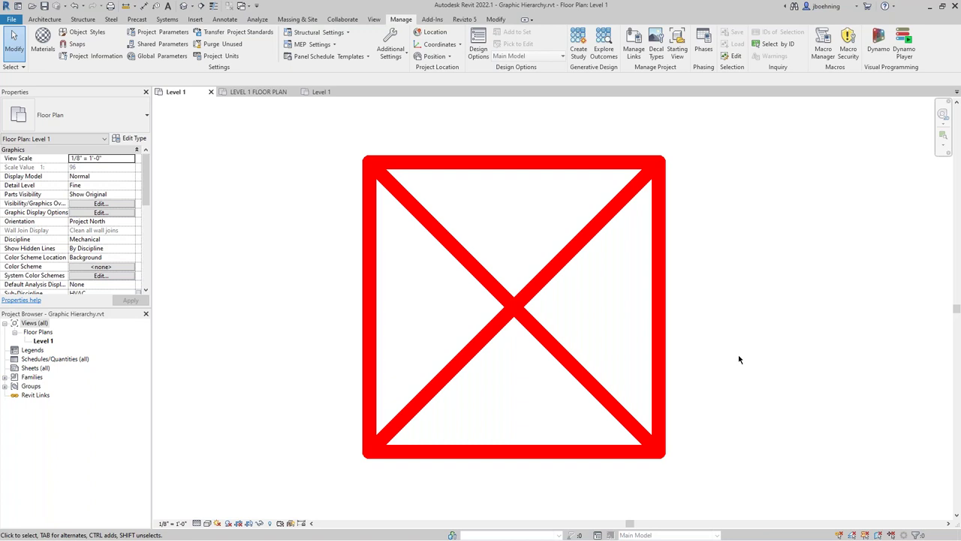
Step: Override the Air Terminals projection line color to Yellow in the Level 1 view's Visibility/Graphic Overrides
key("v")
key("g")
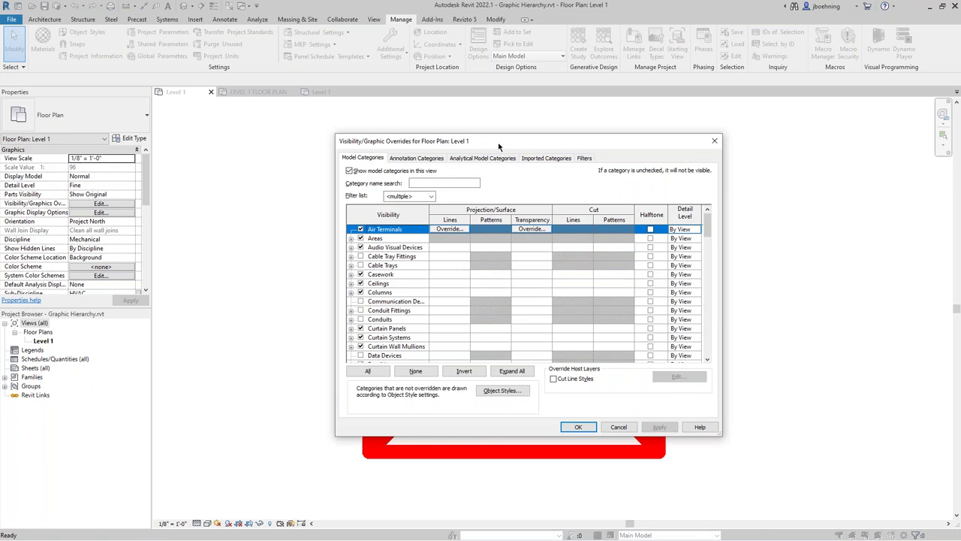
left_click(450, 229)
left_click(509, 285)
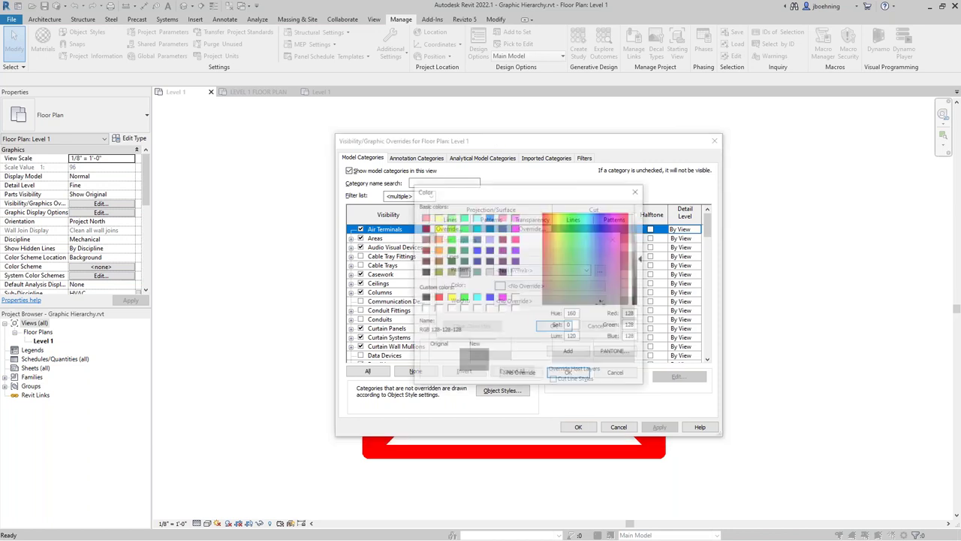
left_click(451, 298)
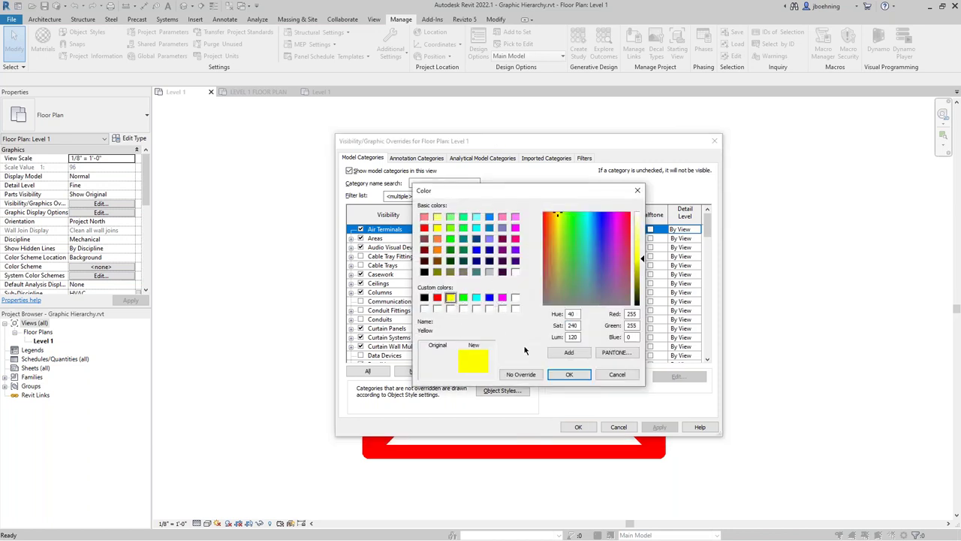
left_click(563, 374)
left_click(554, 325)
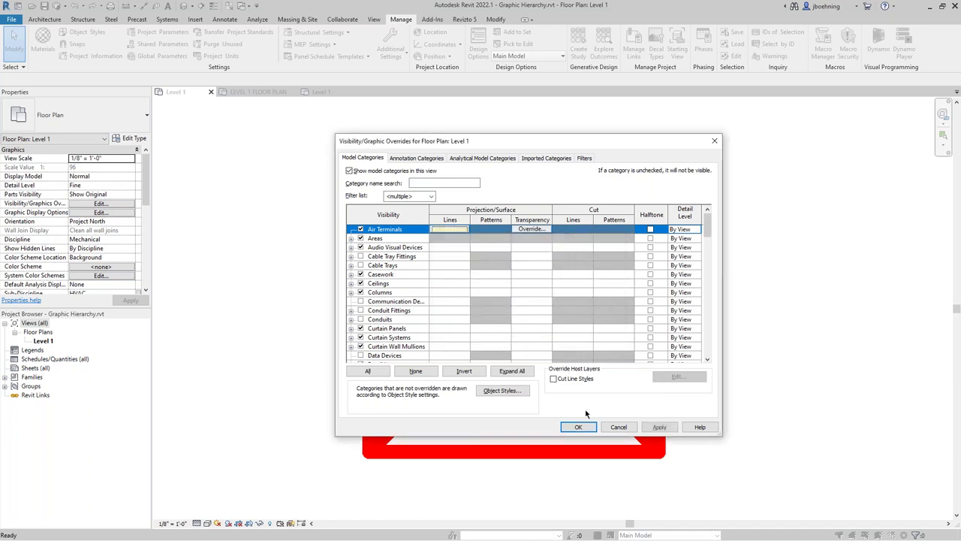
left_click(578, 426)
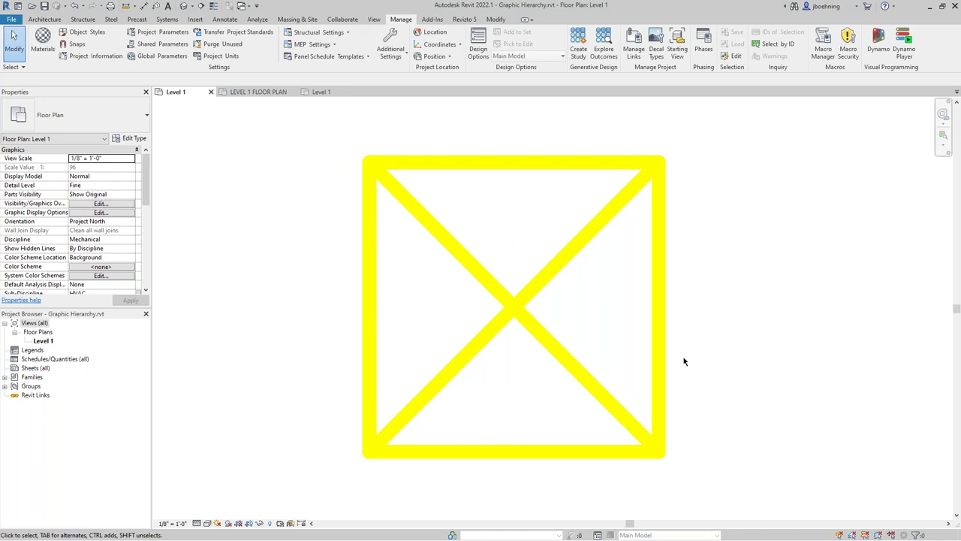
Step: Set the line color override to Green in the type properties of the supply diffuser's Supply Air duct system
left_click(659, 347)
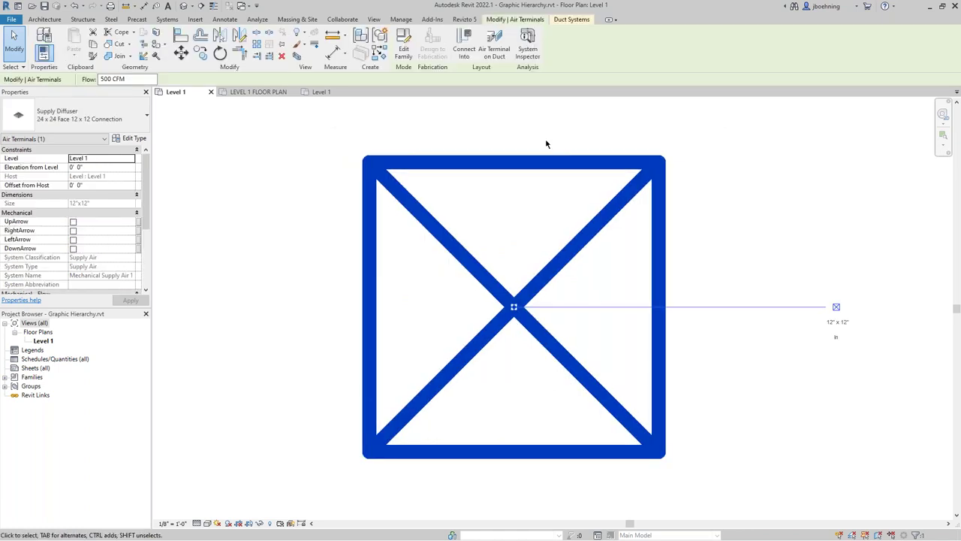
left_click(560, 21)
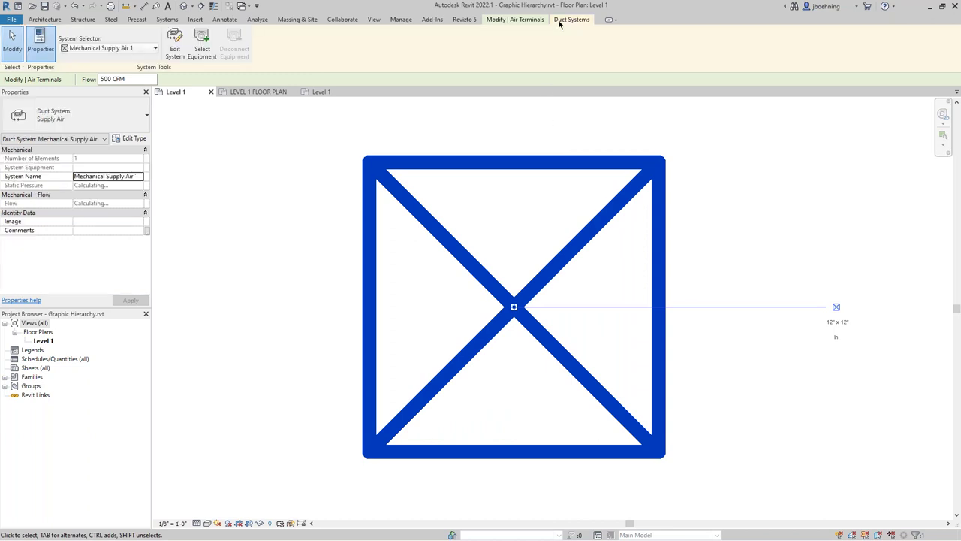
left_click(125, 142)
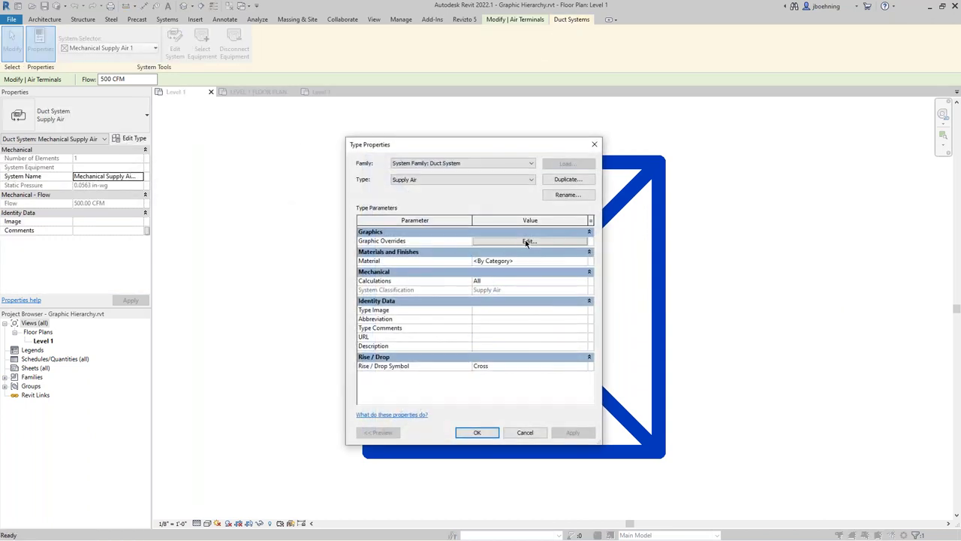
left_click(530, 241)
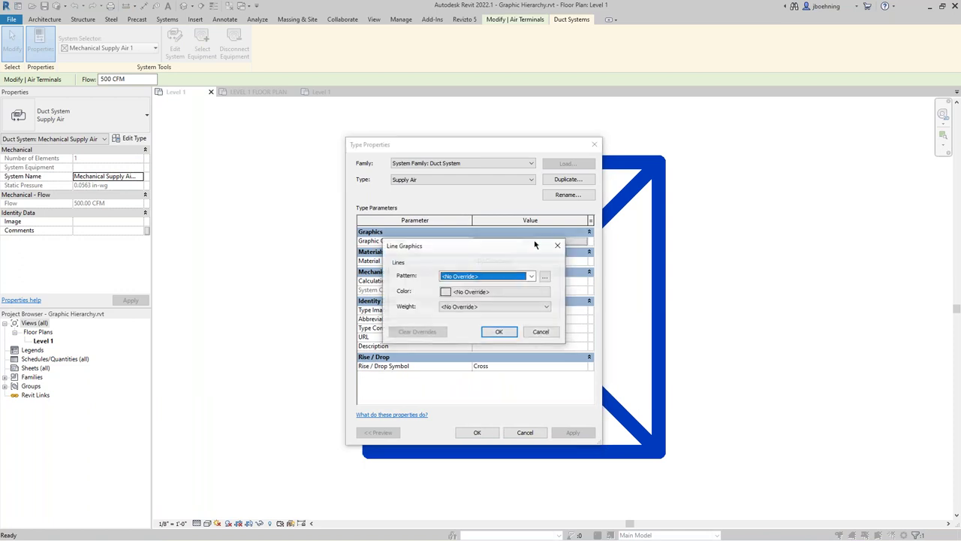
left_click(485, 289)
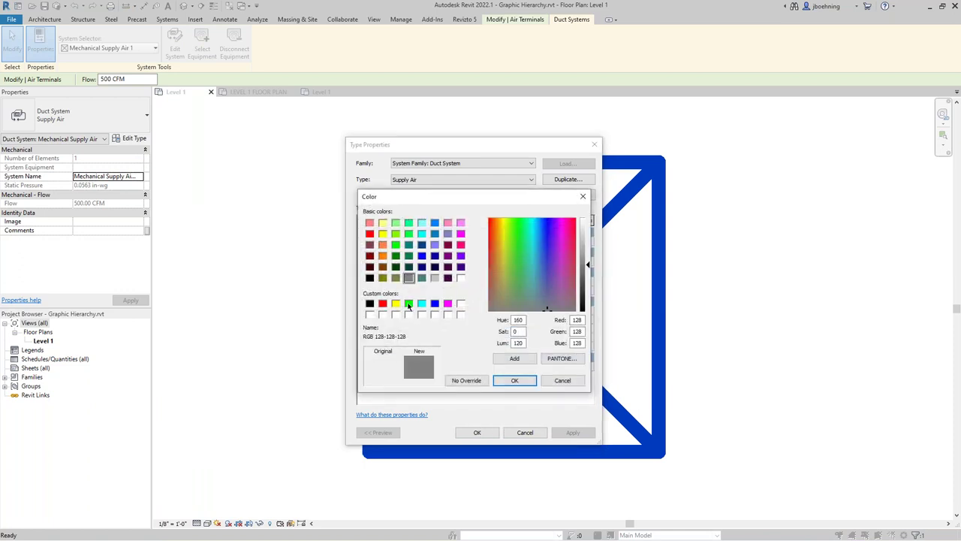
left_click(409, 304)
left_click(514, 380)
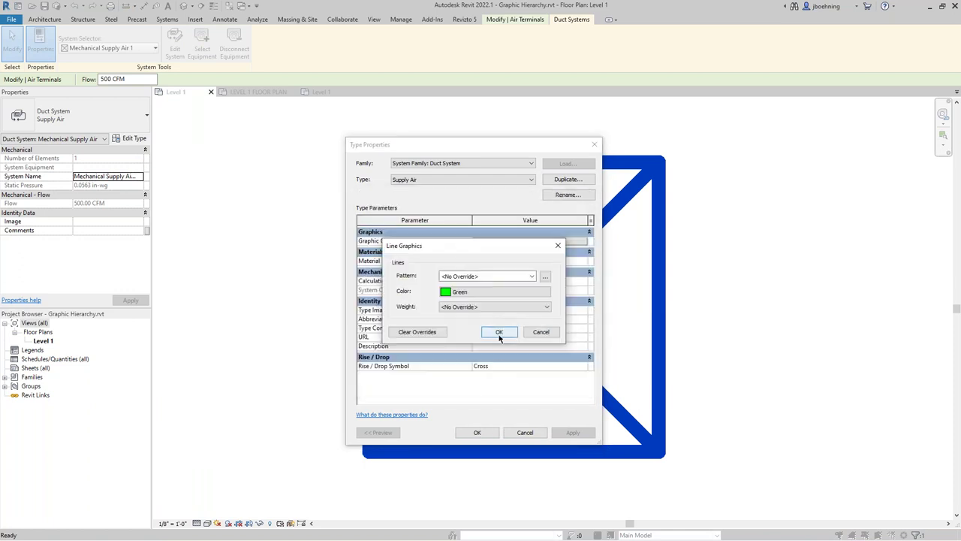
left_click(499, 332)
left_click(478, 432)
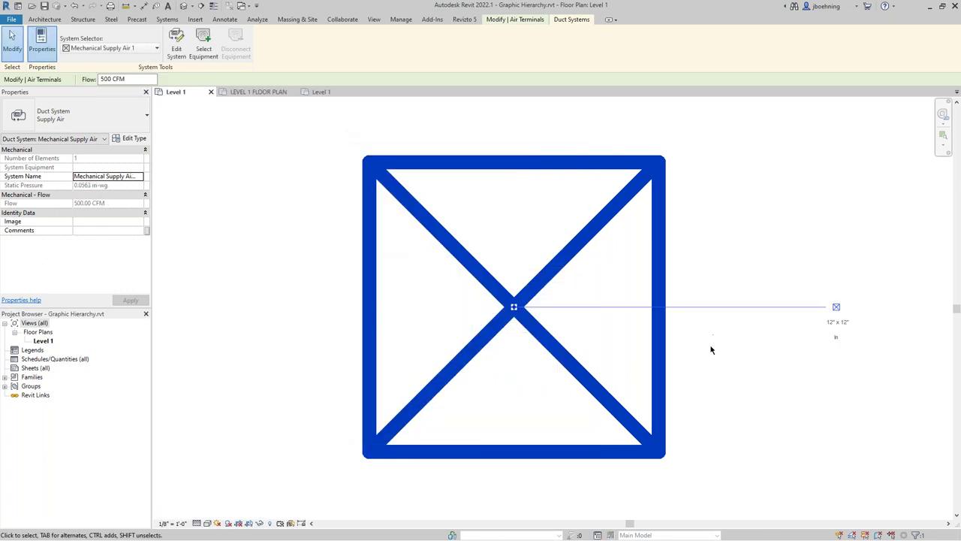
key("Escape")
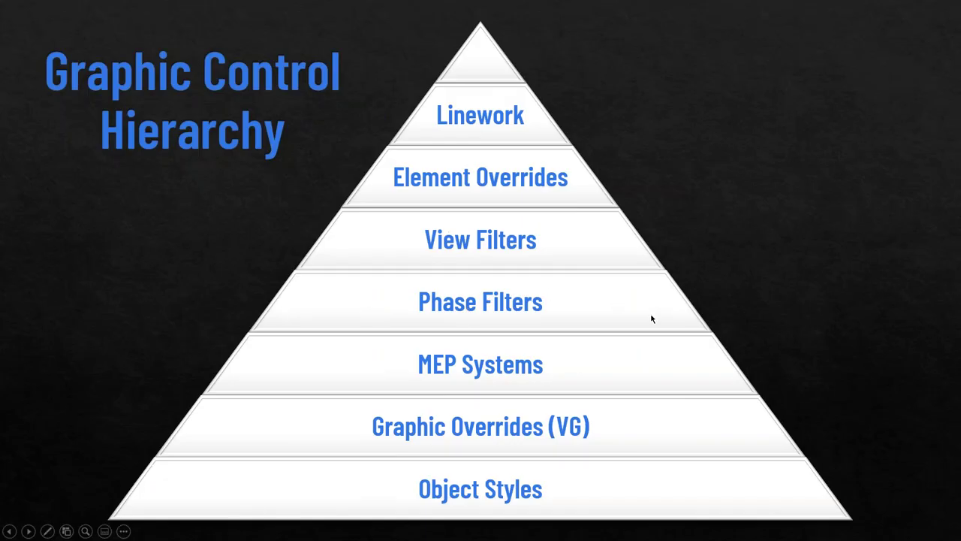
Step: Switch back to Revit and set the Air Terminals line color to Black in Object Styles
key("alt+Tab")
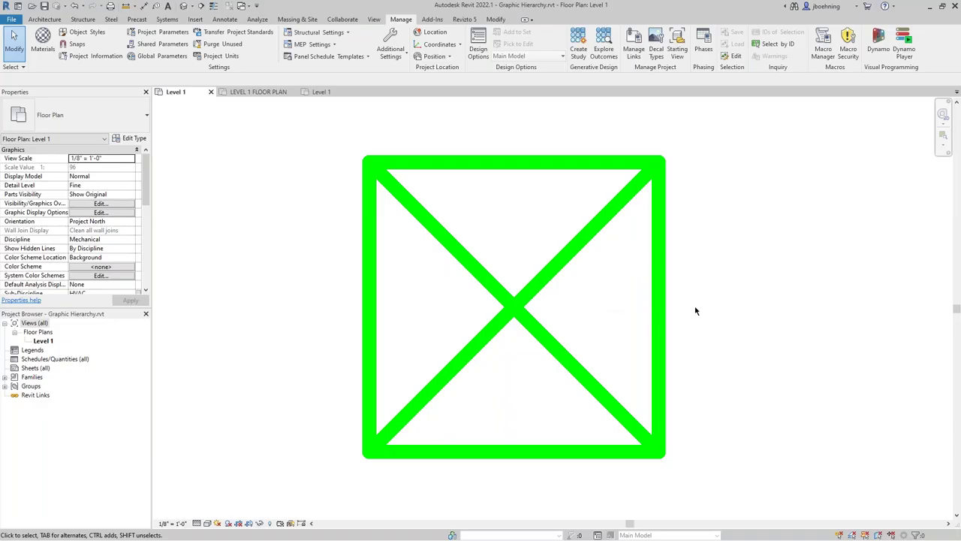
left_click(87, 32)
left_click(534, 237)
left_click(409, 302)
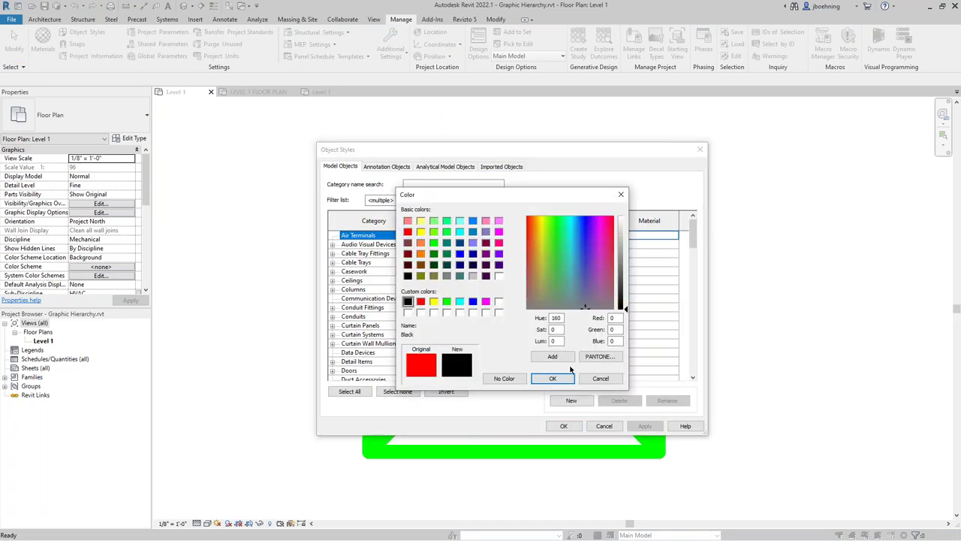
left_click(554, 377)
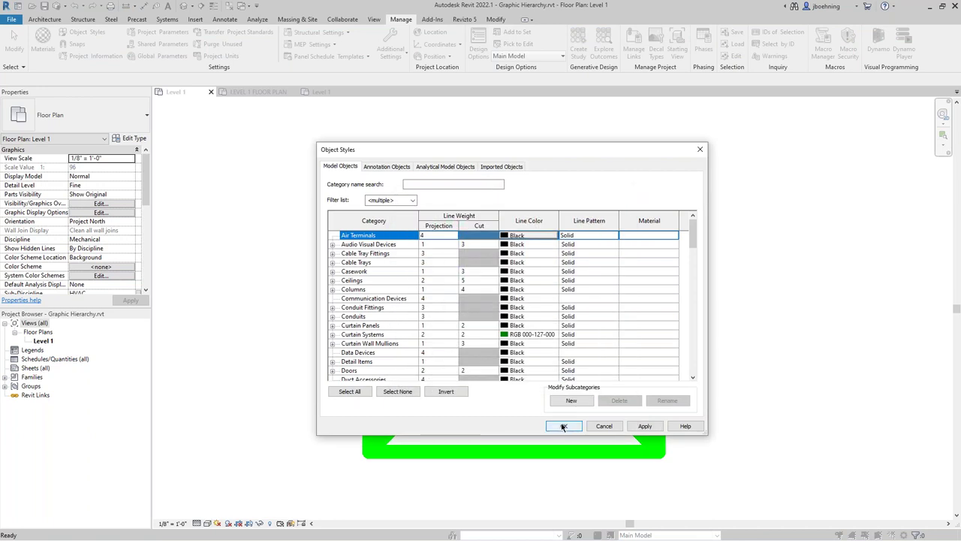
left_click(563, 426)
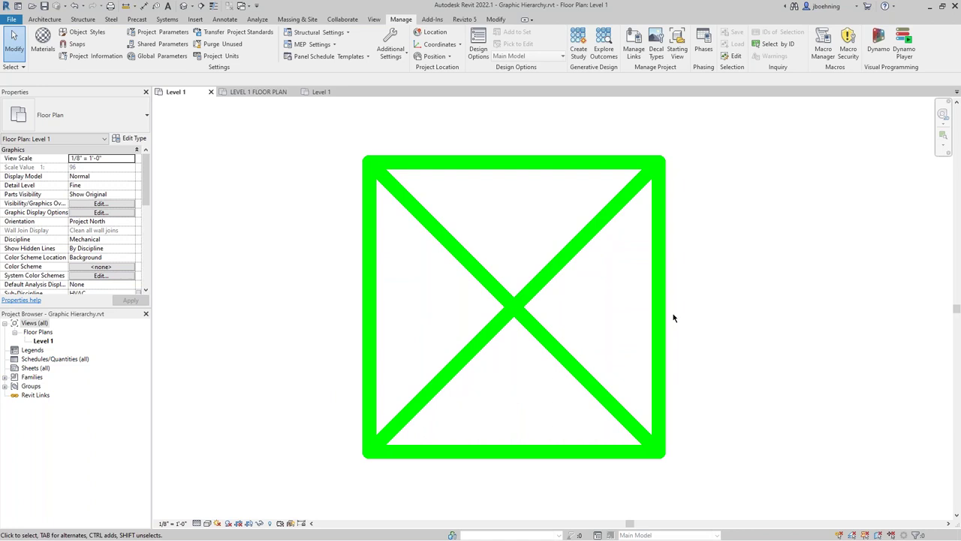
Step: Set the Level 1 view's Phase Filter to Show Complete
left_click_drag(145, 191, 143, 272)
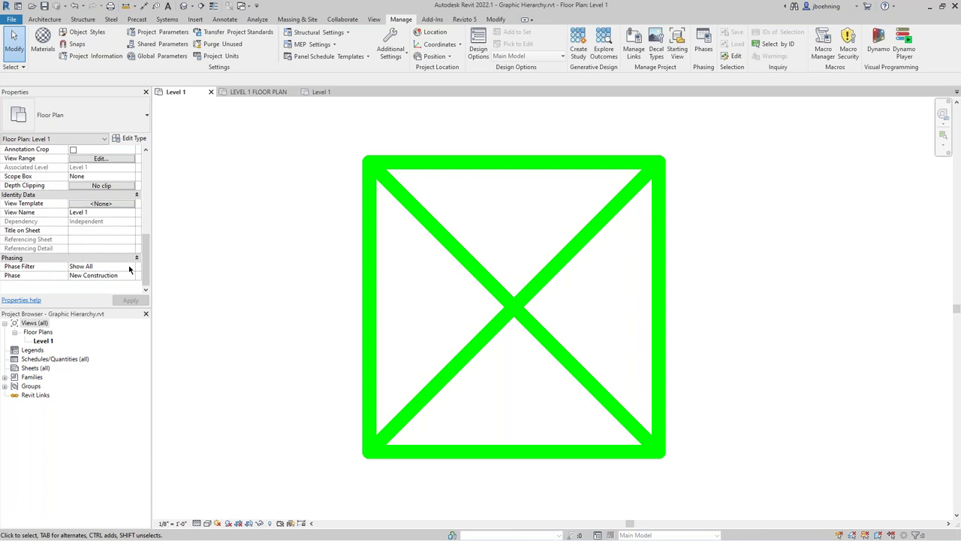
left_click(130, 267)
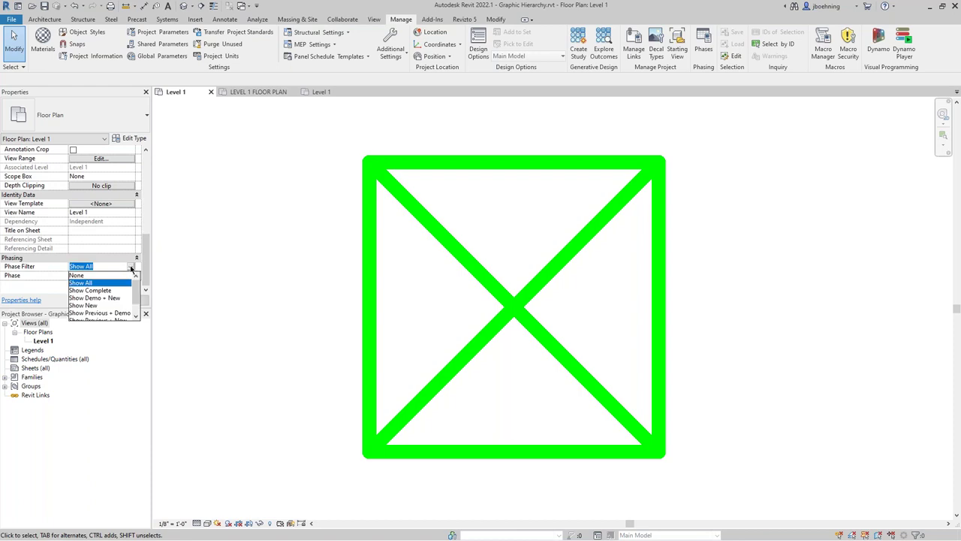
left_click(90, 290)
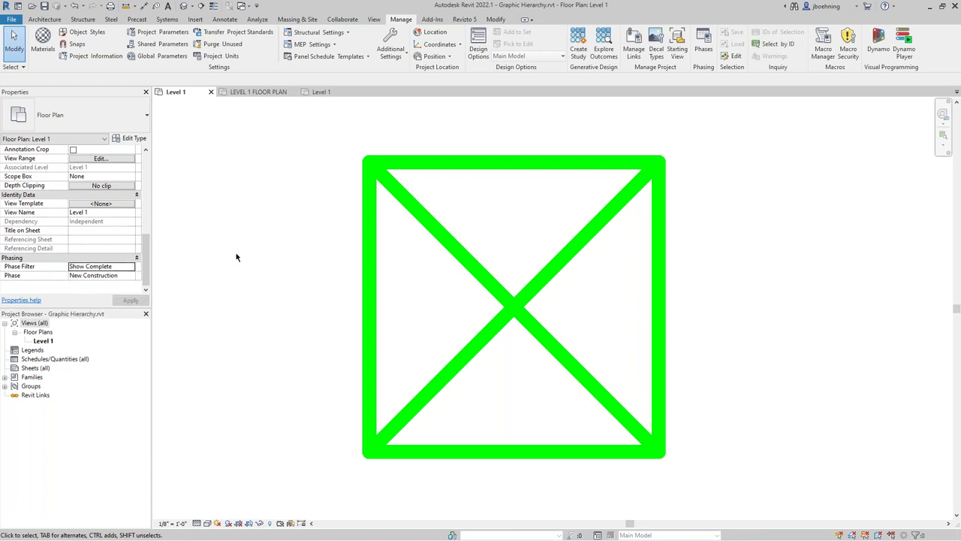
Step: In the project's phase filters, set the New status of the Show Complete filter to Overridden
left_click(703, 51)
left_click(386, 182)
left_click(409, 214)
left_click(464, 215)
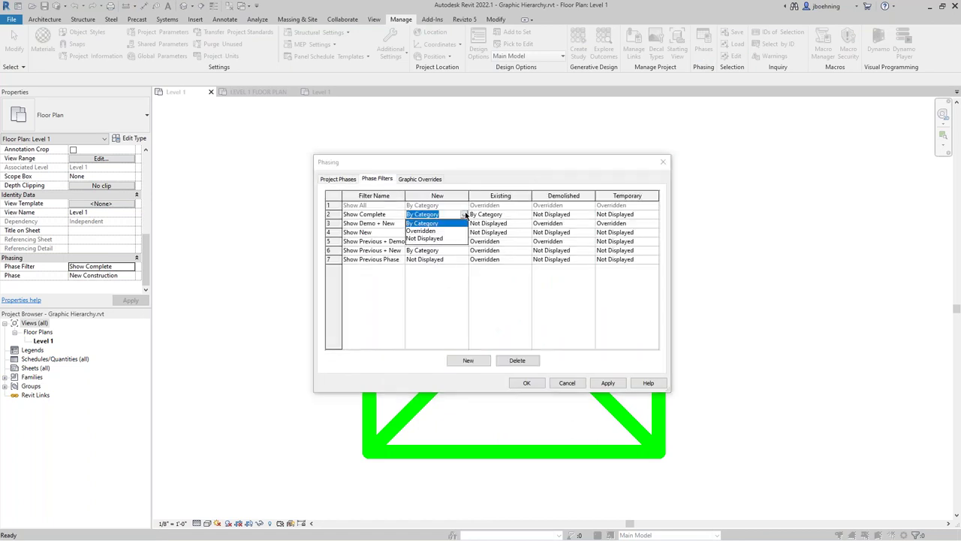
left_click(426, 233)
Step: Set the projection line color of the New phase status to Cyan in the phasing graphic overrides and apply the phasing changes
left_click(411, 184)
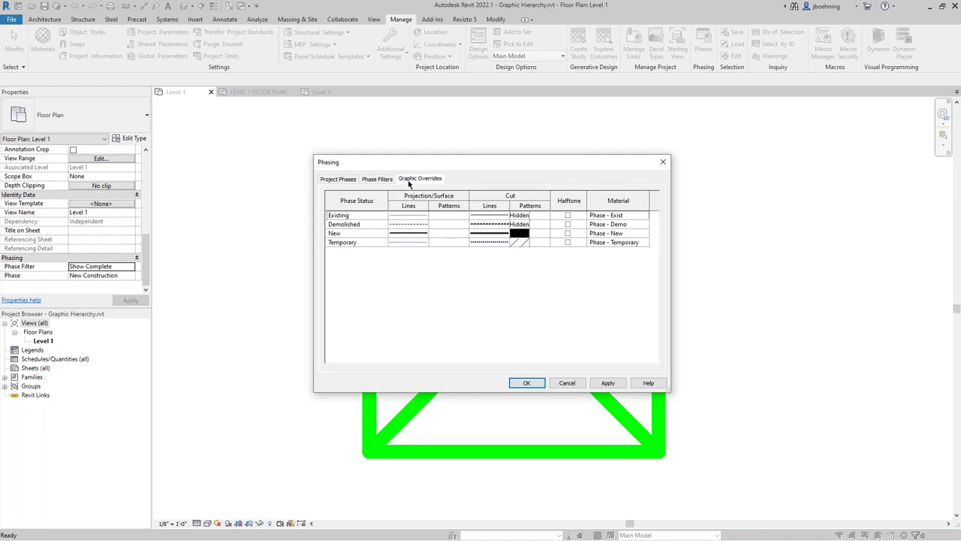
left_click(398, 233)
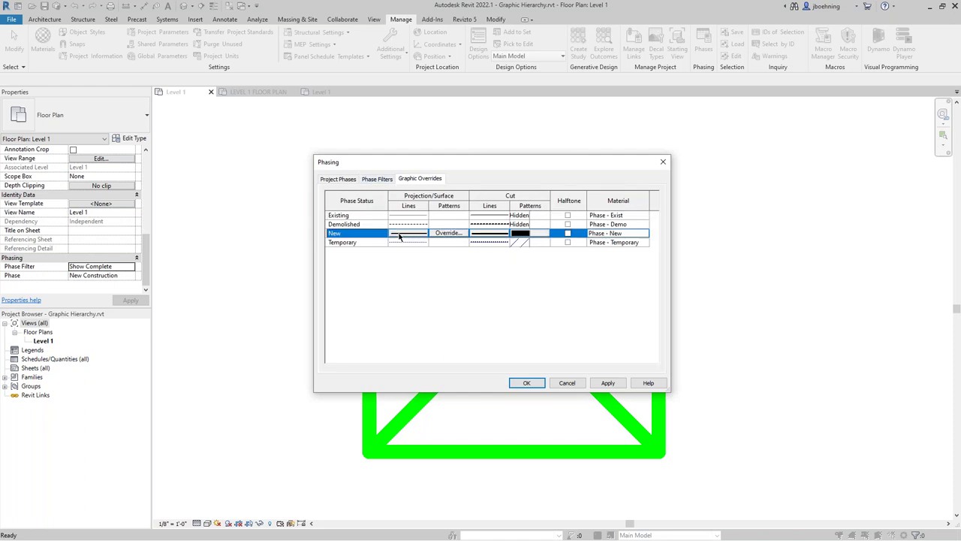
left_click(400, 235)
left_click(469, 273)
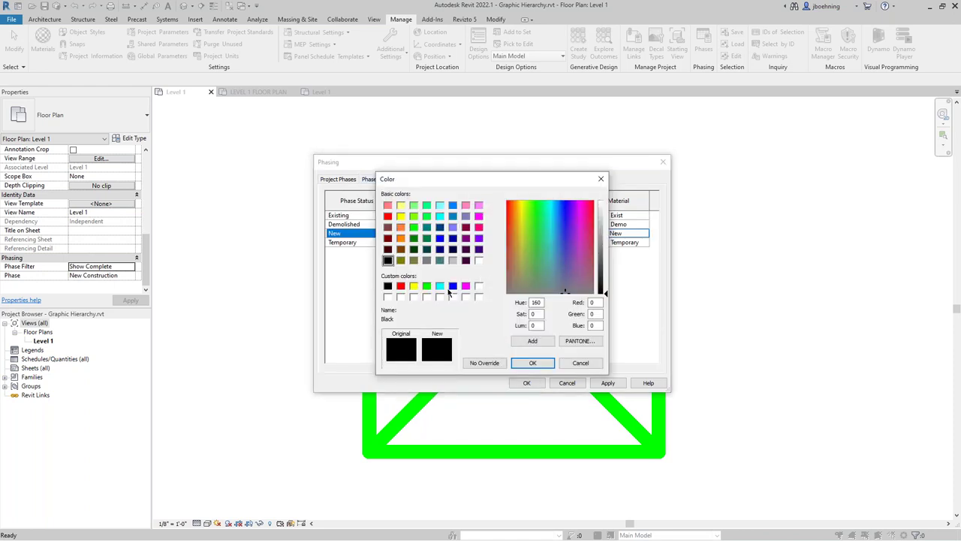
left_click(439, 285)
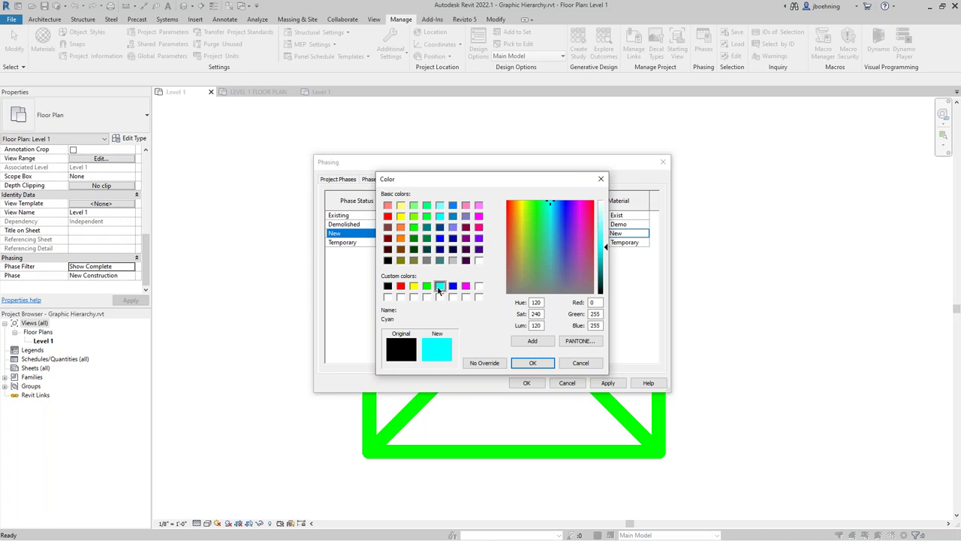
left_click(532, 363)
left_click(517, 317)
left_click(536, 382)
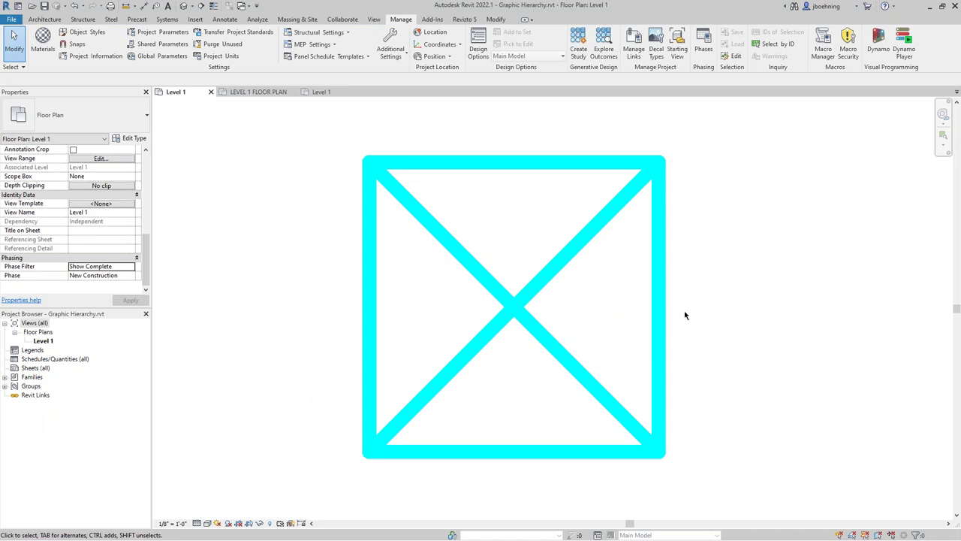
Step: Override the projection line color of the Mechanical - Supply filter to Blue in the Level 1 view's visibility/graphic overrides
key("v")
key("g")
left_click(590, 160)
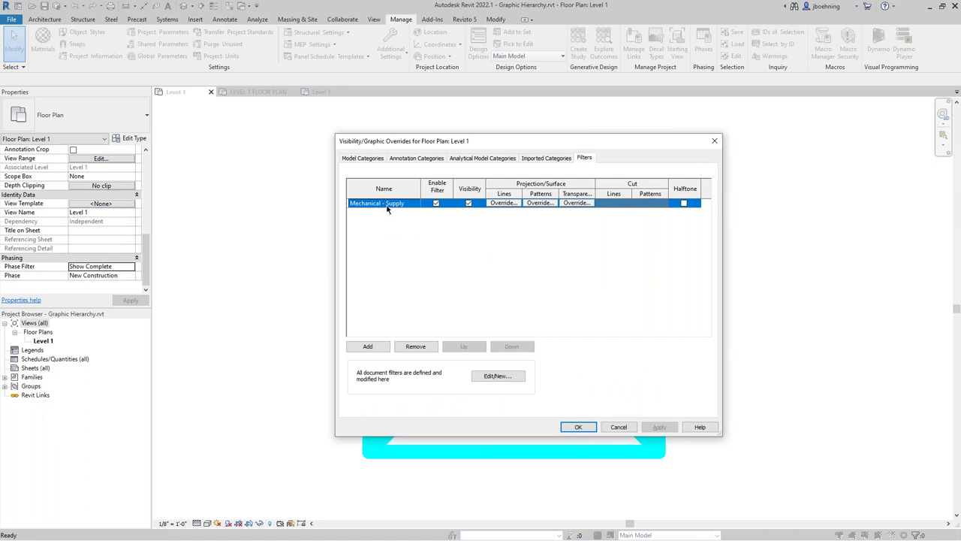
left_click(503, 203)
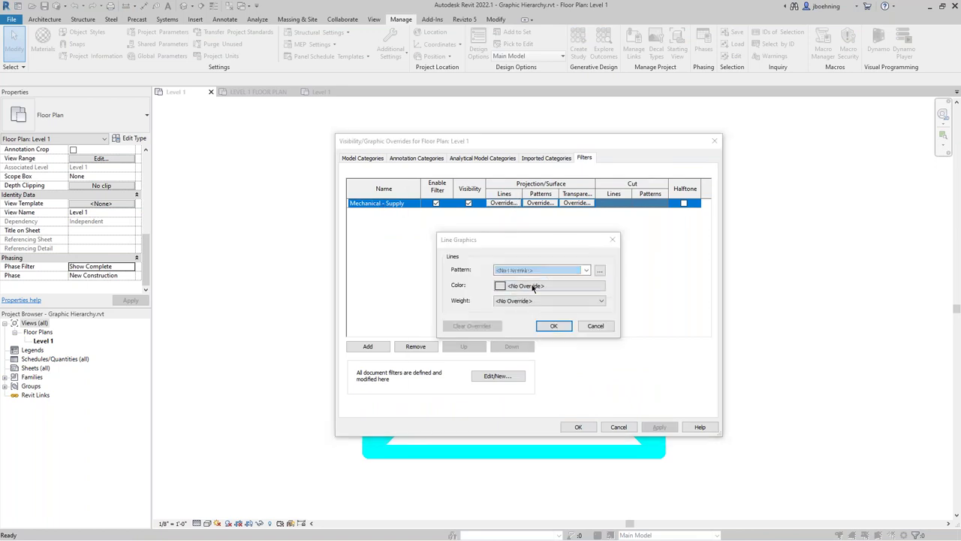
left_click(527, 288)
left_click(488, 297)
left_click(569, 374)
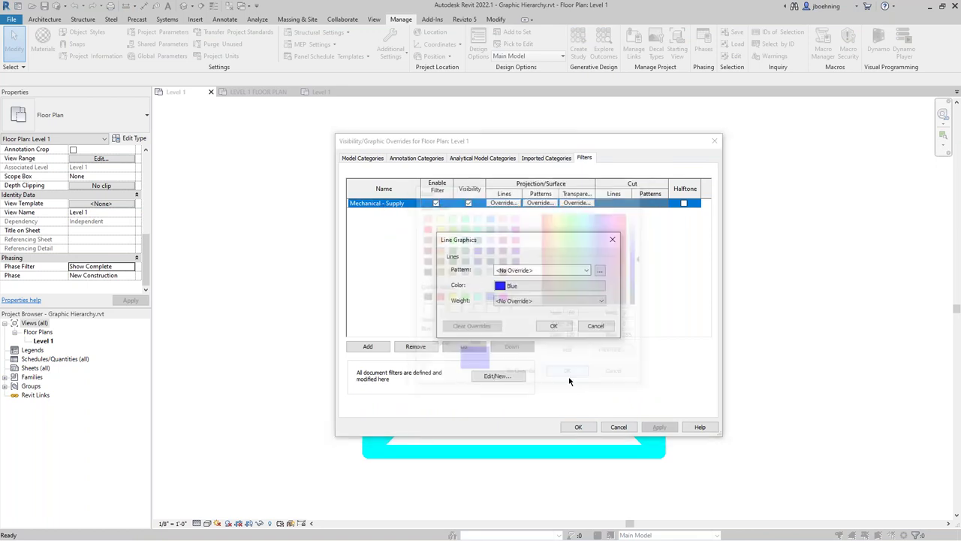
left_click(554, 327)
left_click(578, 426)
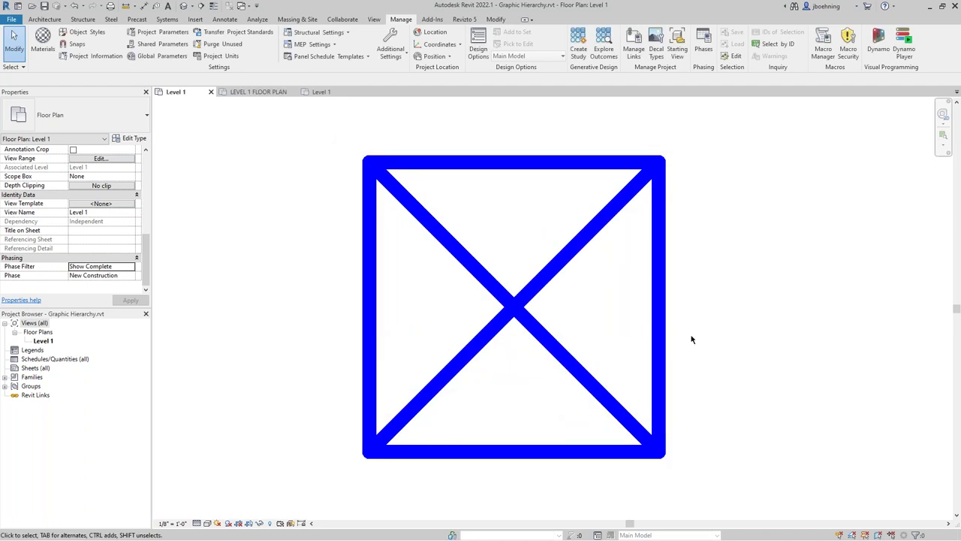
Step: Override the supply diffuser's projection line color by element to Magenta in the Level 1 view
left_click(664, 327)
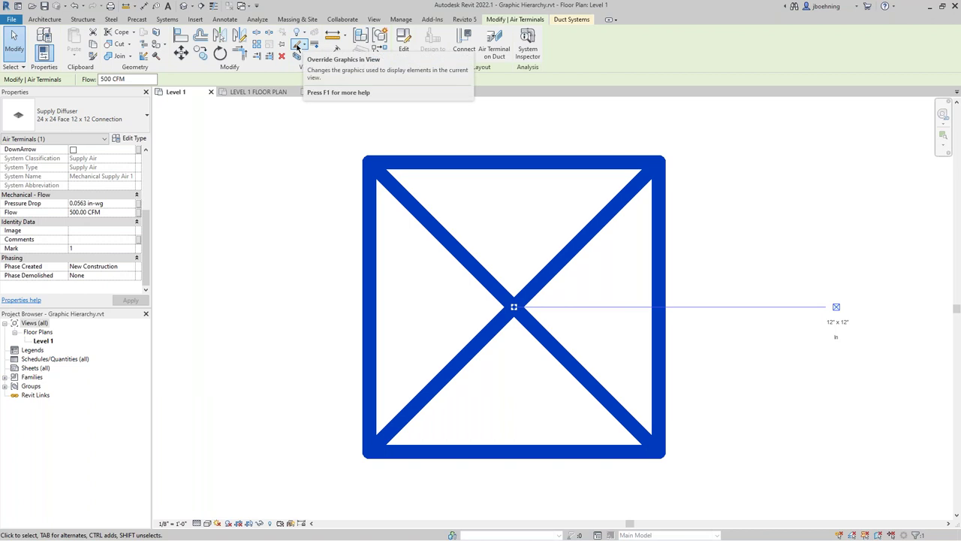
left_click(302, 46)
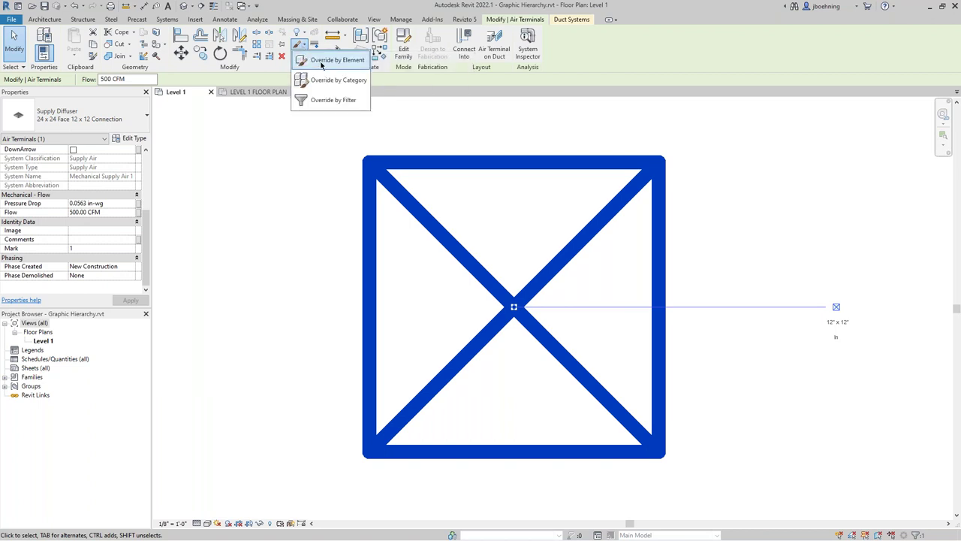
left_click(323, 59)
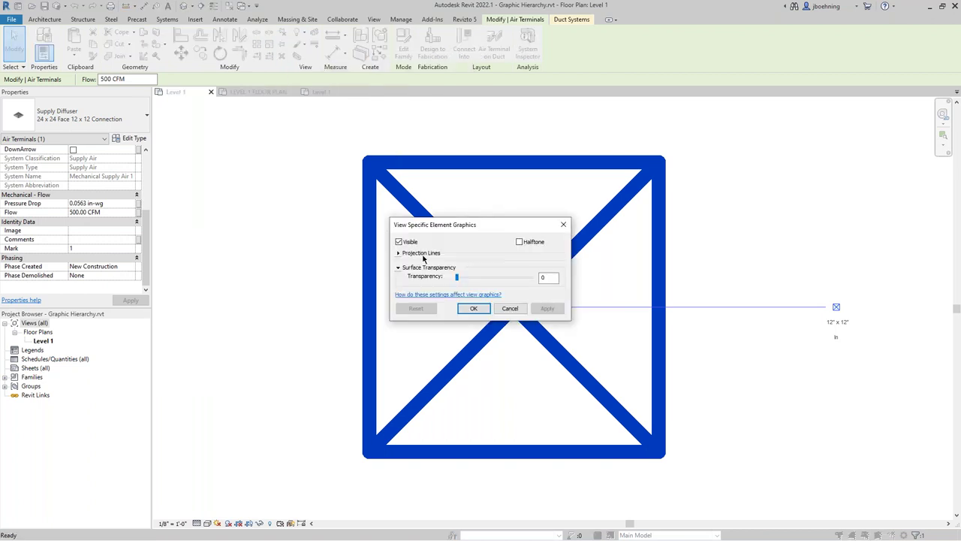
left_click(398, 254)
left_click(474, 278)
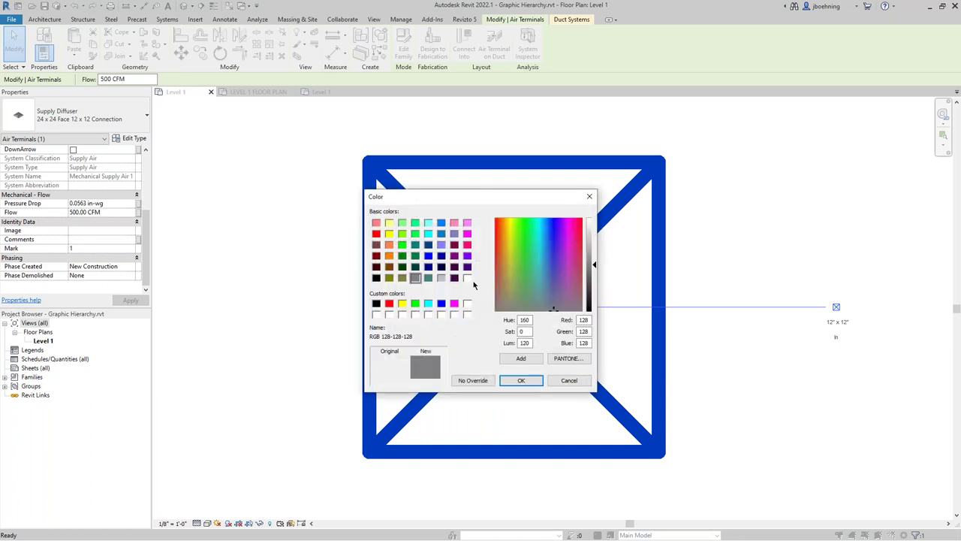
left_click(454, 303)
left_click(524, 381)
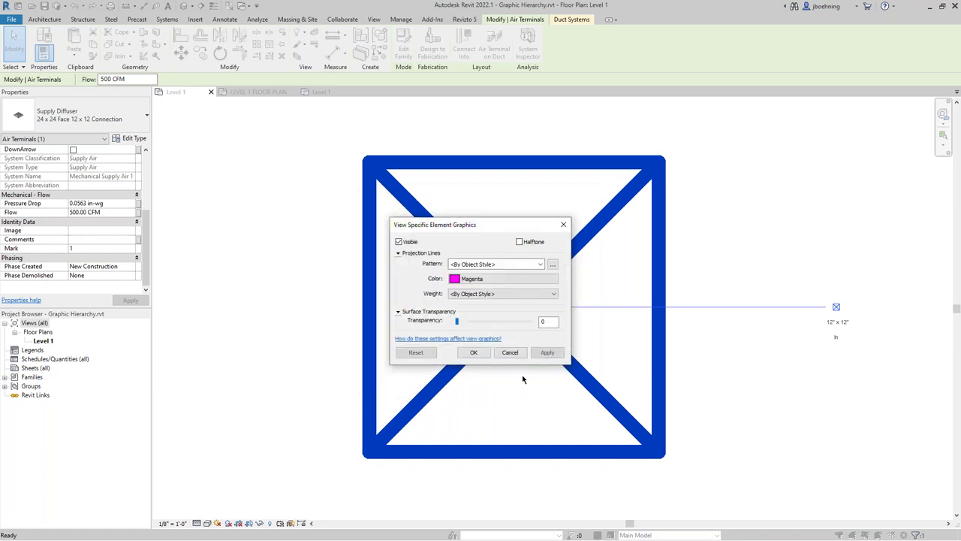
left_click(482, 355)
left_click(707, 258)
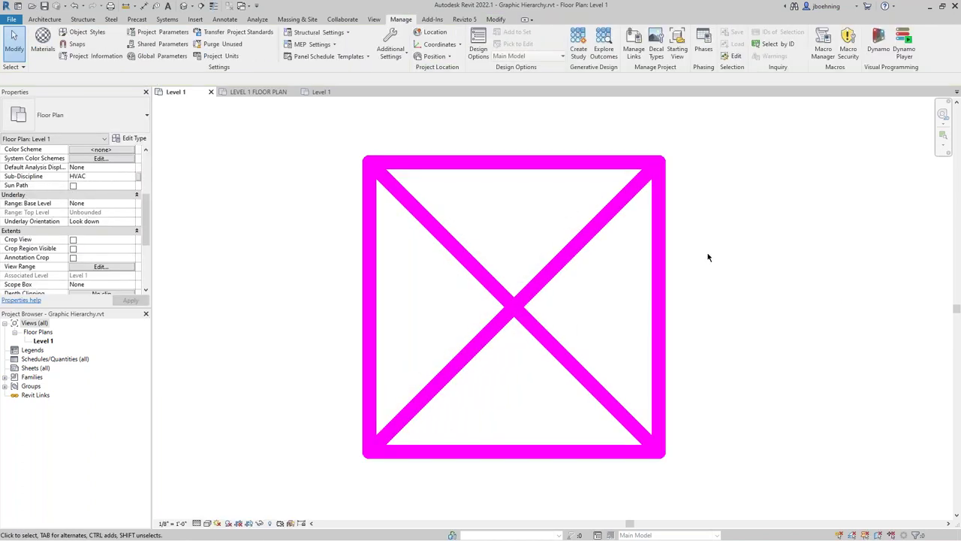
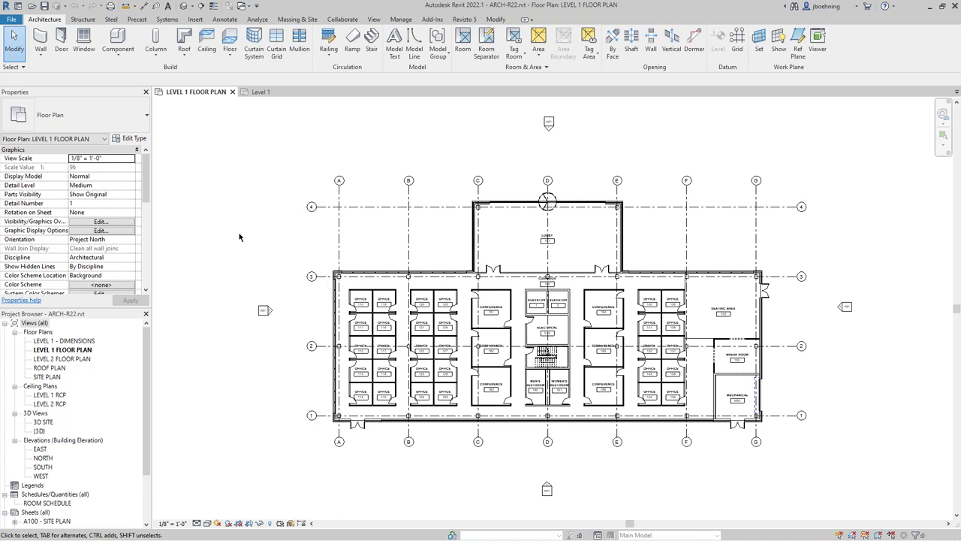
Step: Examine the Interior view filter in the LEVEL 1 FLOOR PLAN project, hiding un-checked categories and checking its rule-combination options
left_click(375, 21)
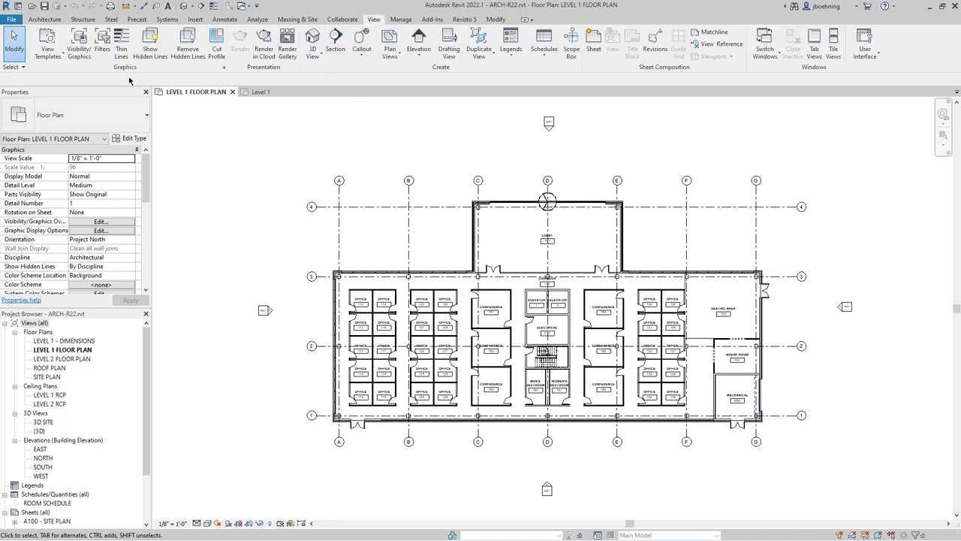
left_click(100, 41)
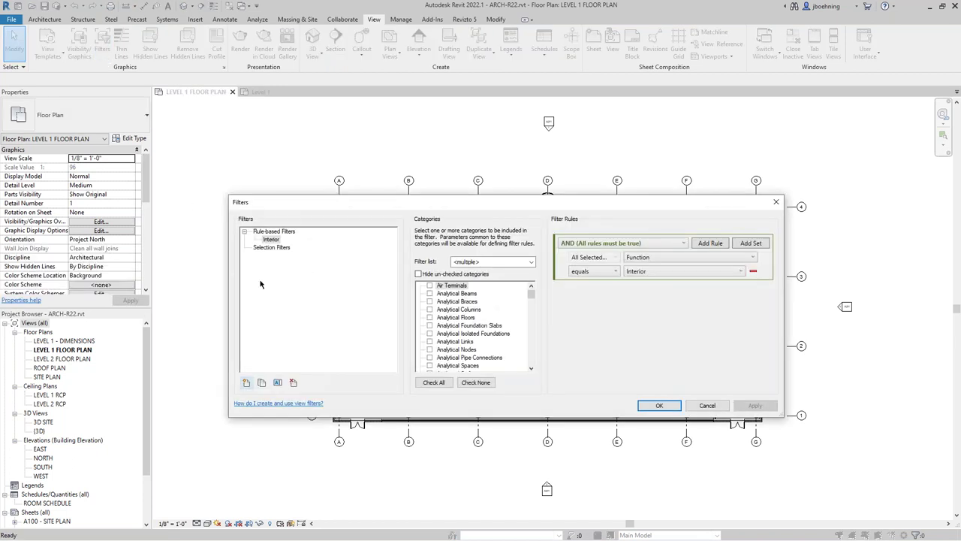
left_click(272, 238)
left_click(418, 274)
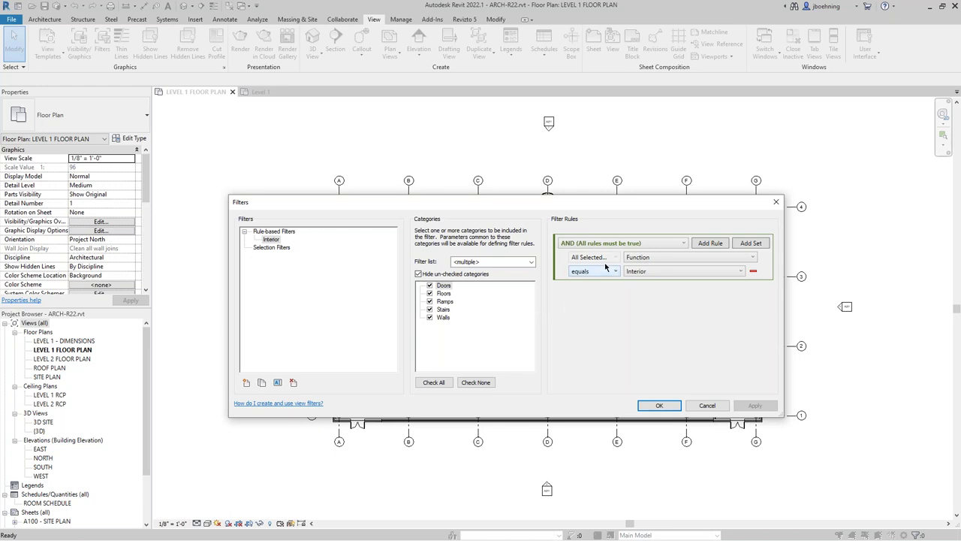
left_click(666, 244)
left_click(666, 244)
Step: Rename the Interior filter to "Functin is Interior" and accept the filter changes
left_click(270, 239)
left_click(277, 383)
left_click(478, 312)
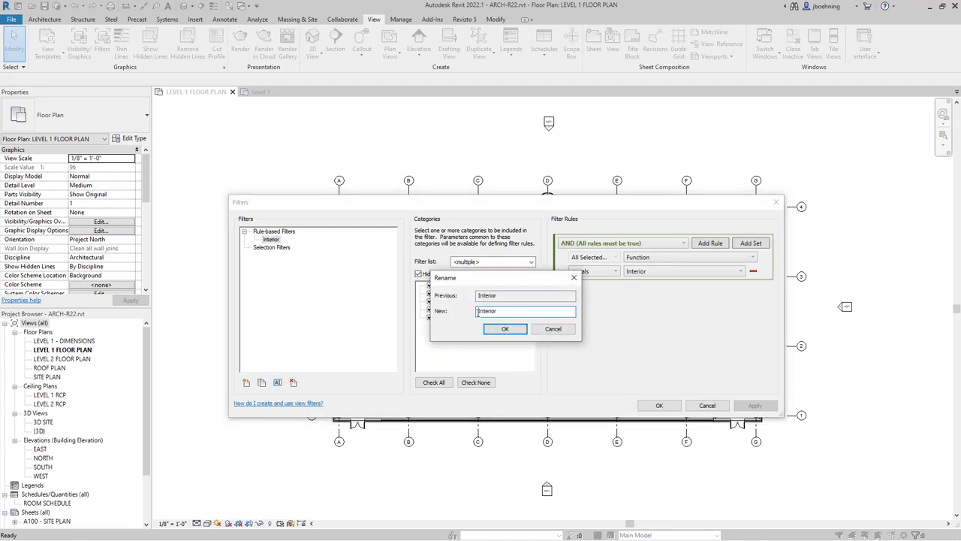
type("Functin is")
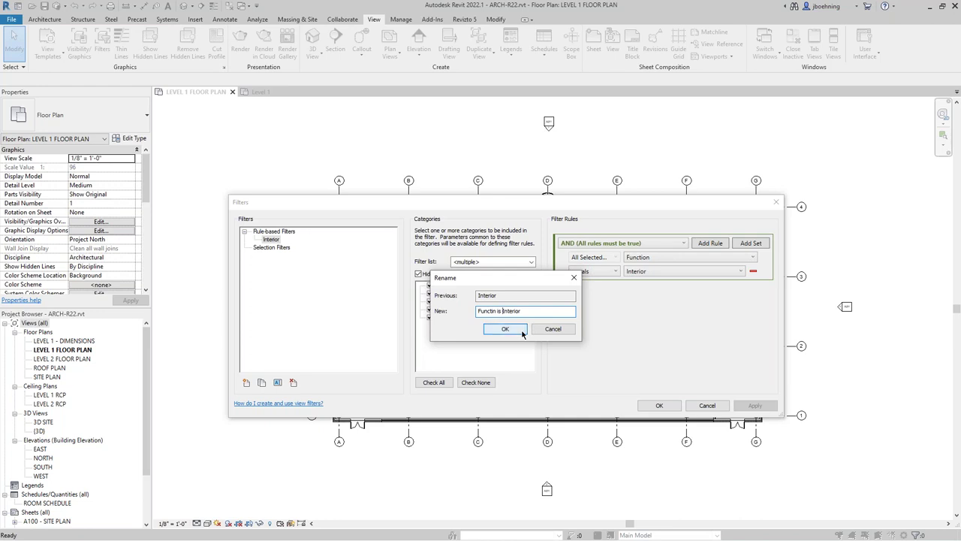
left_click(509, 328)
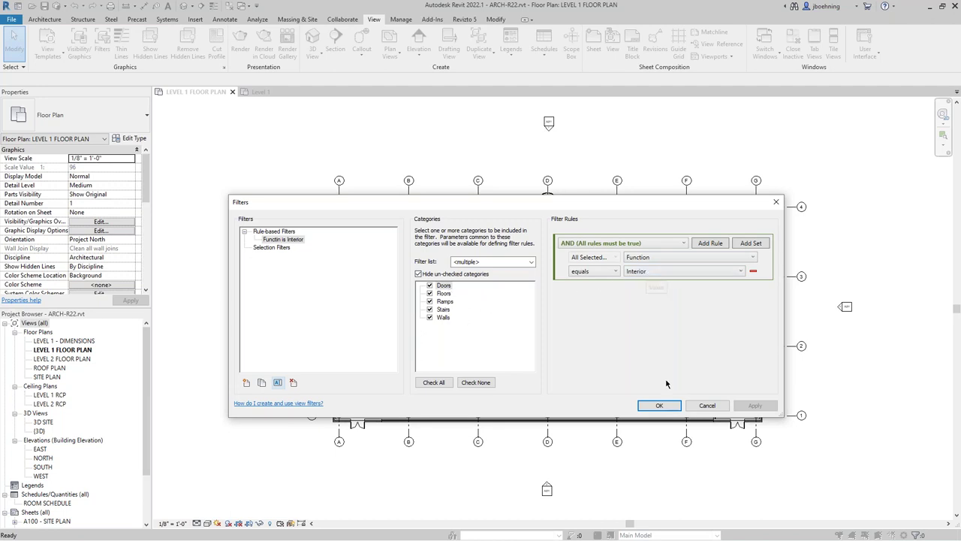
left_click(661, 406)
Step: Override the cut line color of the "Functin is Interior" filter to Green in the LEVEL 1 FLOOR PLAN view
key("v")
key("v")
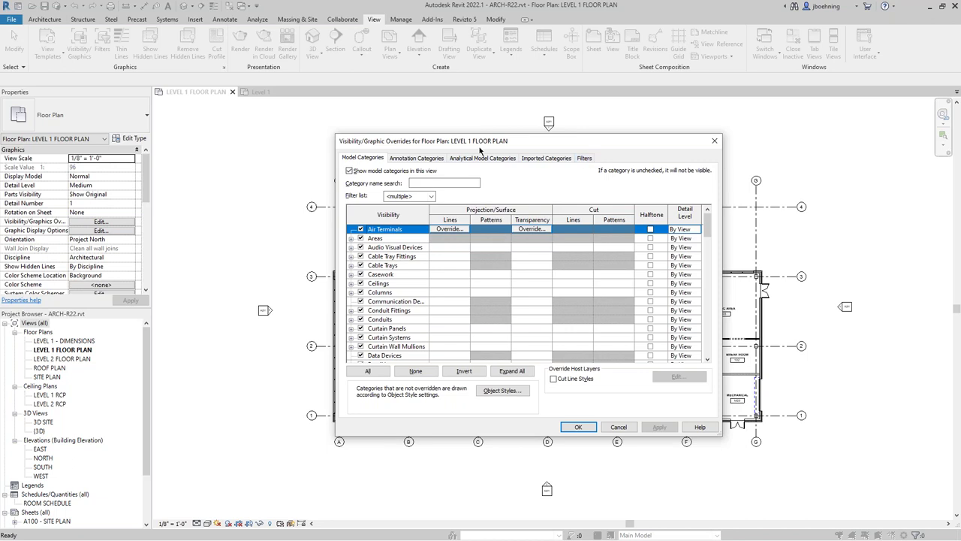
left_click(584, 159)
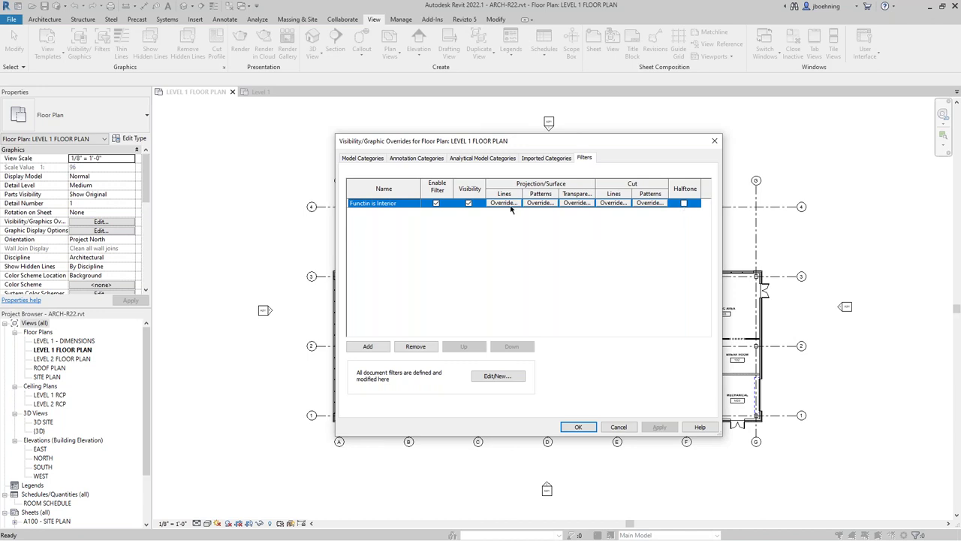
left_click(613, 204)
left_click(528, 286)
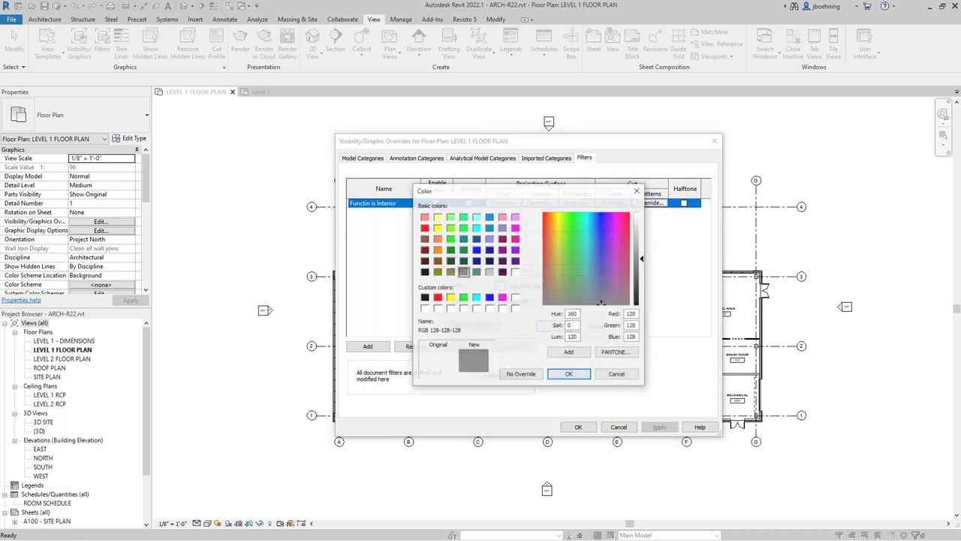
left_click(463, 297)
left_click(568, 373)
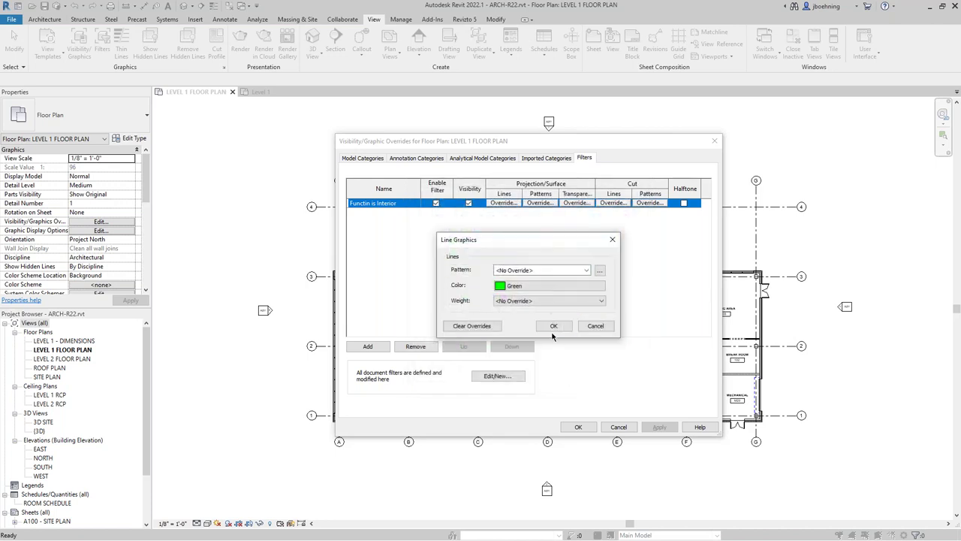
left_click(553, 326)
left_click(578, 427)
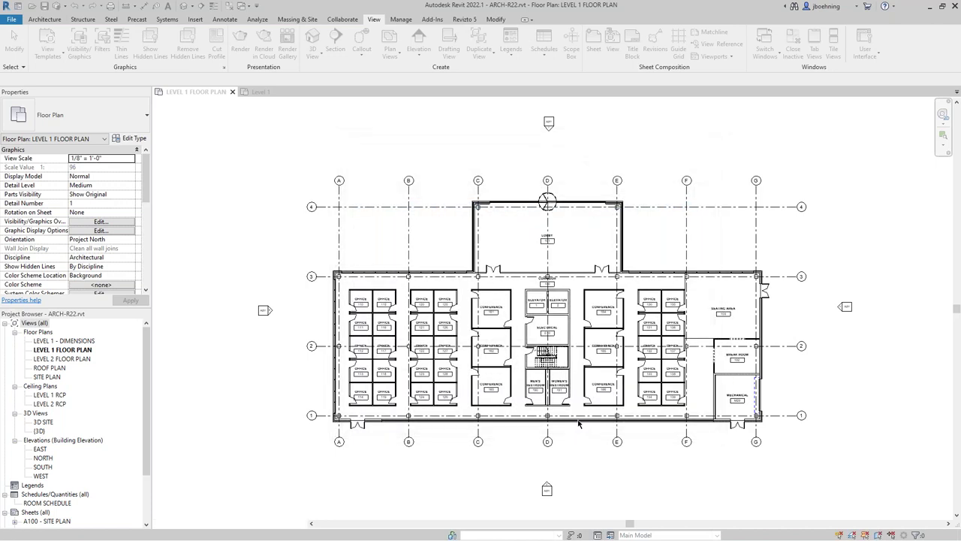
Step: Set the Fire Rating type parameter to "2 hours" for the Interior - 5" Partition (2-hr) wall between the offices
scroll(383, 352, "up", 2)
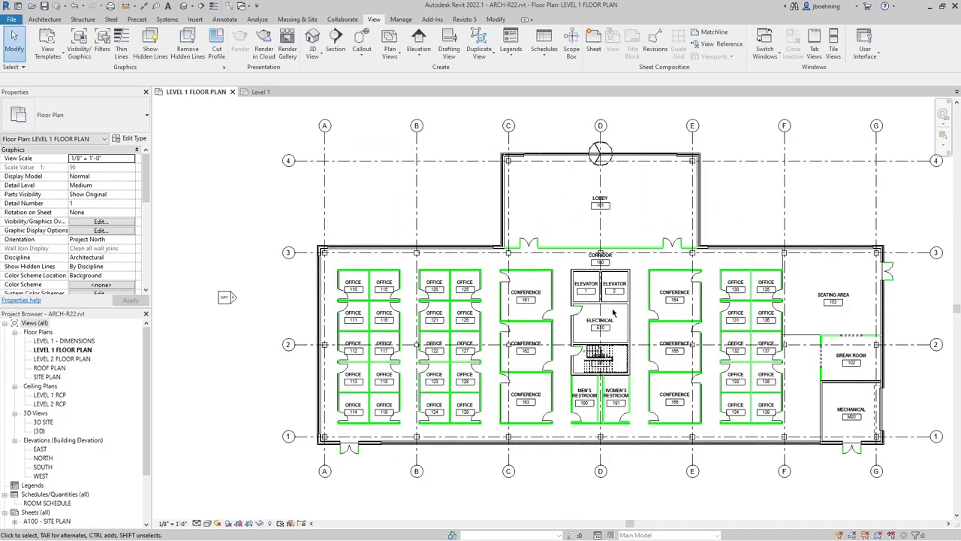
scroll(350, 303, "up", 4)
left_click(369, 294)
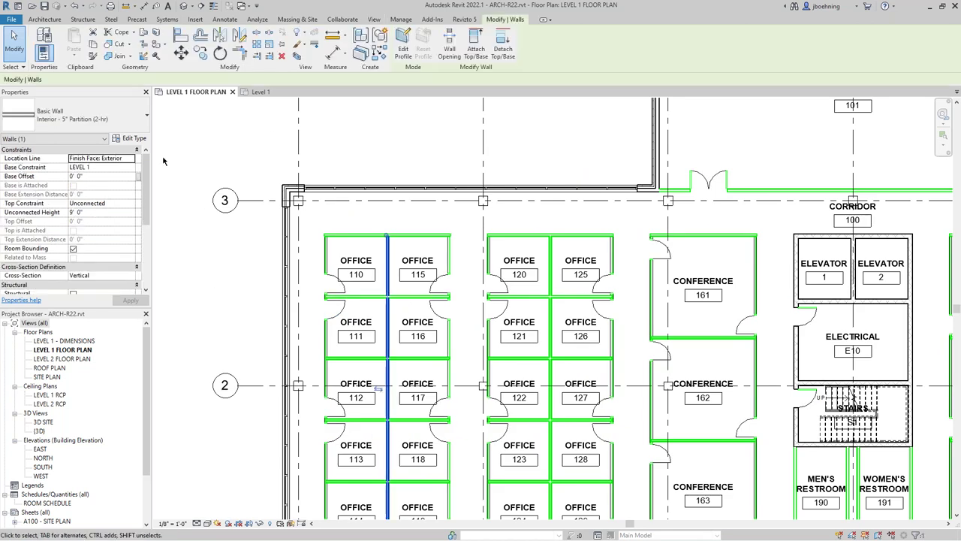
left_click(134, 138)
scroll(440, 319, "down", 5)
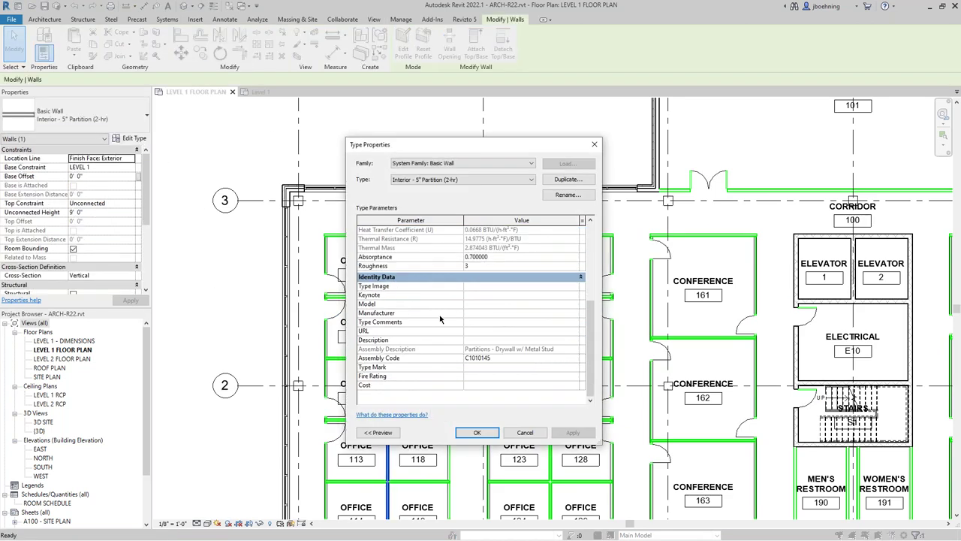
left_click(466, 378)
type("2 hours")
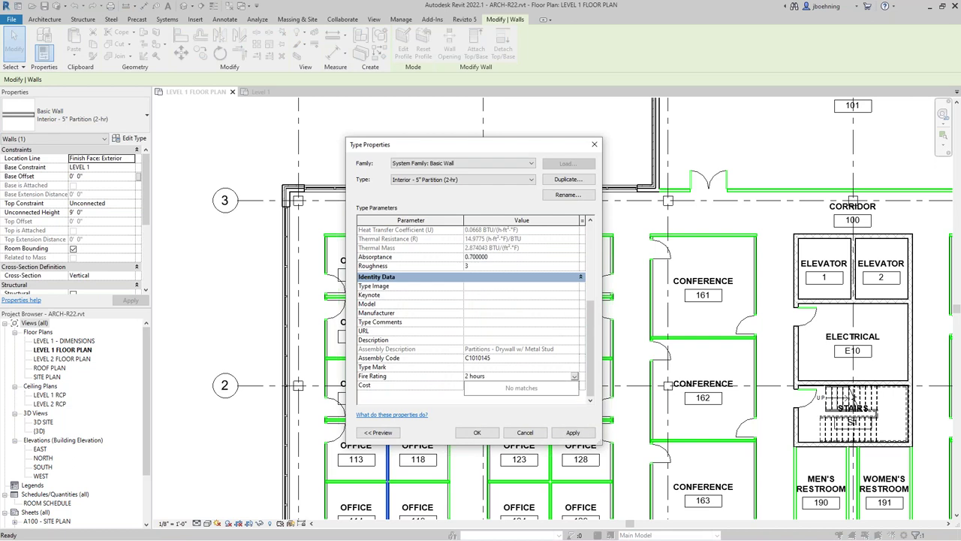
left_click(477, 433)
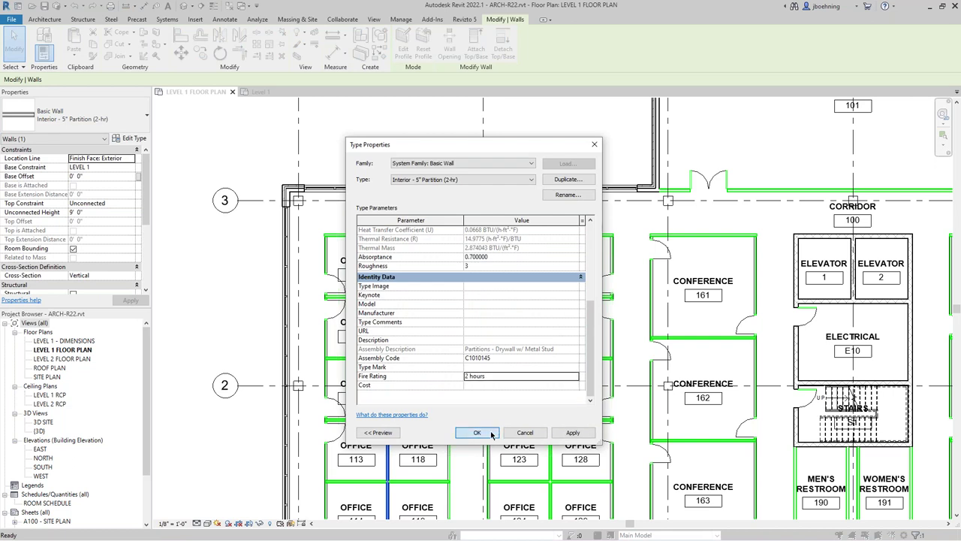
left_click(250, 302)
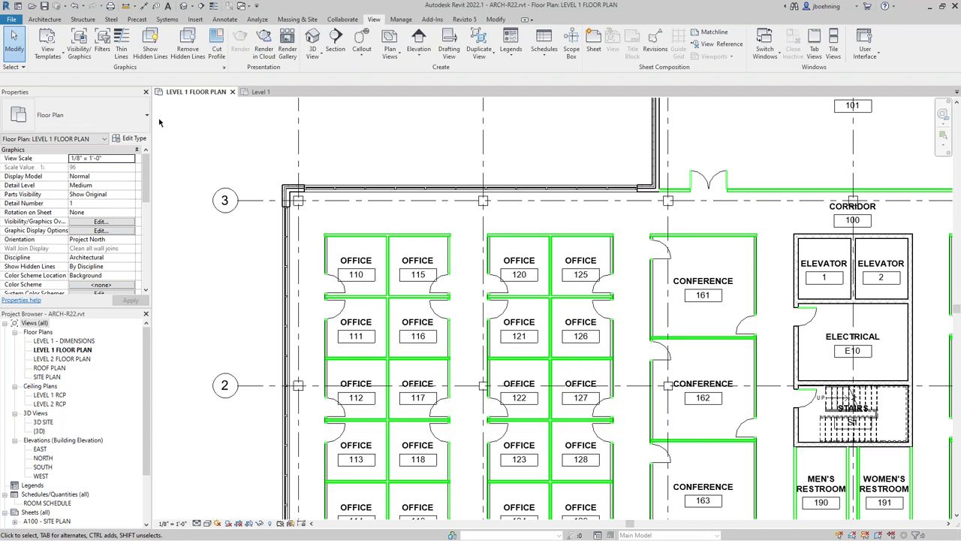
Step: Create a rule-based view filter named "Fire Rating - 2 hr" that applies to the Walls category
left_click(101, 51)
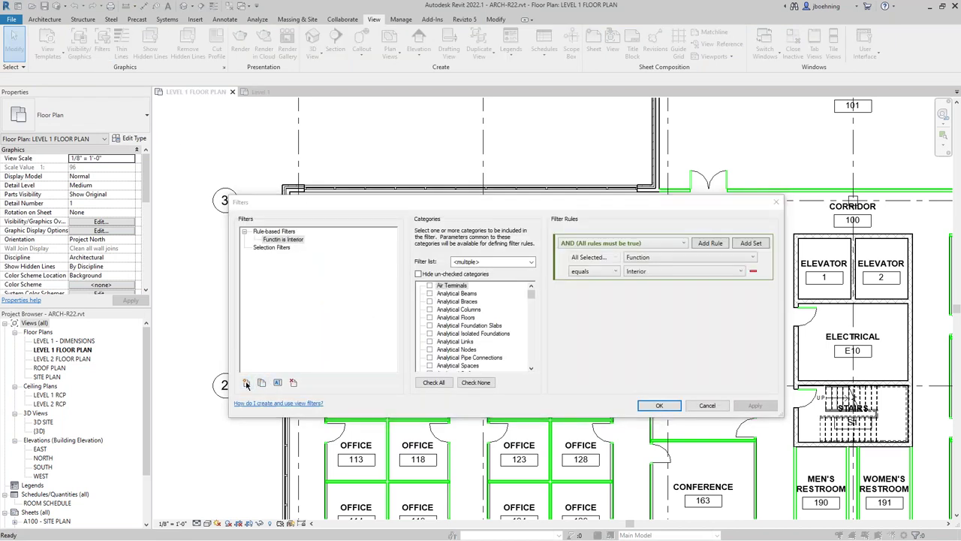
left_click(246, 383)
type("Fire ")
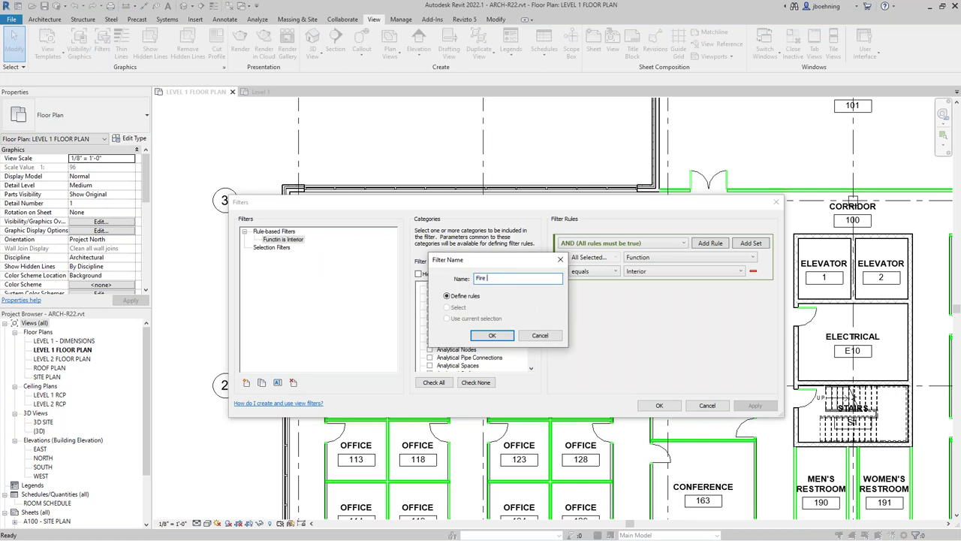
type("Rating - 2 hr")
left_click(496, 335)
left_click_drag(532, 299, 531, 360)
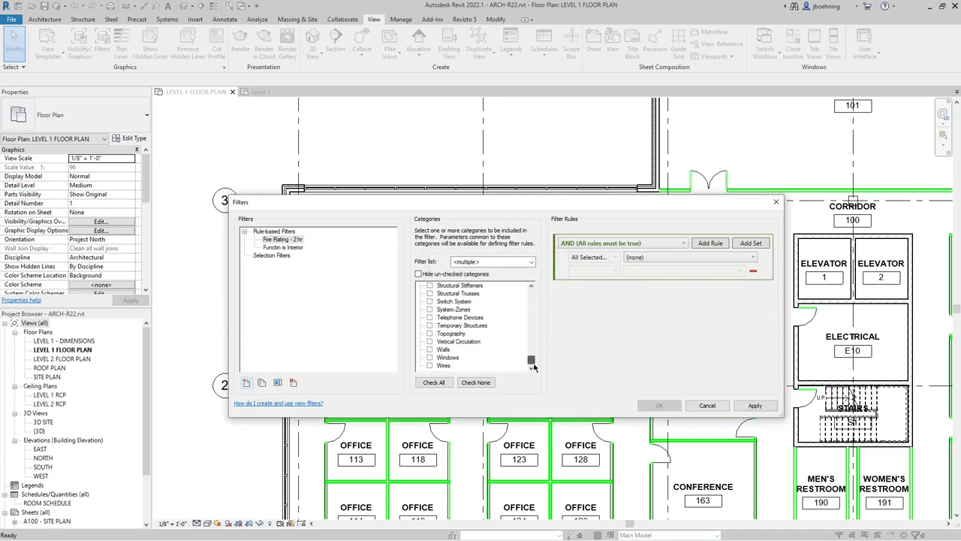
left_click(429, 349)
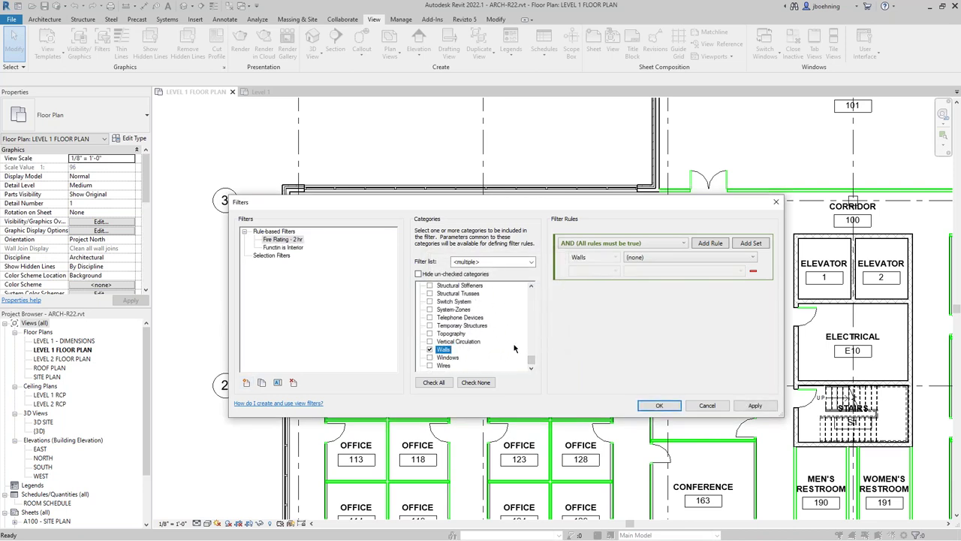
Step: Define the filter rule so that the walls' Fire Rating equals 2 hours
left_click(651, 256)
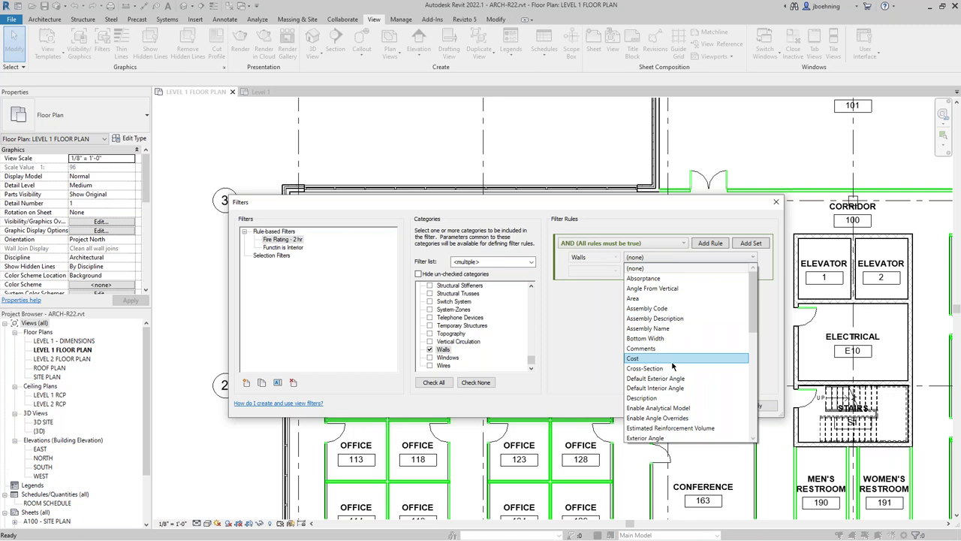
scroll(673, 366, "down", 4)
left_click(641, 338)
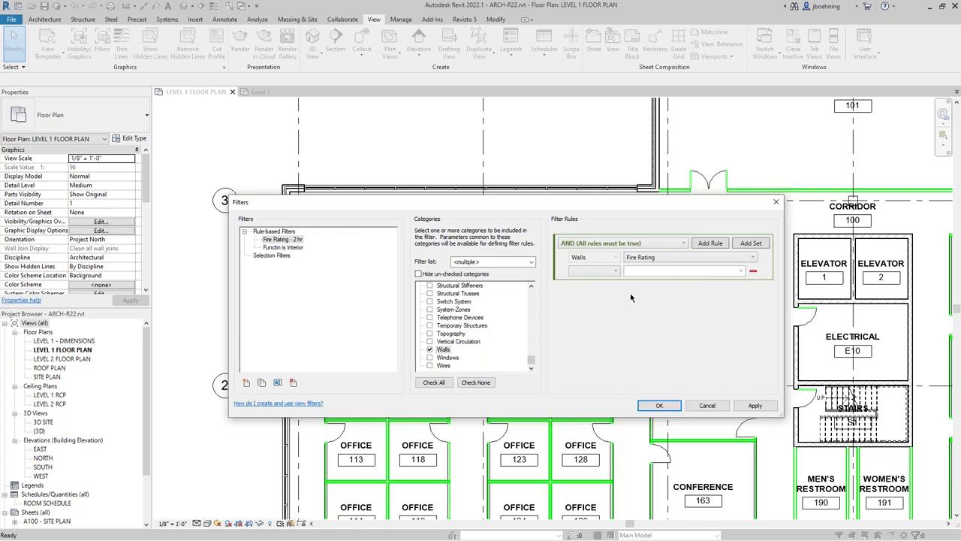
left_click(608, 272)
left_click(580, 283)
left_click(741, 271)
left_click(706, 283)
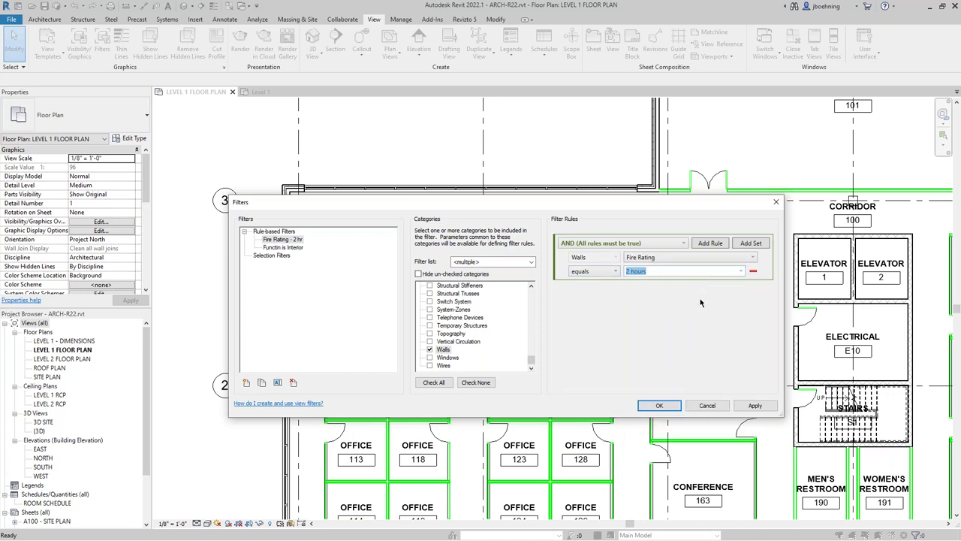
Step: Accept the filter definition and add the "Fire Rating - 2 hr" filter to the LEVEL 1 FLOOR PLAN view's graphic overrides
left_click(665, 407)
key("v")
key("g")
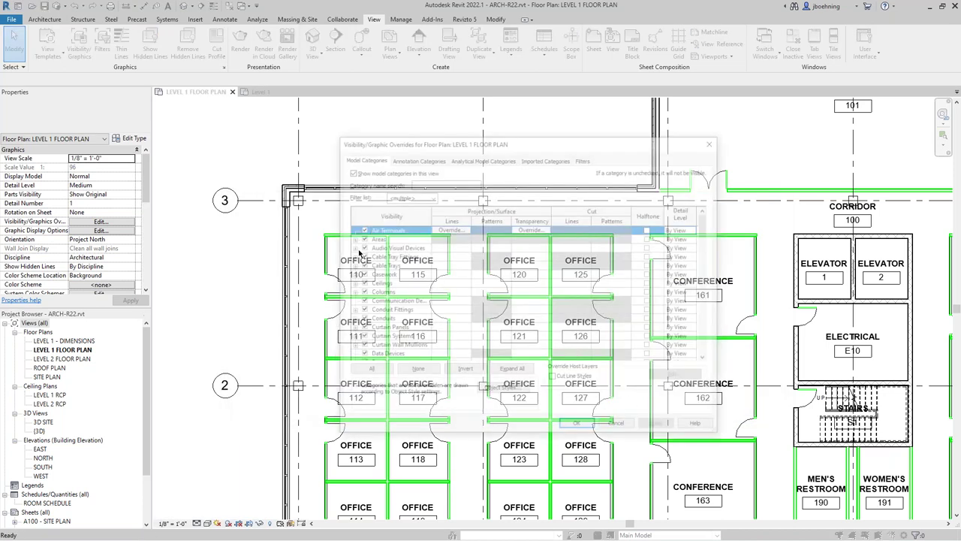
left_click(584, 157)
left_click(368, 346)
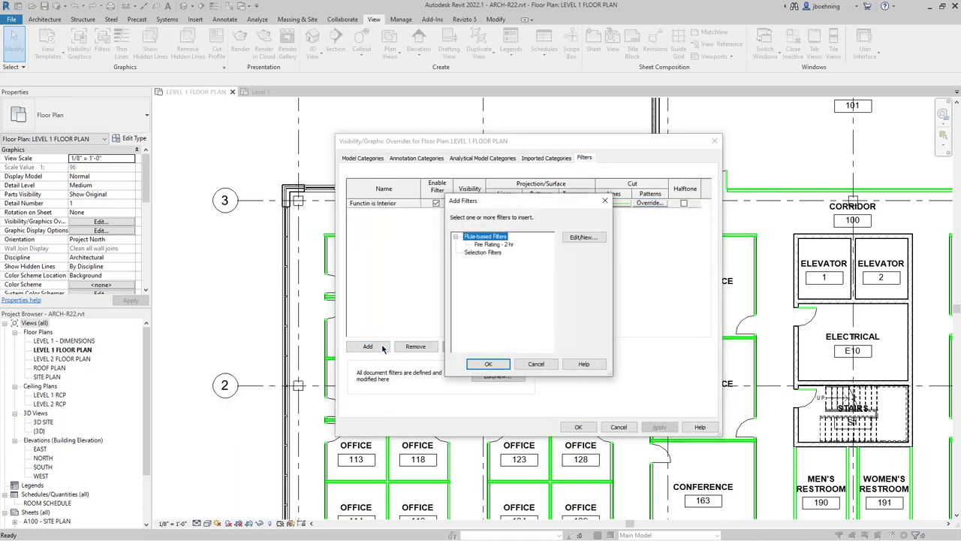
left_click(495, 244)
left_click(488, 363)
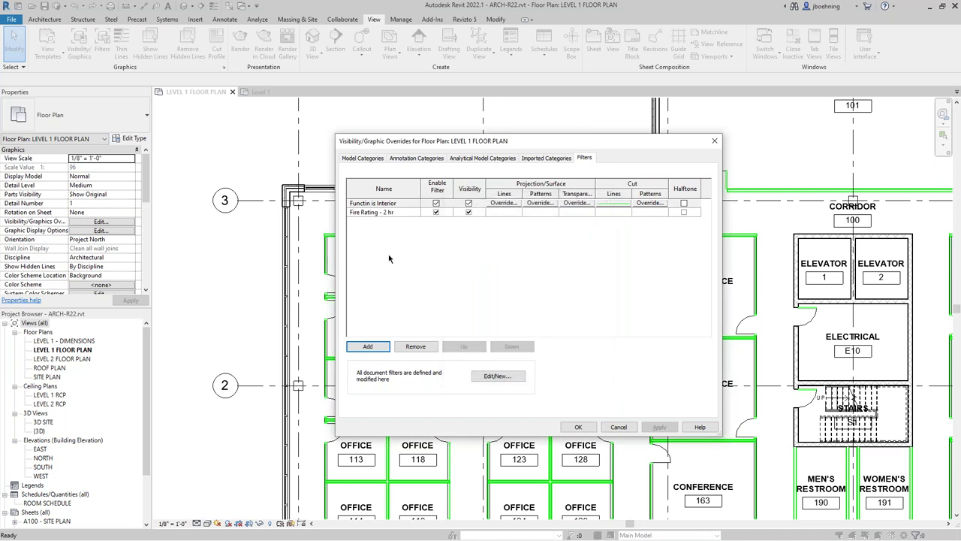
Step: Override the projection/surface line color of the "Fire Rating - 2 hr" filter to Red and apply it to the floor plan
left_click(520, 213)
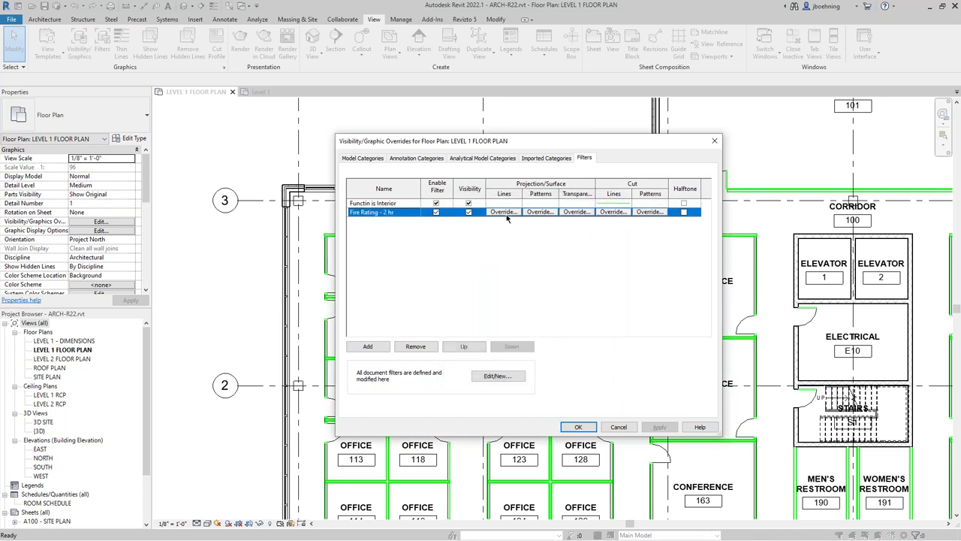
left_click(504, 213)
left_click(524, 285)
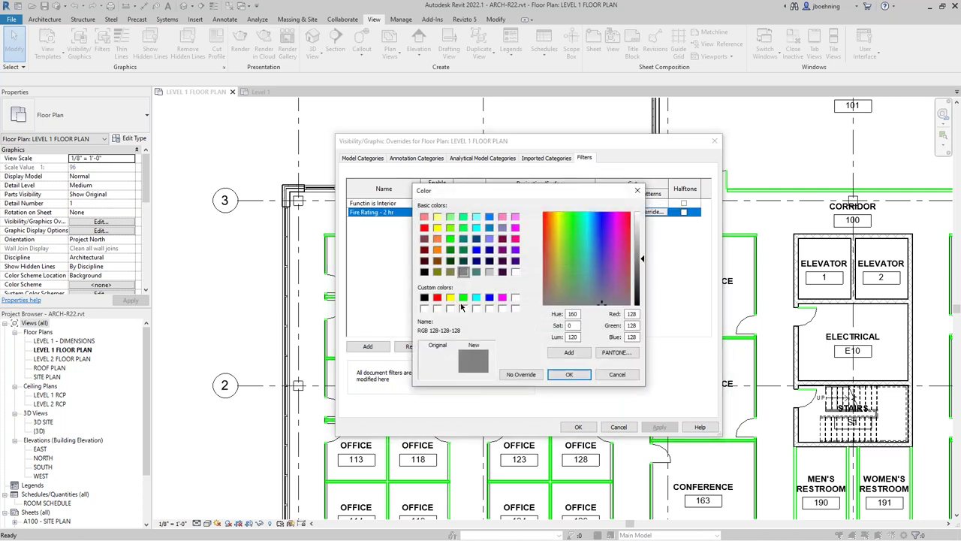
left_click(438, 297)
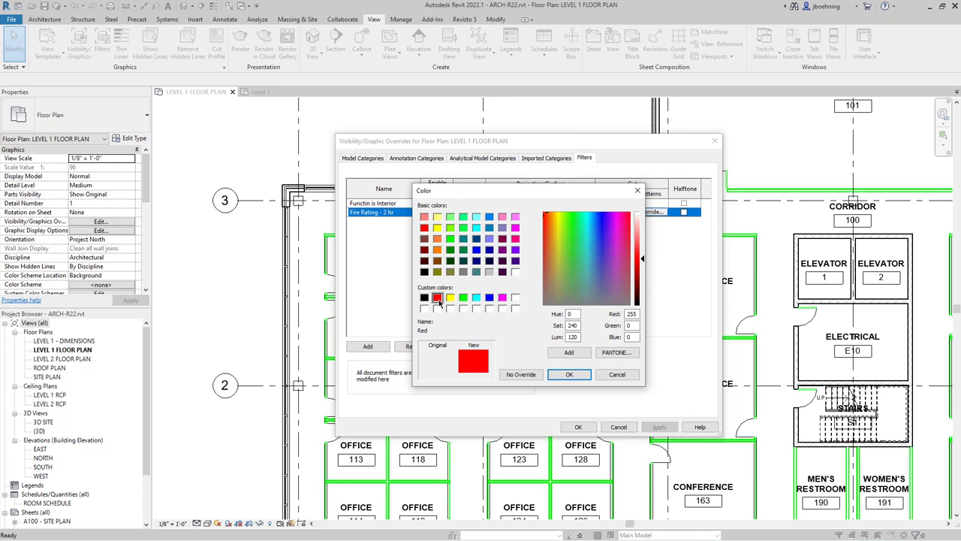
left_click(569, 374)
left_click(554, 326)
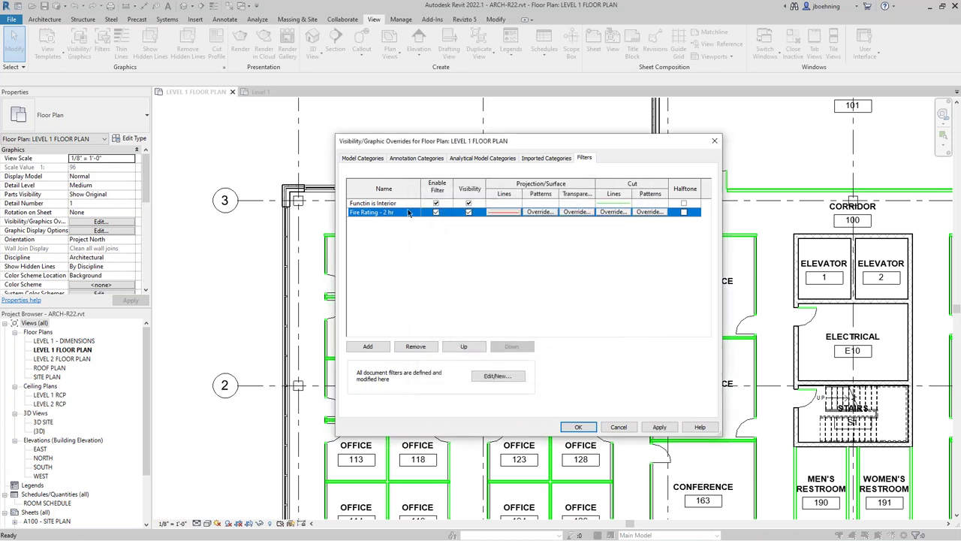
left_click(366, 205)
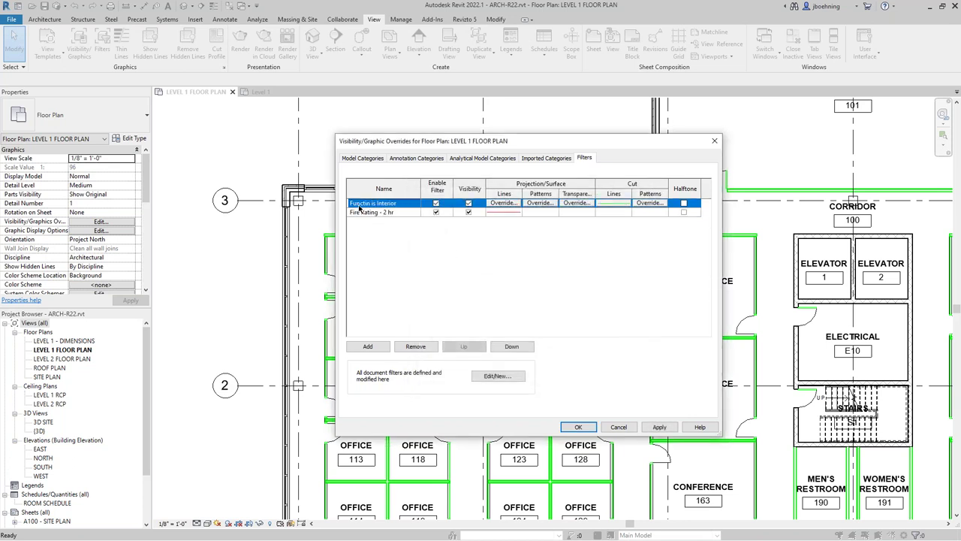
left_click(578, 426)
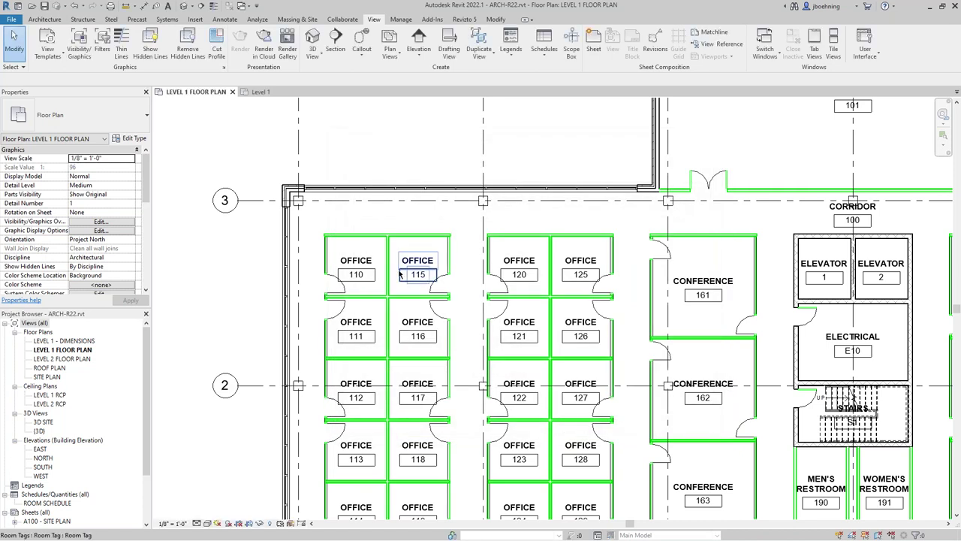
scroll(393, 271, "down", 3)
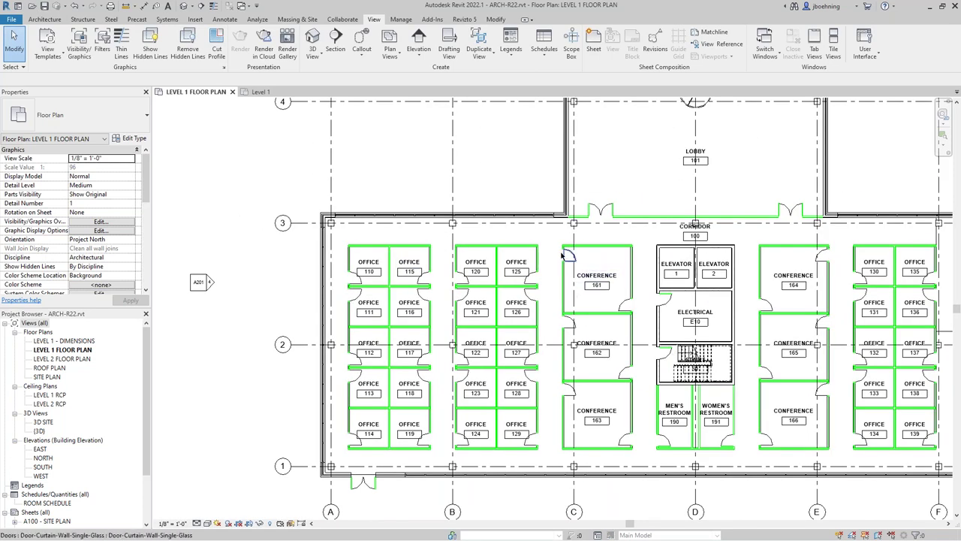
middle_click_drag(532, 256, 449, 248)
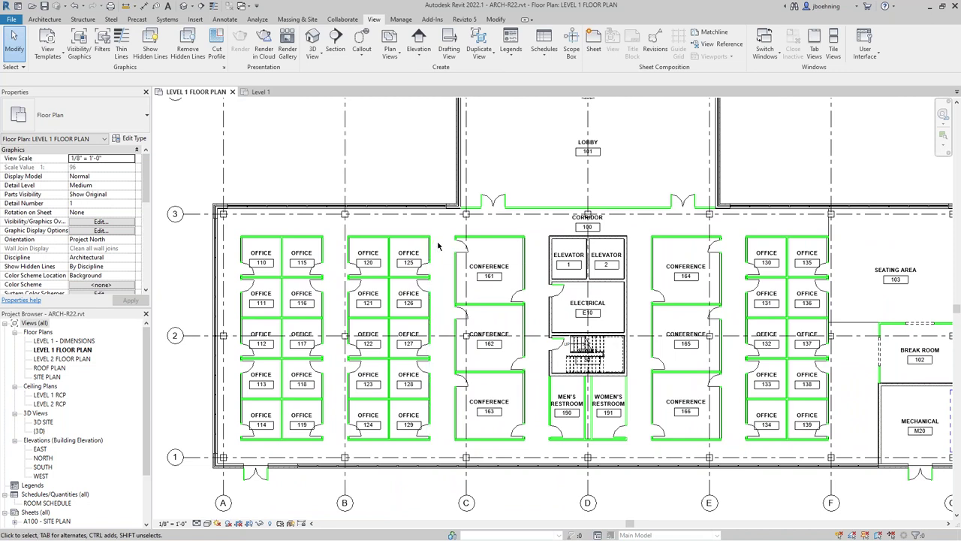
Step: Move the "Fire Rating - 2 hr" filter above "Functin is Interior" in the view's filter order and apply the change
key("v")
key("g")
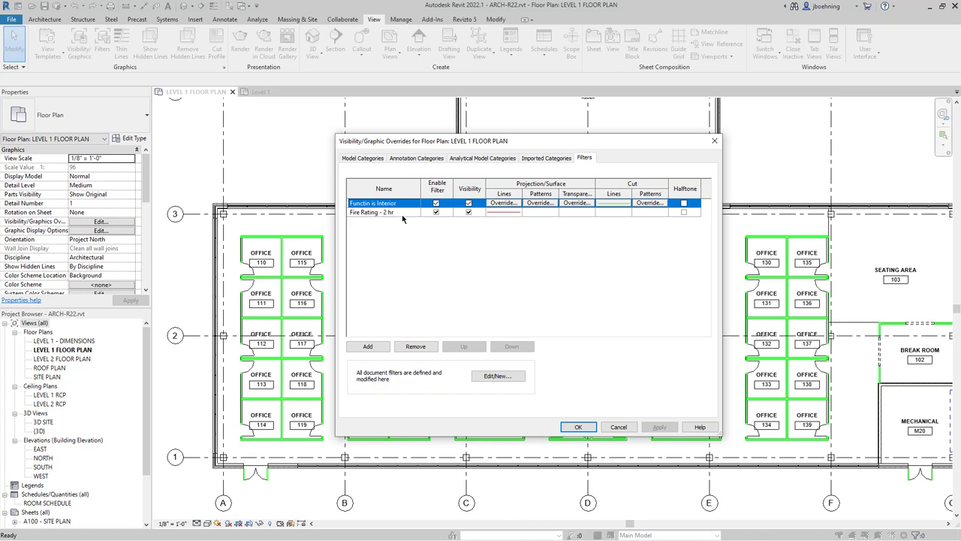
left_click(359, 212)
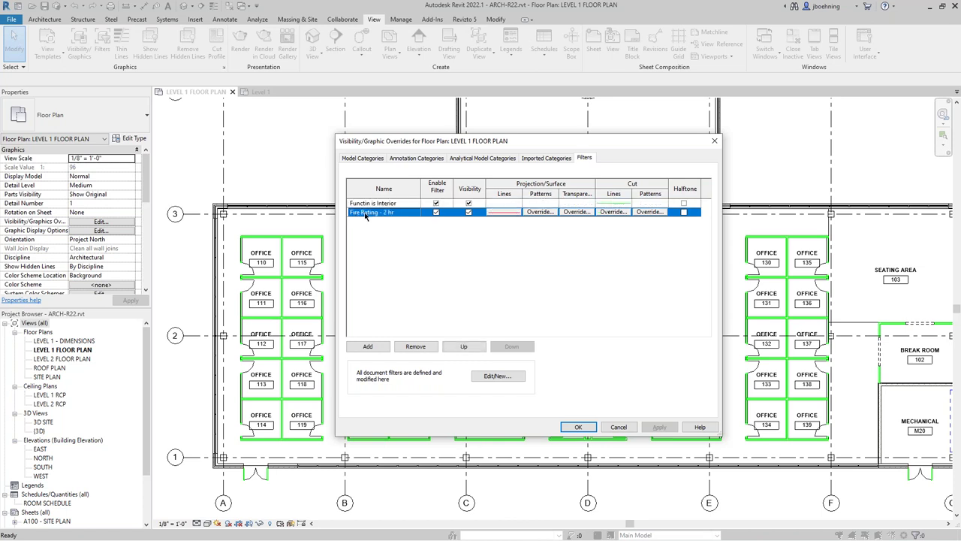
left_click(461, 348)
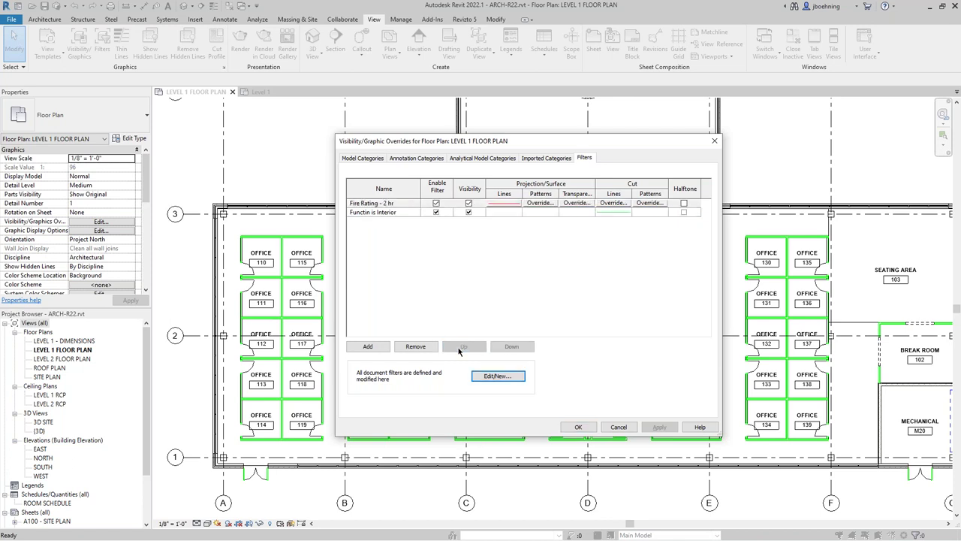
left_click(578, 427)
scroll(486, 306, "down", 3)
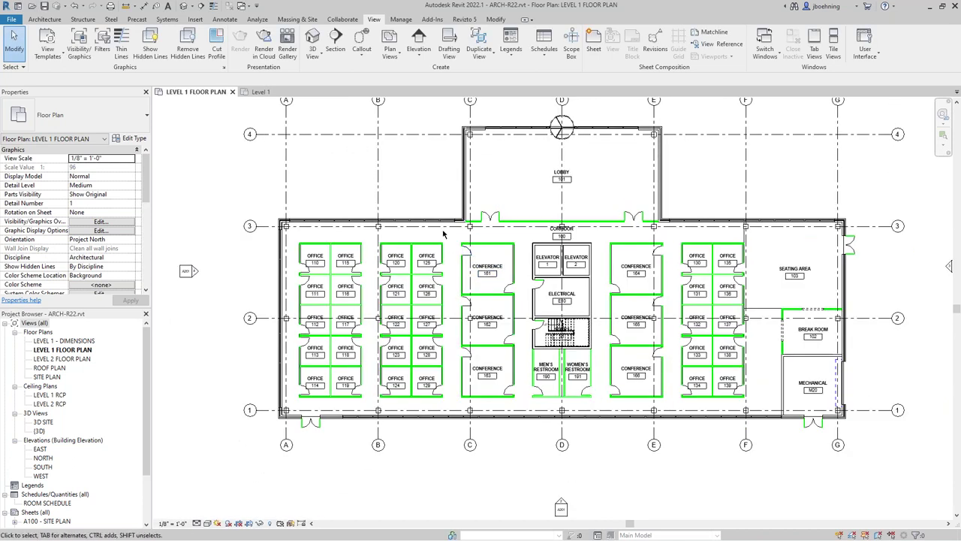
scroll(377, 262, "up", 3)
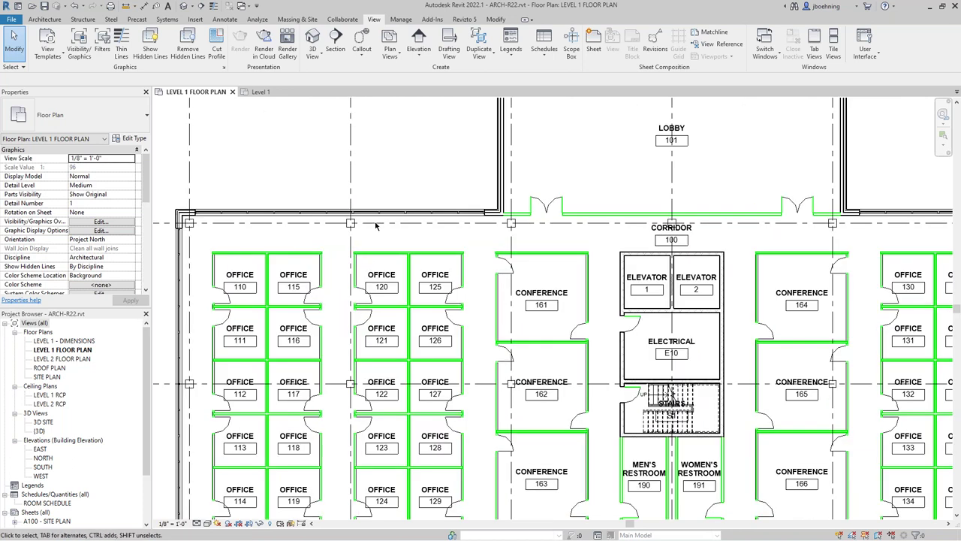
Step: Check the category and rule of the "Fire Rating - 2 hr" filter, hiding the un-checked categories
key("v")
key("v")
left_click(584, 157)
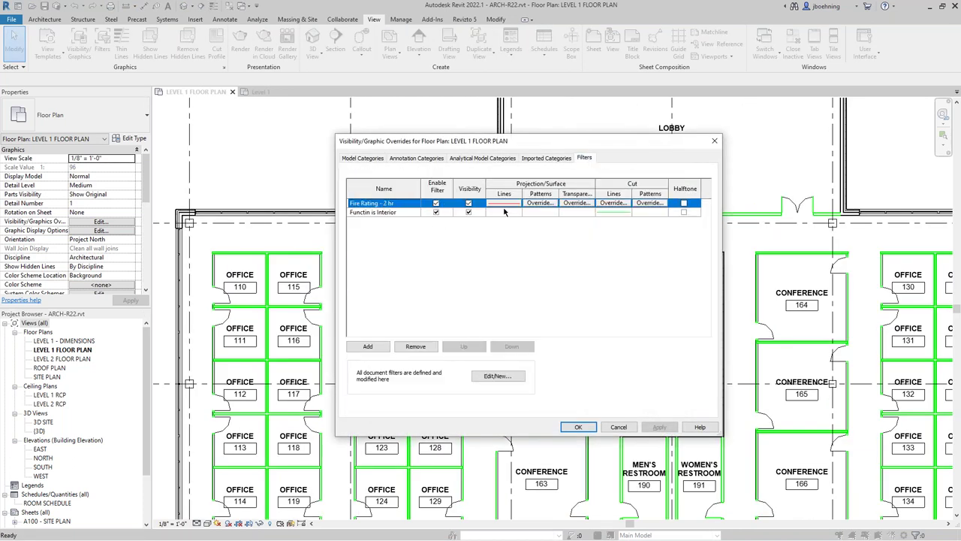
left_click(491, 376)
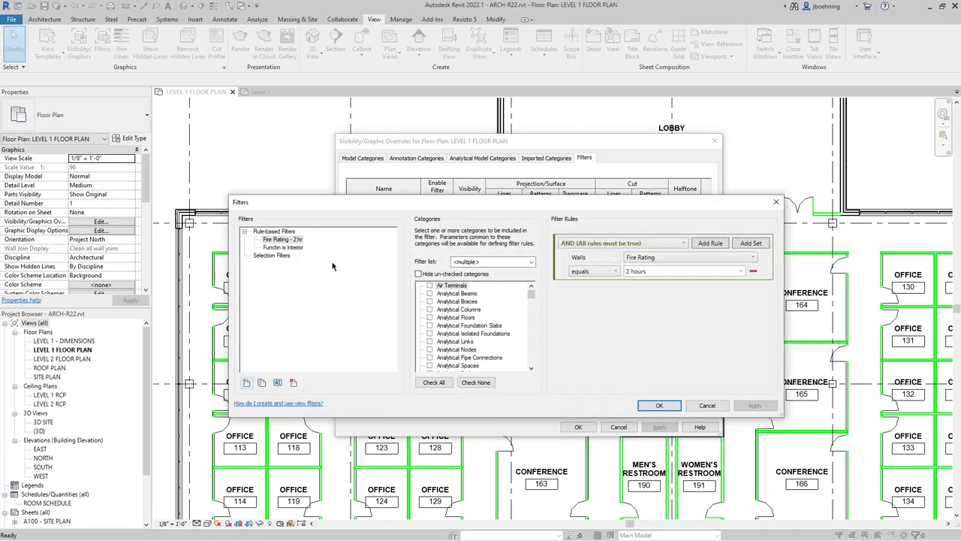
left_click(418, 273)
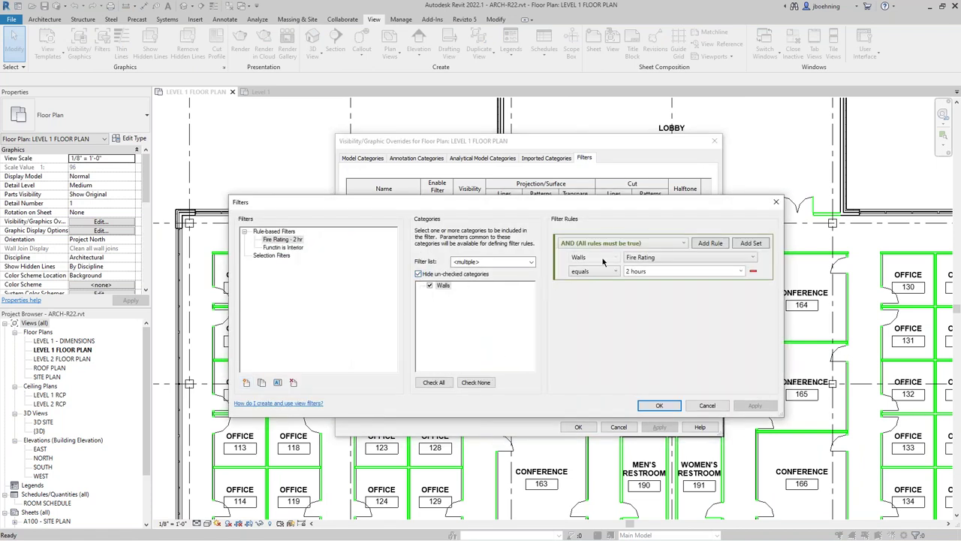
left_click(741, 271)
left_click(700, 284)
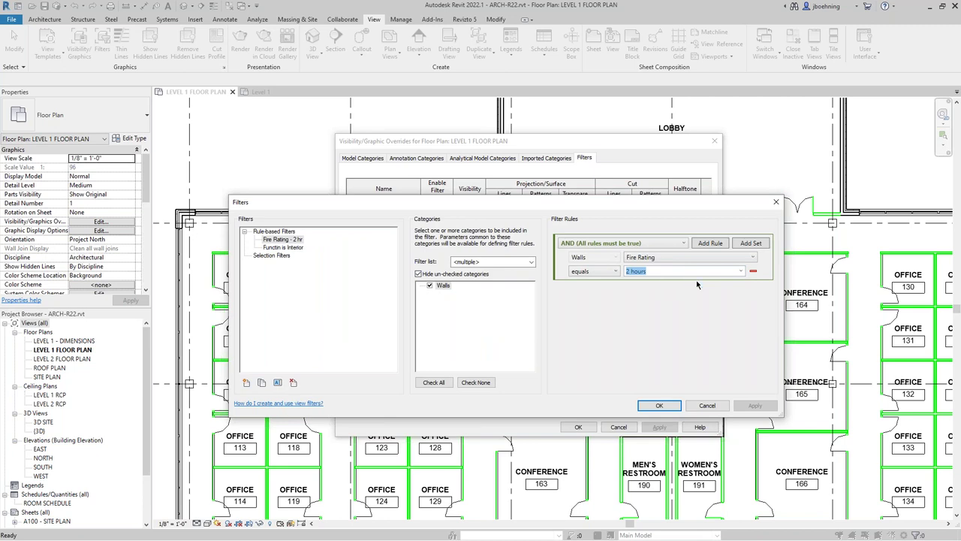
left_click(659, 405)
left_click(578, 427)
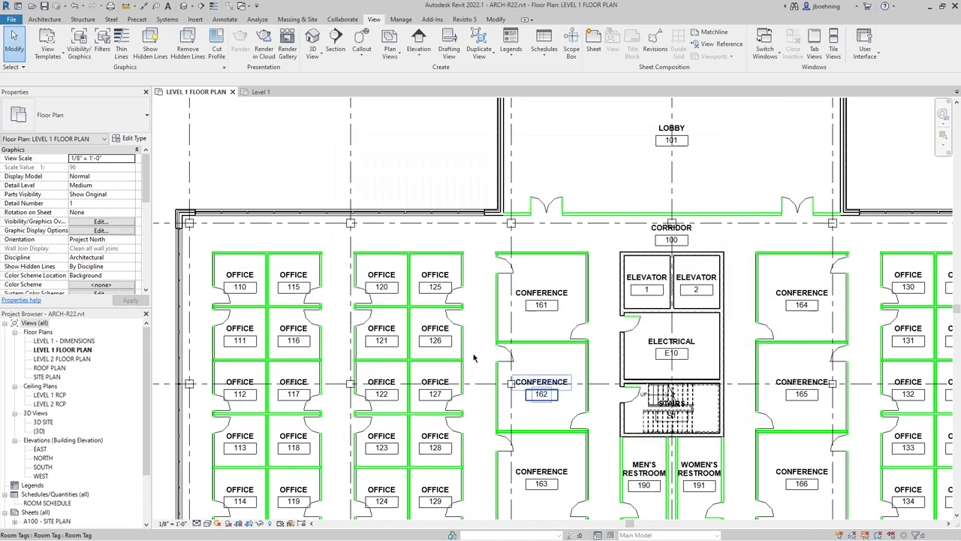
Step: Check the Fire Rating type parameter of the wall between offices 110 and 115
left_click(267, 266)
left_click(135, 138)
scroll(474, 308, "down", 5)
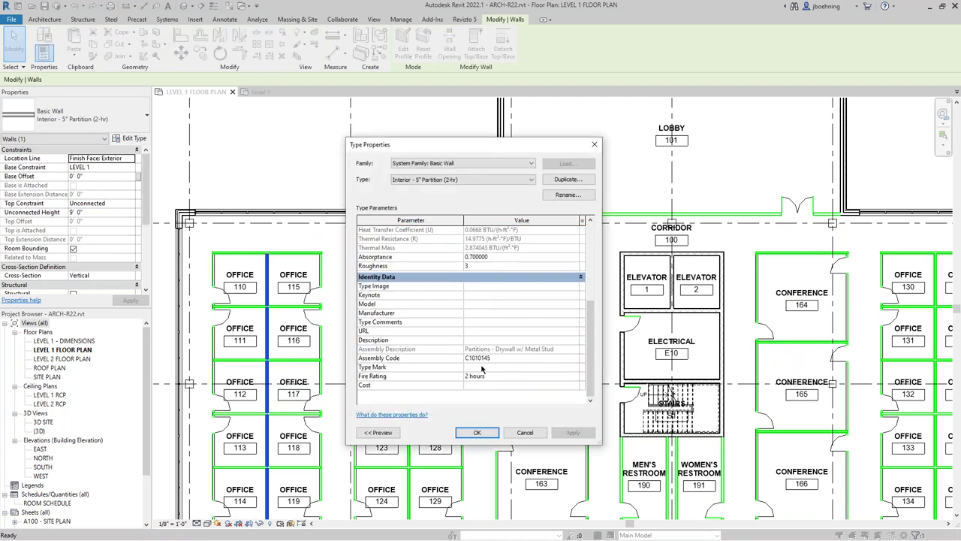
left_click(488, 433)
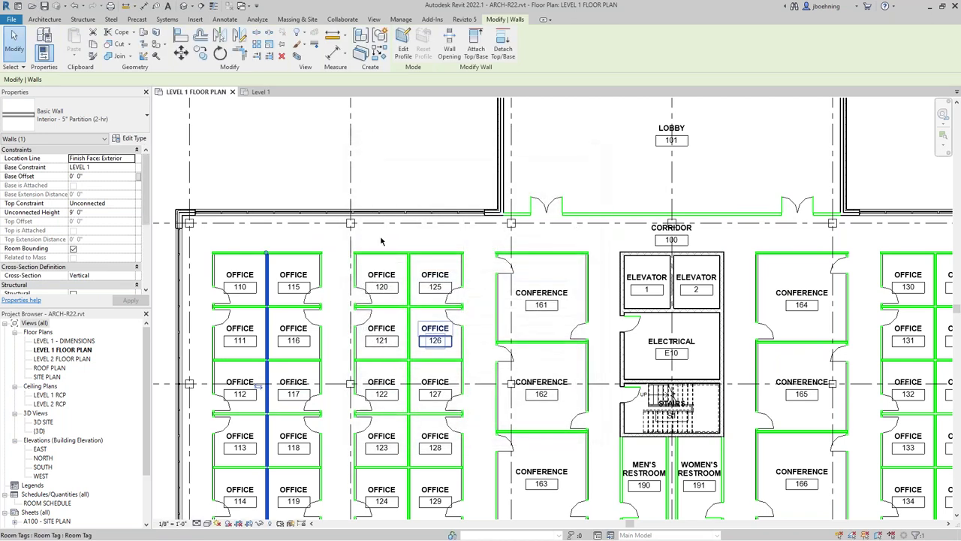
left_click(327, 172)
scroll(336, 161, "down", 3)
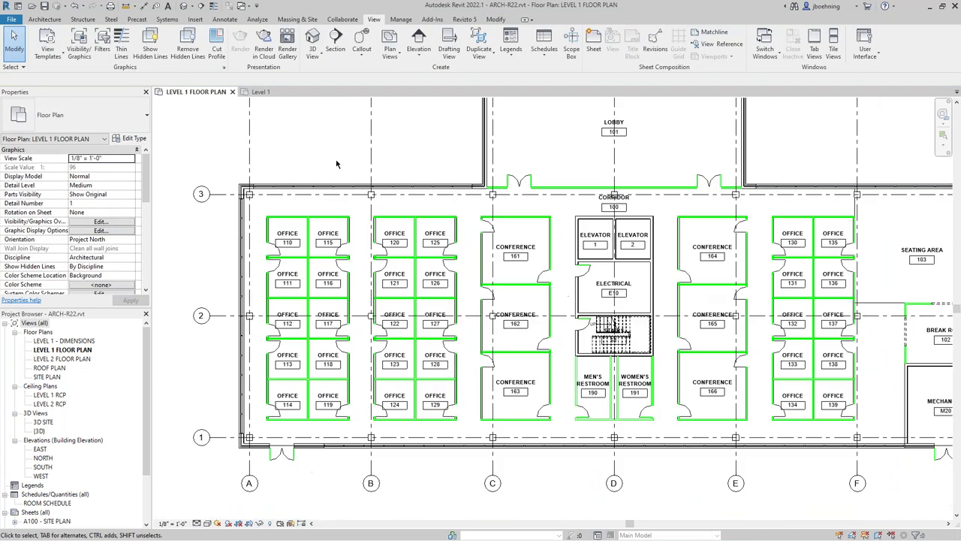
Step: Override the cut line color of the "Fire Rating - 2 hr" filter to Red in the LEVEL 1 FLOOR PLAN view
key("v")
key("g")
left_click(584, 158)
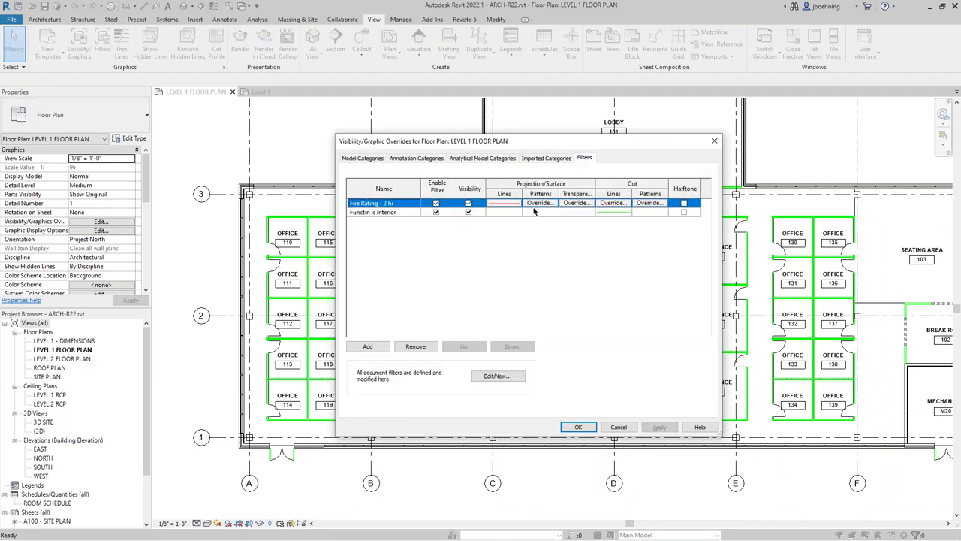
left_click(611, 204)
left_click(529, 286)
left_click(437, 297)
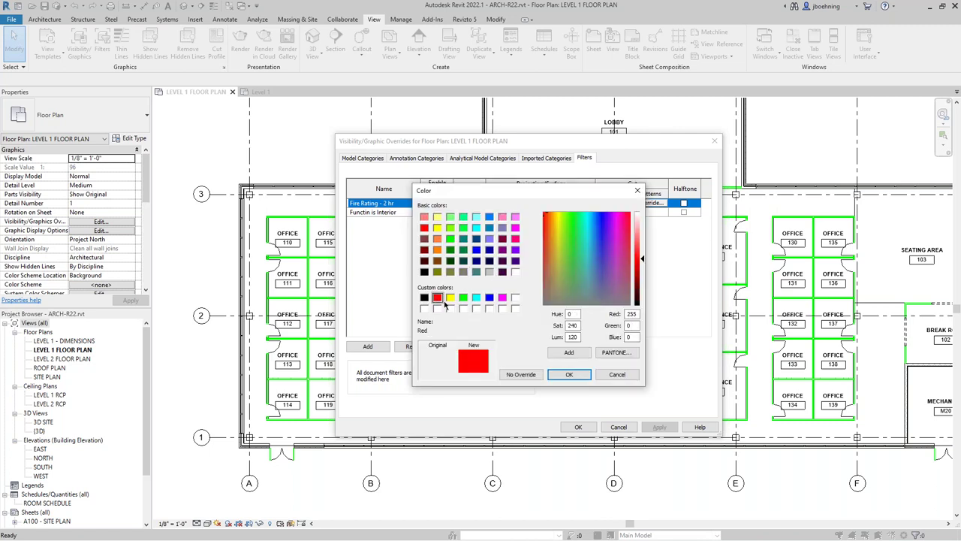
left_click(566, 373)
left_click(556, 330)
left_click(586, 425)
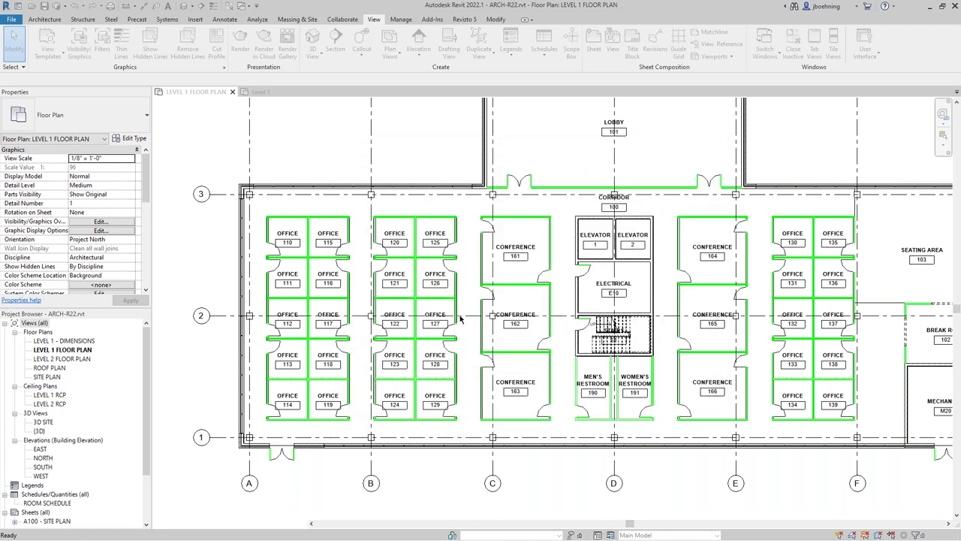
scroll(357, 181, "up", 2)
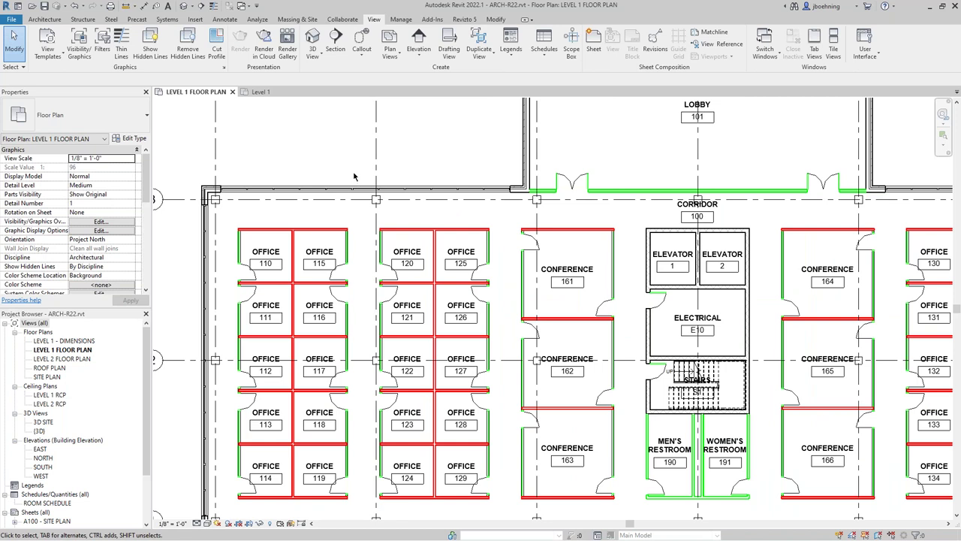
Step: Review the order and line overrides of the two filters applied to the floor plan view
key("v")
key("g")
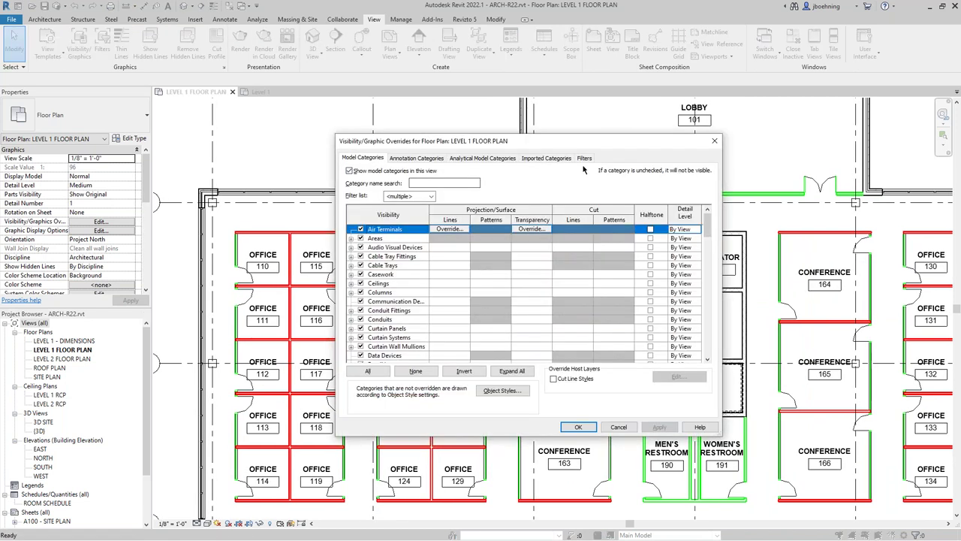
left_click(584, 158)
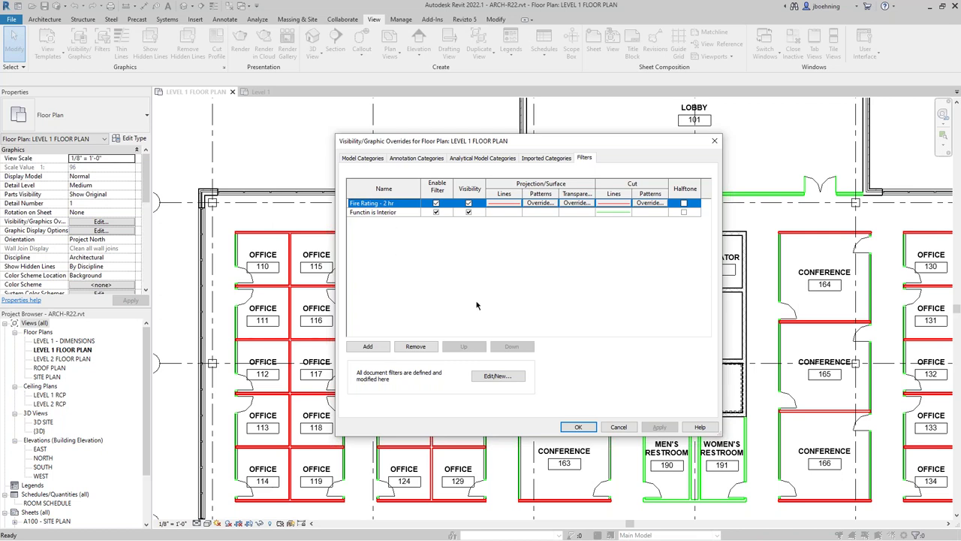
left_click(578, 427)
middle_click_drag(328, 163, 349, 159)
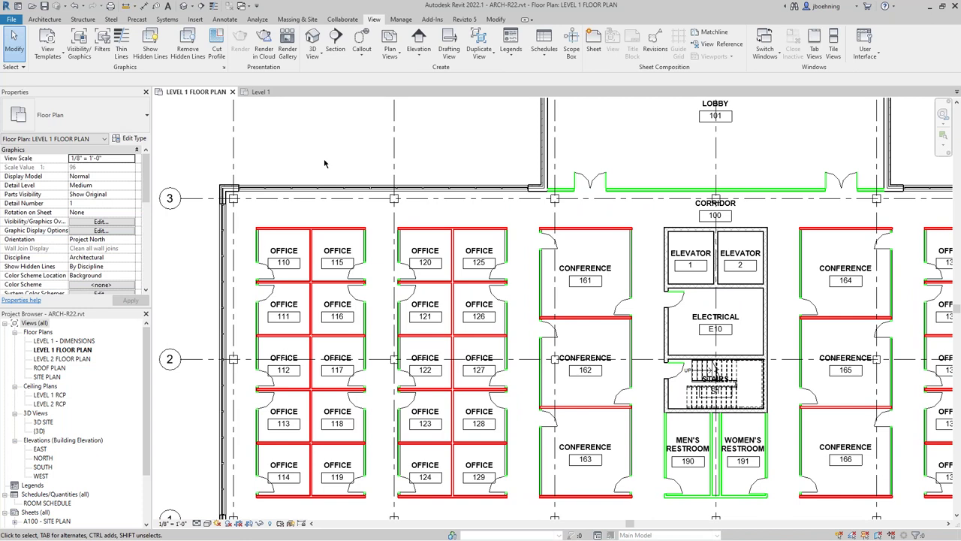
Step: Place a horizontal Section-Documentation section in the floor plan, just above offices 110 and 115
left_click(335, 41)
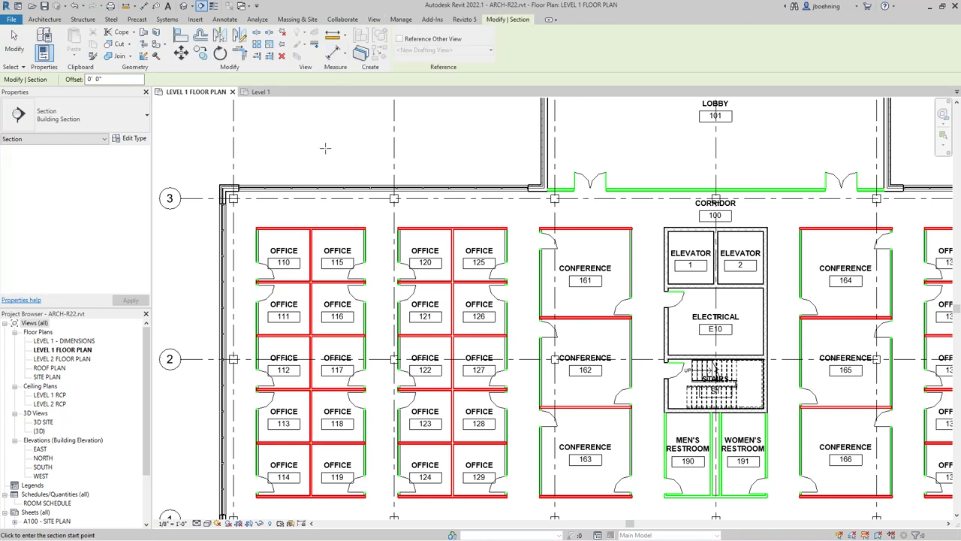
left_click(146, 123)
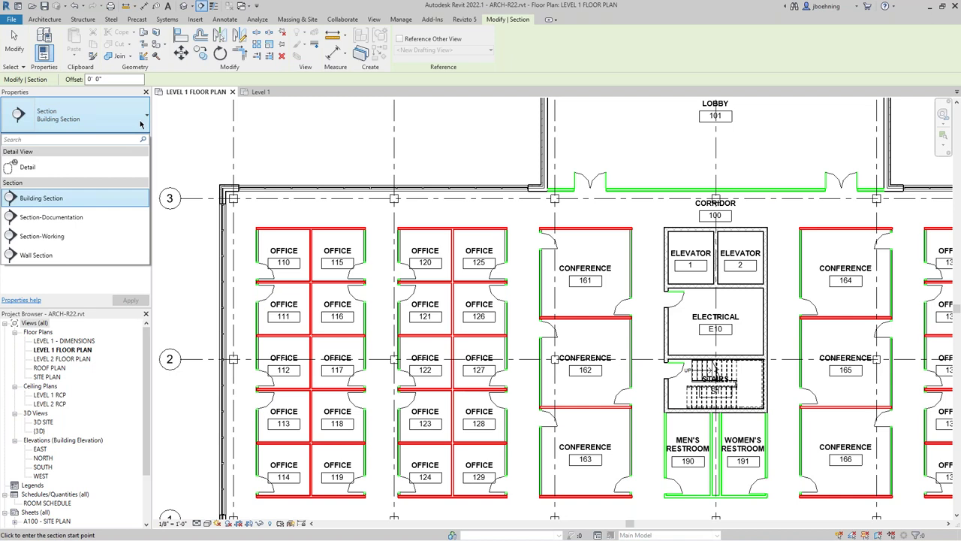
left_click(76, 219)
scroll(301, 252, "up", 3)
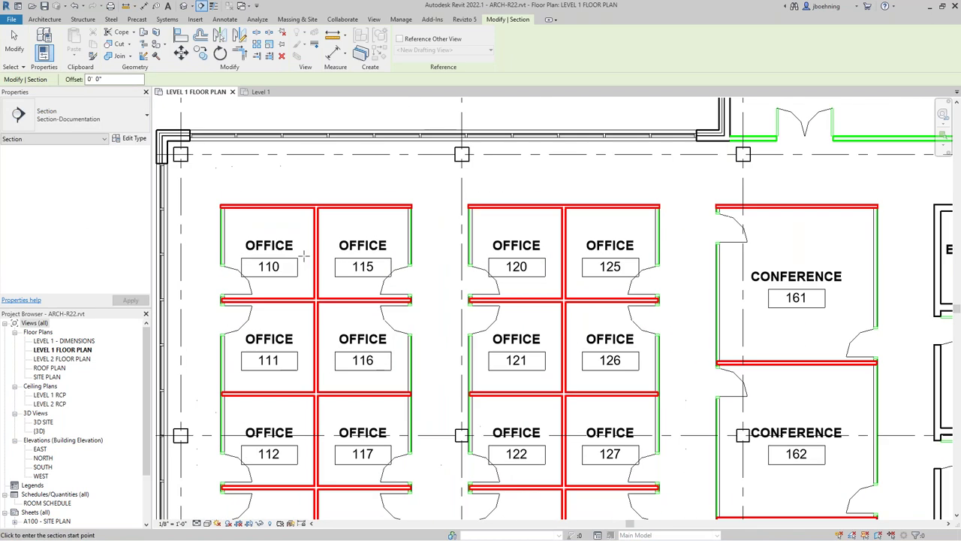
left_click(303, 181)
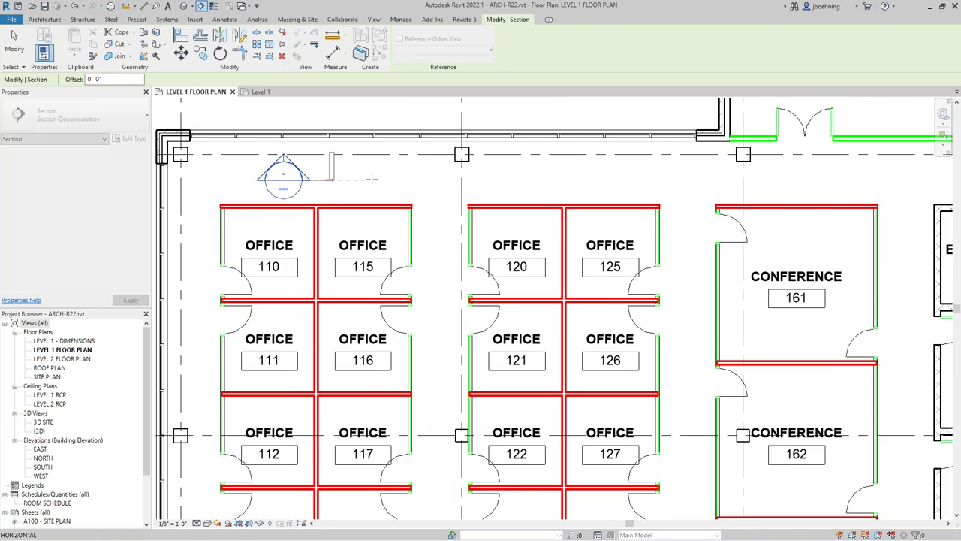
left_click(377, 181)
key("Escape")
key("Escape")
scroll(218, 170, "up", 2)
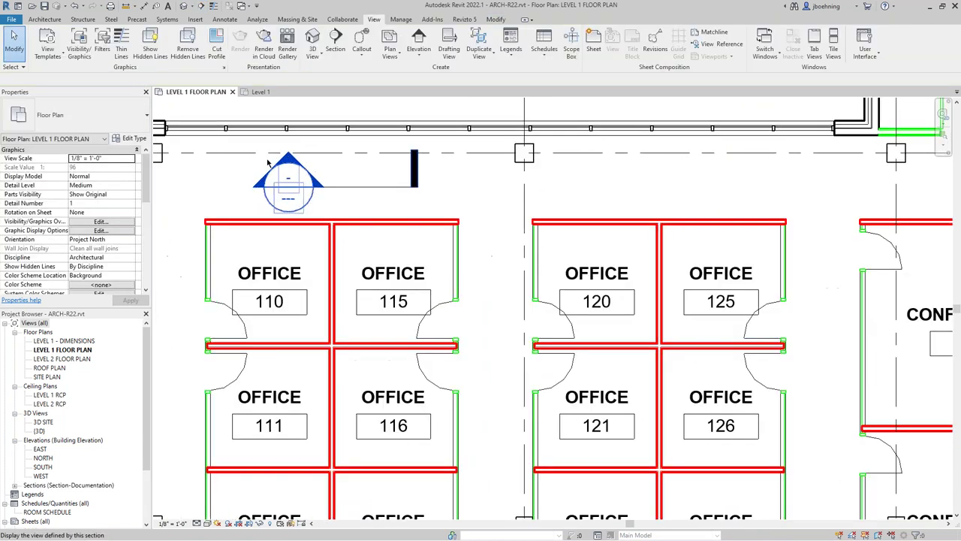
middle_click_drag(217, 169, 239, 200)
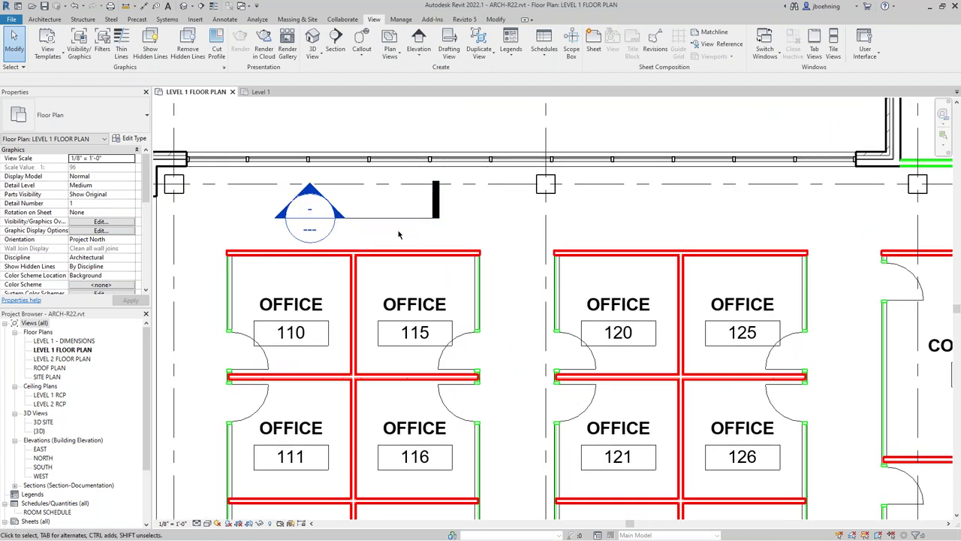
Step: Place a horizontal Section-Working section just above offices 120 and 125
left_click(335, 44)
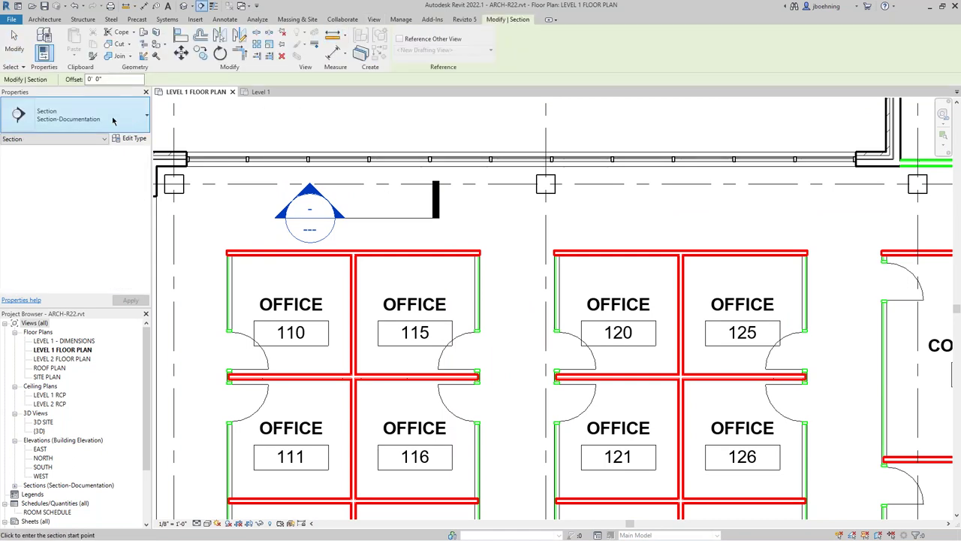
left_click(127, 121)
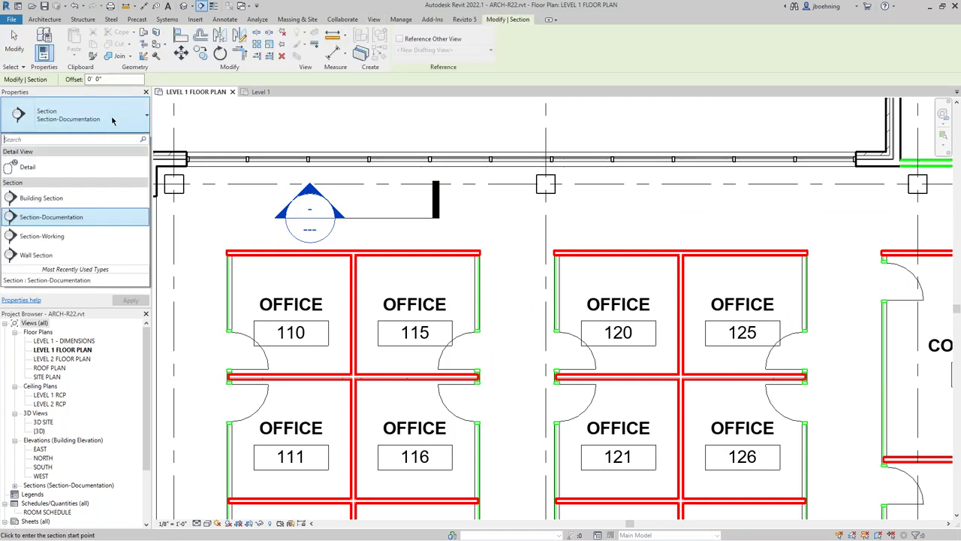
left_click(70, 238)
left_click(590, 223)
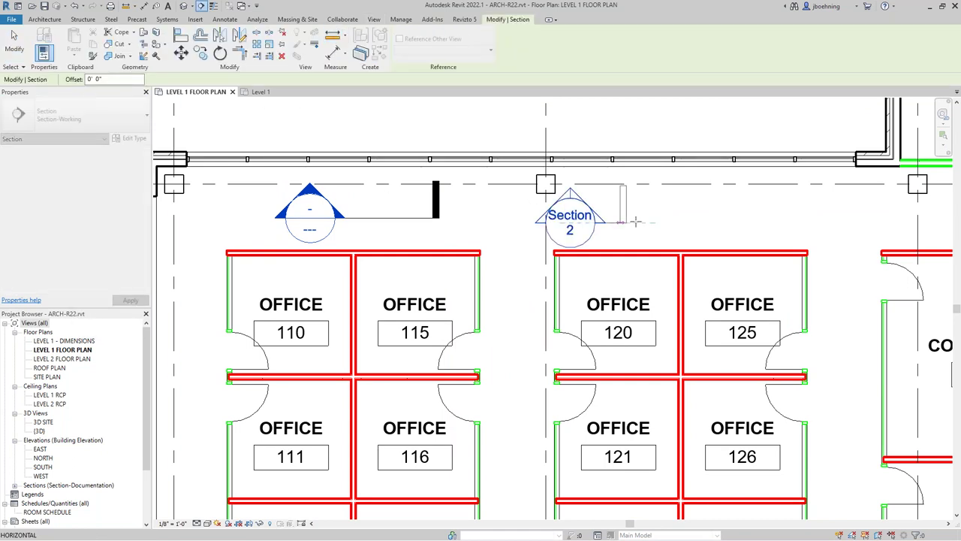
left_click(699, 222)
key("Escape")
key("Escape")
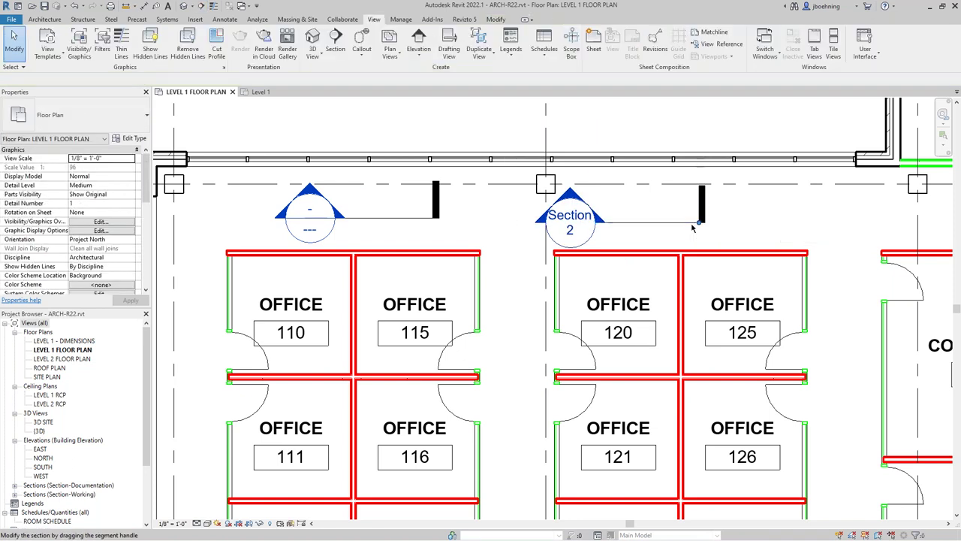
Step: Rename the view of the working section above offices 120 and 125 as "JB N/S"
left_click(633, 227)
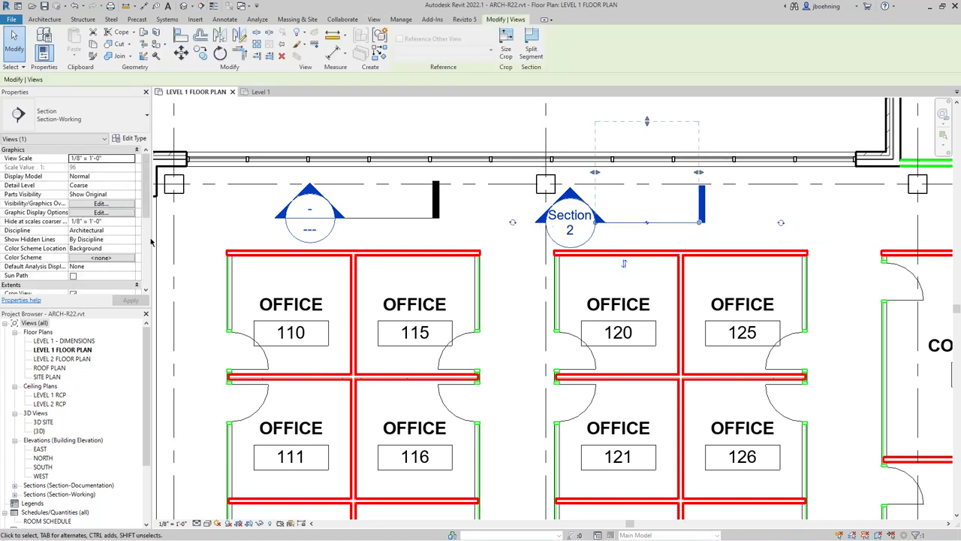
scroll(76, 242, "down", 5)
scroll(76, 242, "down", 3)
left_click(102, 240)
type("JB")
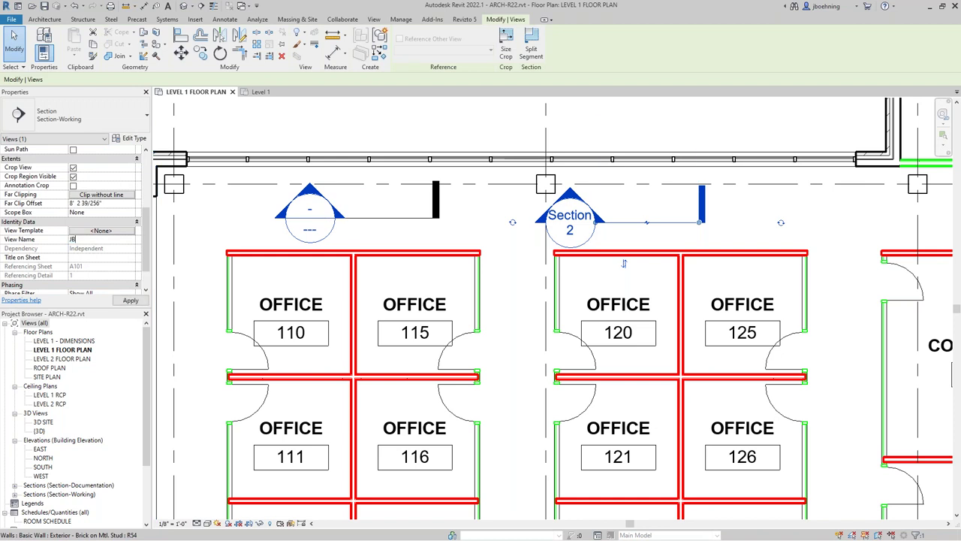
type(" N/S")
key("Return")
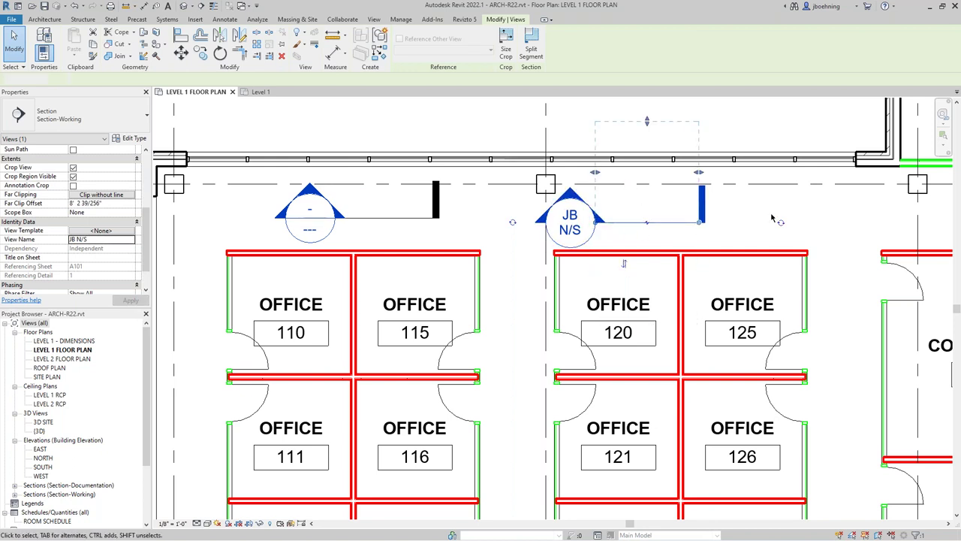
key("Escape")
left_click(635, 223)
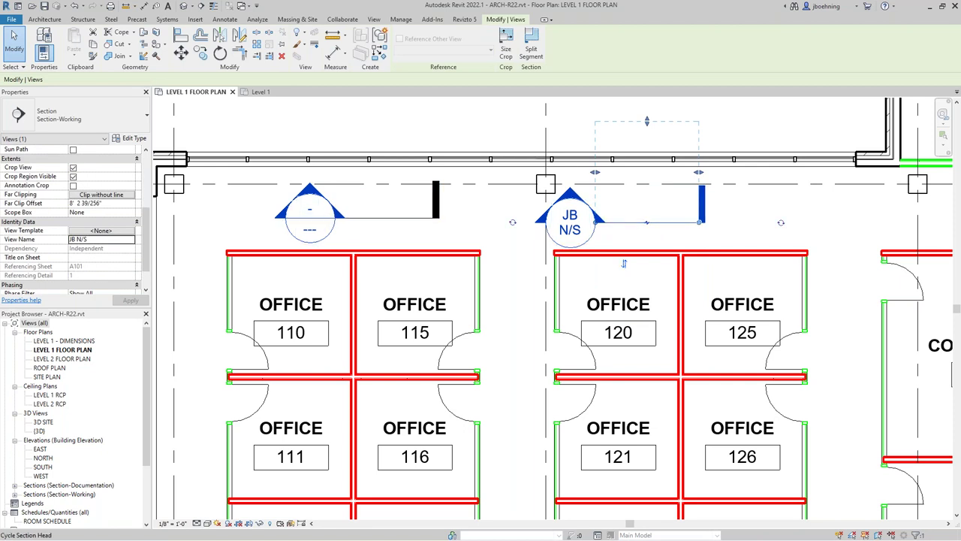
key("Escape")
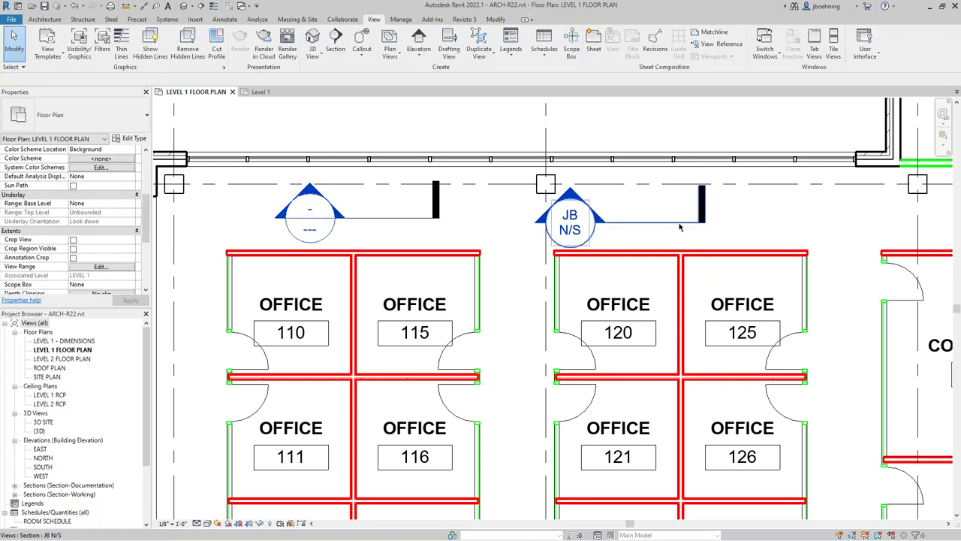
middle_click_drag(680, 227, 655, 232)
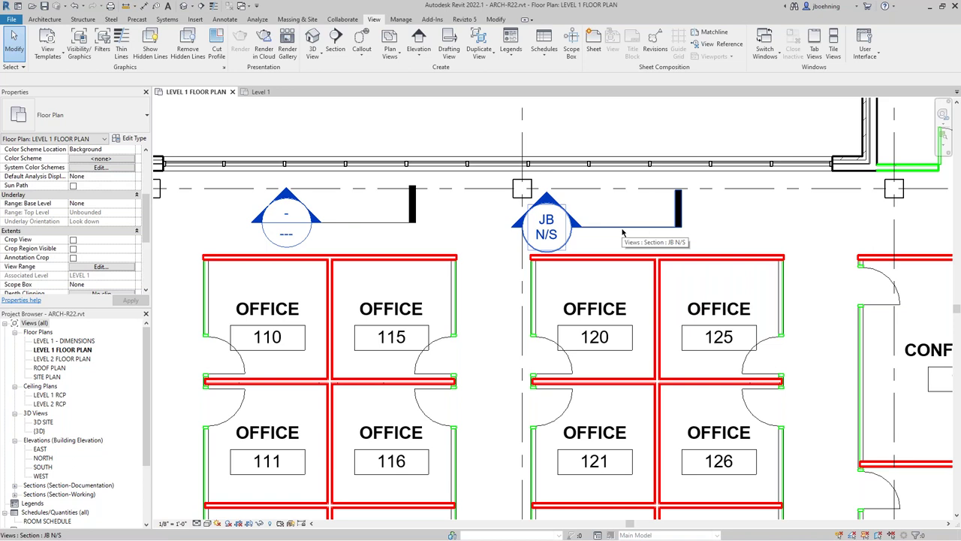
left_click(680, 230)
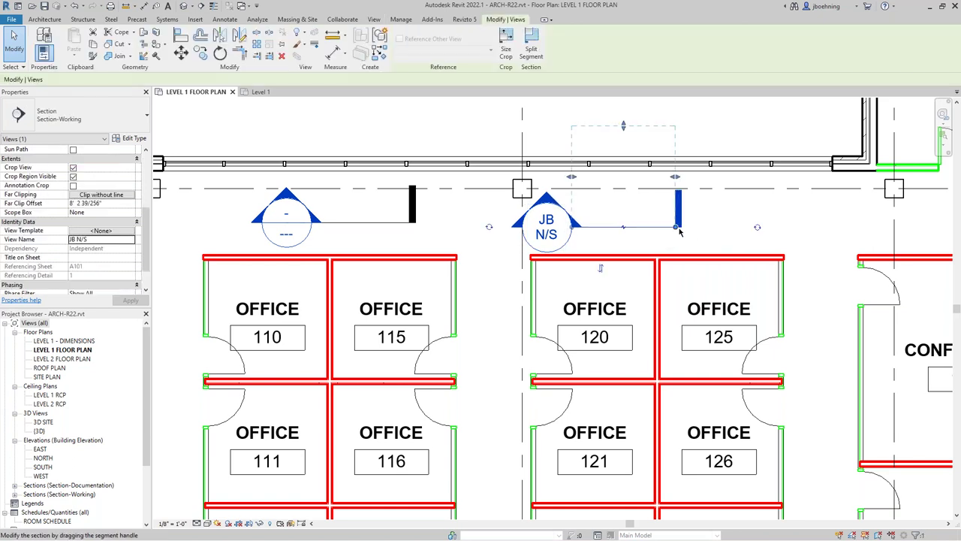
left_click(700, 232)
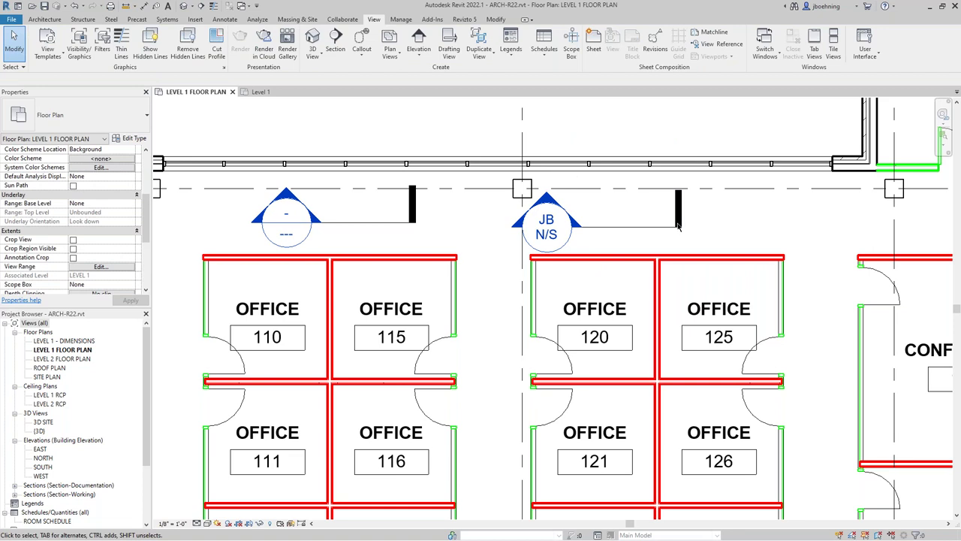
Step: Create a rule-based filter named "Working Sections" that covers the Sections category
left_click(102, 43)
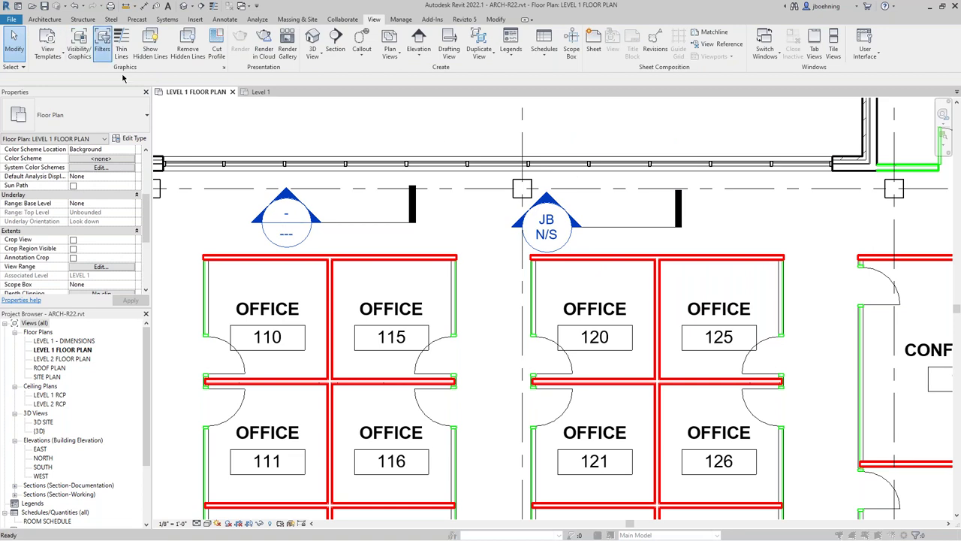
left_click(246, 382)
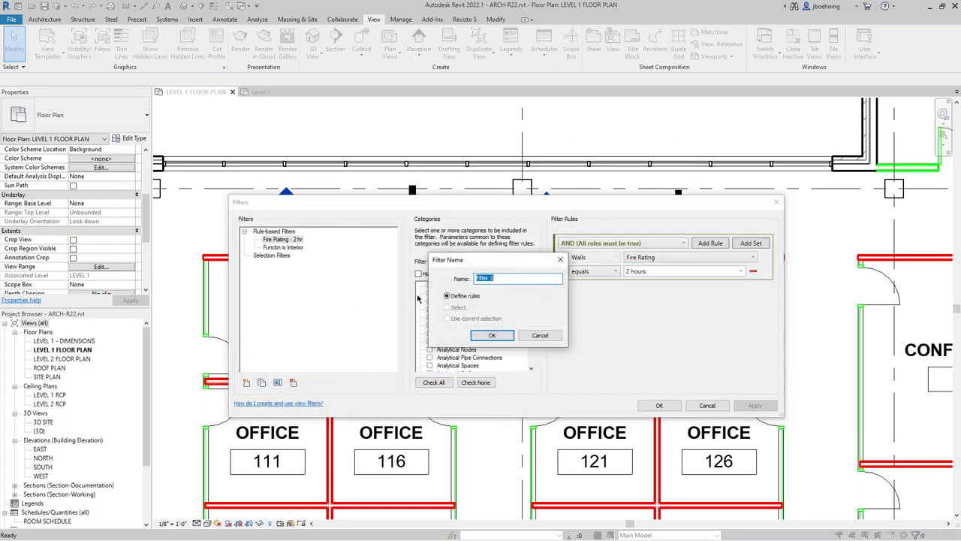
type("Working Sections")
left_click(488, 333)
left_click_drag(530, 294, 522, 345)
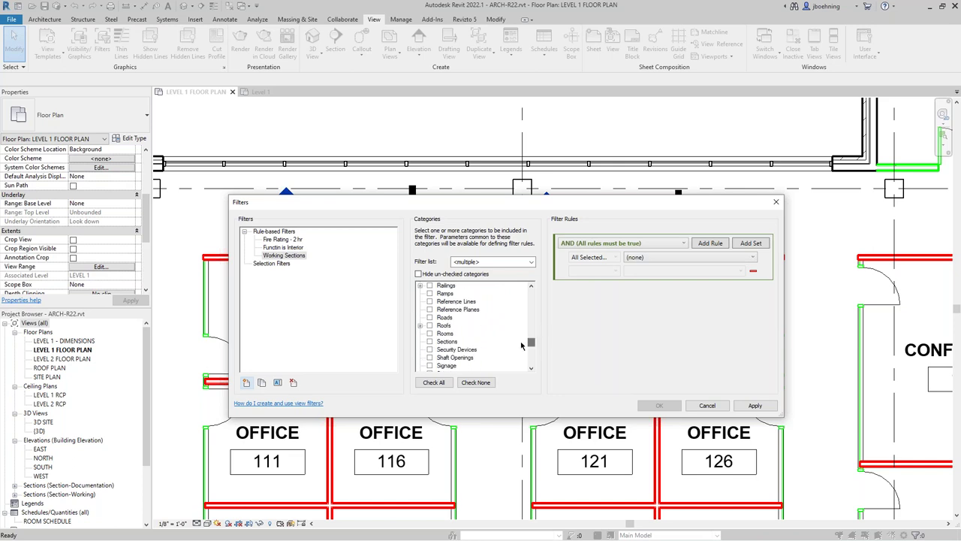
left_click(429, 342)
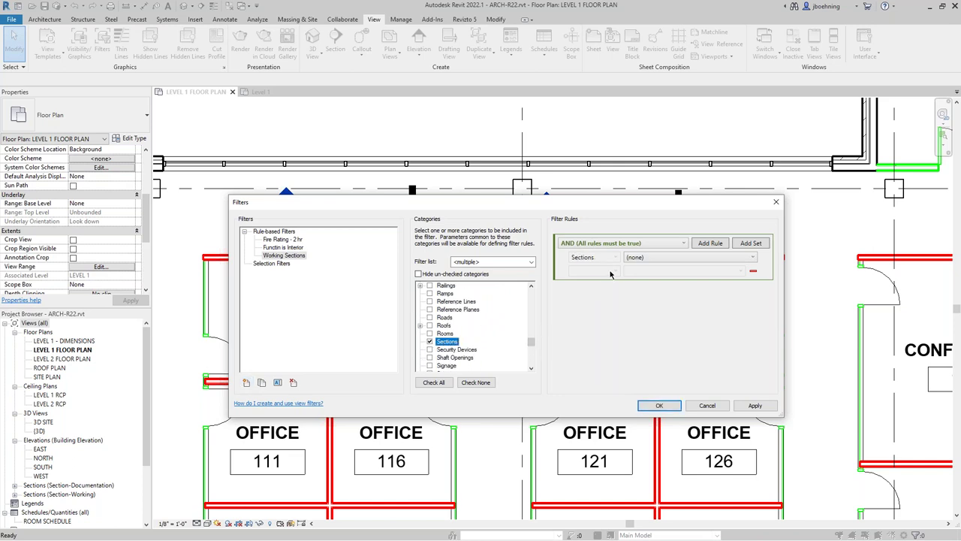
Step: Set the Working Sections filter rule to Family and Type equals "Sections (Section-Working)"
left_click(635, 259)
left_click(644, 303)
left_click(617, 270)
left_click(584, 279)
left_click(741, 271)
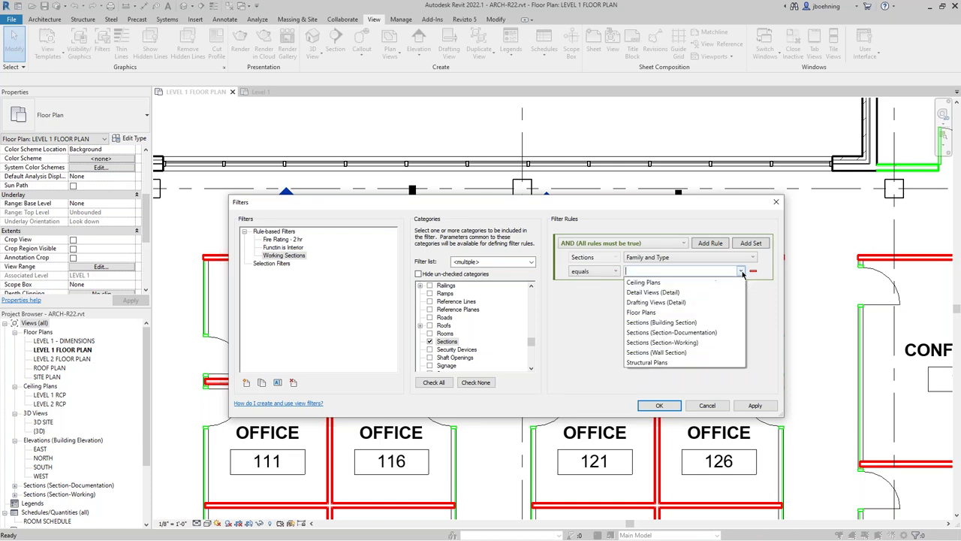
left_click(700, 343)
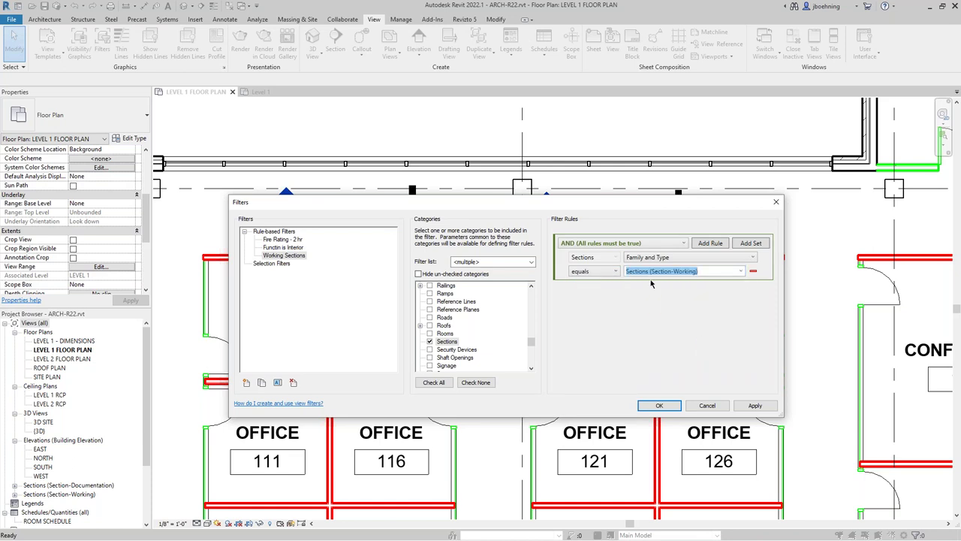
left_click(659, 406)
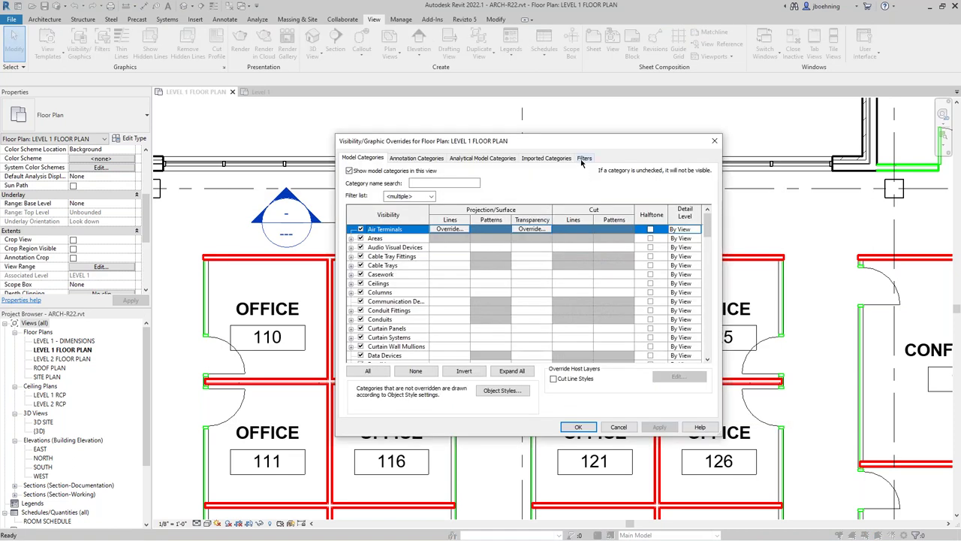
Step: Add the Working Sections filter to the LEVEL 1 FLOOR PLAN overrides and move it above the other filters
left_click(368, 346)
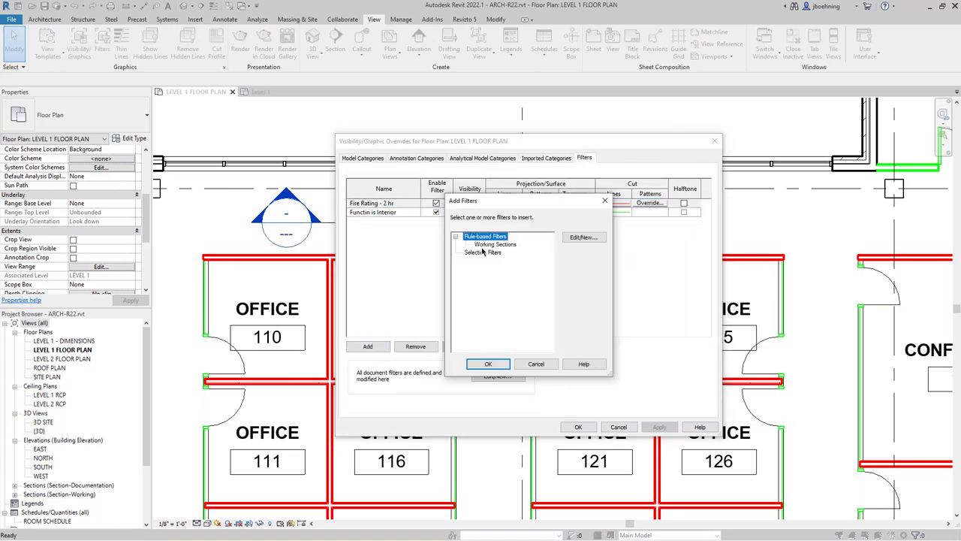
left_click(486, 246)
left_click(488, 364)
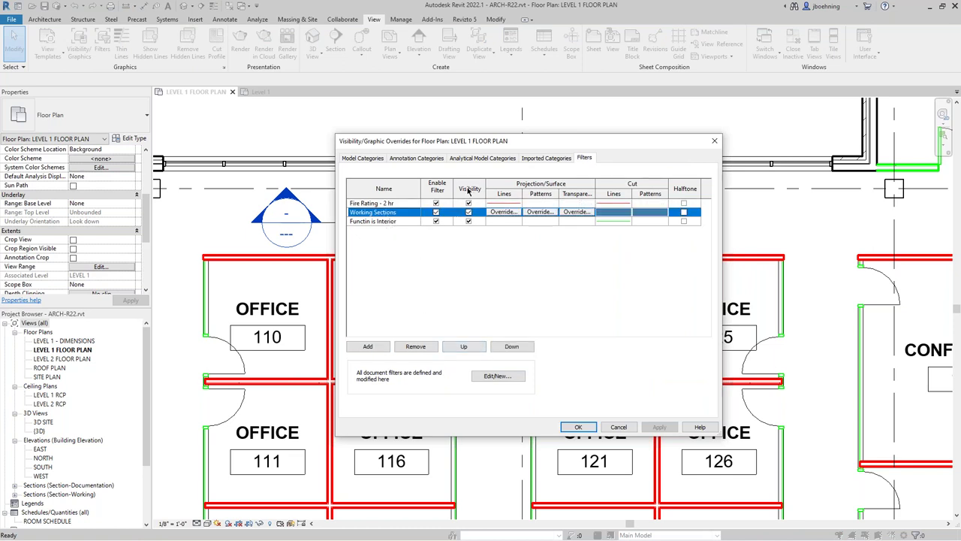
left_click(481, 347)
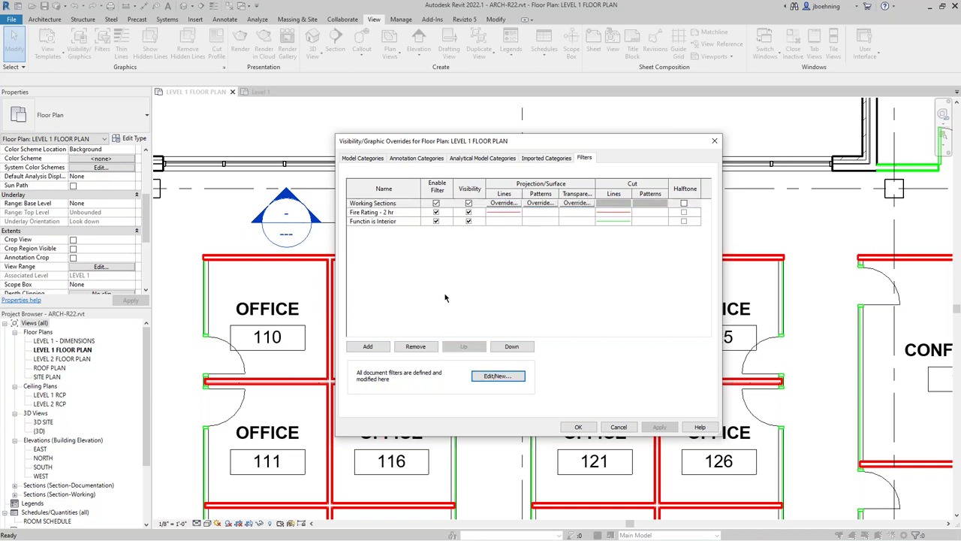
Step: Turn off the visibility of the Working Sections filter in the LEVEL 1 FLOOR PLAN view
left_click(469, 203)
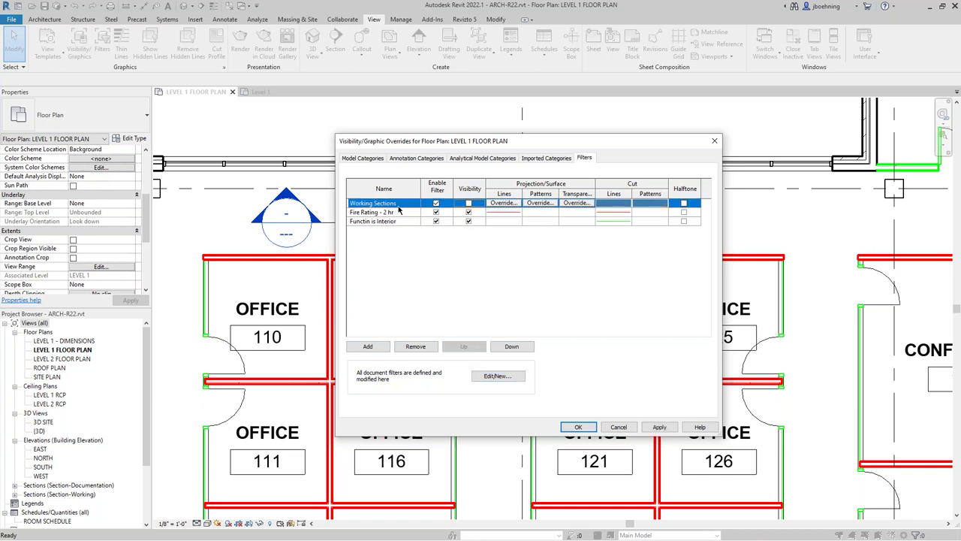
left_click(578, 427)
scroll(449, 249, "down", 2)
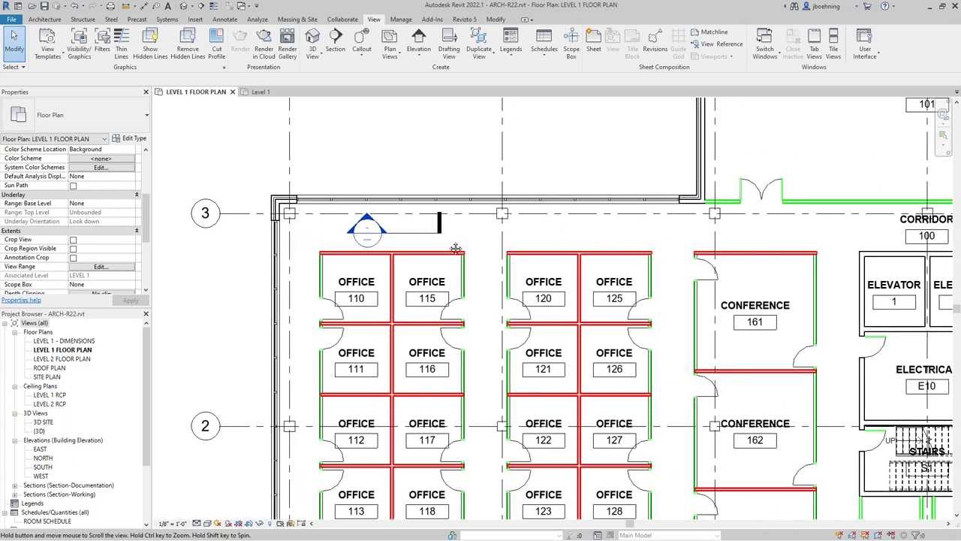
scroll(462, 245, "right", 3, "shift")
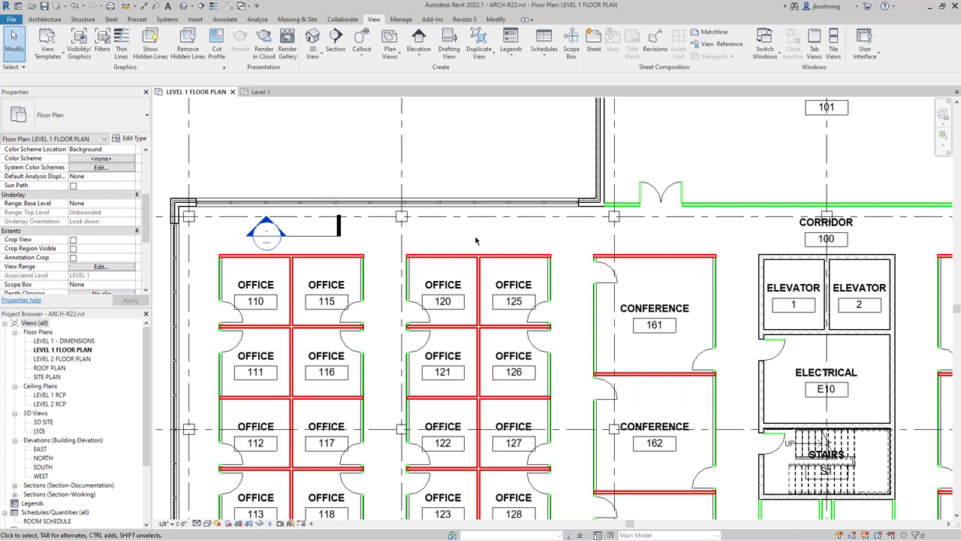
scroll(475, 240, "down", 2)
middle_click_drag(481, 248, 452, 255)
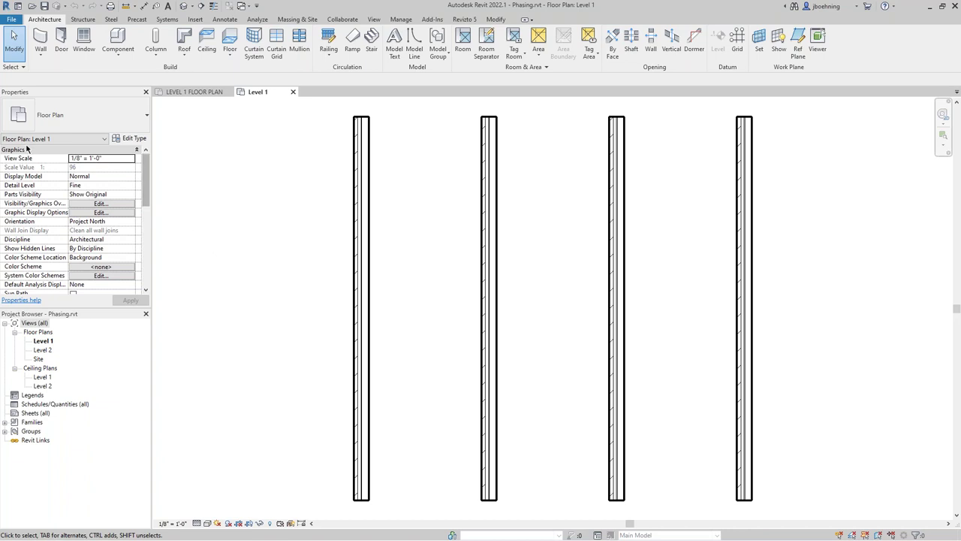
Step: Check the phasing parameters of the Level 1 view in Phasing.rvt and of its leftmost brick wall
scroll(145, 182, "down", 1)
left_click_drag(144, 179, 150, 265)
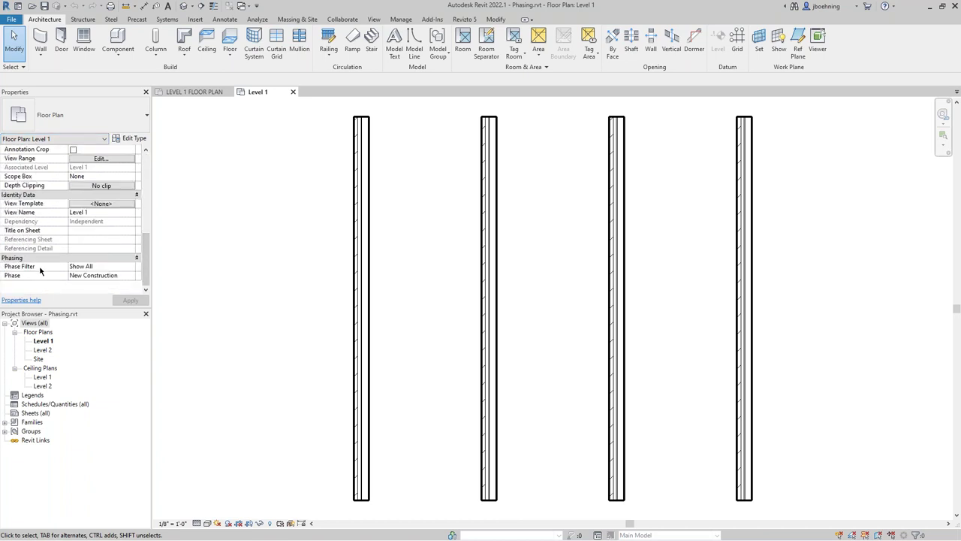
mouse_move(41, 271)
left_click(358, 218)
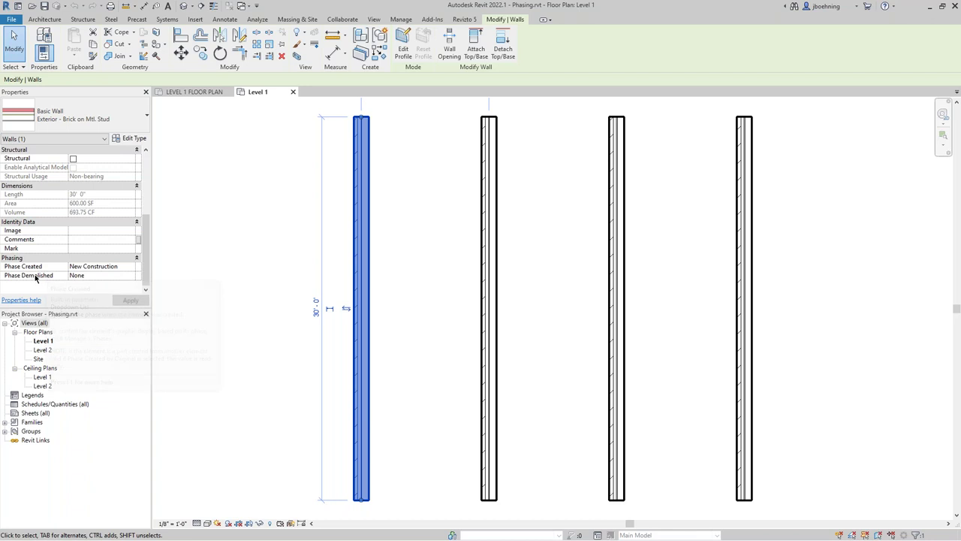
left_click(217, 234)
Step: Examine the project phases, phase filters with their display options, and graphic overrides in the Phasing settings
left_click(398, 20)
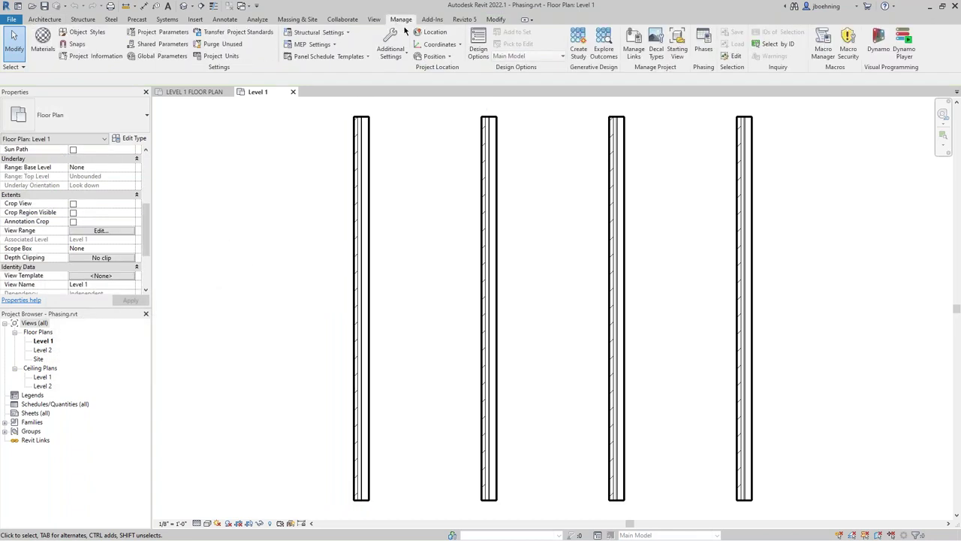
left_click(703, 44)
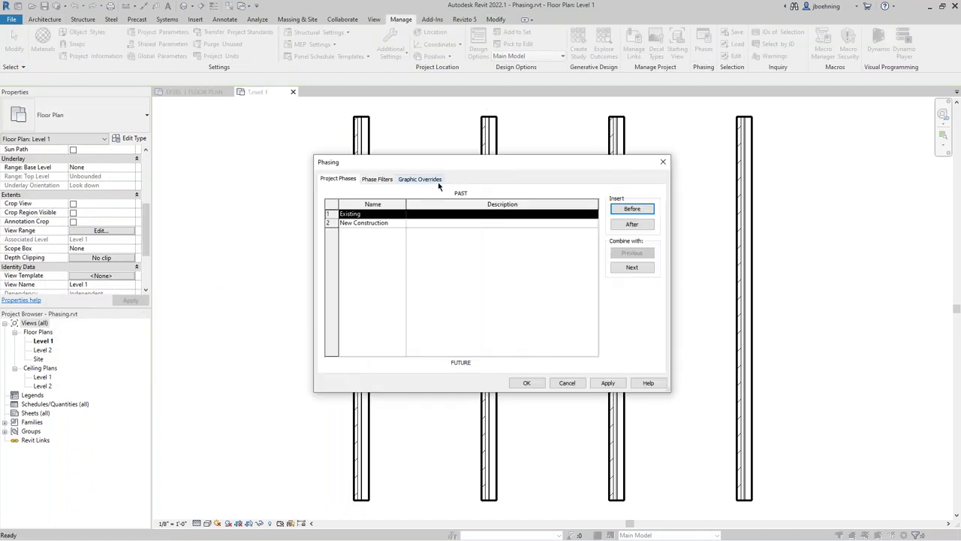
left_click(376, 179)
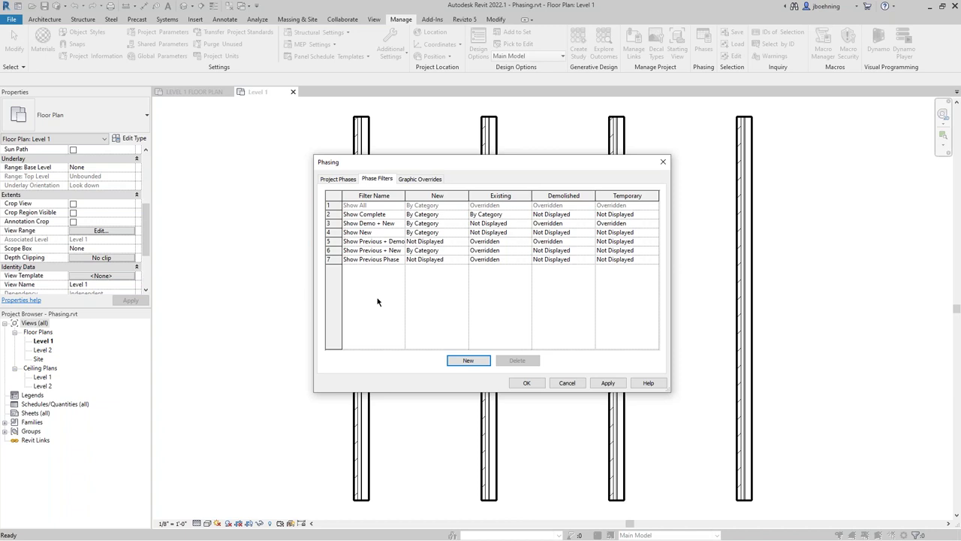
left_click(464, 215)
left_click(464, 215)
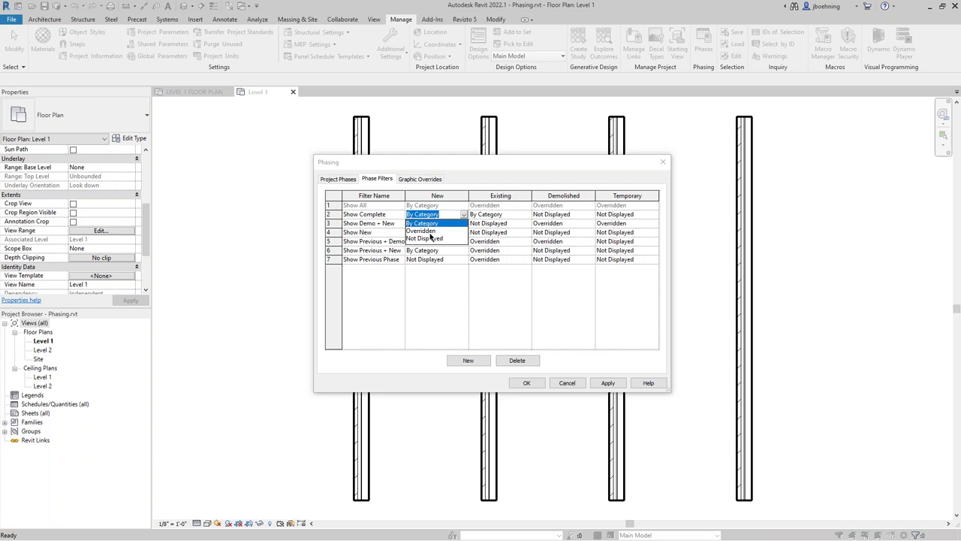
left_click(464, 217)
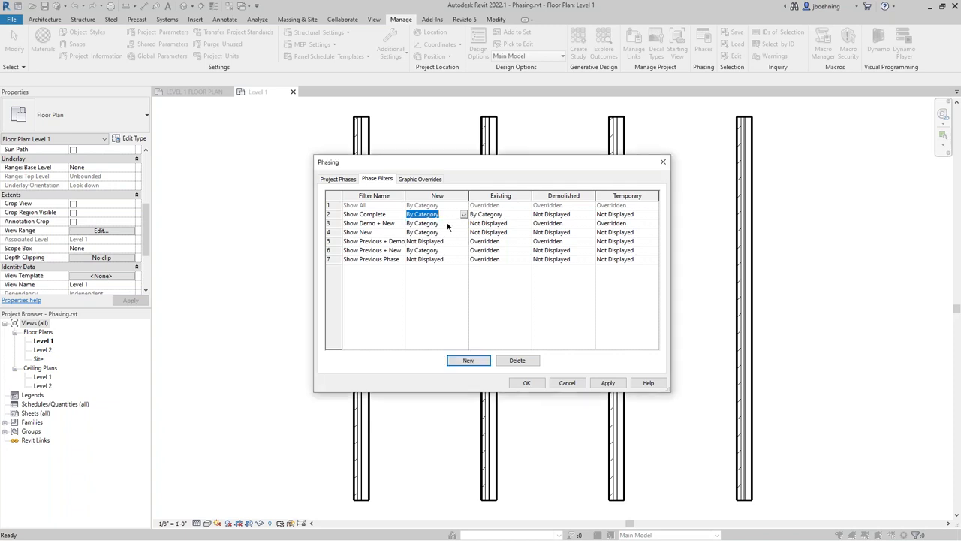
left_click(428, 180)
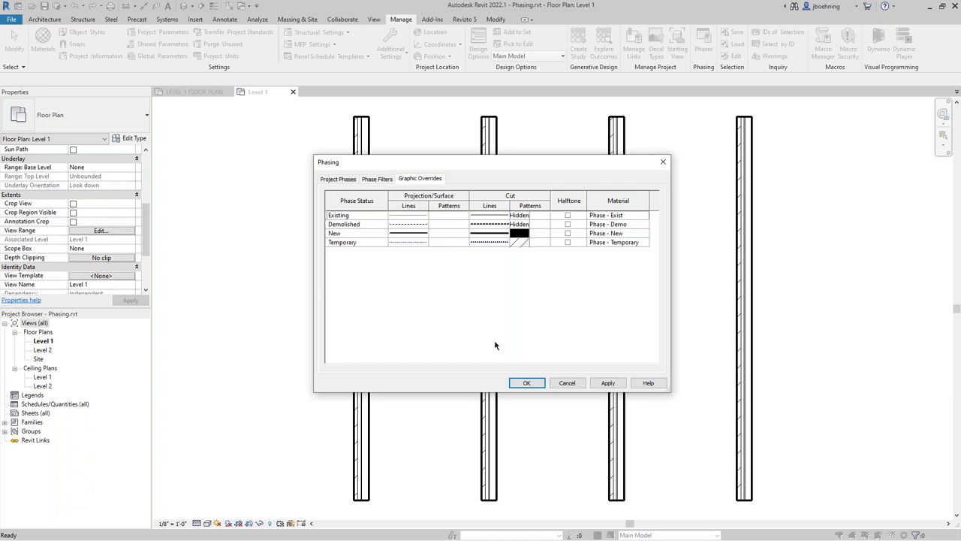
left_click(526, 383)
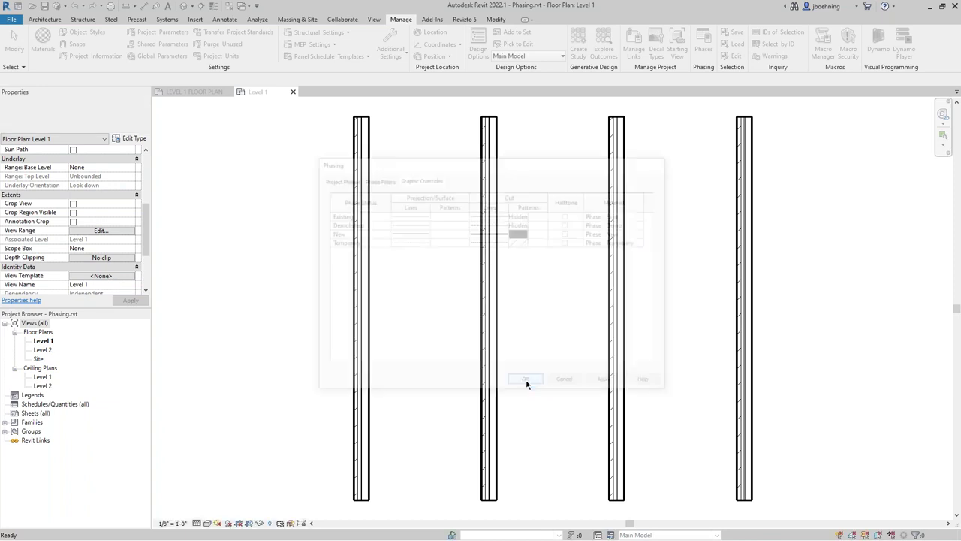
Step: Set the leftmost brick wall's Phase Created to Existing
left_click(361, 226)
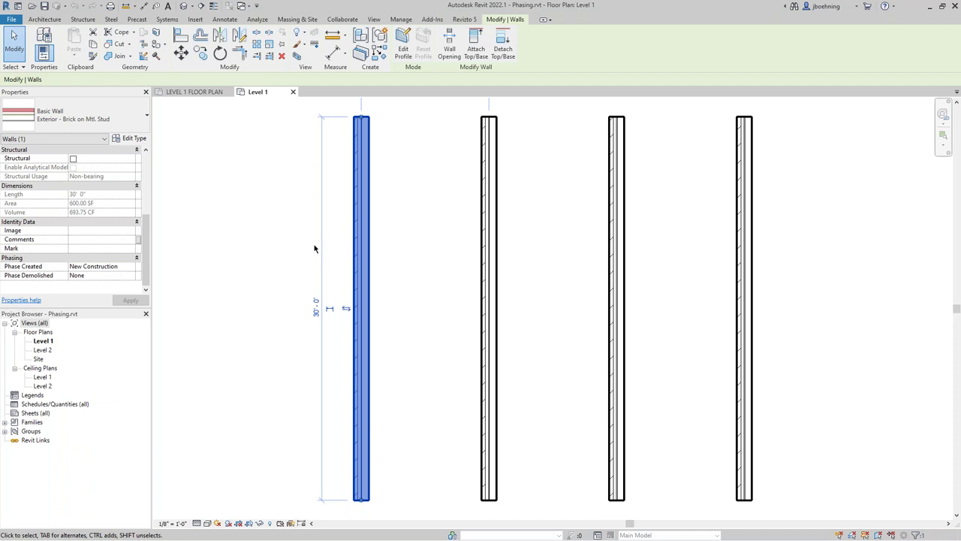
left_click(129, 266)
left_click(132, 267)
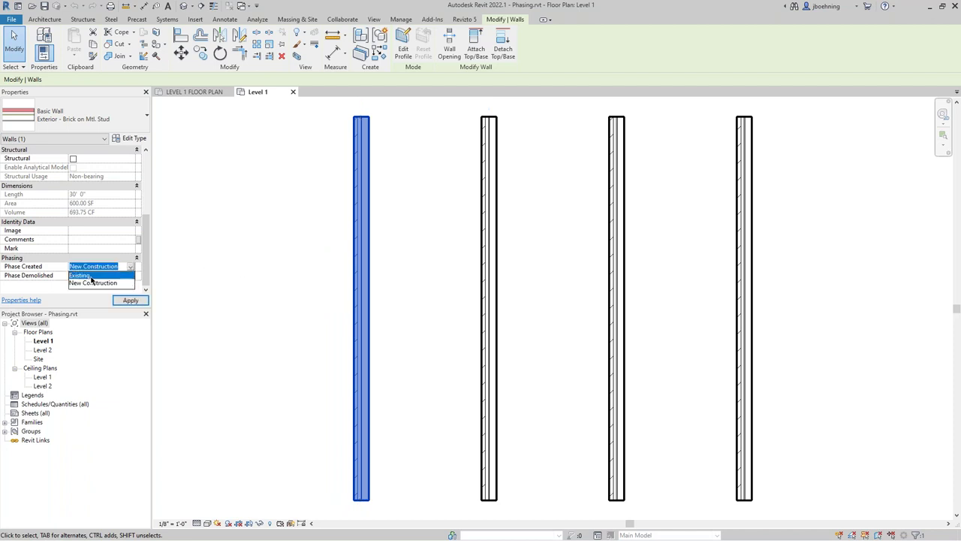
left_click(116, 277)
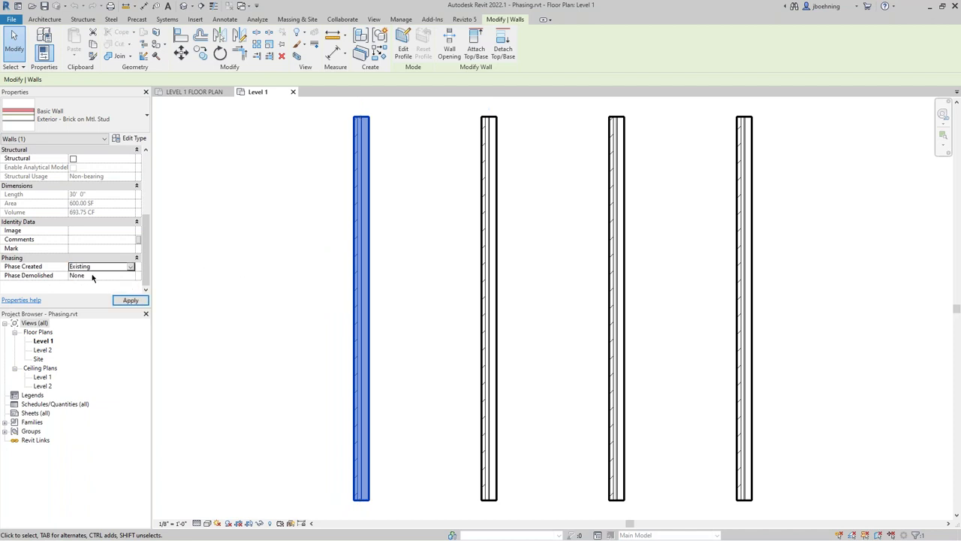
left_click(232, 263)
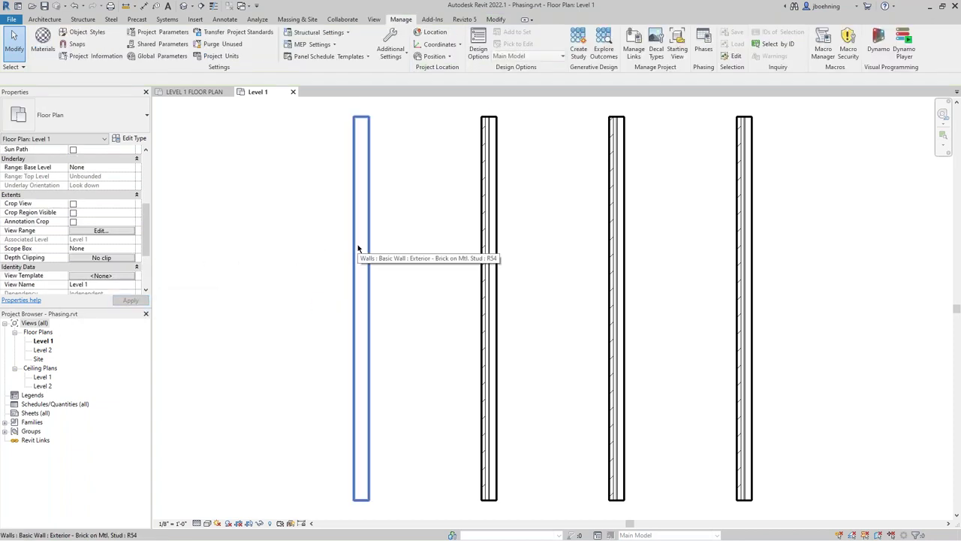
Step: Check the second wall's phasing, and set the third wall's Phase Created to Existing and Phase Demolished to New Construction
left_click(491, 236)
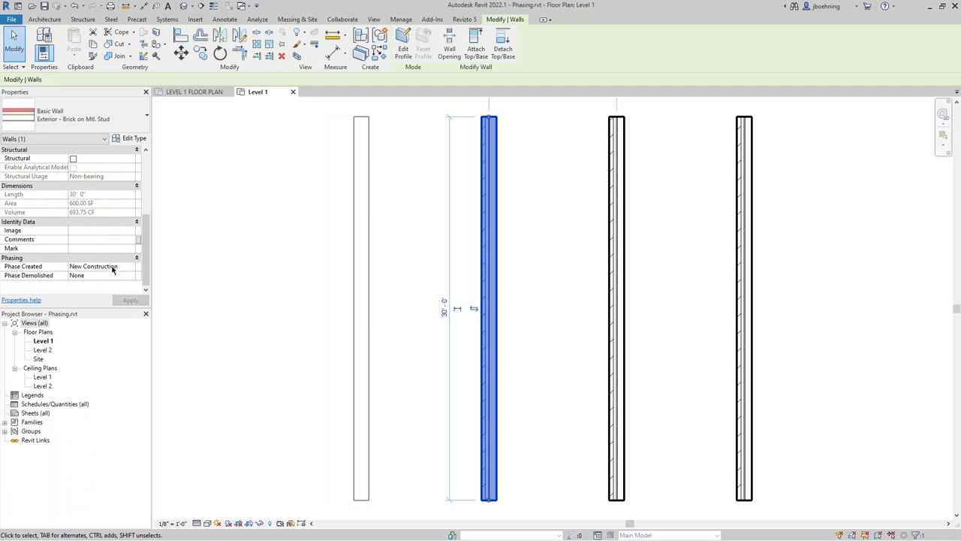
left_click(198, 271)
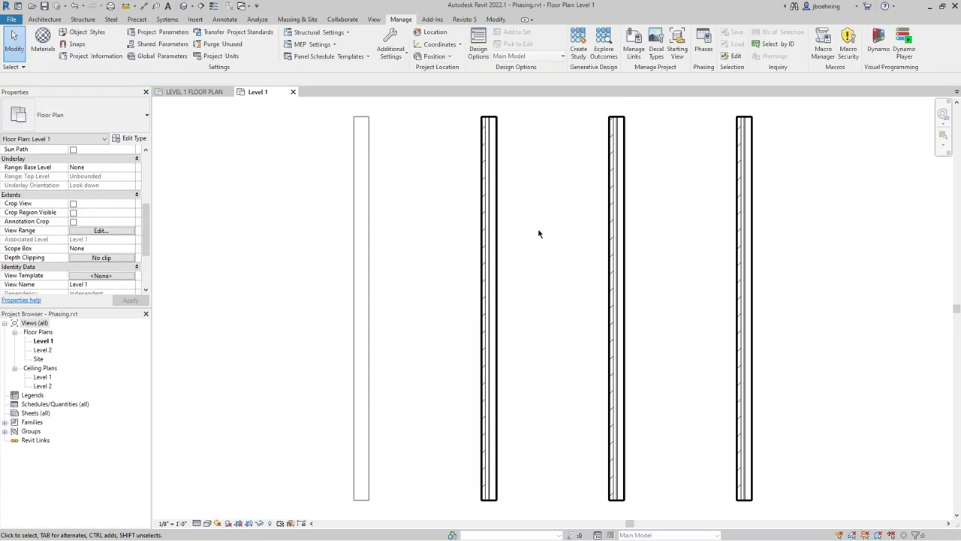
left_click(617, 229)
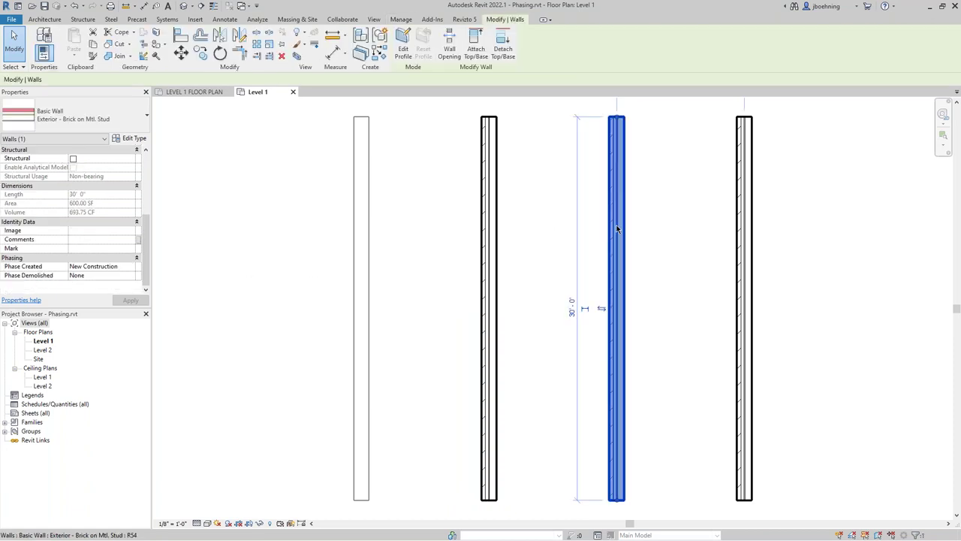
left_click(133, 268)
left_click(80, 275)
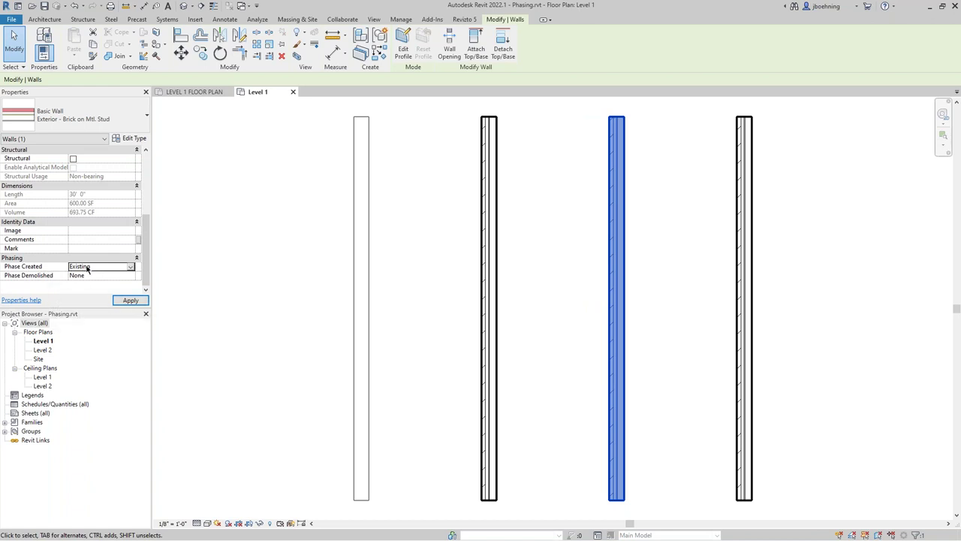
left_click(132, 276)
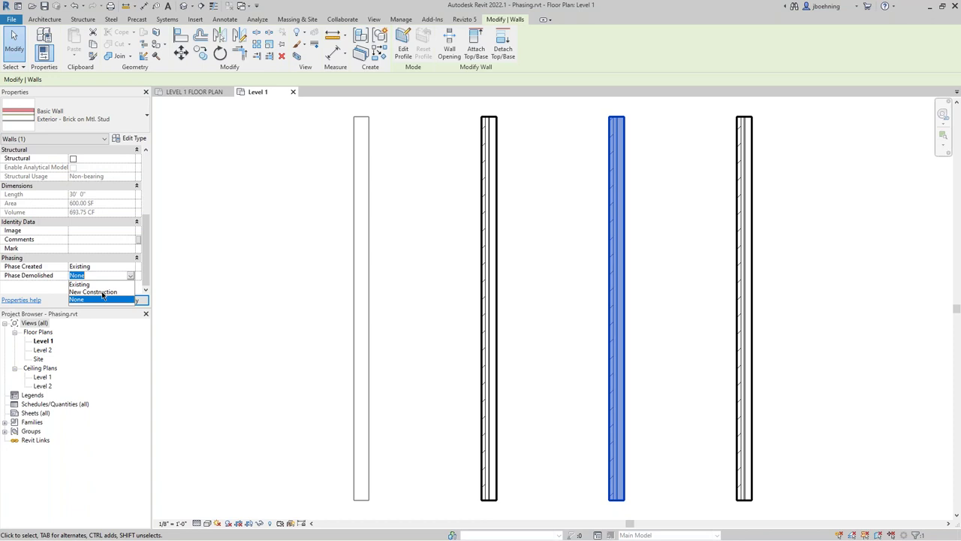
left_click(103, 292)
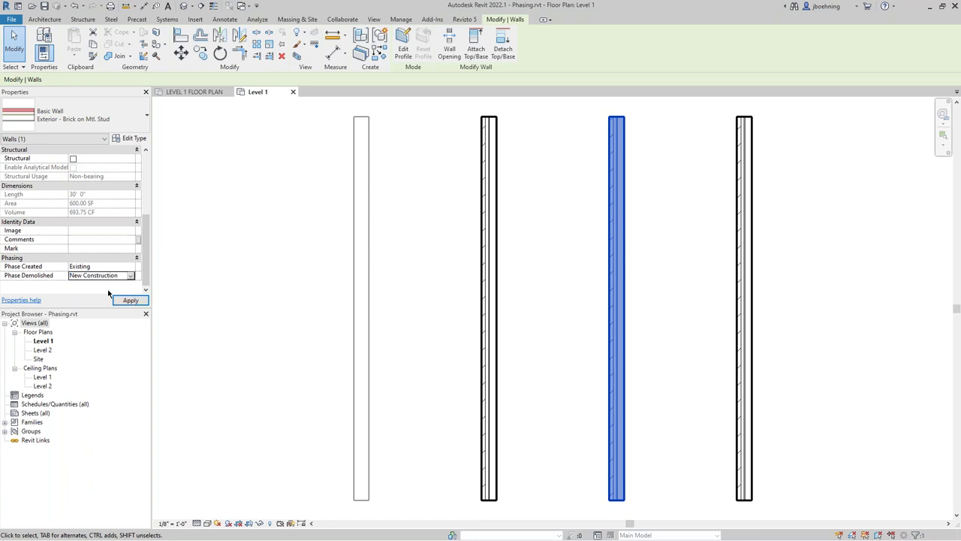
left_click(198, 284)
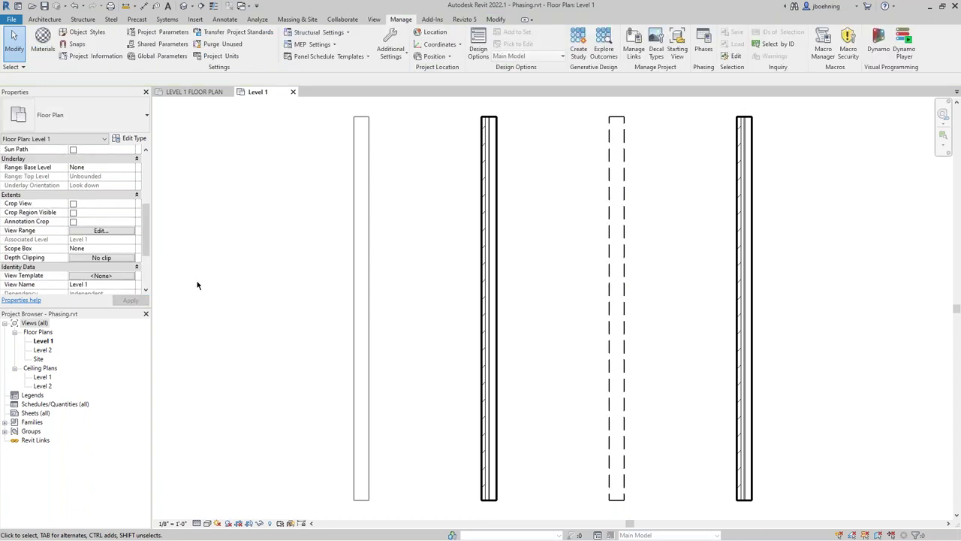
Step: Make the rightmost wall temporary by setting its Phase Demolished to New Construction
left_click(738, 279)
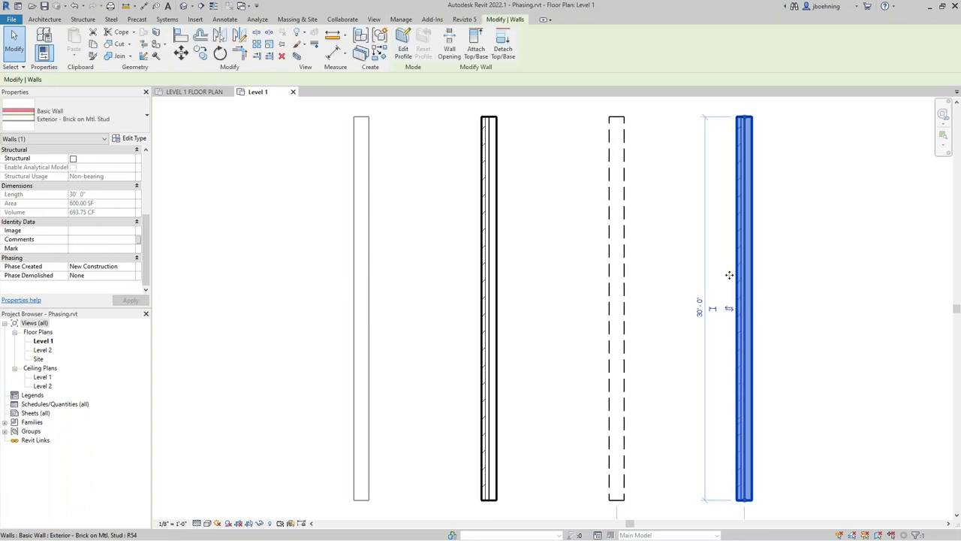
left_click(133, 277)
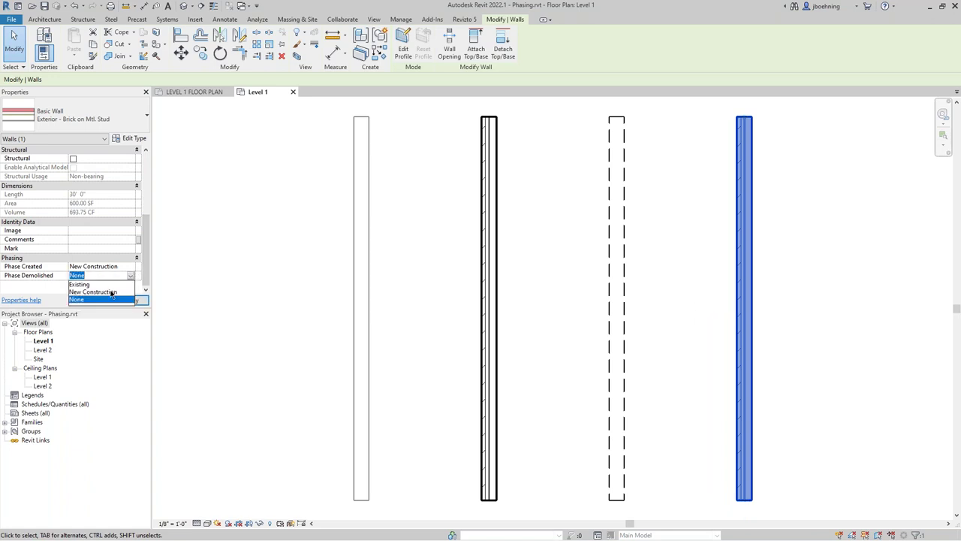
left_click(111, 292)
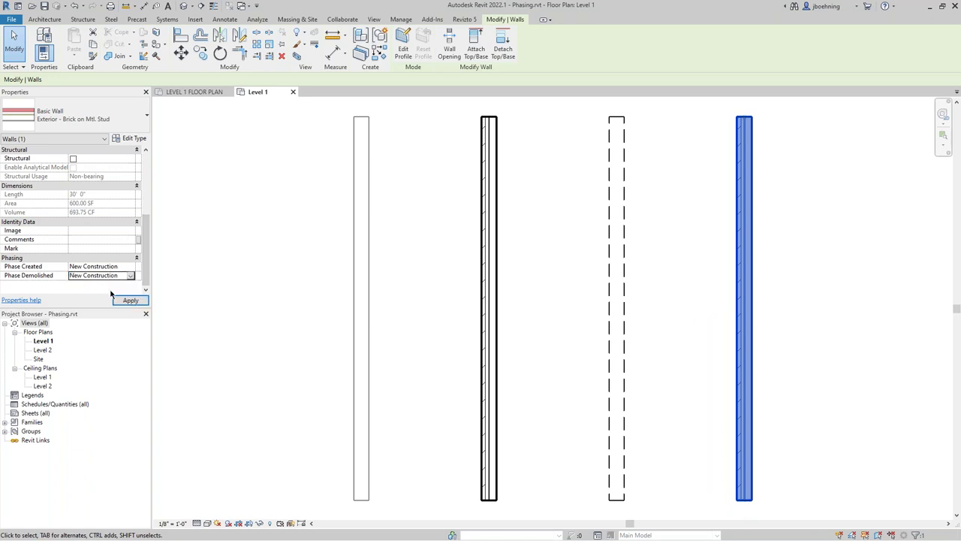
left_click(205, 278)
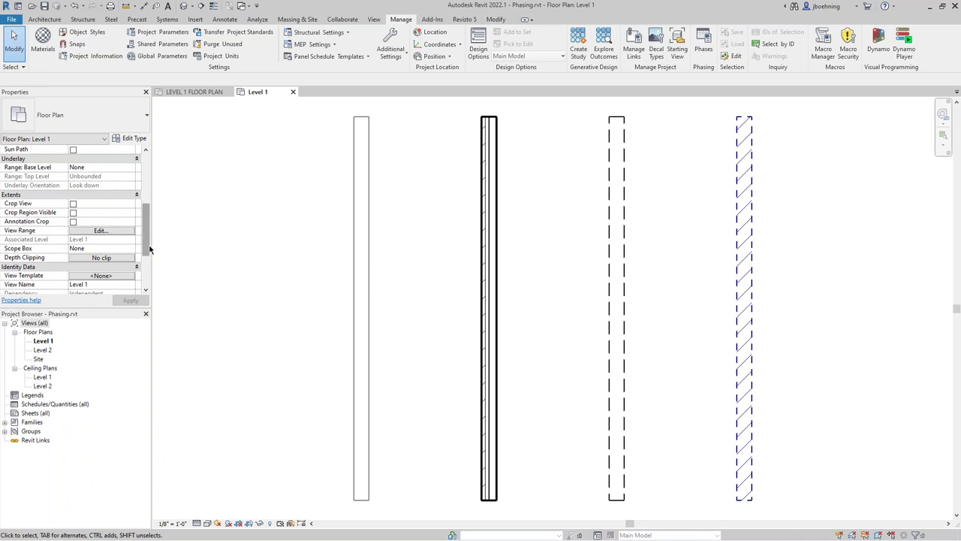
Step: Set the Level 1 view's Phase Filter to Show Complete
left_click_drag(145, 249, 148, 284)
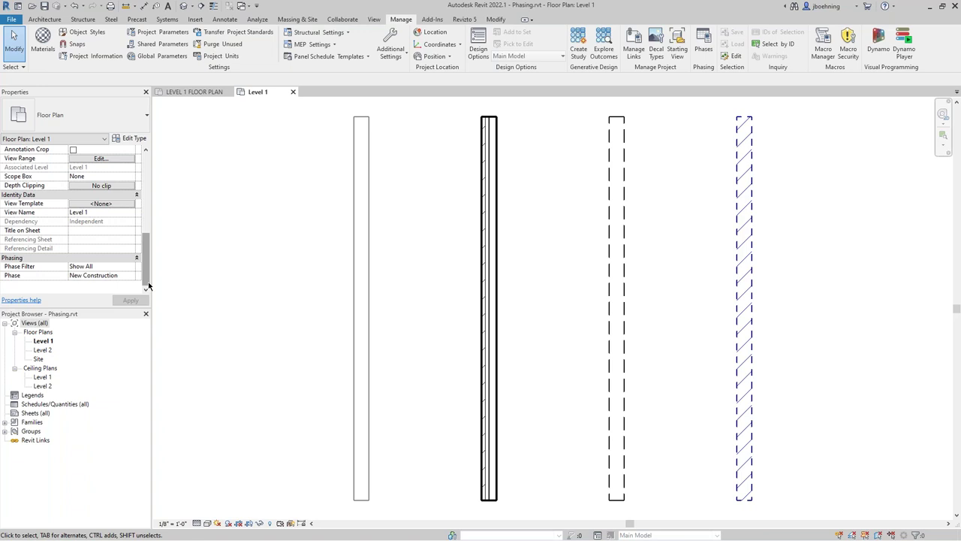
left_click(133, 268)
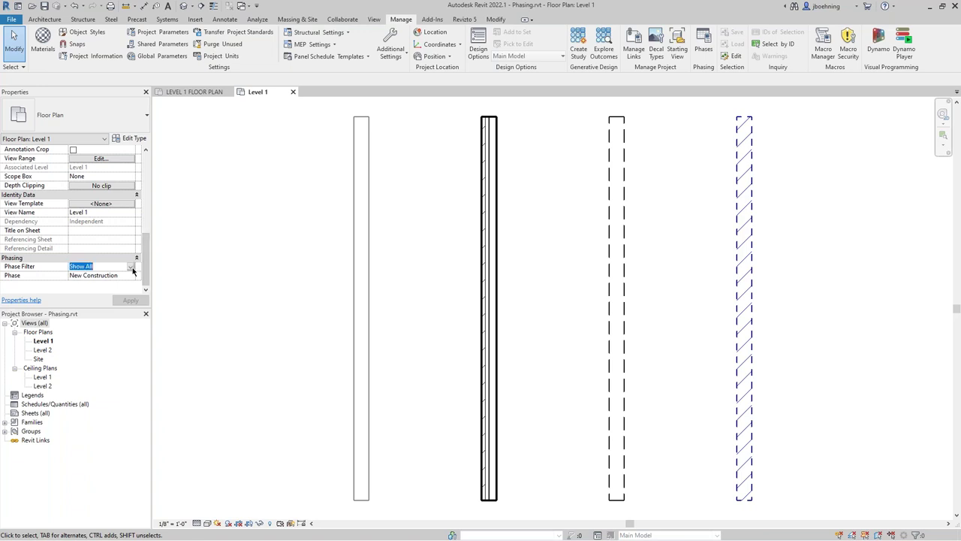
left_click(132, 268)
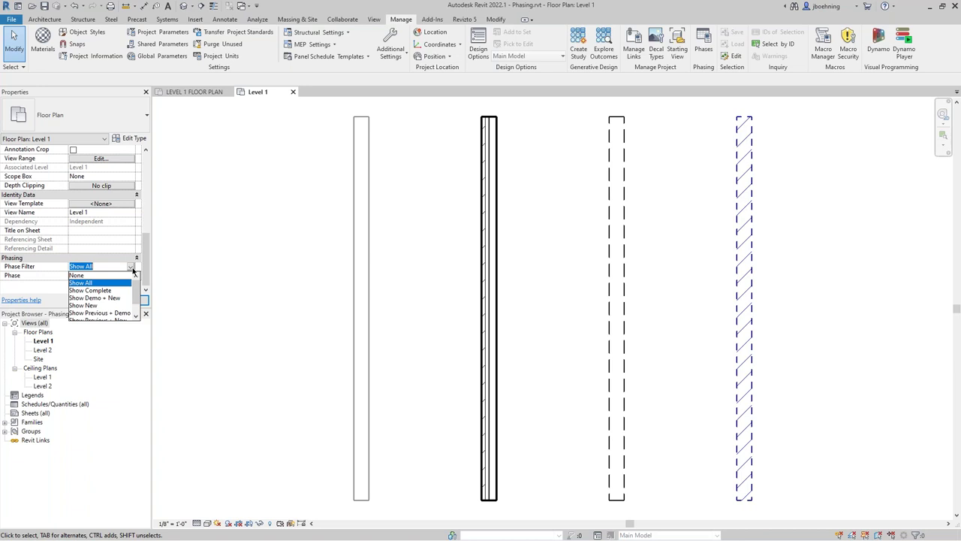
left_click(112, 290)
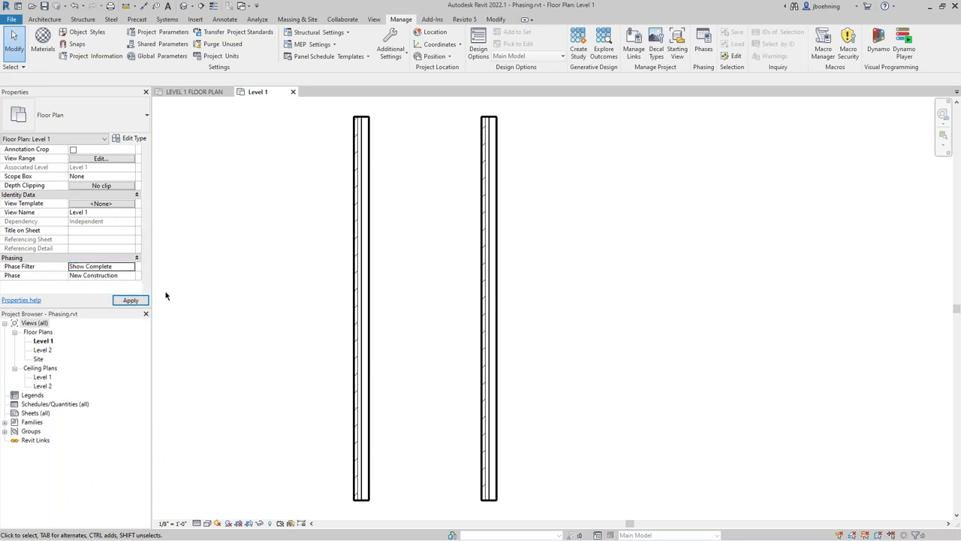
Step: Switch the Level 1 view's Phase Filter to Show Demo + New and from there to Show New
left_click(130, 267)
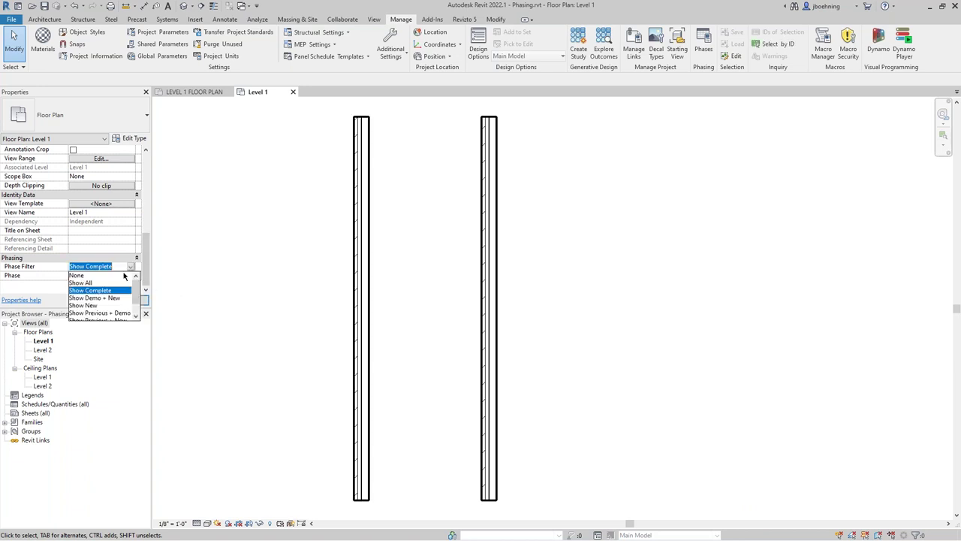
left_click(108, 300)
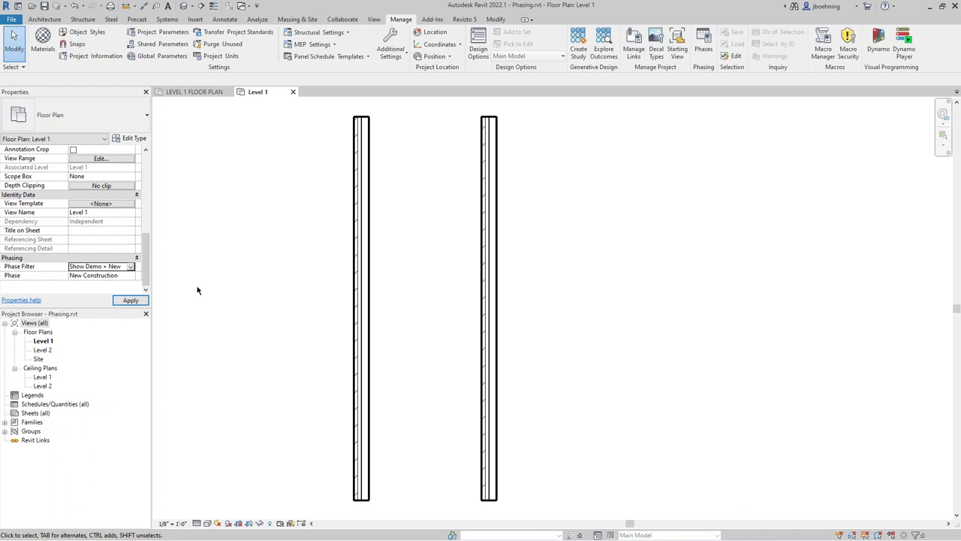
left_click(130, 267)
left_click(94, 304)
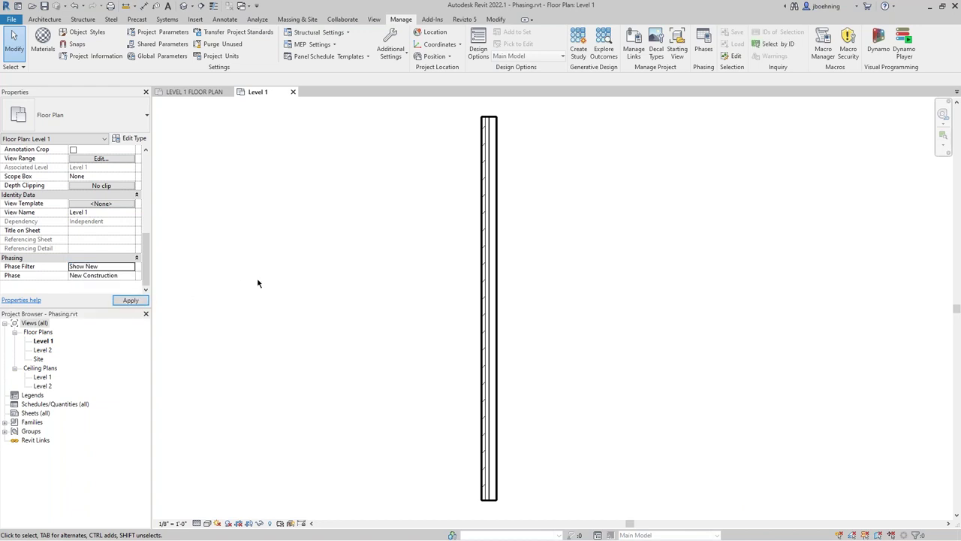
Step: Try the Show Previous + Demo phase filter on the Level 1 view and return it to Show All
left_click(131, 267)
scroll(135, 296, "down", 1)
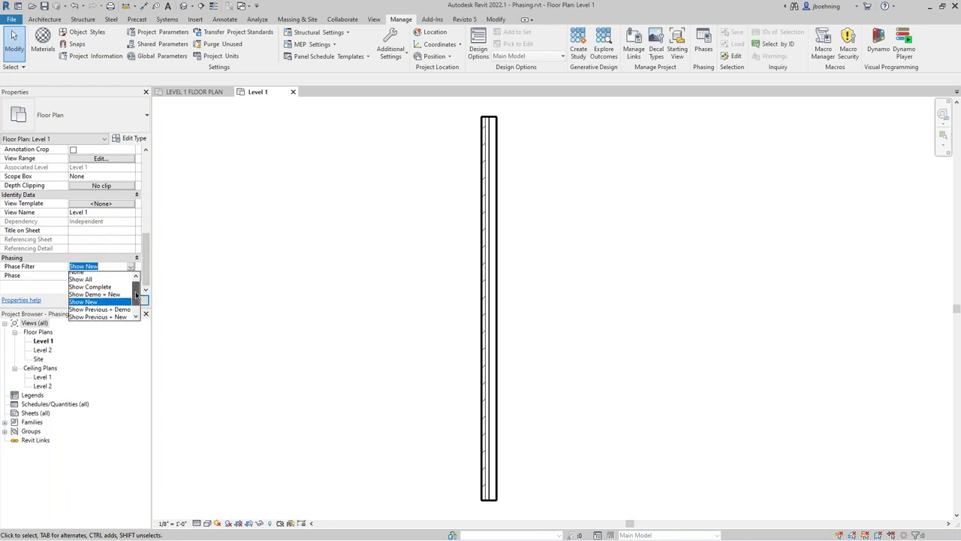
left_click(115, 298)
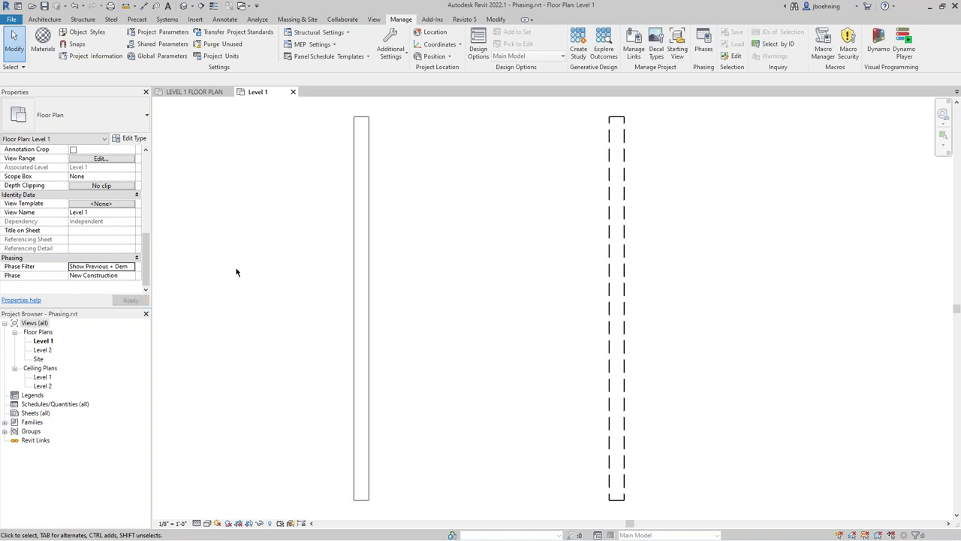
left_click(133, 269)
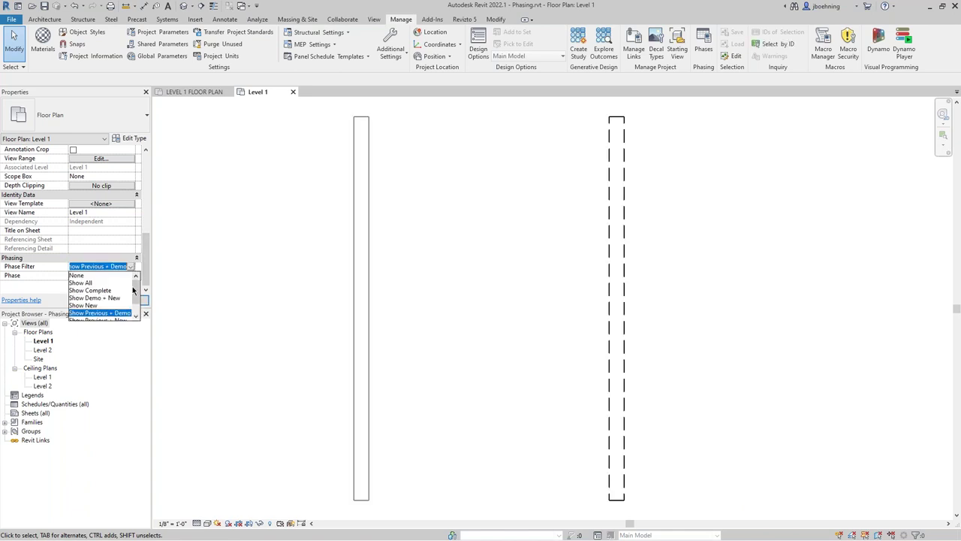
left_click(90, 283)
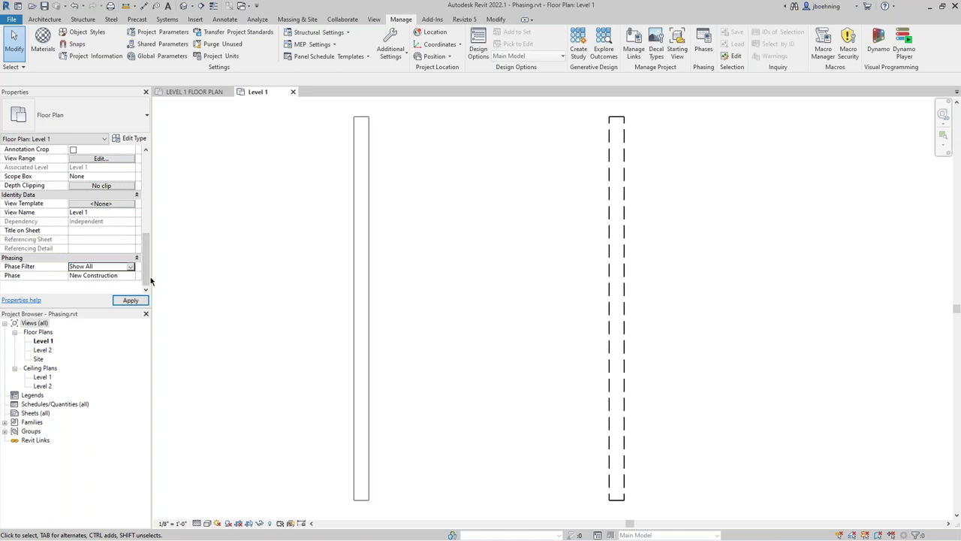
Step: Change the Level 1 view's visual style to display the walls with their phase material colors
left_click(209, 522)
left_click(225, 482)
left_click(209, 522)
left_click(224, 513)
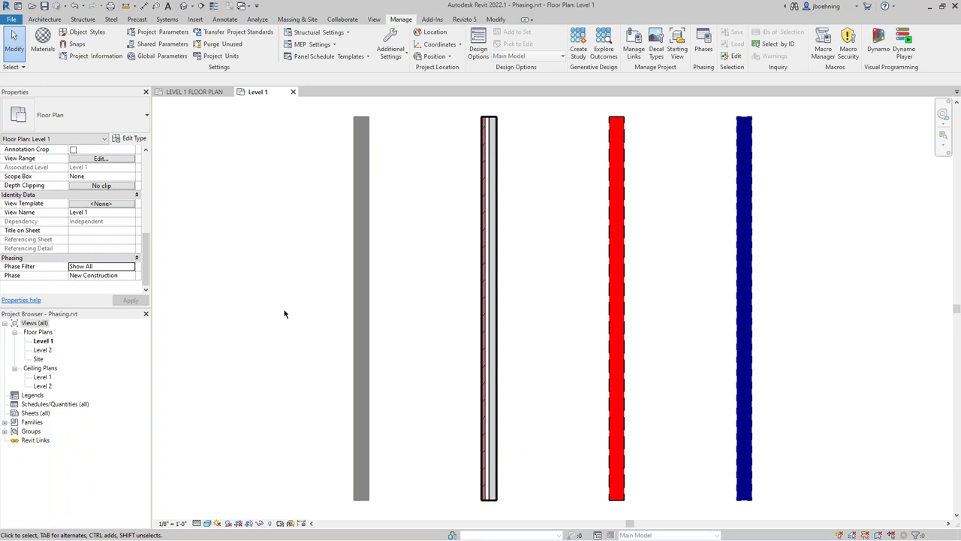
Step: Close the Level 1 view of Phasing.rvt and return to the LEVEL 1 FLOOR PLAN view of ARCH-R22.rvt
left_click(293, 92)
left_click(500, 275)
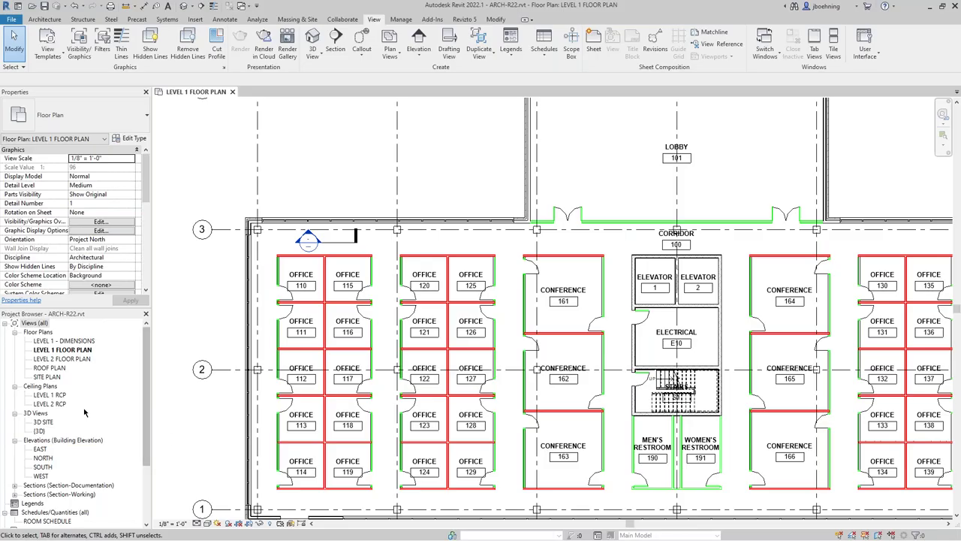
Step: Open the default {3D} view of the building from the project's 3D views
left_click(39, 431)
double_click(39, 431)
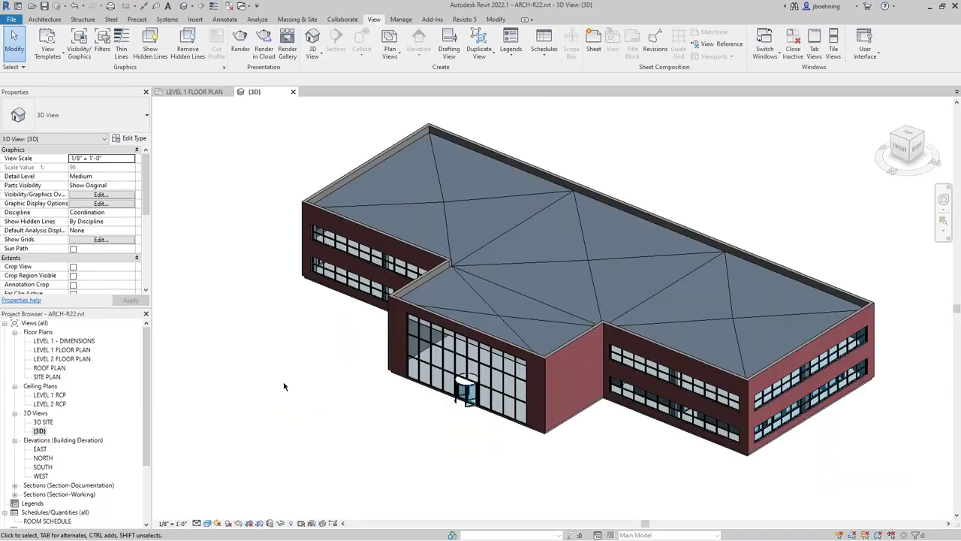
scroll(566, 444, "up", 4)
scroll(567, 444, "up", 4)
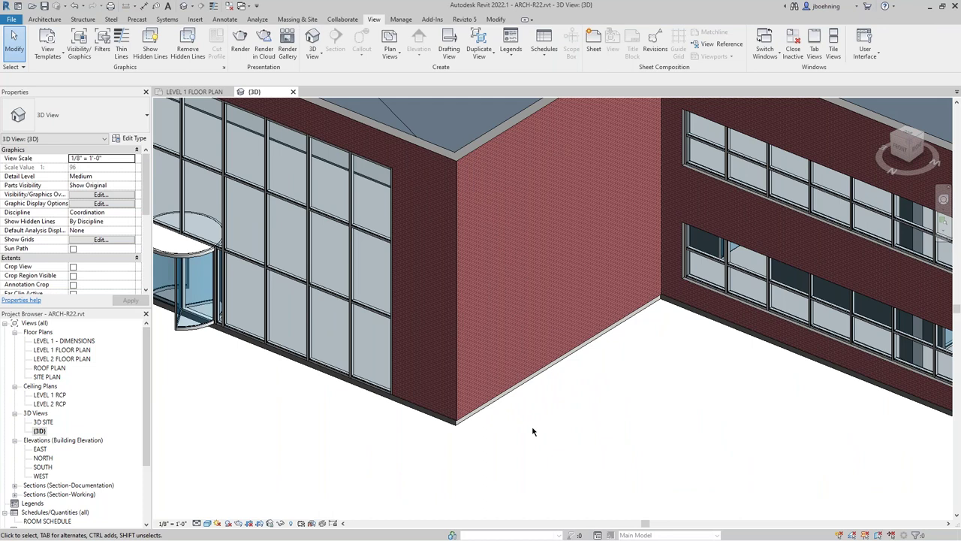
middle_click_drag(598, 371, 559, 333)
scroll(443, 164, "up", 1)
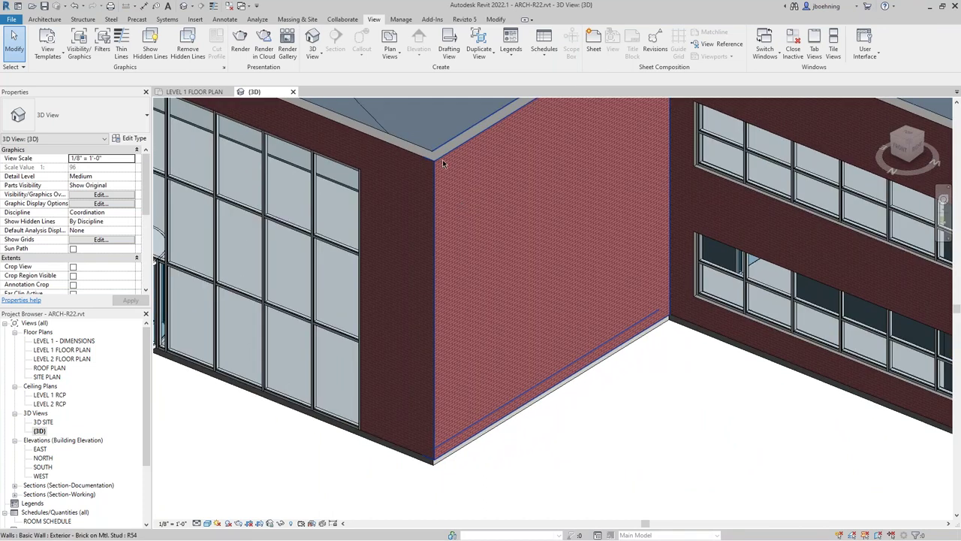
Step: Open the project materials and select the Brick, Common material
left_click(400, 19)
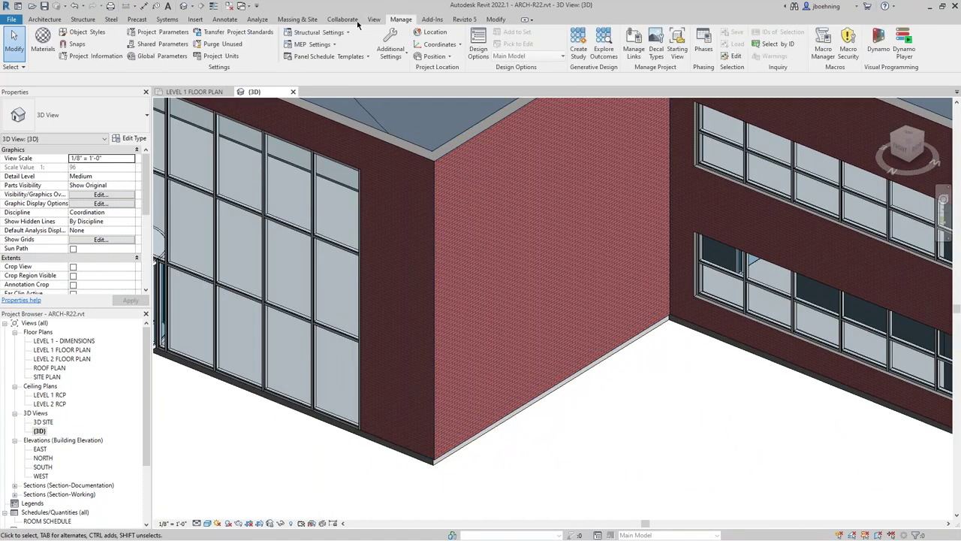
left_click(50, 46)
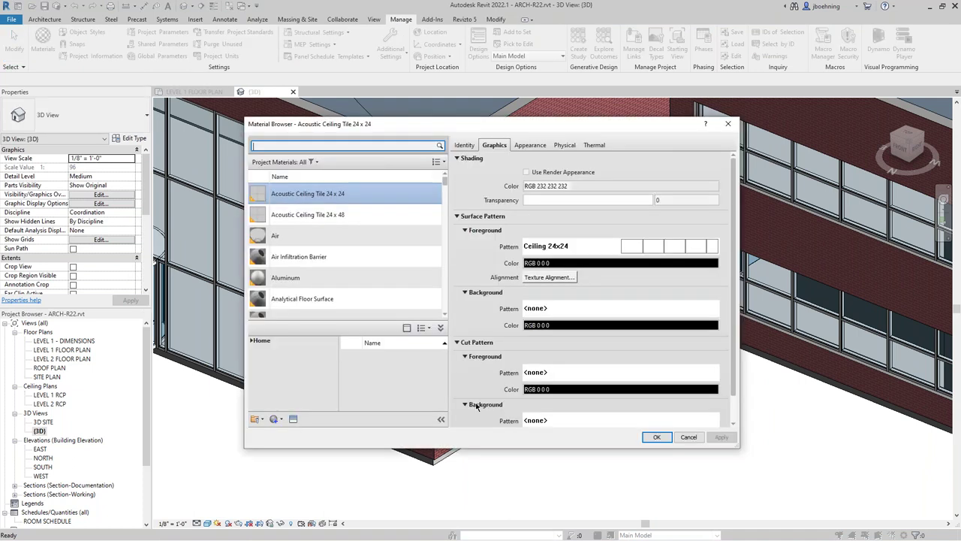
scroll(375, 247, "down", 7)
scroll(367, 268, "down", 3)
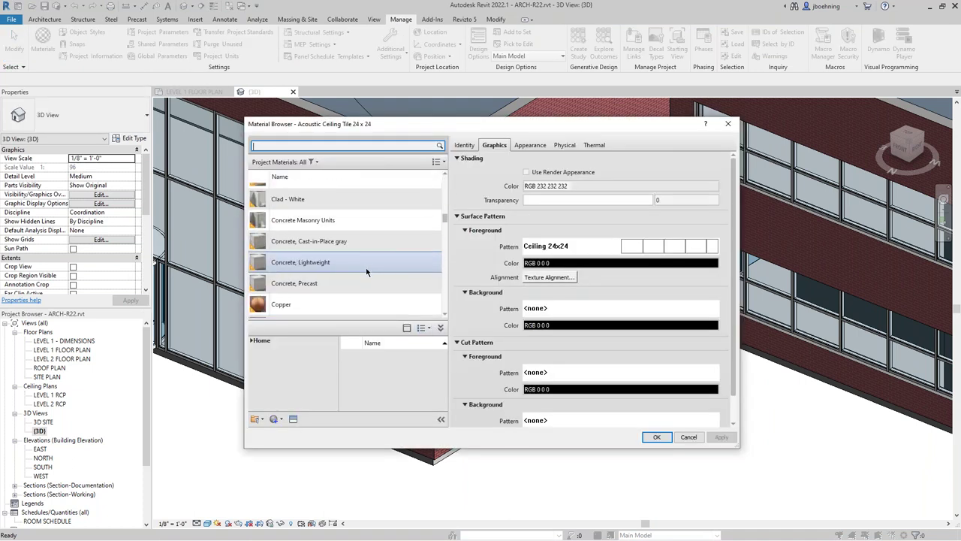
scroll(365, 267, "up", 6)
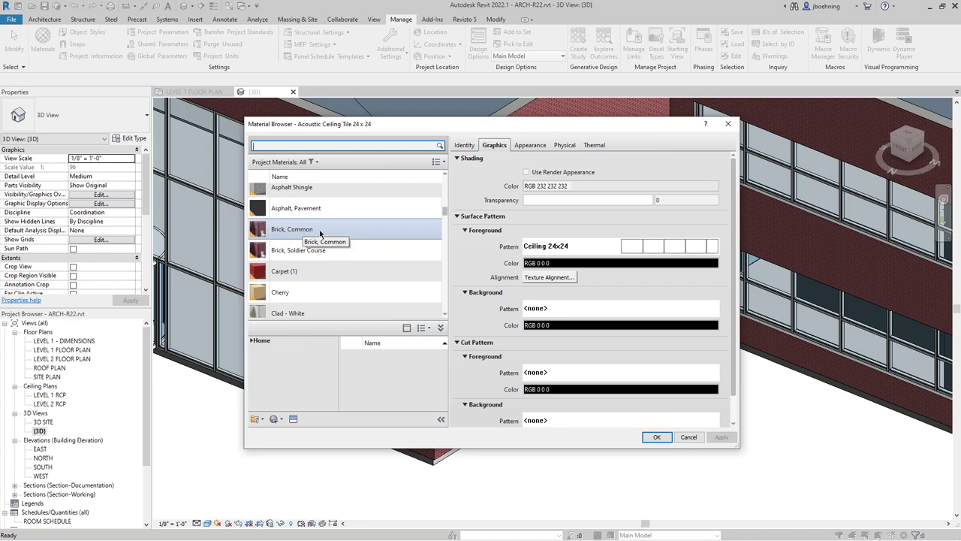
scroll(312, 232, "up", 1)
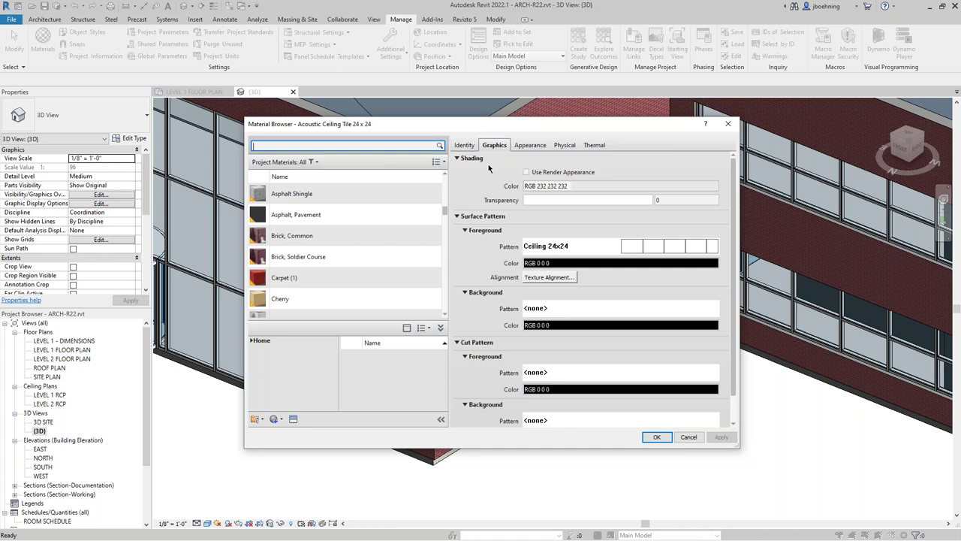
left_click(335, 238)
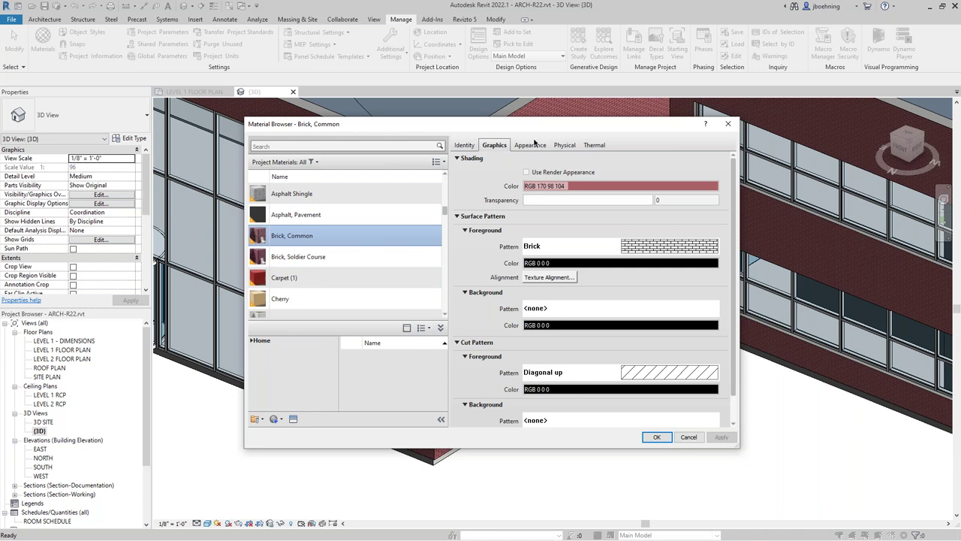
Step: Compare Brick, Common's render appearance asset with its Graphics shading and pattern settings
left_click(534, 144)
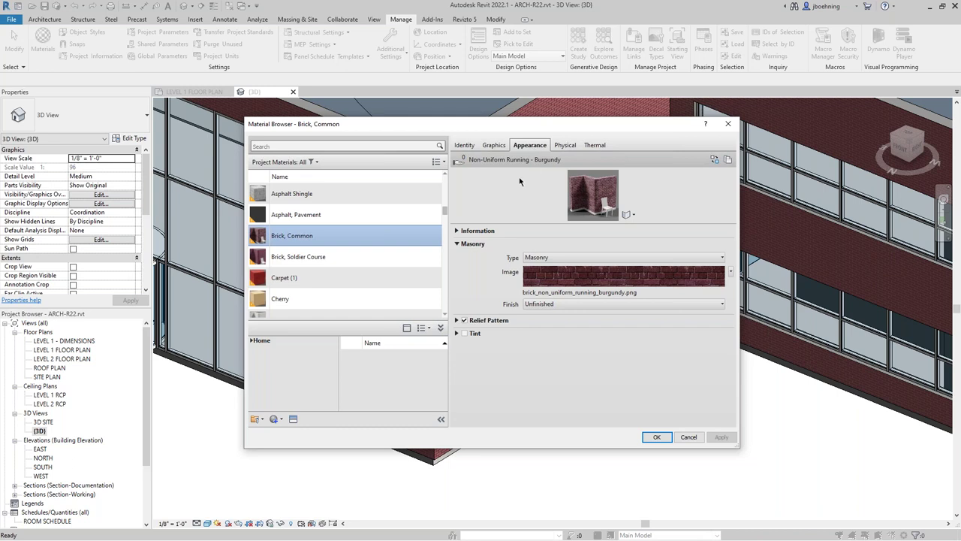
left_click(493, 145)
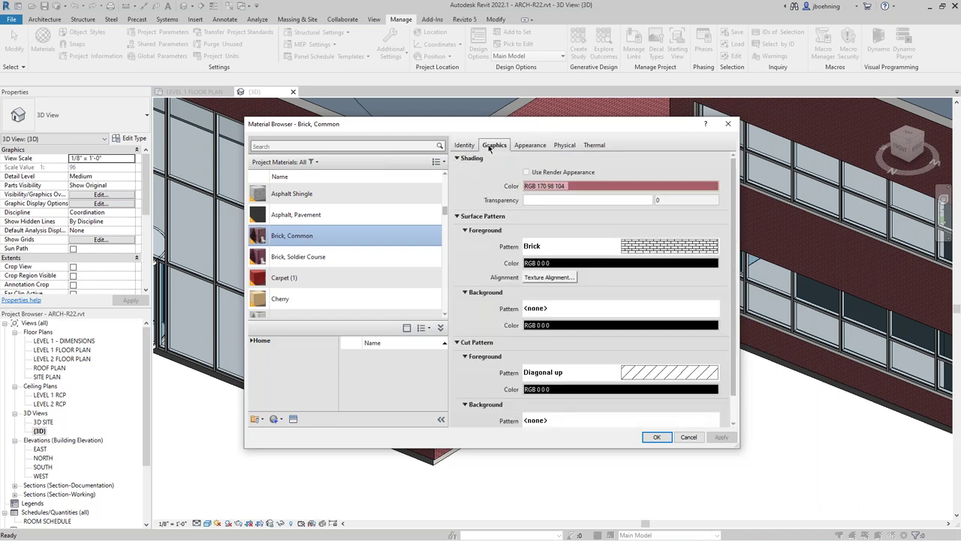
left_click(529, 147)
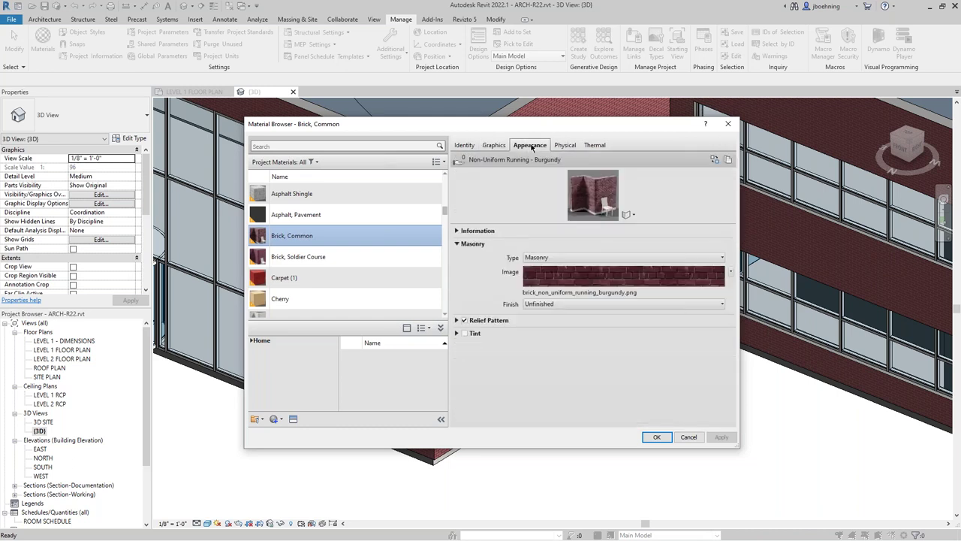
left_click(493, 149)
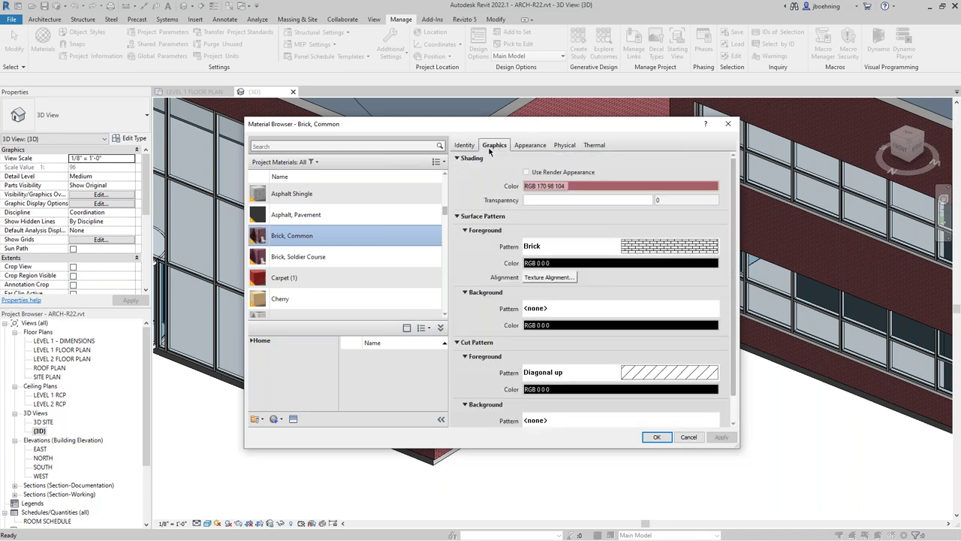
Step: Enable Use Render Appearance for Brick, Common's shading and accept the material change
left_click(527, 172)
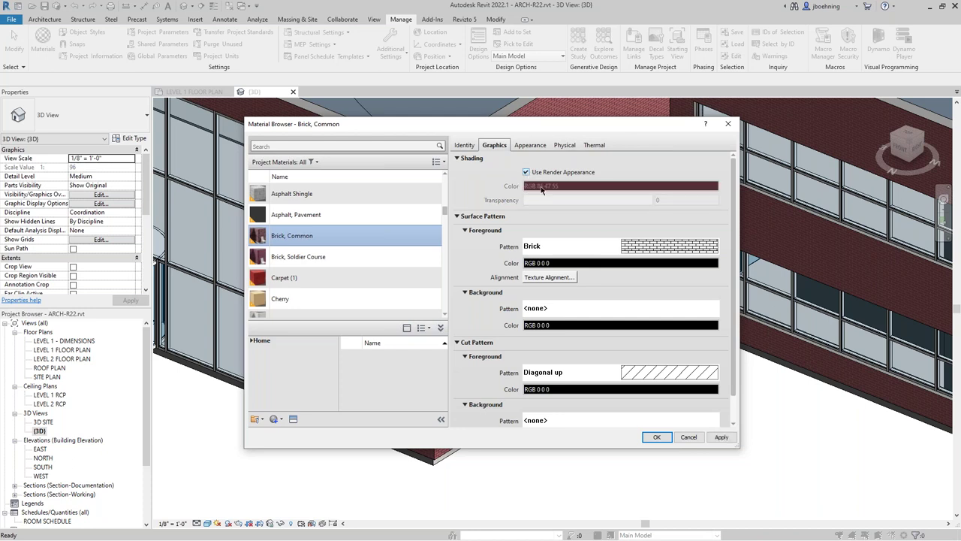
left_click(656, 436)
scroll(467, 196, "up", 6)
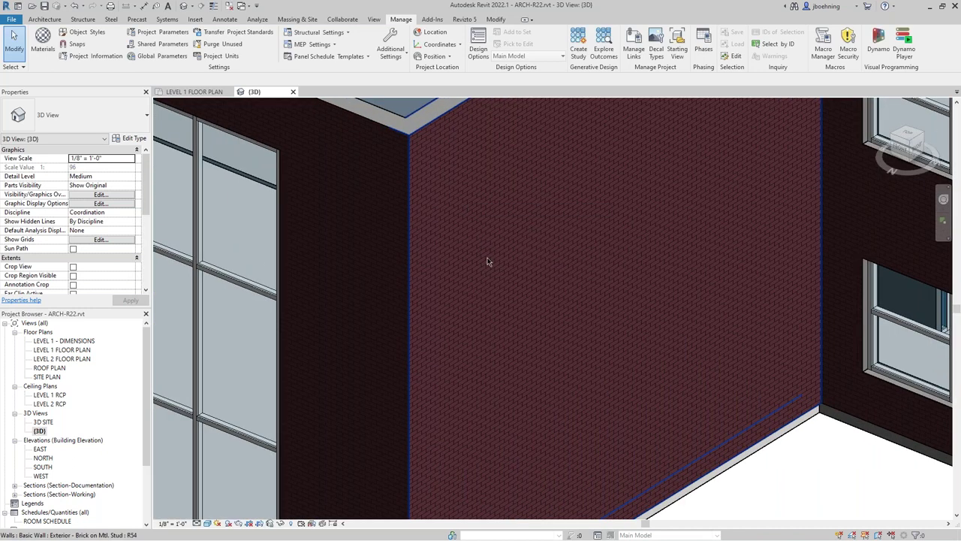
Step: Try the Realistic visual style on the 3D view and return it to Shaded
left_click(208, 524)
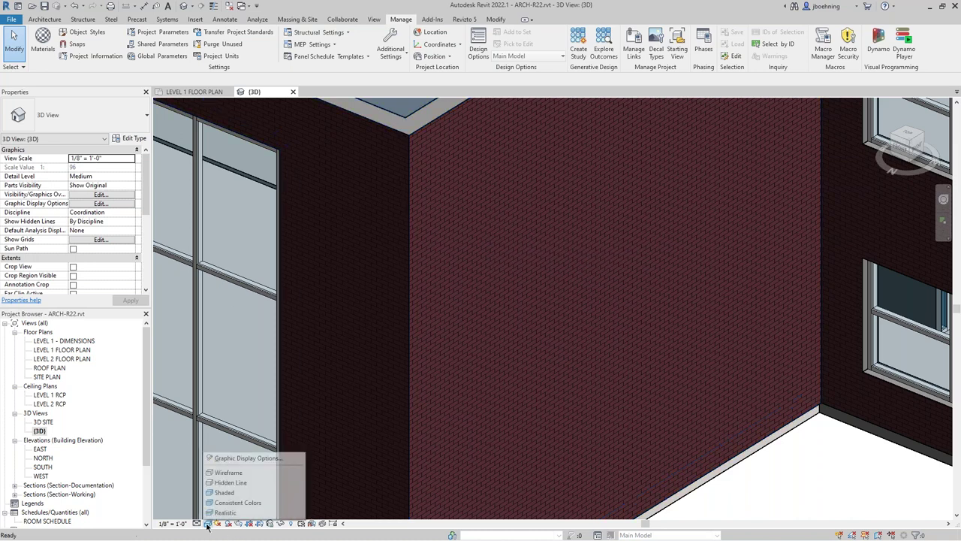
left_click(217, 513)
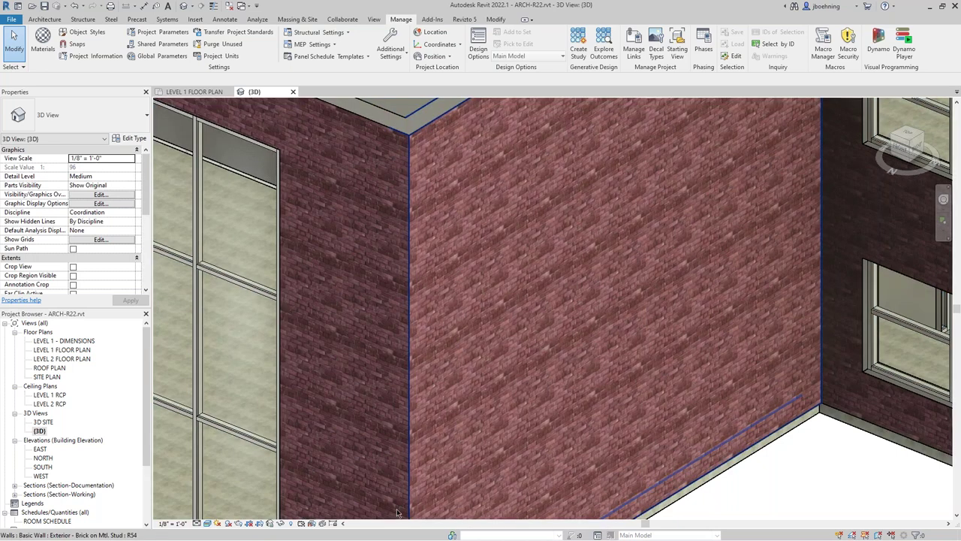
left_click(208, 523)
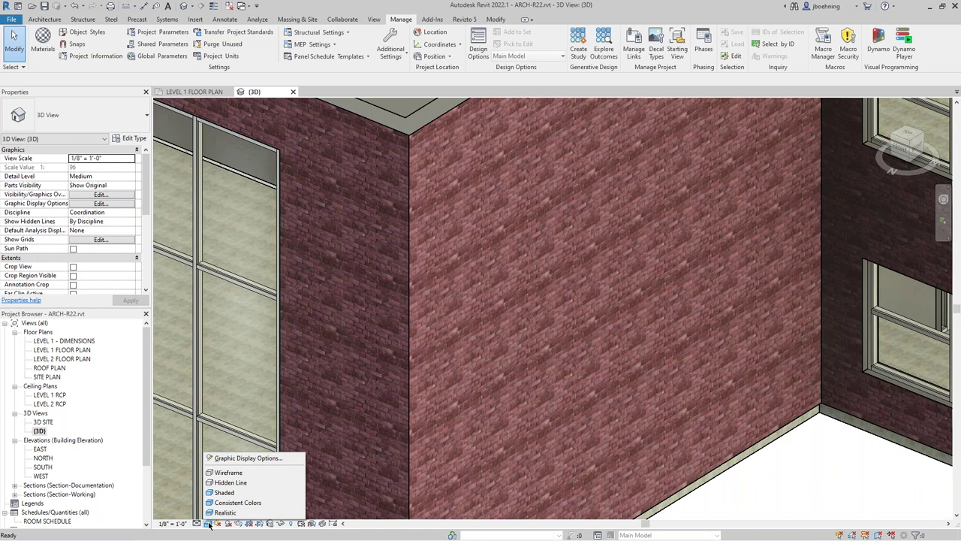
left_click(225, 492)
Step: Duplicate the Brick, Common material and name the copy Brick, Common 2
left_click(53, 45)
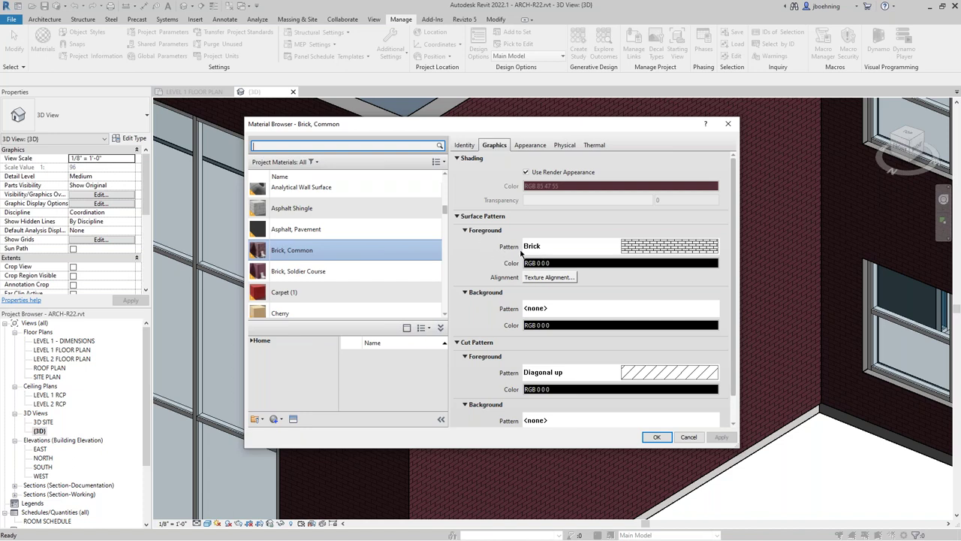
right_click(321, 253)
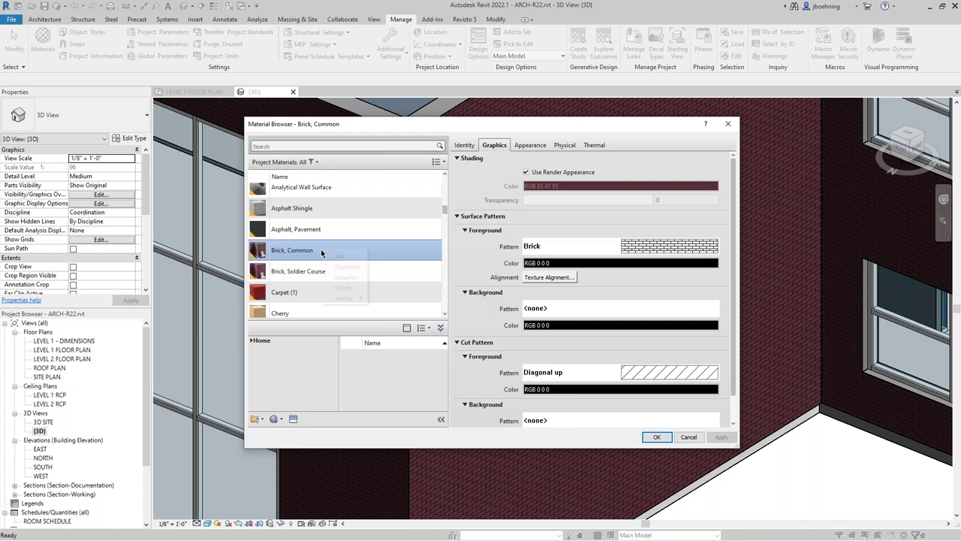
left_click(343, 268)
left_click(328, 250)
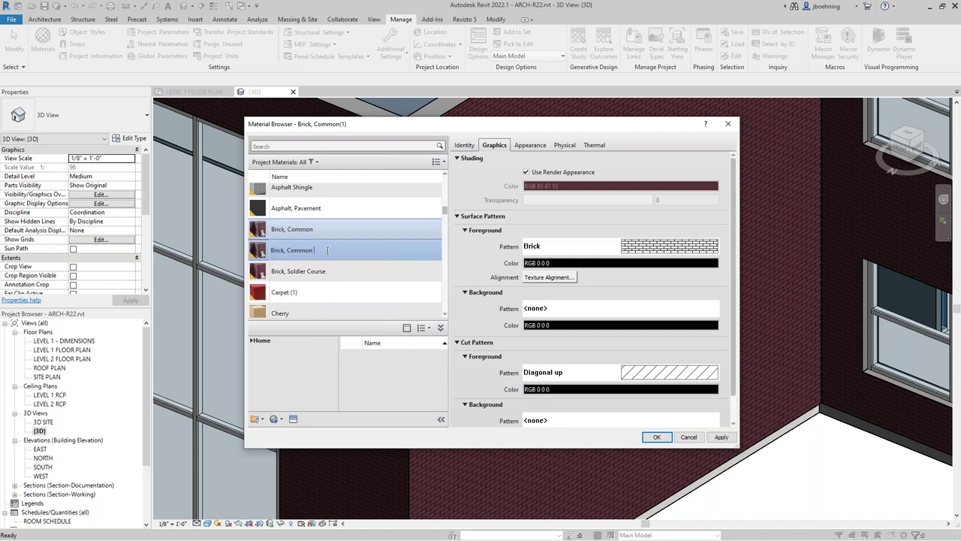
key("Return")
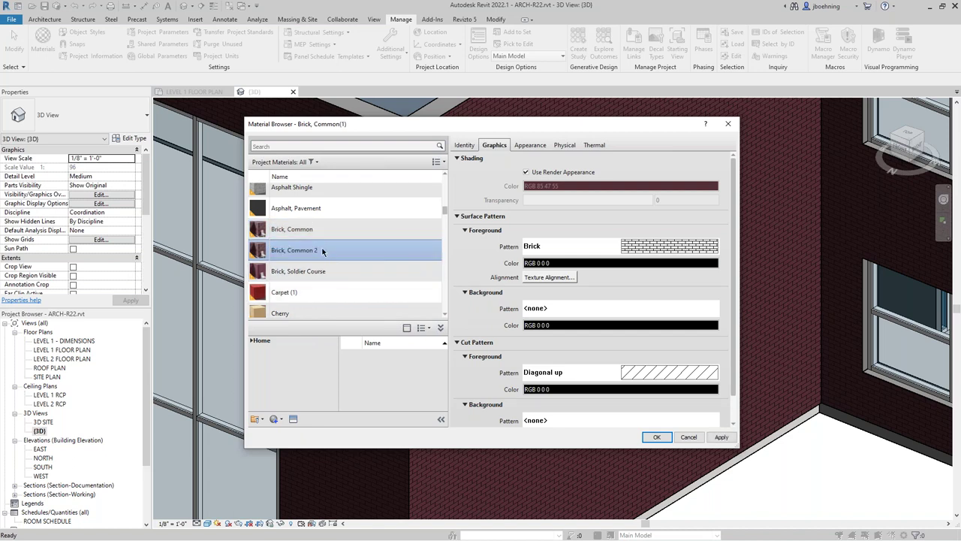
Step: Compare the appearance assets of Brick, Common and Brick, Common 2, and accept the material changes
left_click(524, 147)
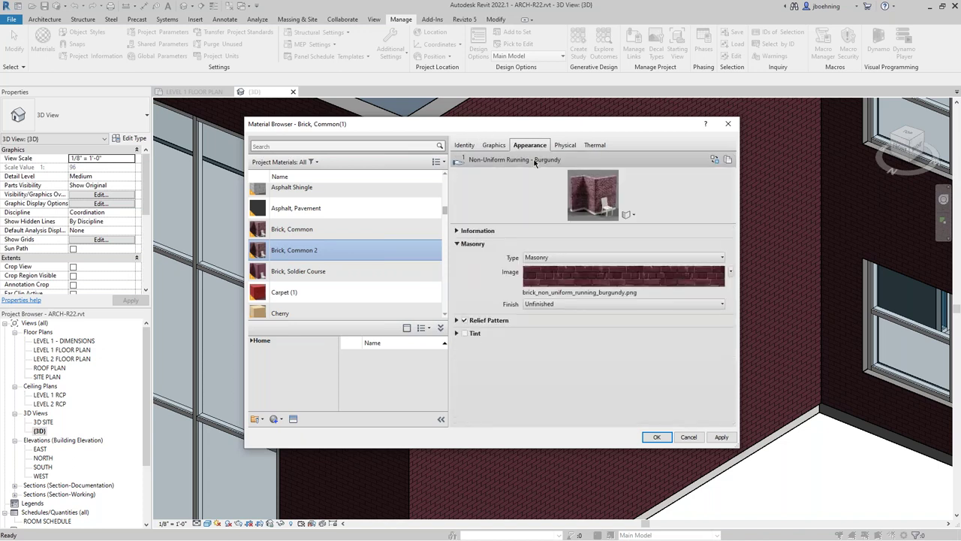
scroll(337, 233, "up", 1)
left_click(337, 233, "ctrl")
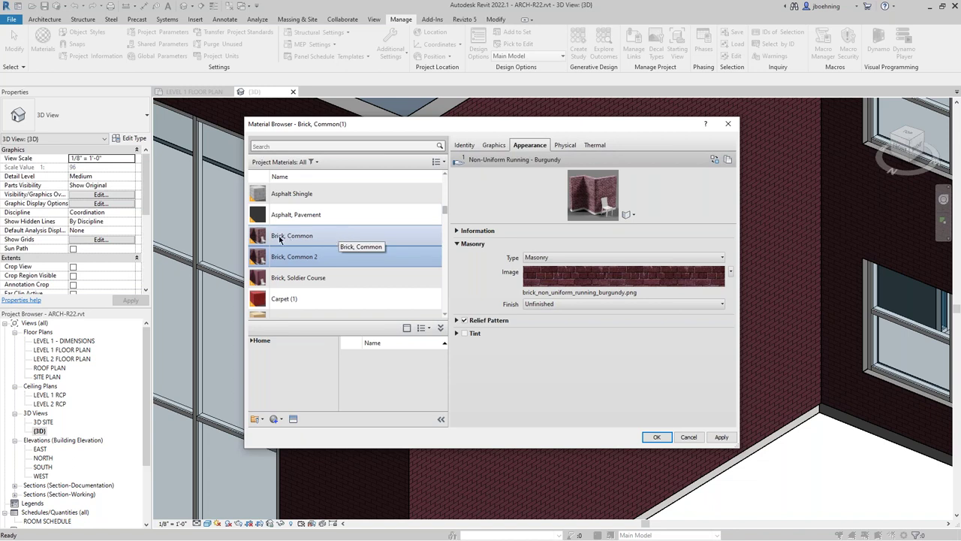
left_click(283, 239)
left_click(315, 258)
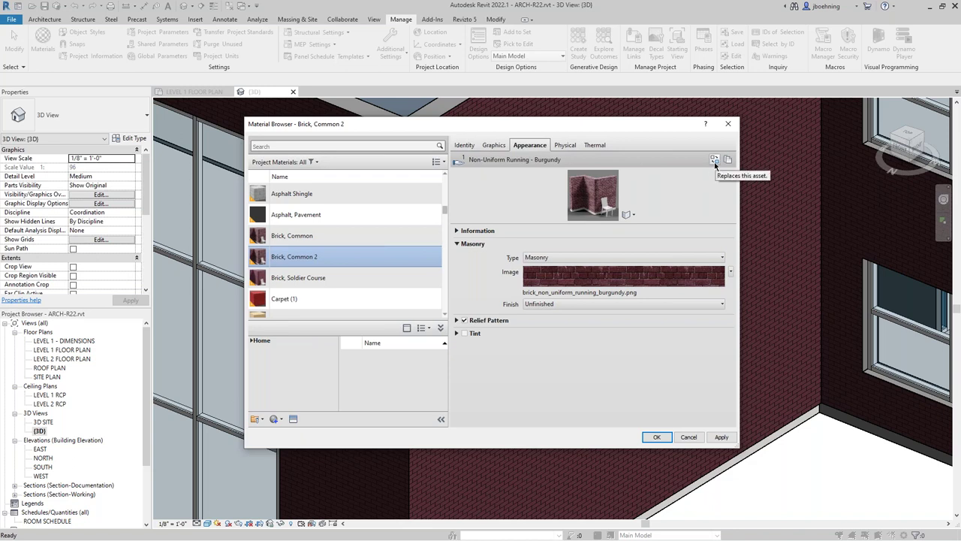
left_click(657, 436)
Step: Apply a transparency of 51 to the 3D view's model display in the Graphic Display Options
scroll(605, 383, "down", 5)
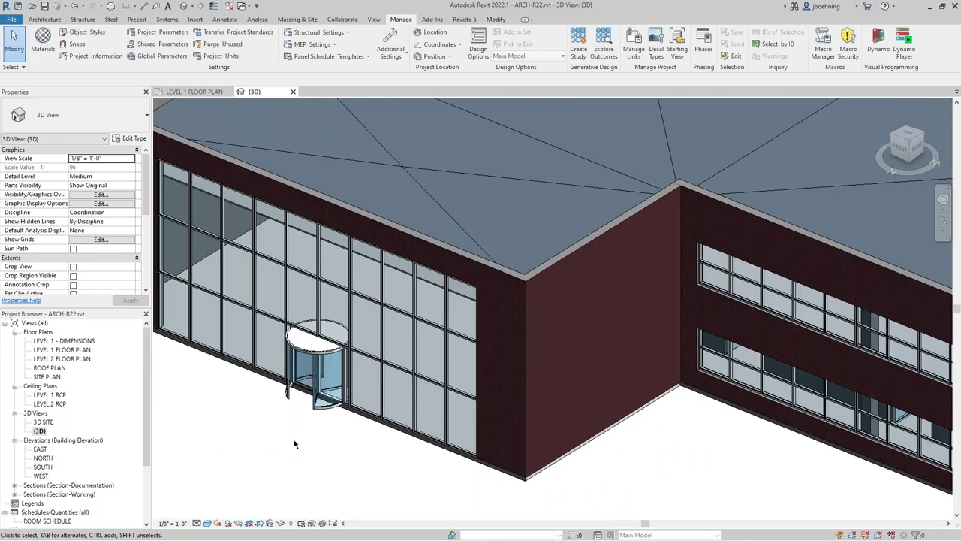
scroll(294, 443, "down", 4)
middle_click_drag(285, 399, 294, 401)
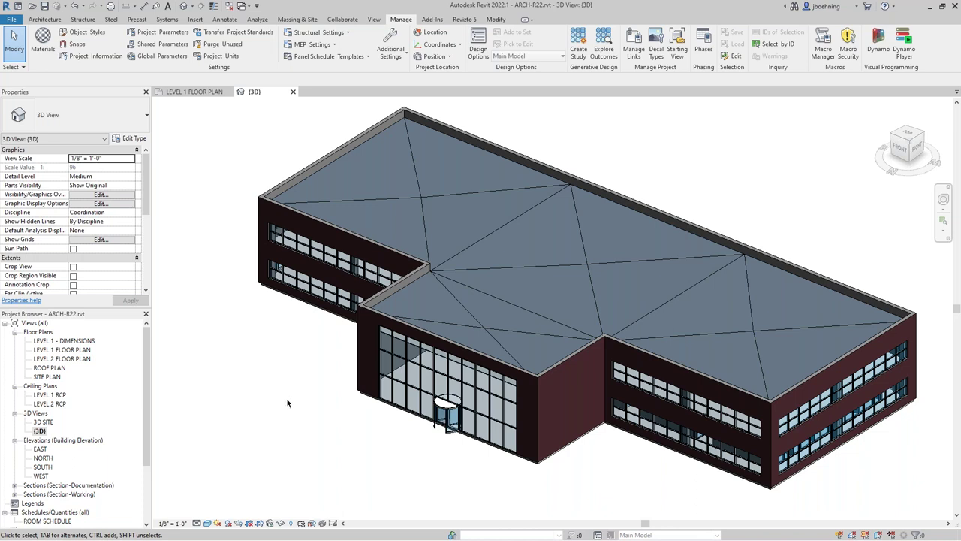
left_click(208, 523)
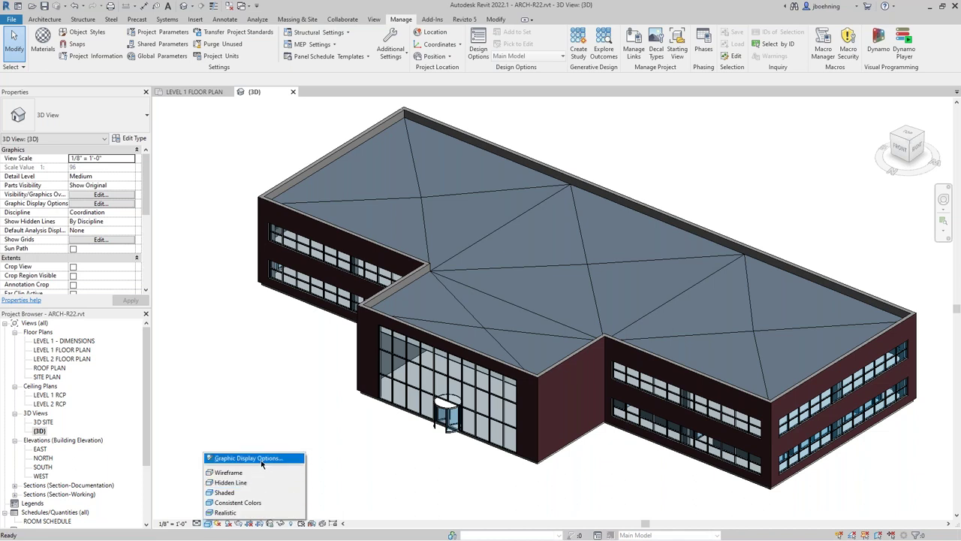
left_click(255, 458)
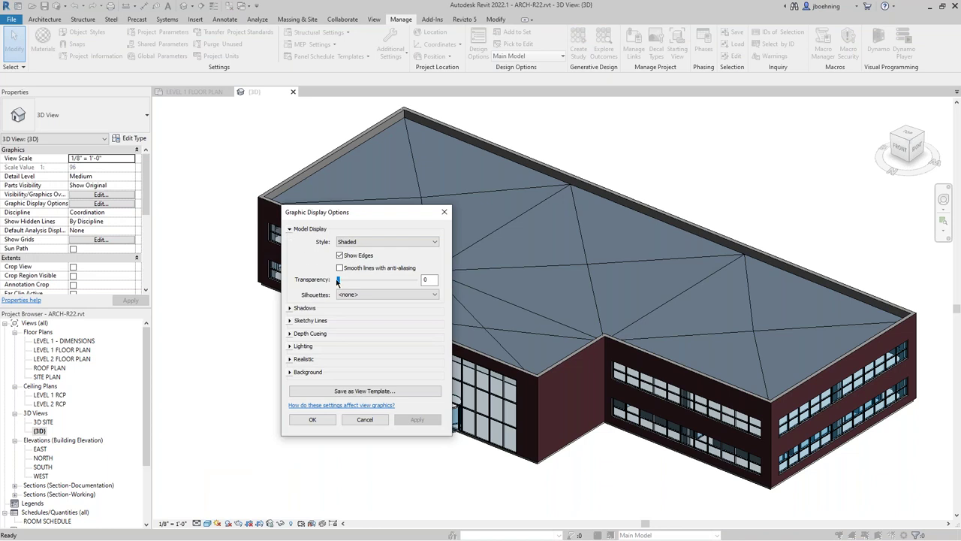
left_click_drag(338, 281, 377, 281)
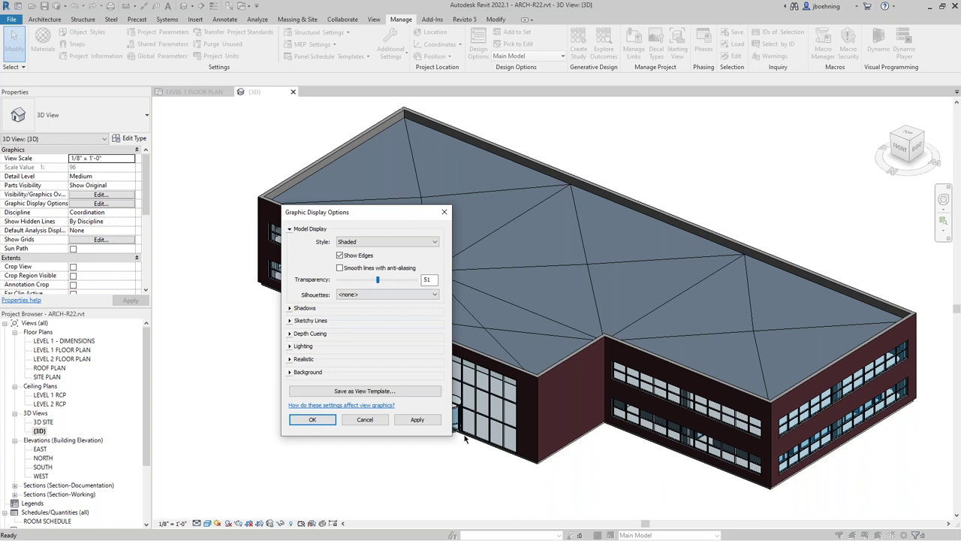
left_click(422, 420)
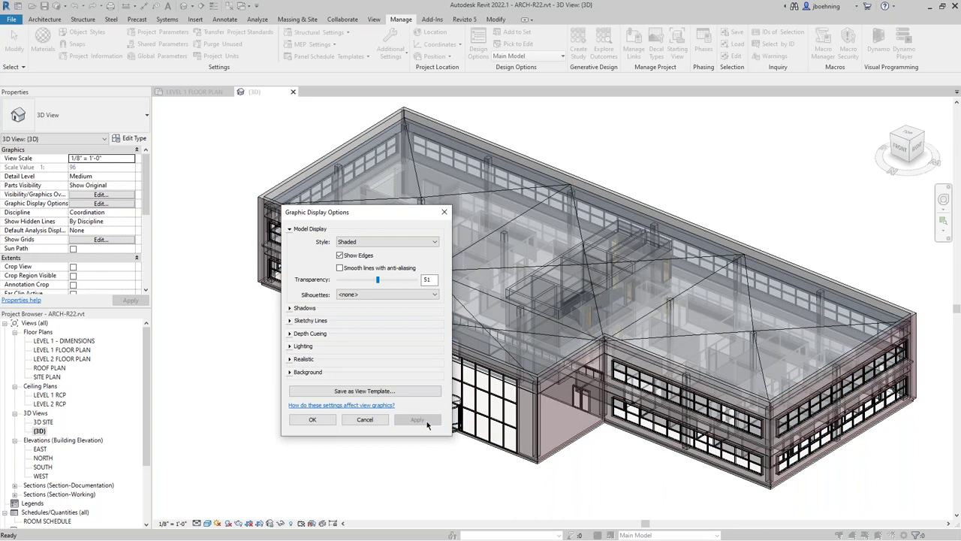
Step: Try a model display transparency of 78, reset it to 0 and accept the Graphic Display Options
left_click_drag(378, 279, 398, 279)
left_click(431, 421)
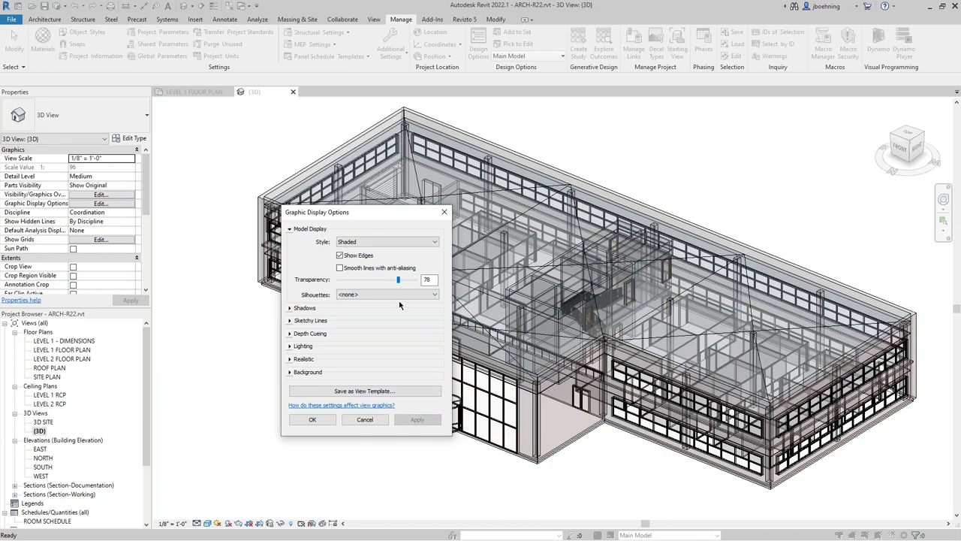
left_click_drag(398, 279, 331, 279)
left_click(431, 421)
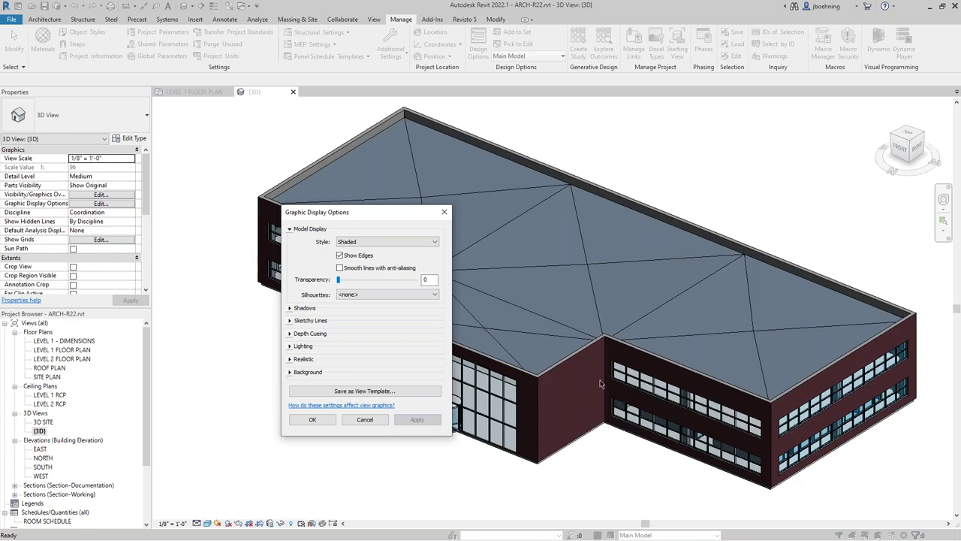
left_click(315, 419)
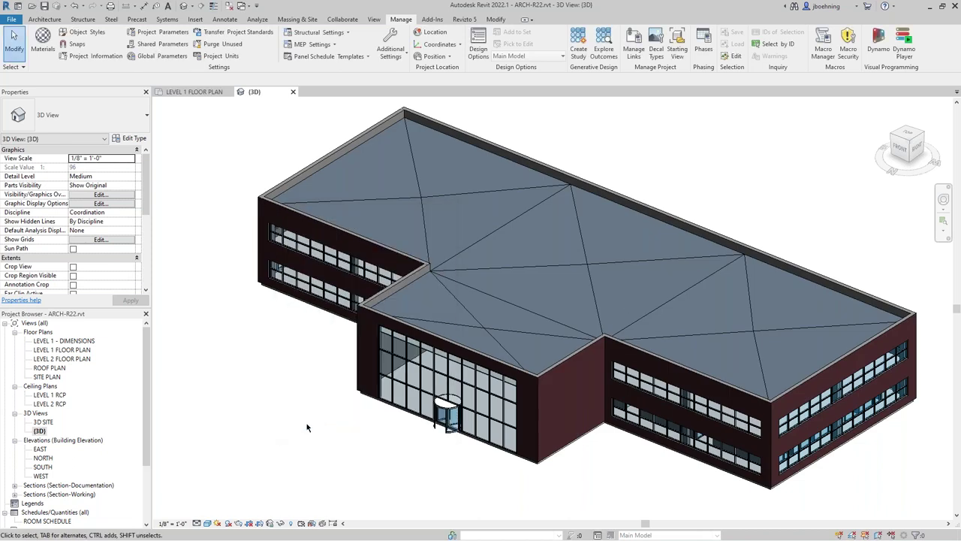
Step: Override the surface transparency of the Walls category to 73 in the 3D view's Visibility/Graphic Overrides and accept
key("v")
key("g")
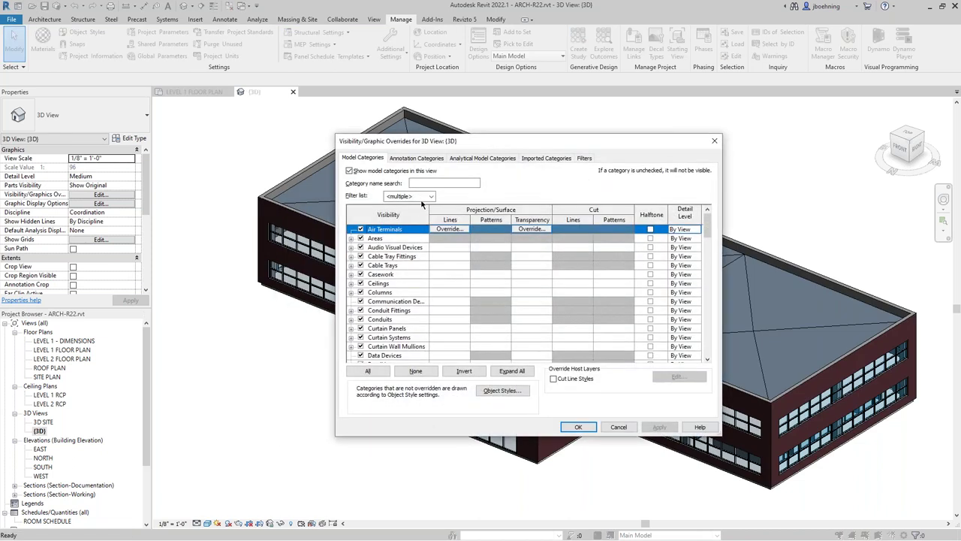
left_click_drag(449, 144, 442, 145)
left_click(400, 286)
scroll(400, 331, "down", 15)
left_click(390, 294)
left_click_drag(701, 305, 701, 347)
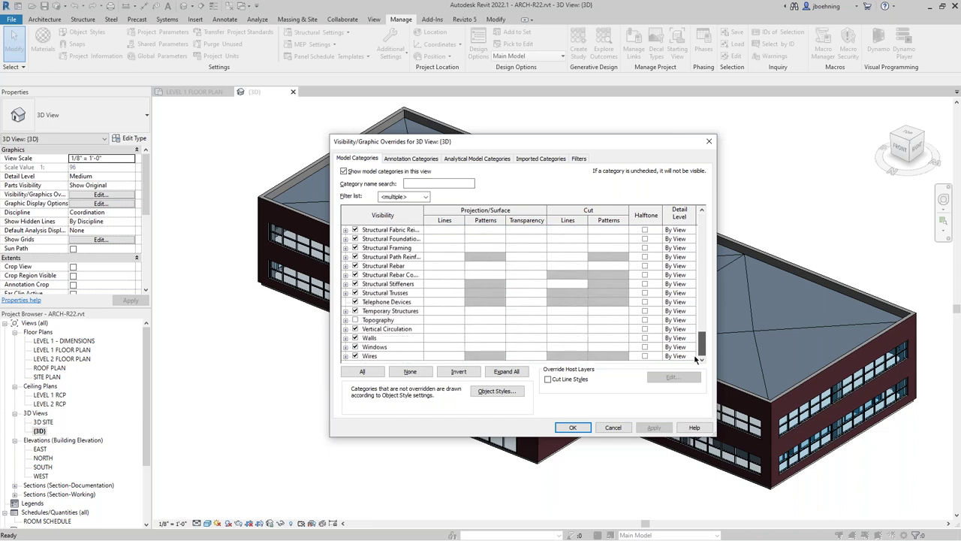
left_click(388, 340)
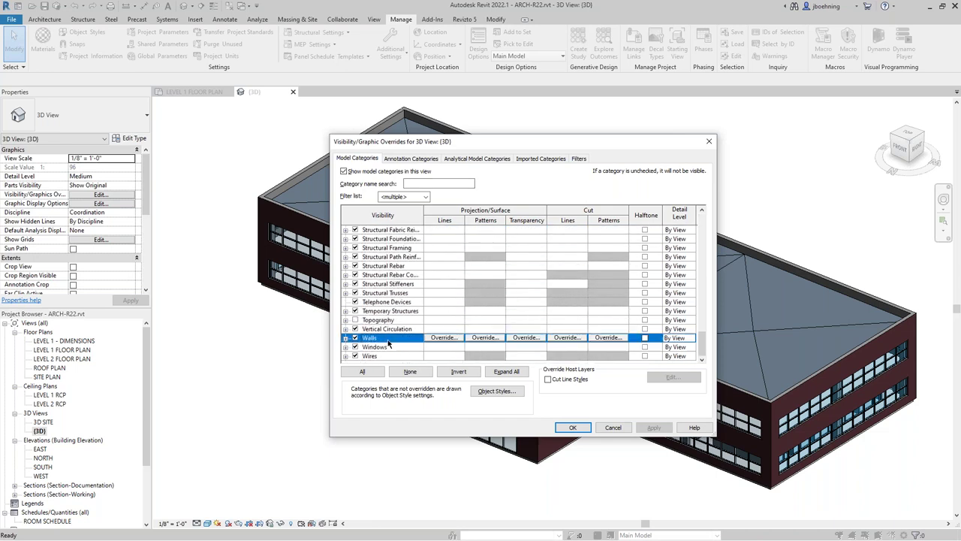
left_click(517, 339)
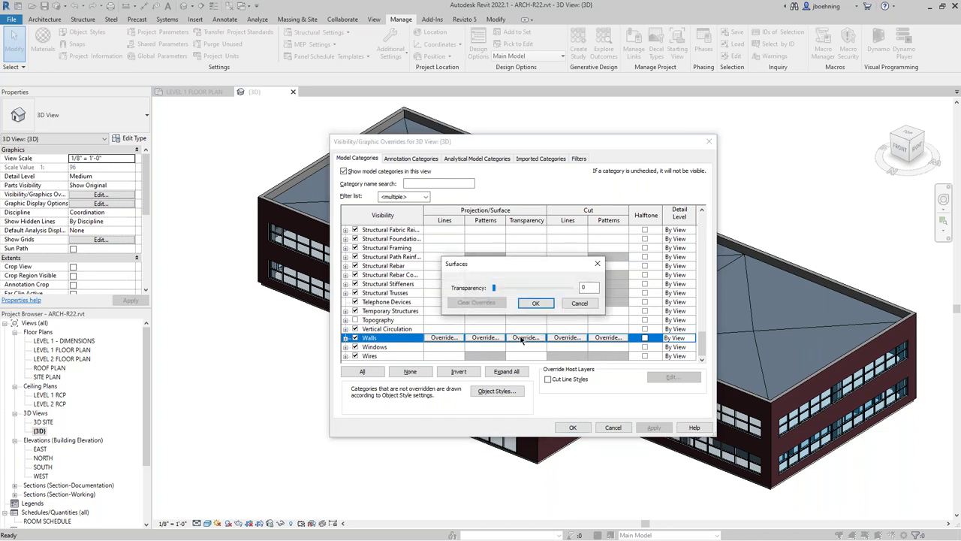
left_click_drag(493, 288, 553, 289)
left_click(536, 303)
left_click(572, 426)
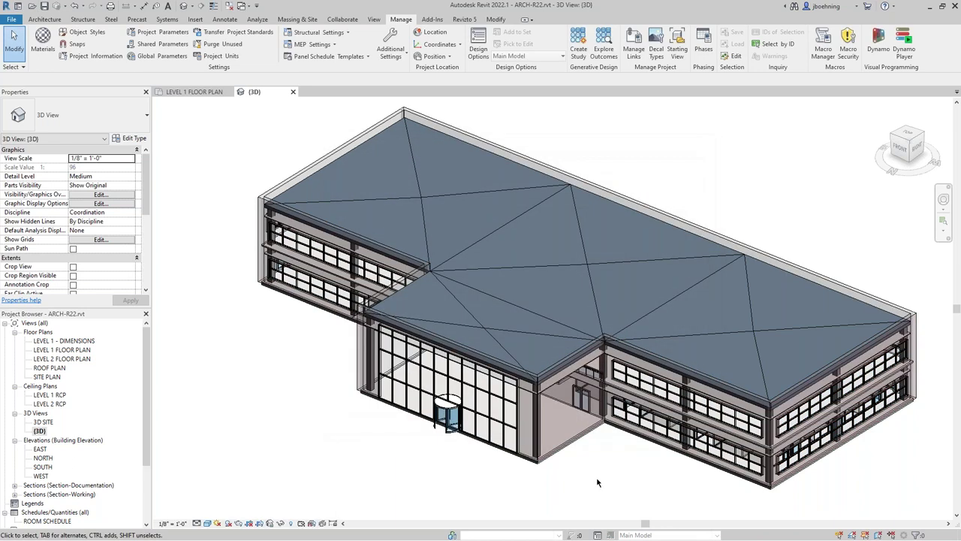
Step: Inspect the see-through walls and check the model display transparency in the Graphic Display Options, cancelling without changes
middle_click_drag(608, 514, 609, 466, "shift")
scroll(556, 478, "up", 3)
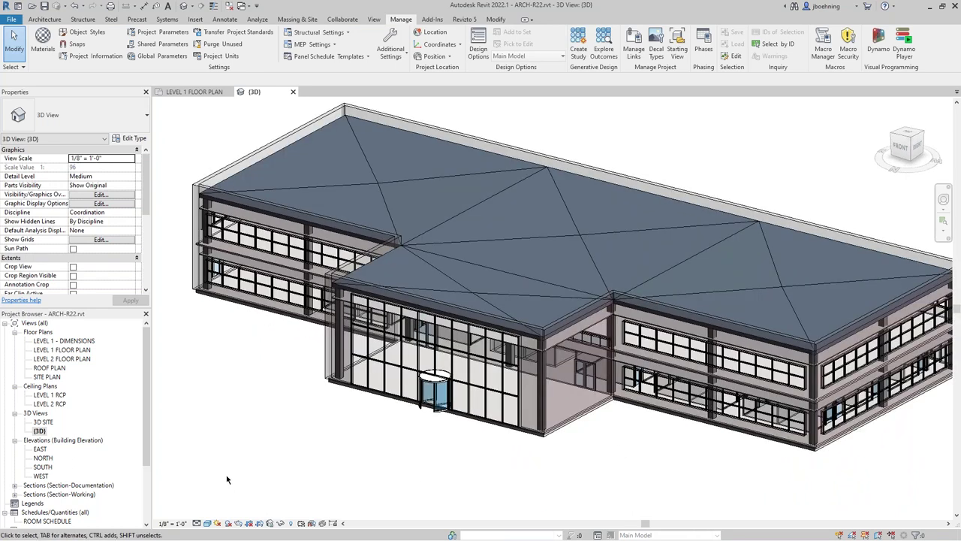
left_click(208, 523)
left_click(234, 460)
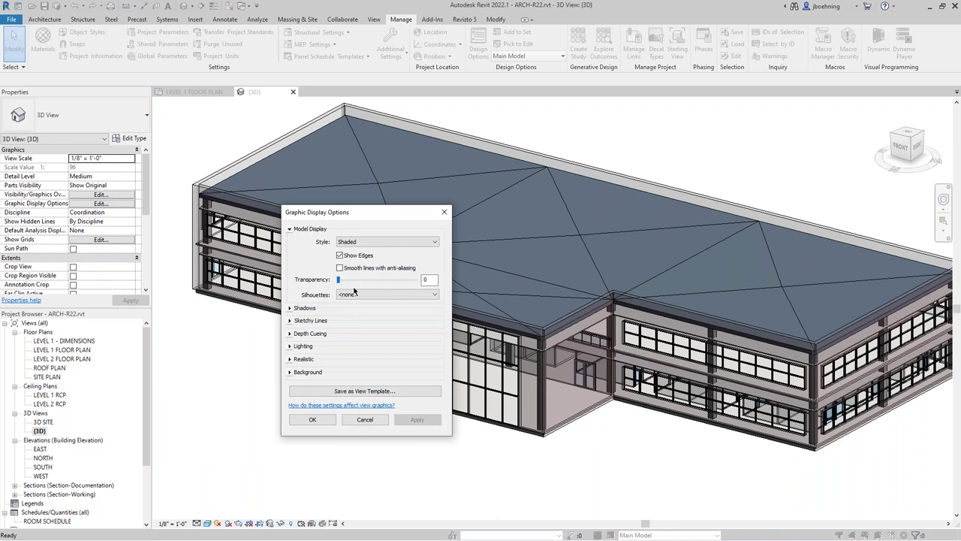
left_click(360, 418)
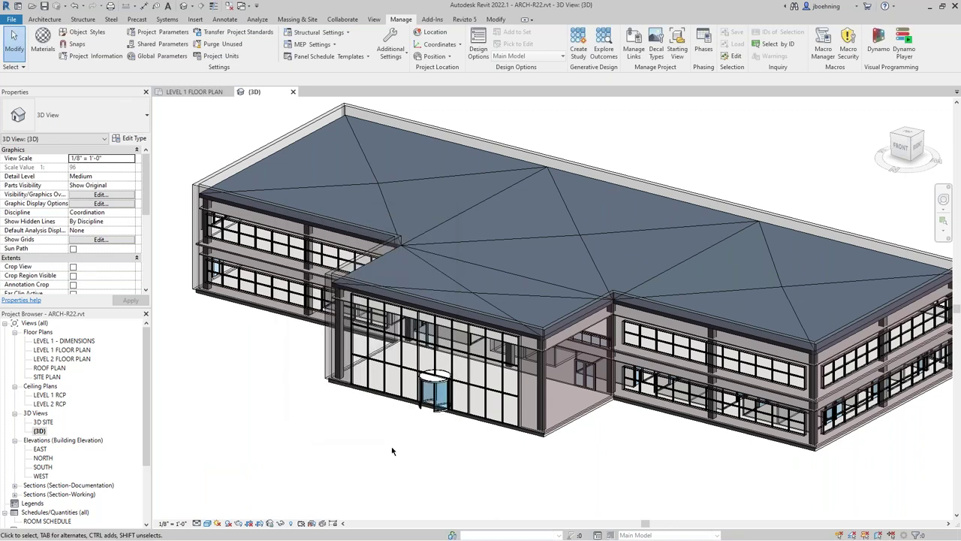
Step: Clear the Walls category's surface transparency override in the 3D view's Visibility/Graphic Overrides and accept
key("v")
key("v")
left_click_drag(698, 234, 700, 347)
left_click(526, 338)
left_click(529, 339)
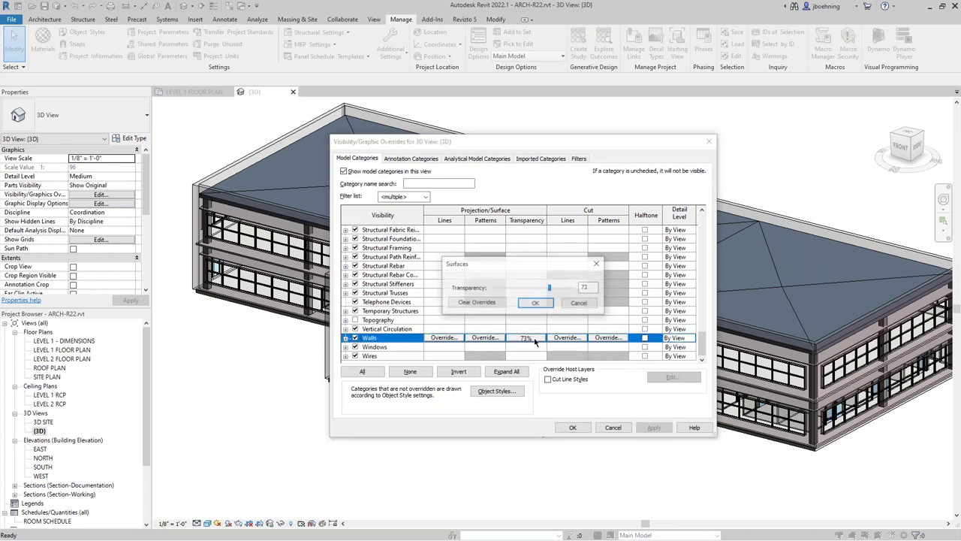
left_click(476, 302)
left_click(535, 302)
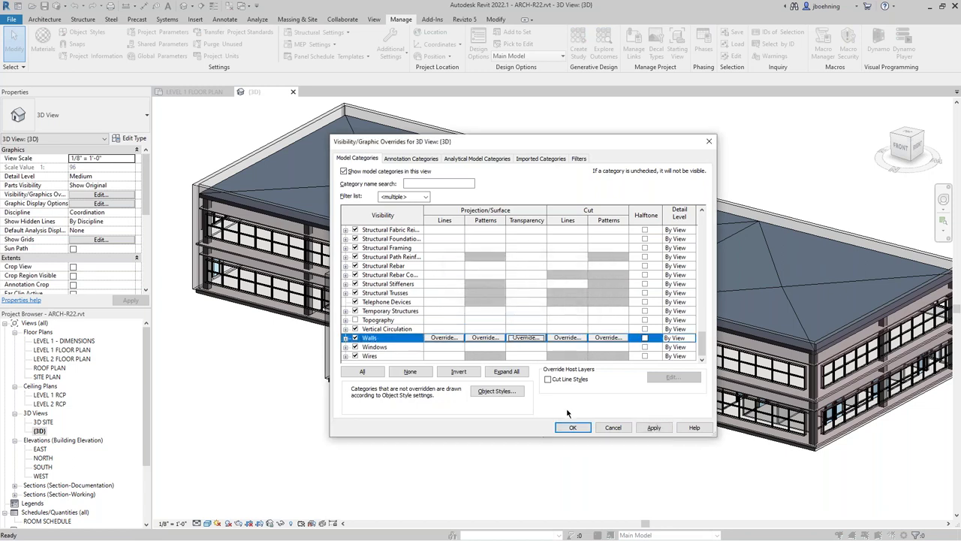
left_click(572, 427)
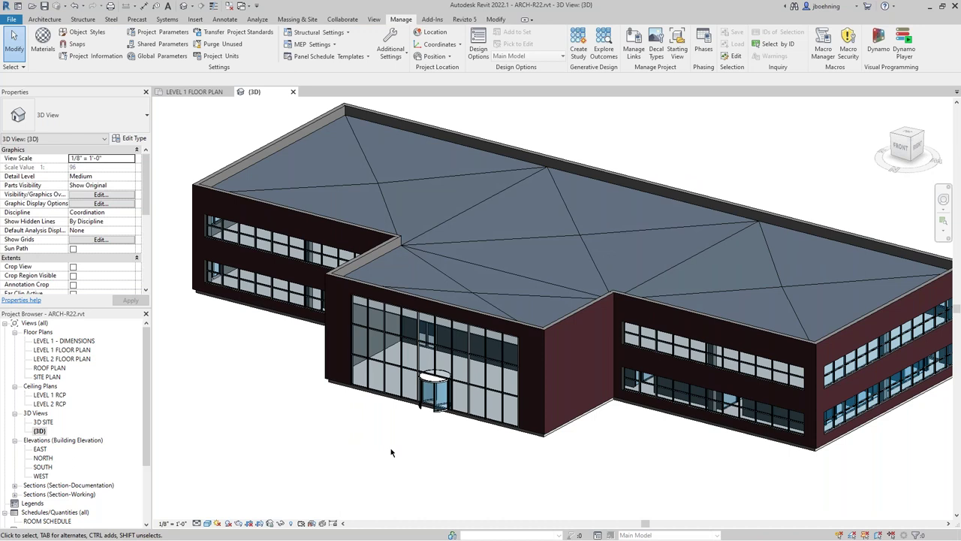
Step: Temporarily hide the Generic - 12" roof element in the 3D view
scroll(390, 452, "down", 2)
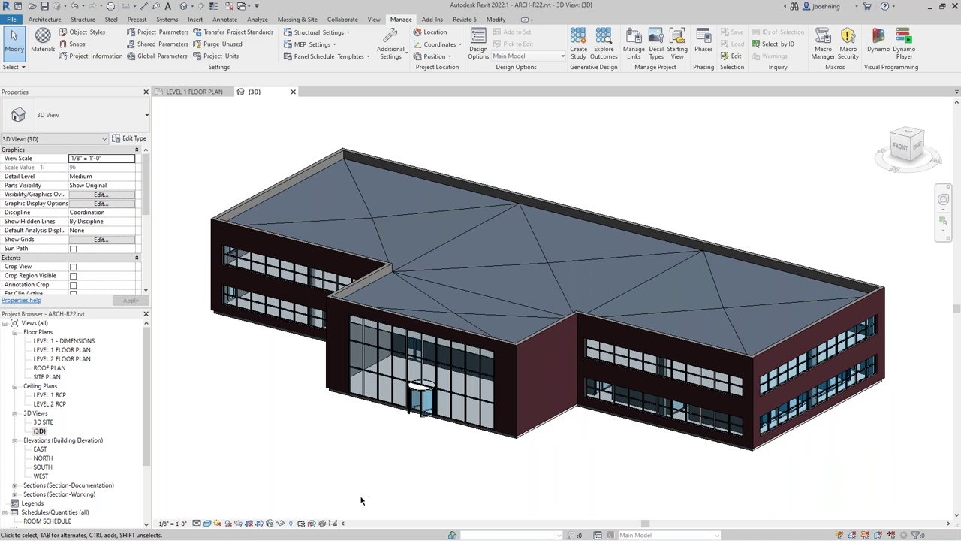
left_click(280, 524)
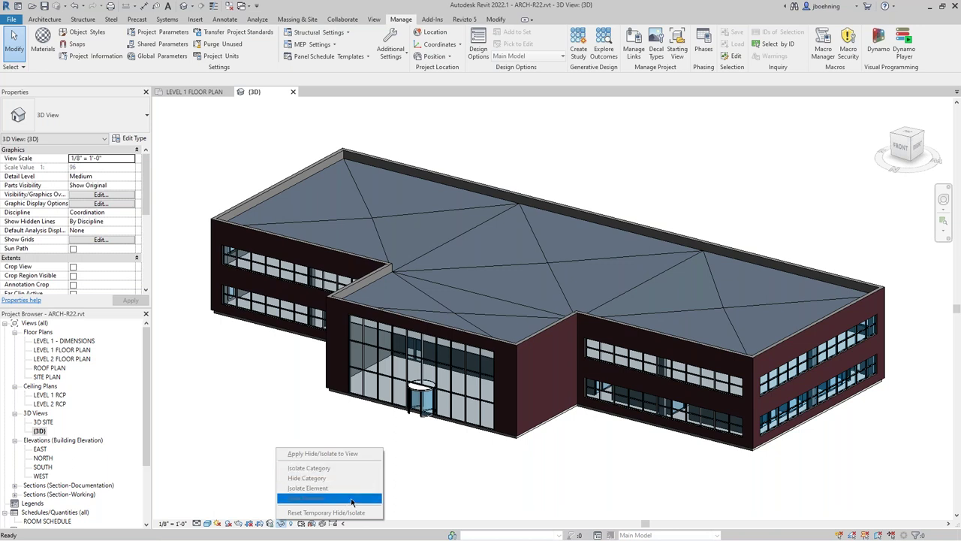
left_click(448, 485)
left_click(432, 291)
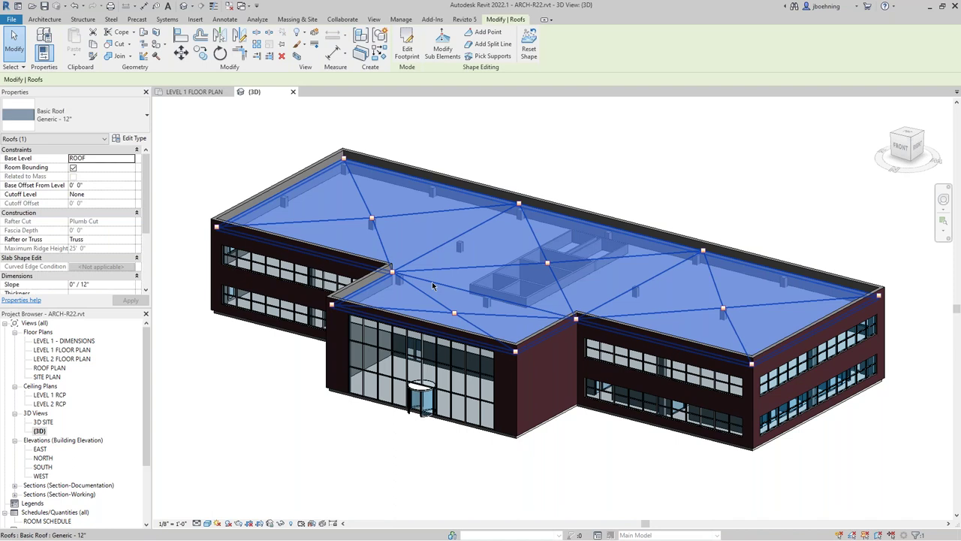
left_click(281, 523)
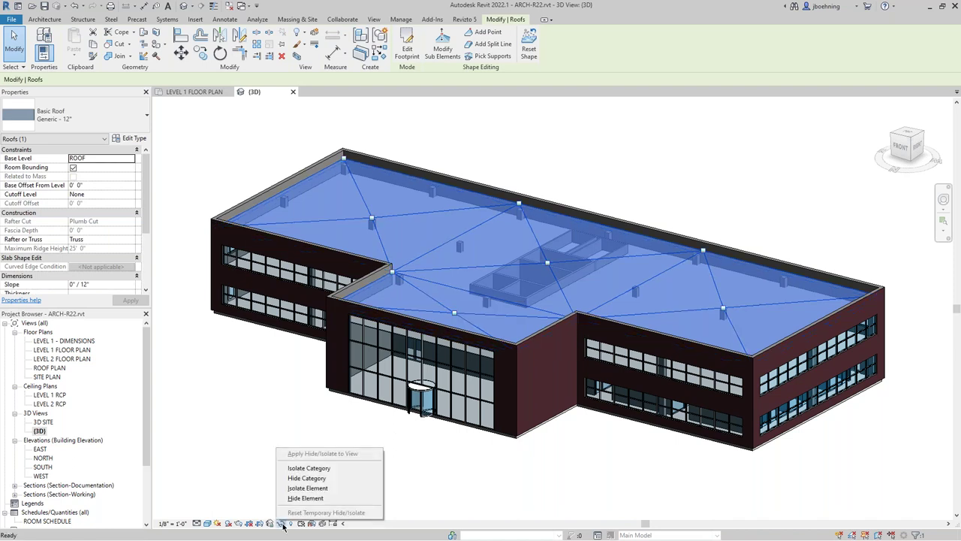
left_click(325, 498)
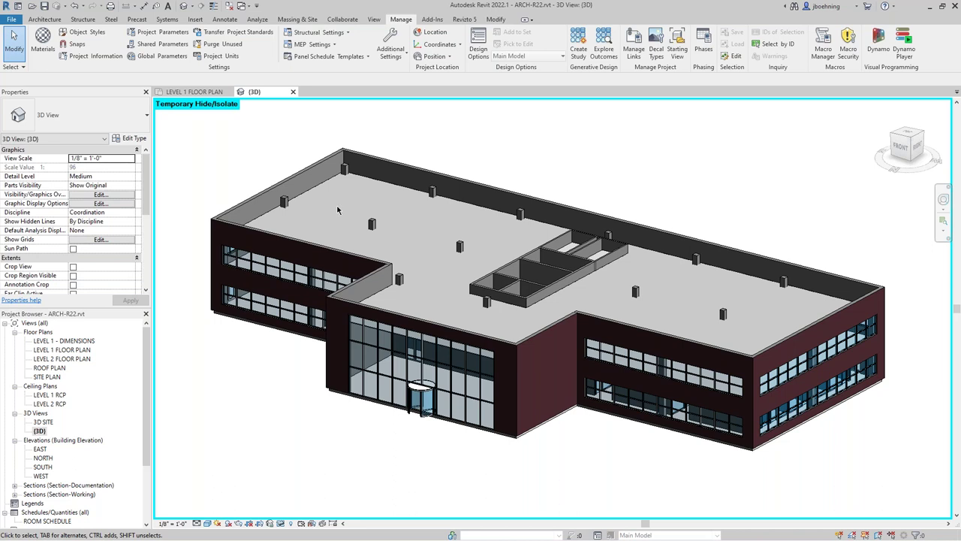
Step: Temporarily hide the Level 2 ceiling and the Level 2 concrete floor as individual elements
left_click(367, 190)
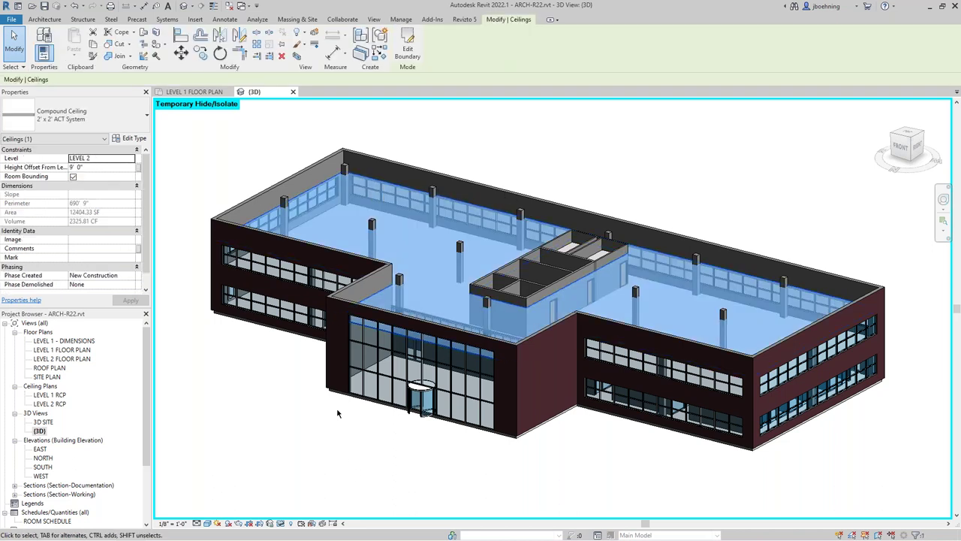
left_click(289, 523)
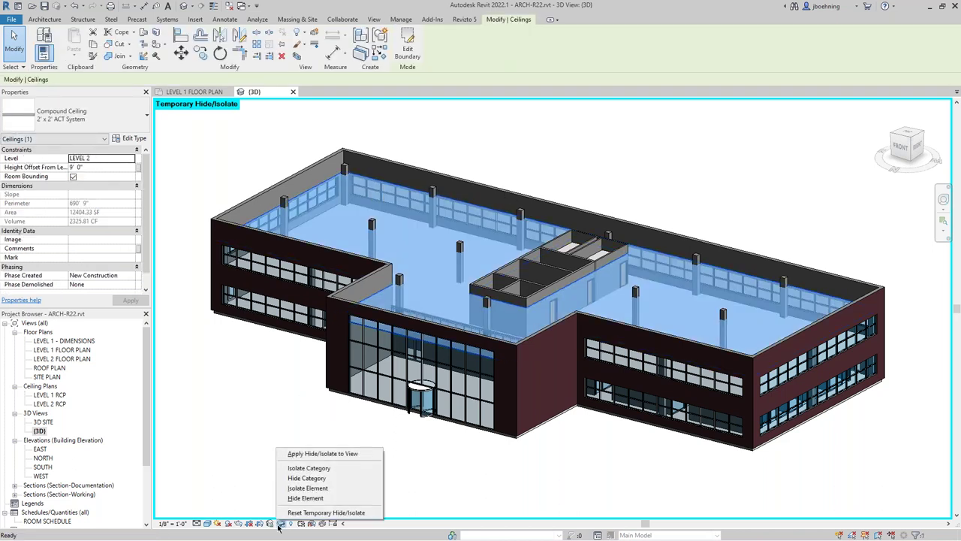
left_click(301, 499)
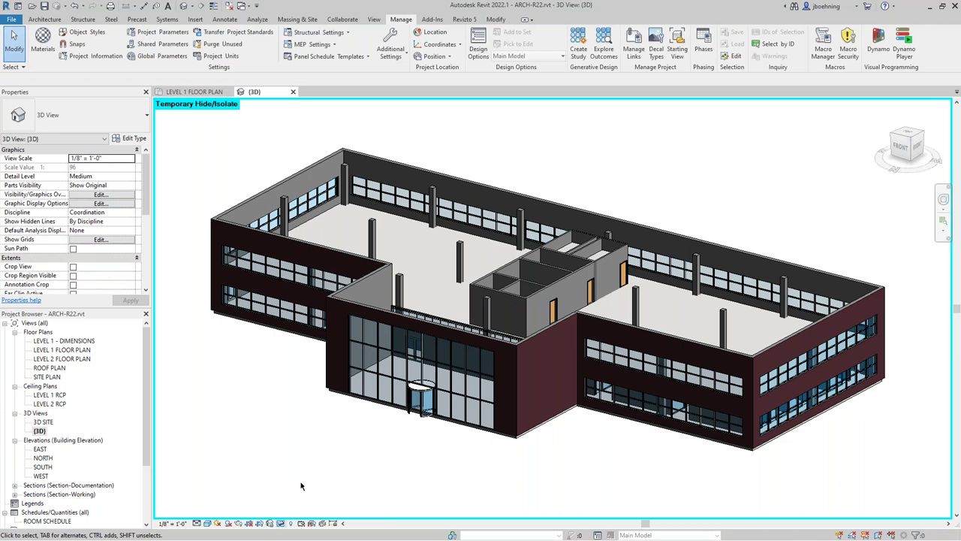
left_click(448, 234)
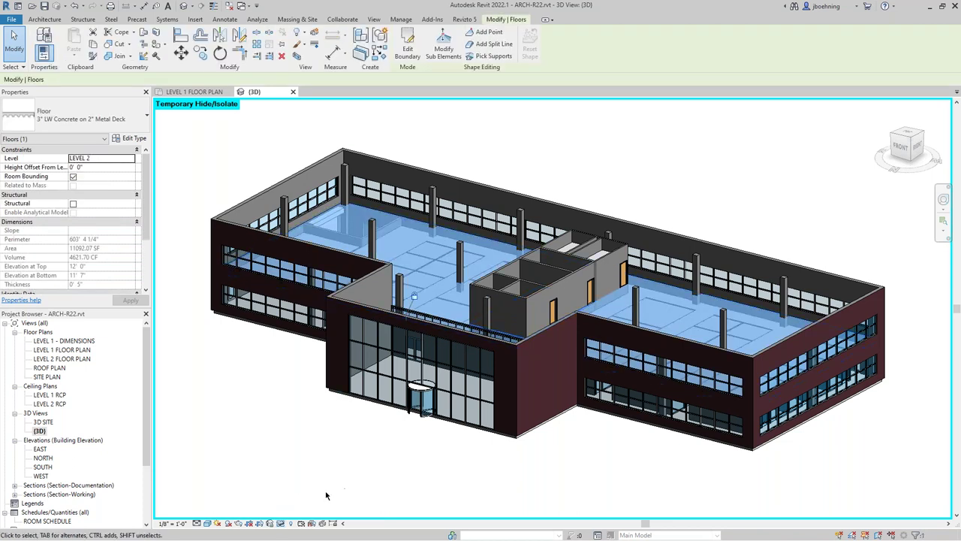
left_click(282, 524)
left_click(305, 498)
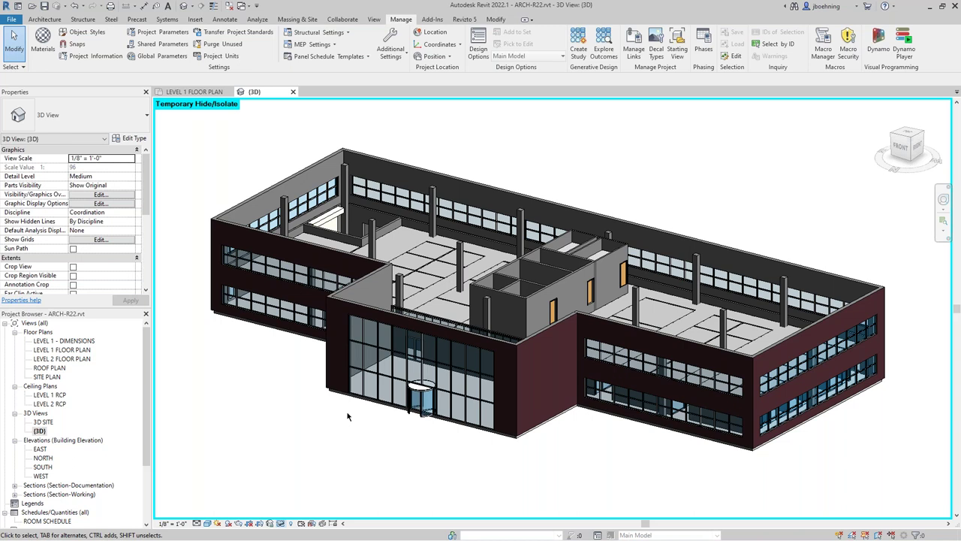
Step: Reset the temporary hide/isolate to restore the roof, ceiling and floor
middle_click_drag(556, 421, 568, 422, "shift")
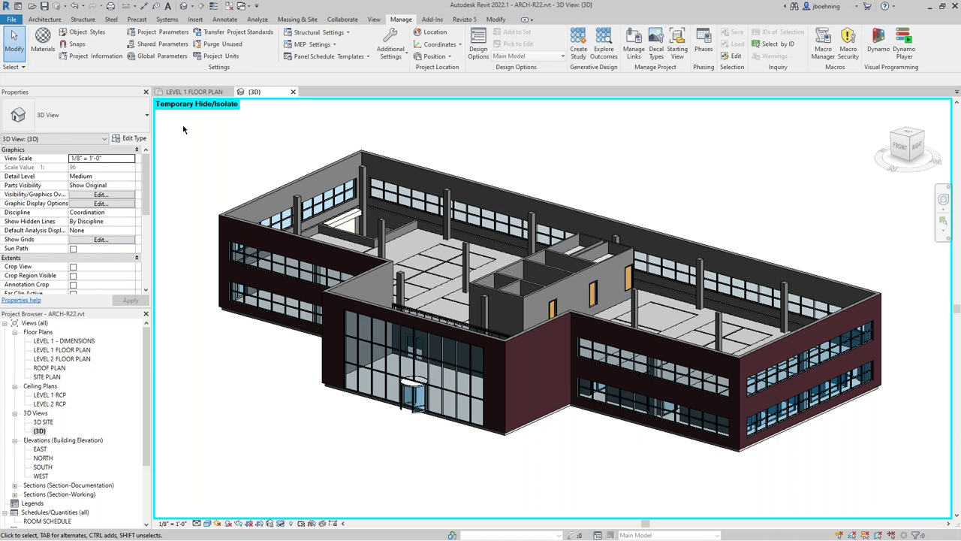
left_click(281, 523)
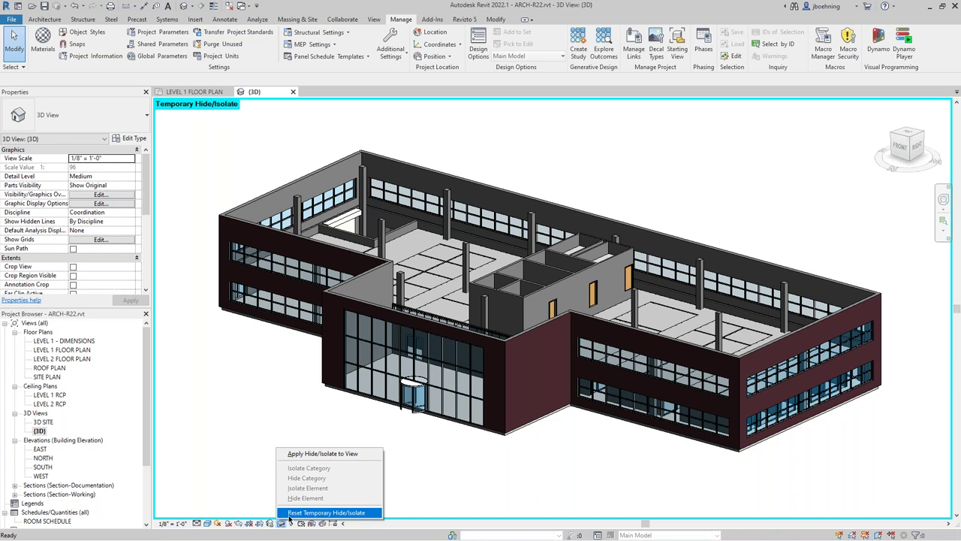
left_click(326, 512)
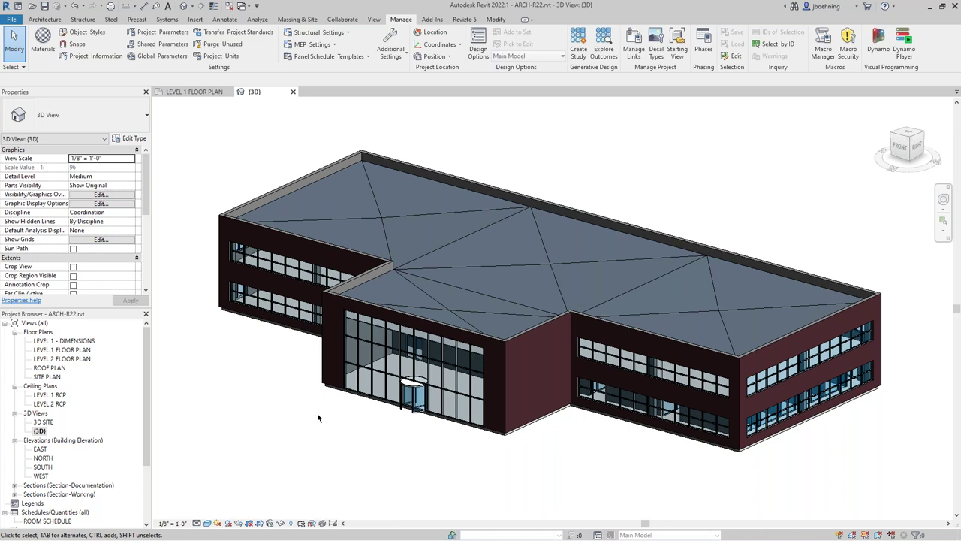
Step: Temporarily hide the whole Walls category using the brick wall beside the entrance, and reset the temporary hide/isolate
left_click(536, 364)
left_click(290, 524)
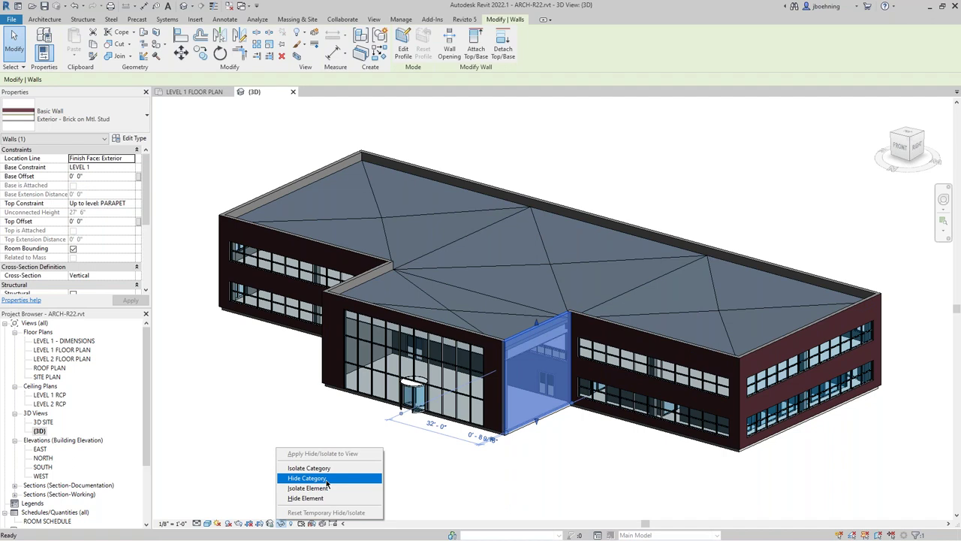
left_click(328, 478)
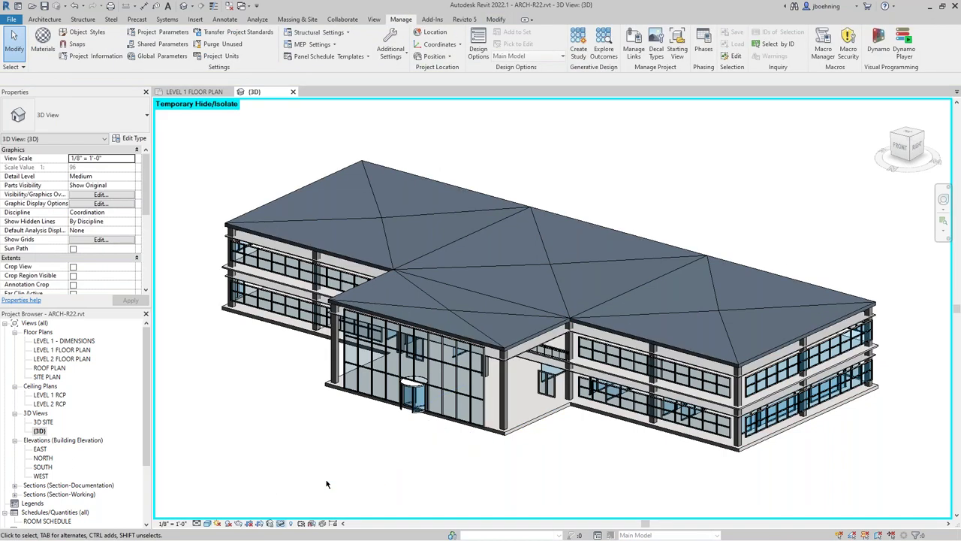
left_click(289, 524)
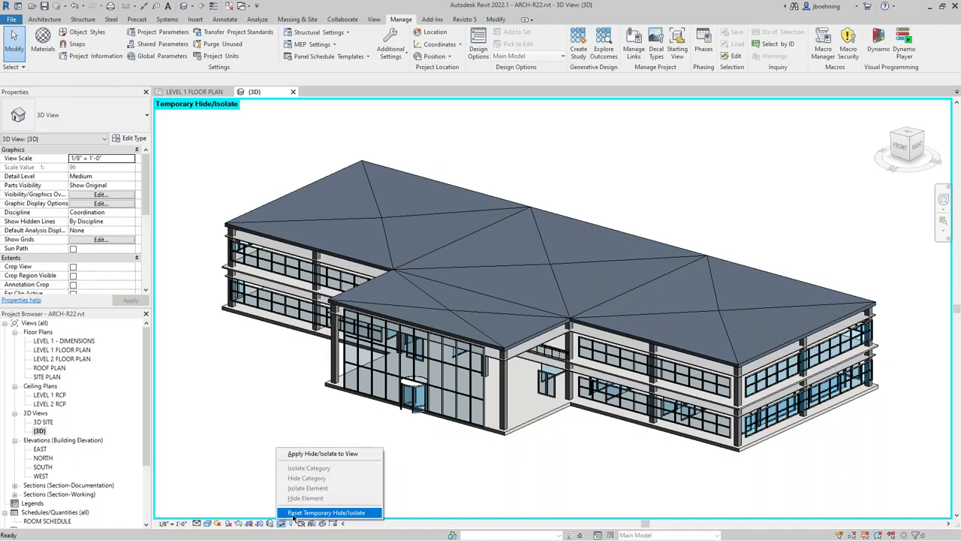
left_click(294, 513)
Step: Temporarily isolate the roof element in the 3D view and reset the temporary hide/isolate
left_click(453, 307)
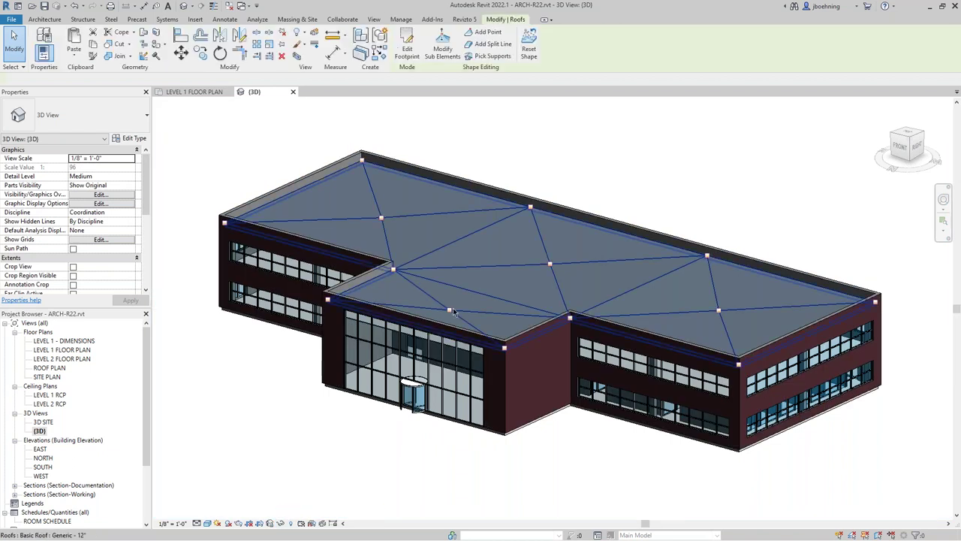
left_click(280, 523)
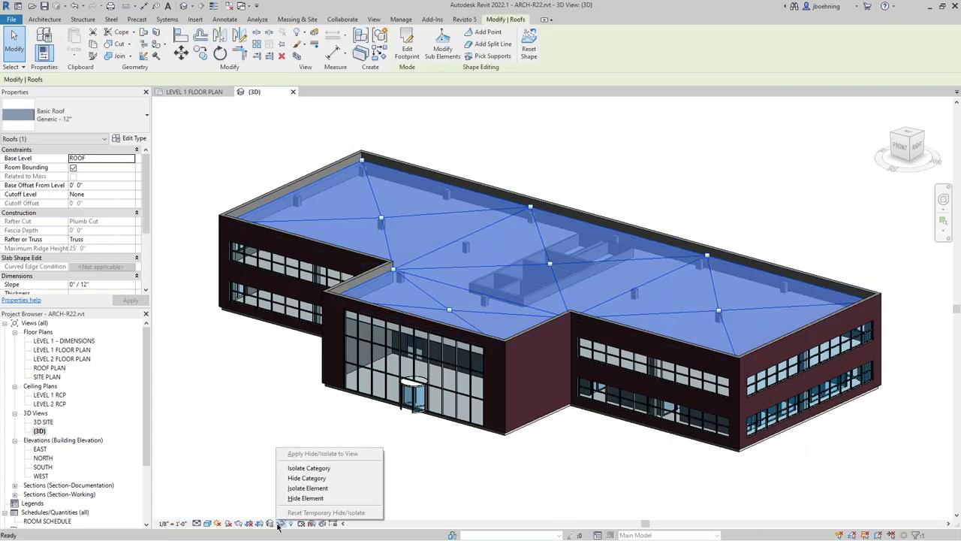
left_click(308, 488)
left_click(310, 494)
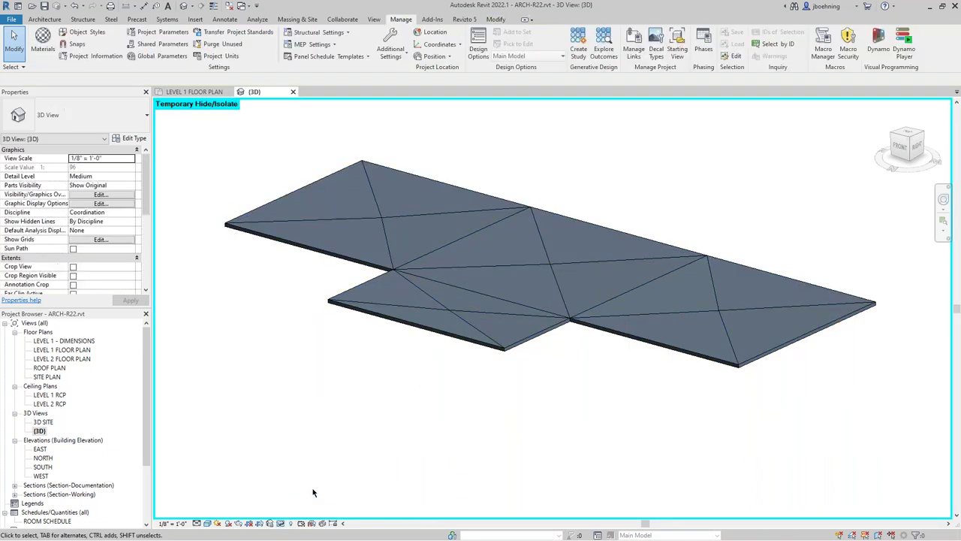
left_click(280, 523)
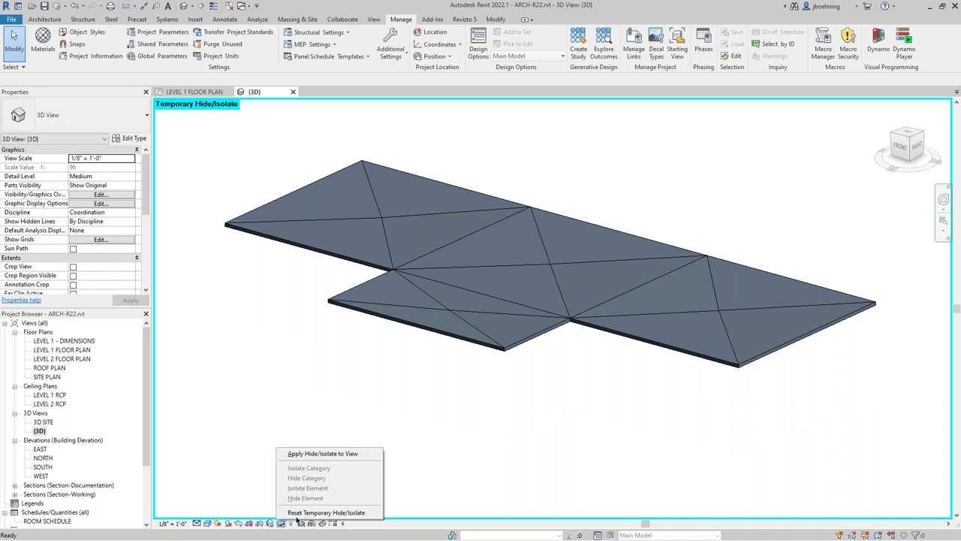
left_click(326, 512)
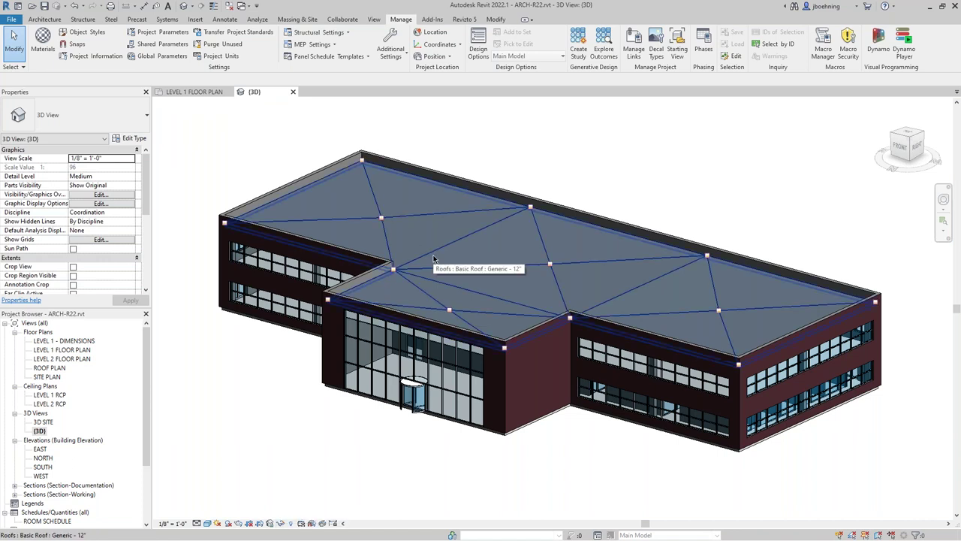
Step: Hide the exterior brick side wall next to the glazed entrance in the 3D view as a single, non-temporary element
left_click(528, 335)
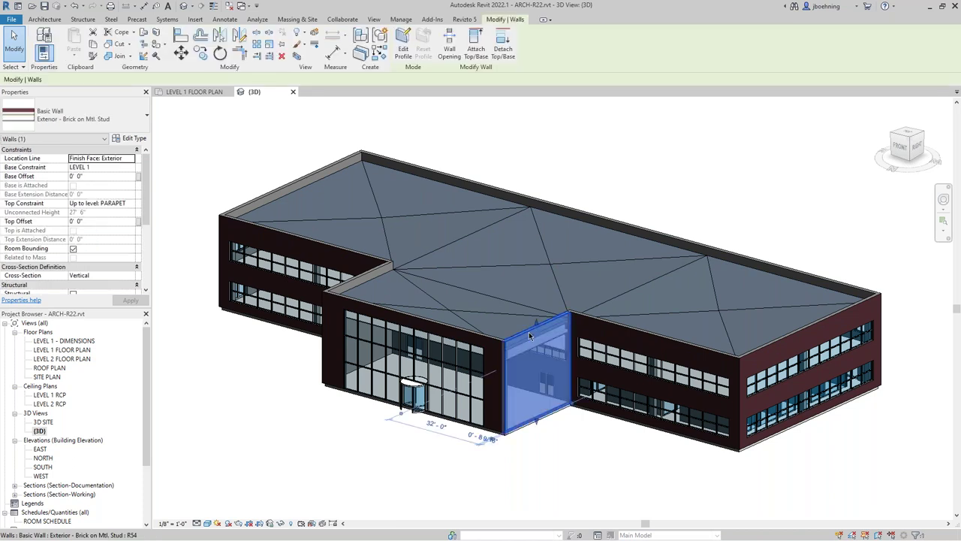
left_click(301, 35)
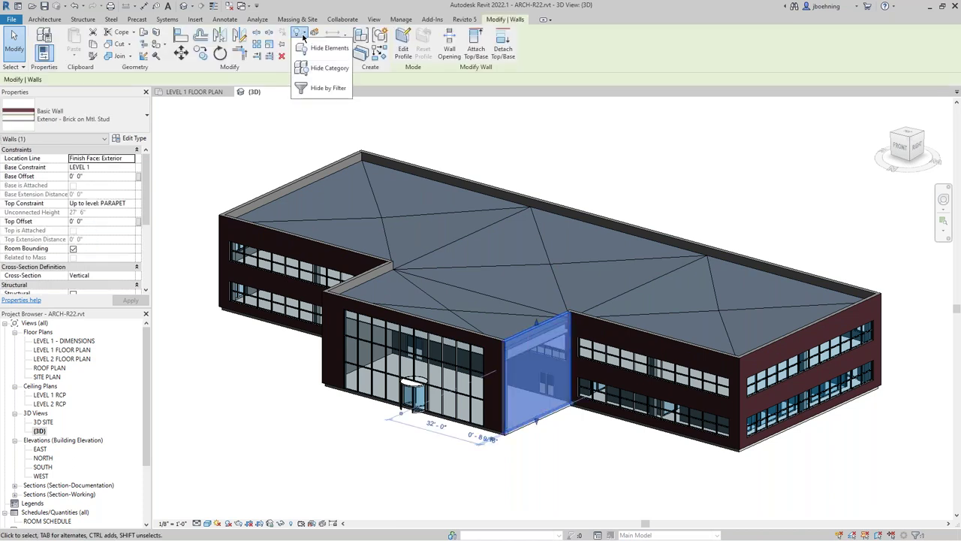
left_click(327, 49)
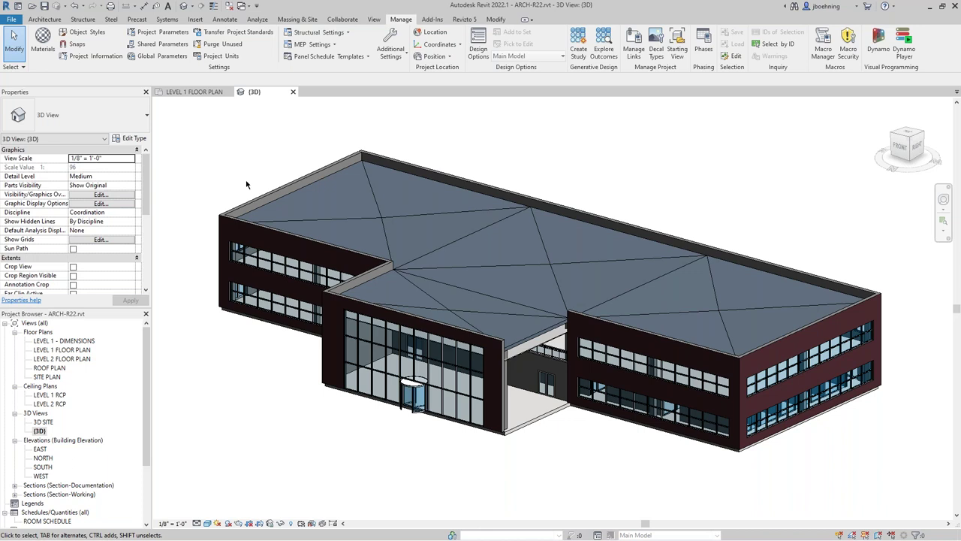
Step: Undo the hiding of the brick side wall, and examine the permanent and temporary hide options for that wall
left_click(78, 7)
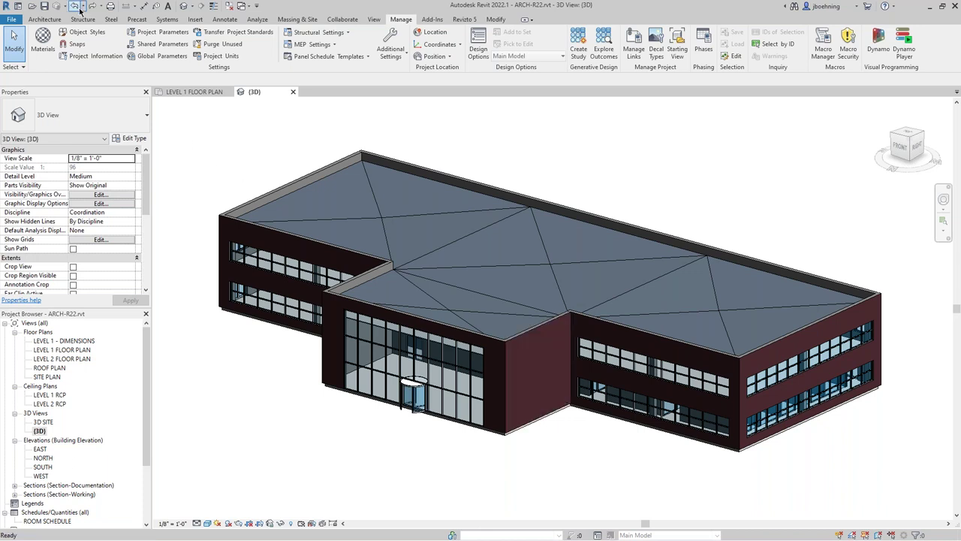
left_click(531, 331)
left_click(301, 32)
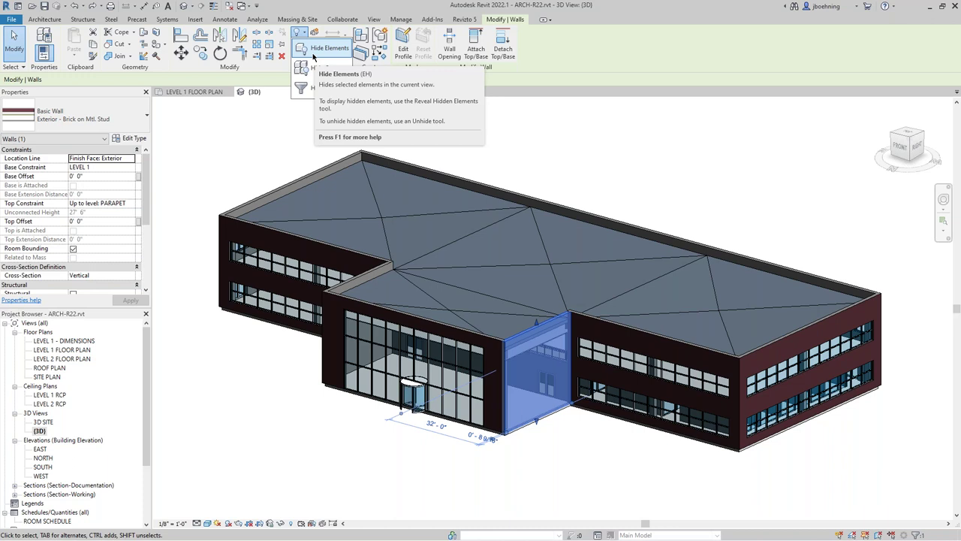
left_click(280, 524)
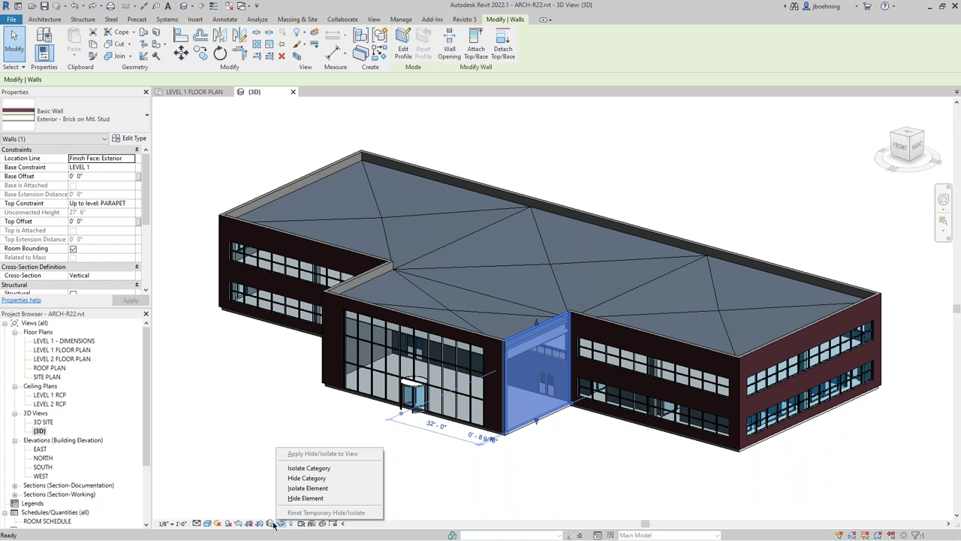
left_click(255, 462)
left_click(256, 453)
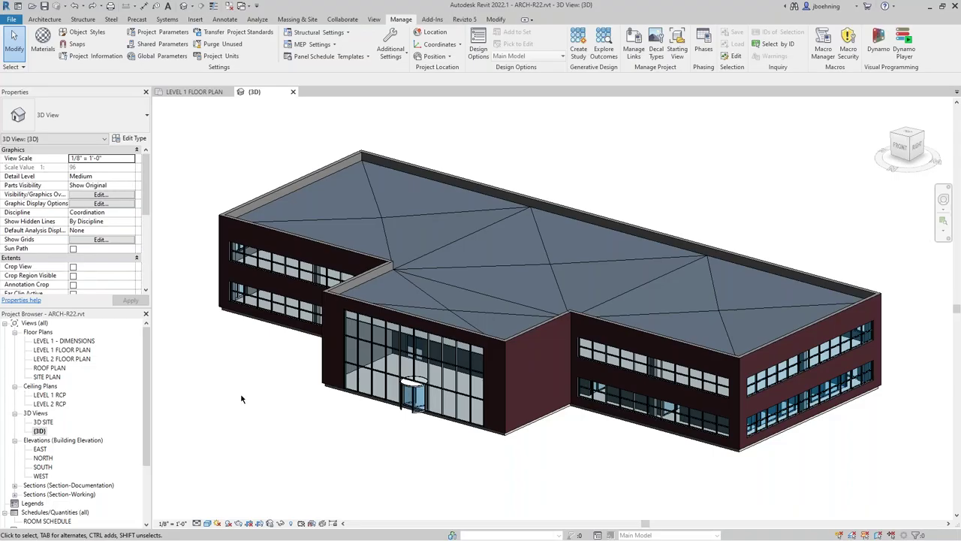
Step: Switch to the LEVEL 1 FLOOR PLAN view and fit the whole plan in view
left_click(191, 93)
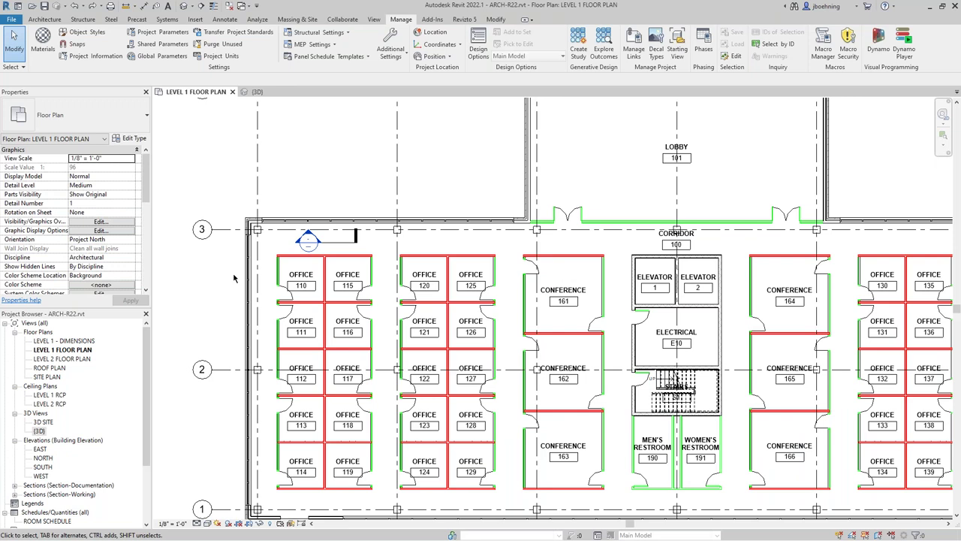
key("z")
key("f")
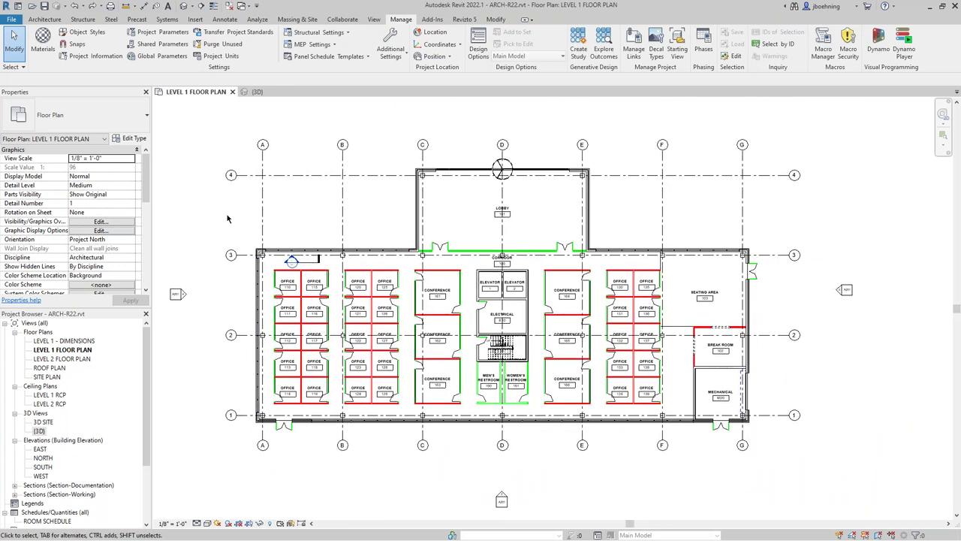
Step: Examine the Architectural Plan view template's included properties and its model category visibility/graphics overrides in the view template manager
left_click(373, 20)
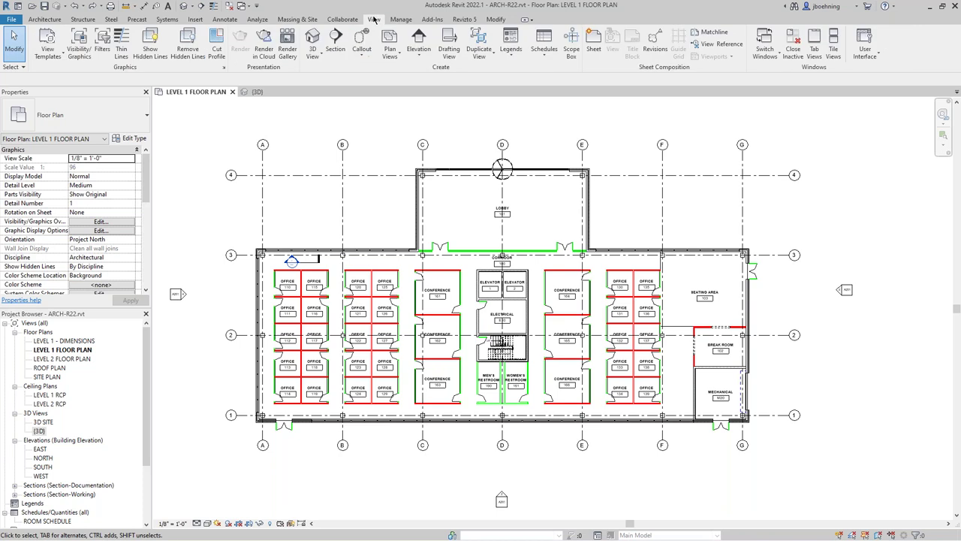
left_click(57, 60)
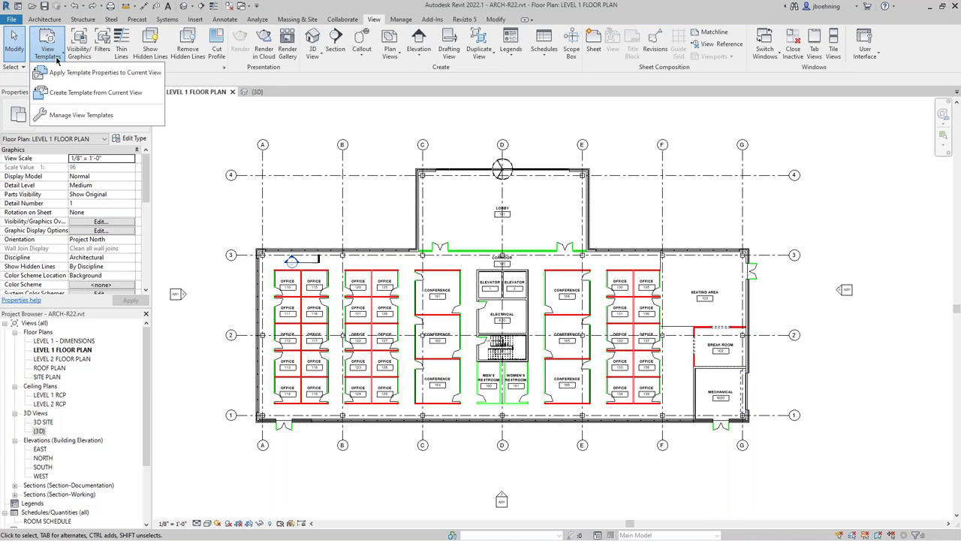
left_click(66, 116)
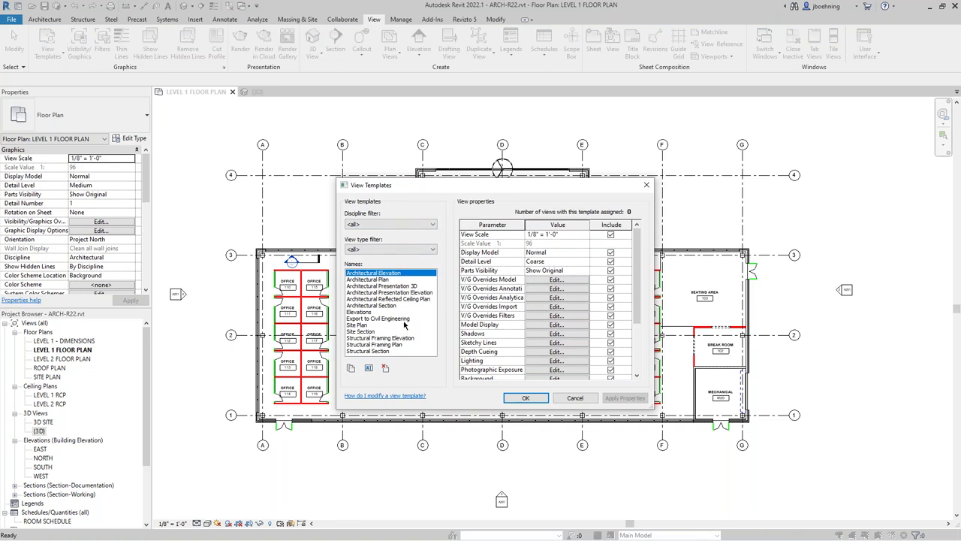
left_click(375, 279)
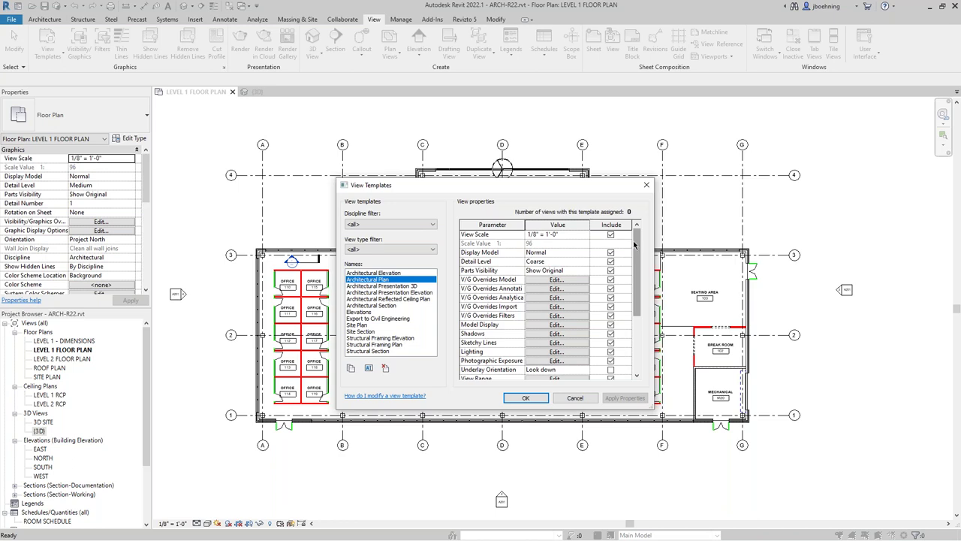
mouse_move(636, 240)
left_mouse_down()
mouse_move(634, 294)
mouse_move(635, 241)
left_mouse_up()
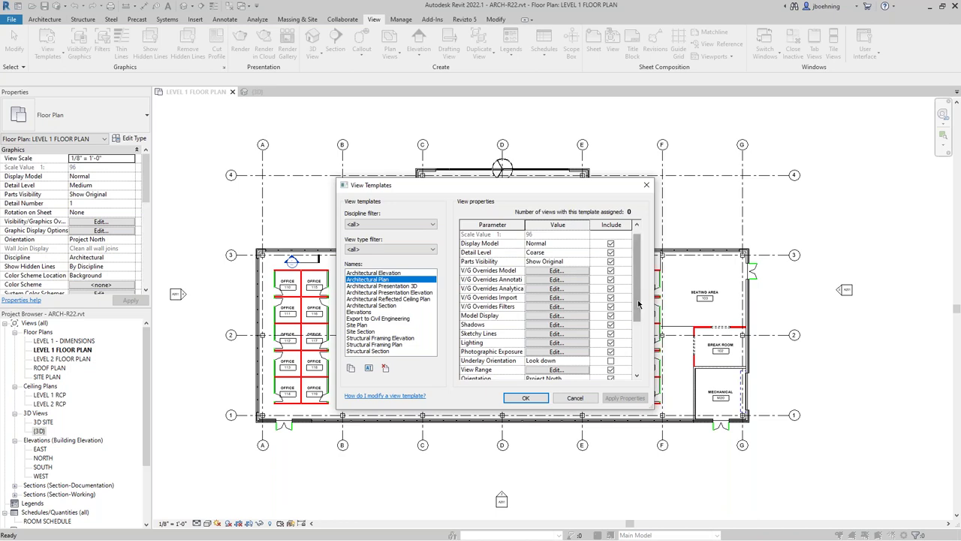
scroll(638, 303, "down", 3)
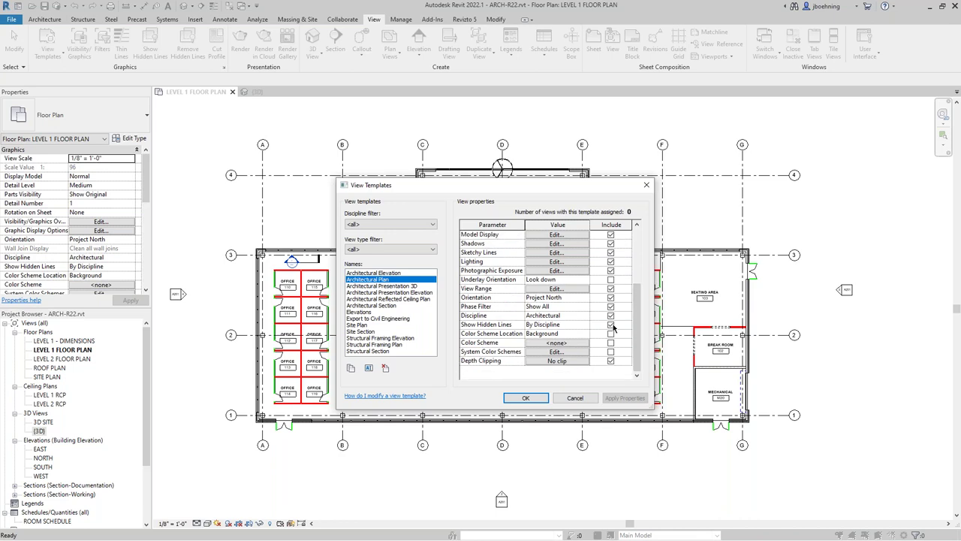
left_click_drag(634, 313, 634, 254)
left_click(562, 257)
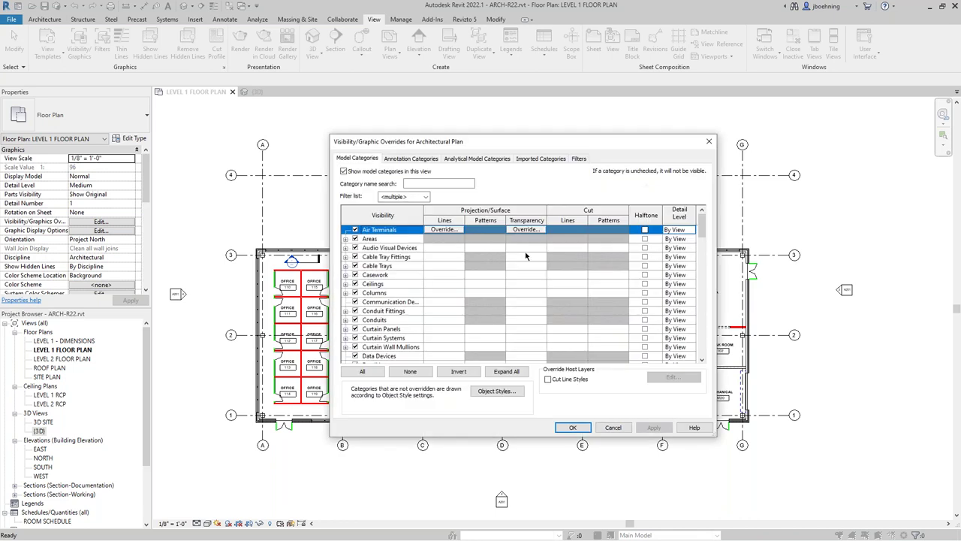
left_click(609, 427)
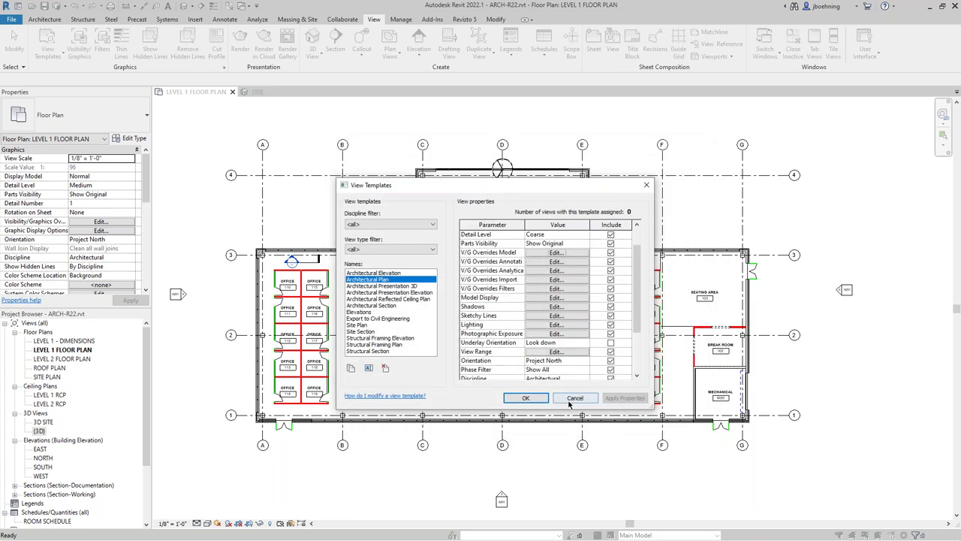
Step: Set the Architectural Plan view template's detail level to Fine and save the template
left_click(587, 235)
left_click(537, 261)
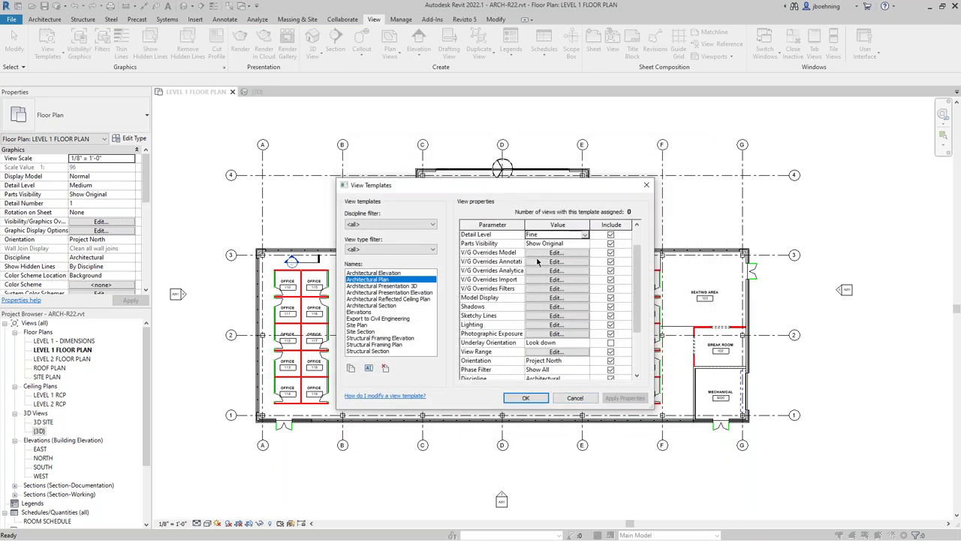
left_click(526, 398)
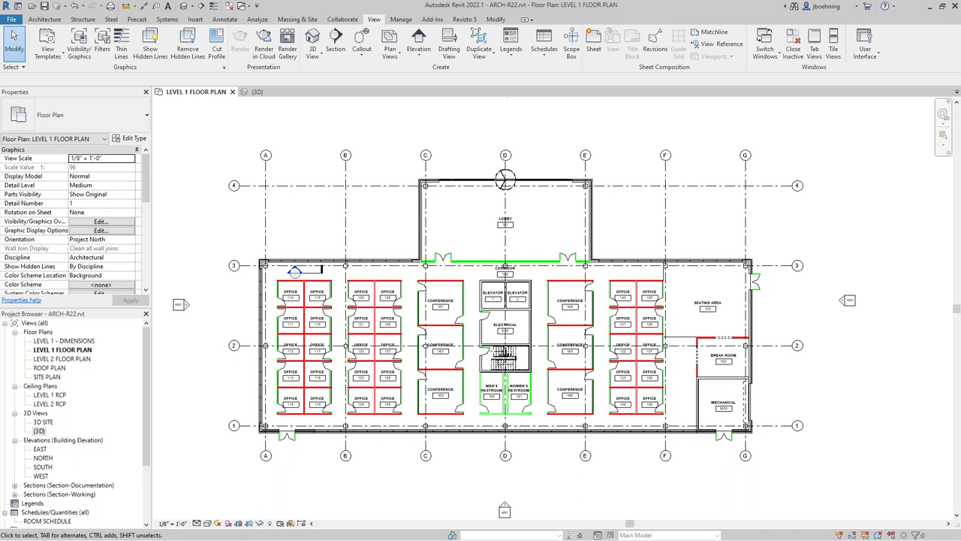
Step: Apply the Architectural Plan view template's properties to the current Level 1 floor plan view
left_click(54, 62)
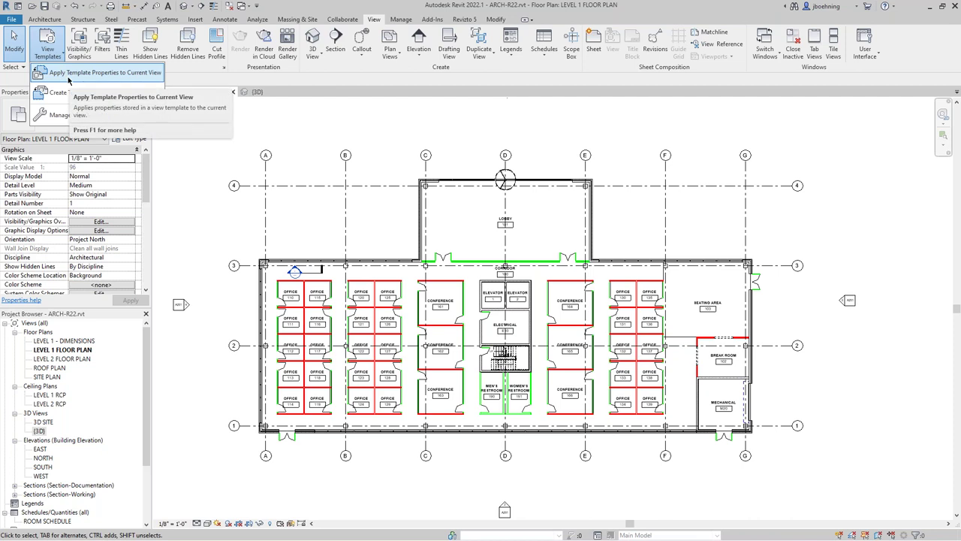
left_click(68, 78)
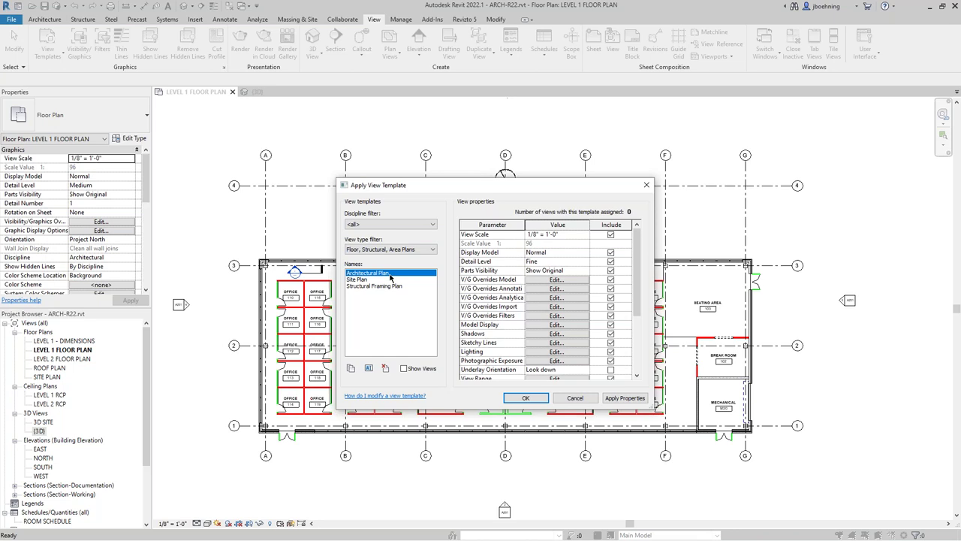
left_click(524, 399)
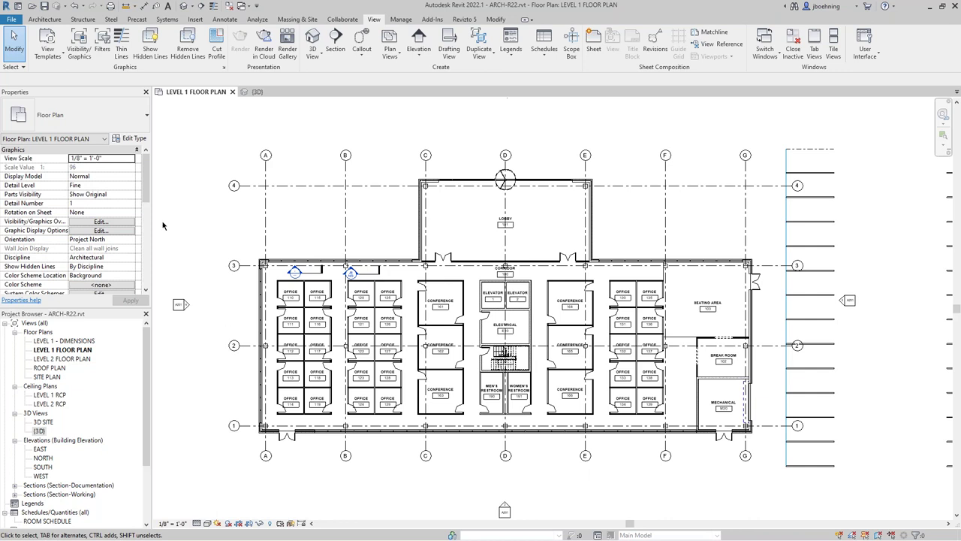
Step: Set the Level 1 floor plan view's detail level to Coarse and its view scale to 1/4" = 1'-0"
left_click(133, 160)
left_click(133, 162)
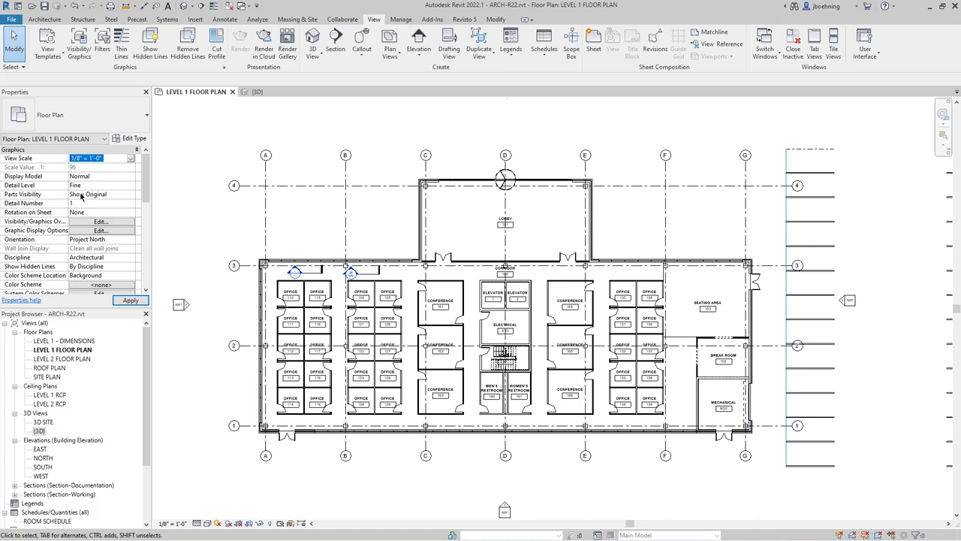
left_click(131, 188)
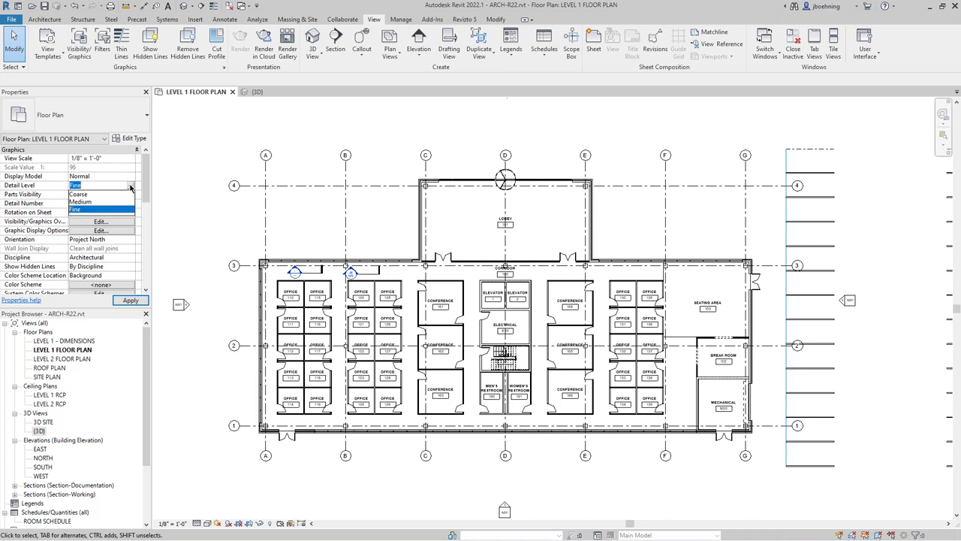
left_click(83, 195)
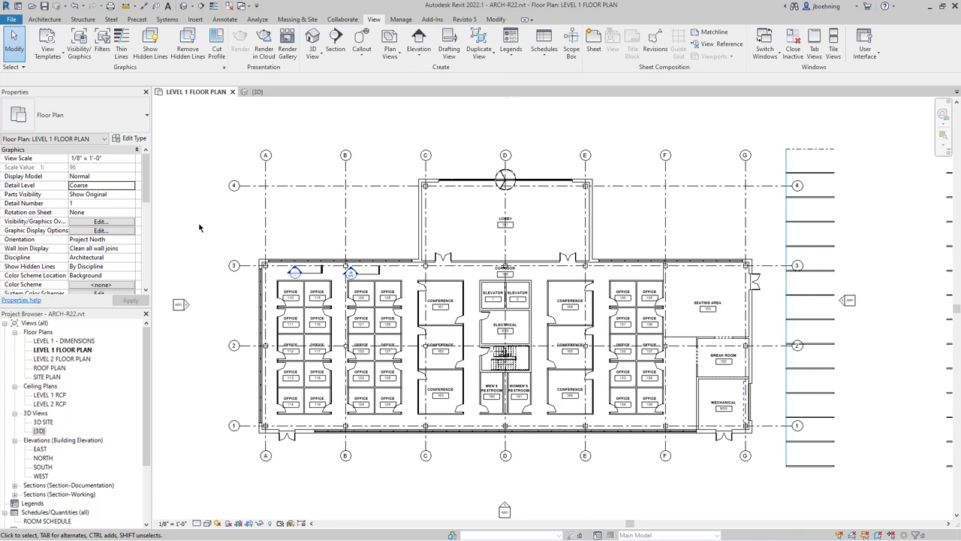
left_click(130, 159)
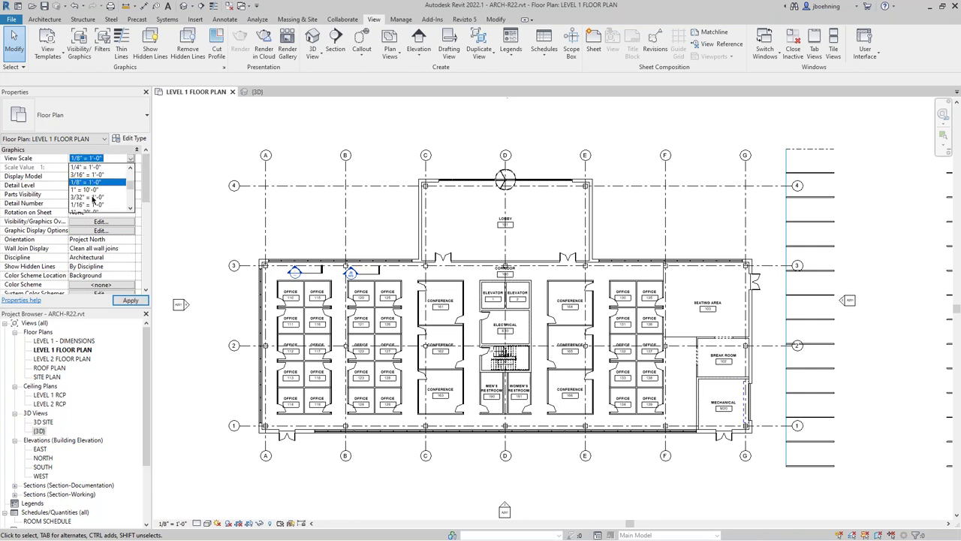
left_click(88, 169)
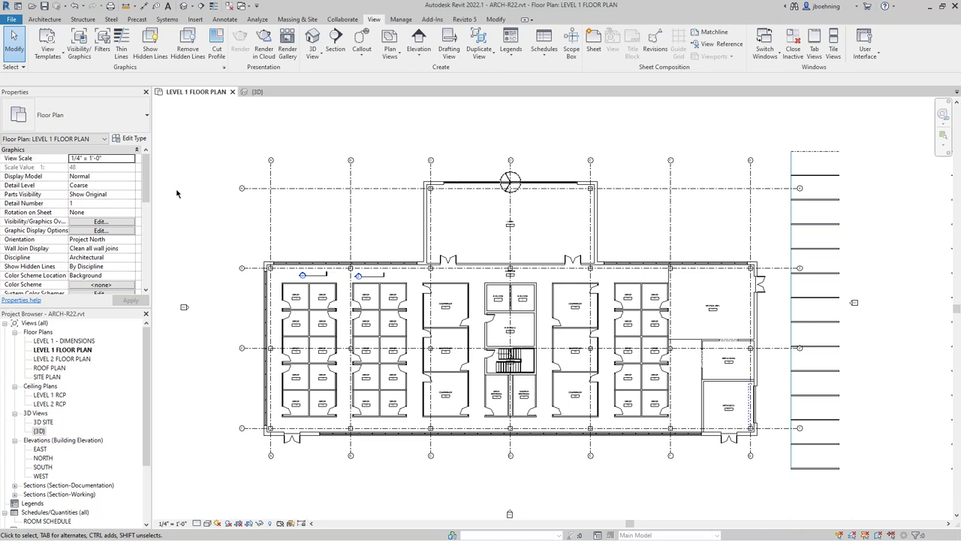
Step: Locate the View Template property in the Level 1 floor plan view's identity data
left_click_drag(145, 182, 143, 262)
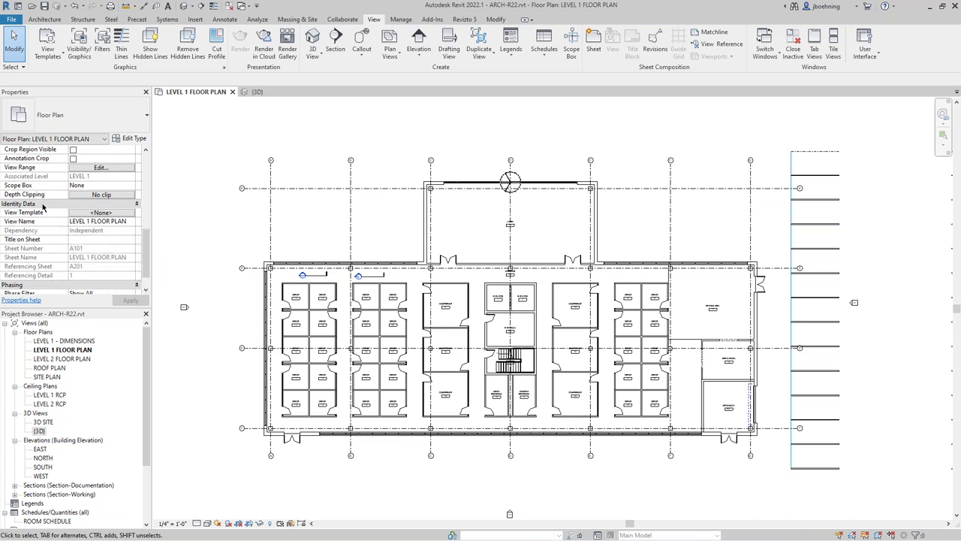
Step: Assign the Architectural Plan view template to the Level 1 floor plan
left_click(114, 214)
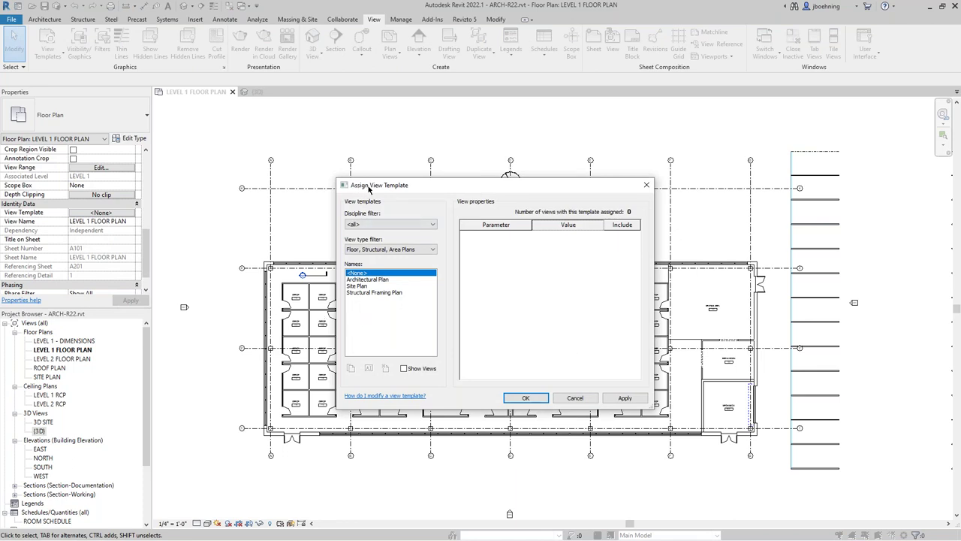
left_click(370, 280)
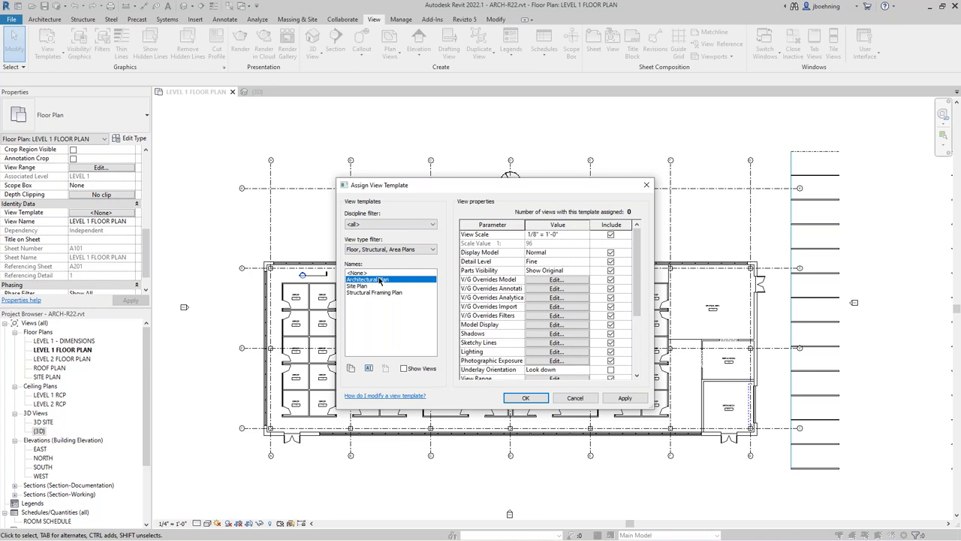
left_click(525, 398)
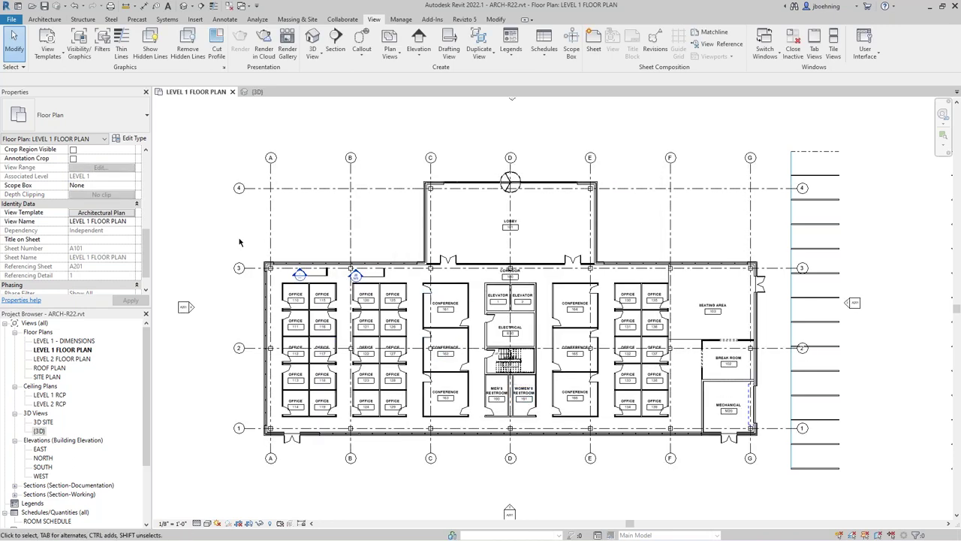
Step: Set the detail level in the Architectural Plan view template to Medium
left_click_drag(147, 250, 149, 177)
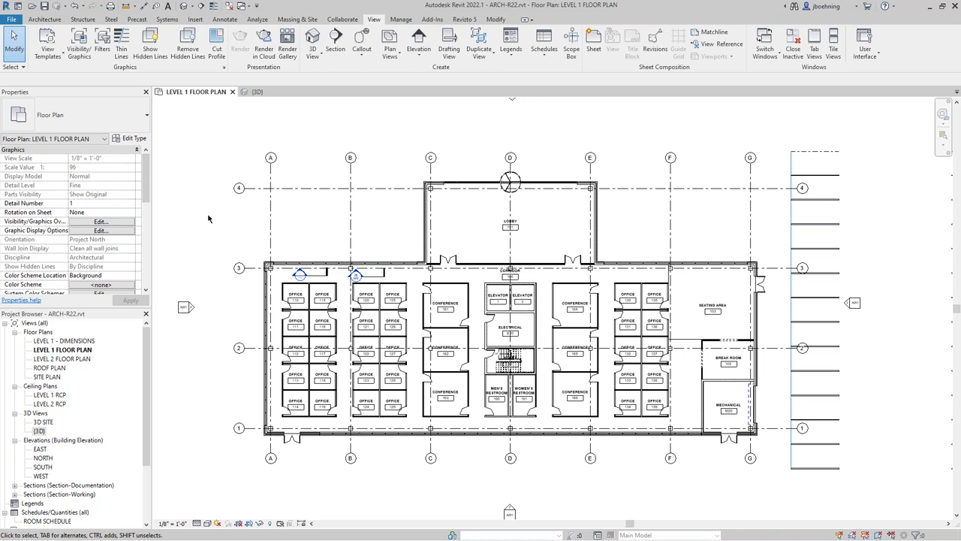
left_click_drag(148, 195, 147, 261)
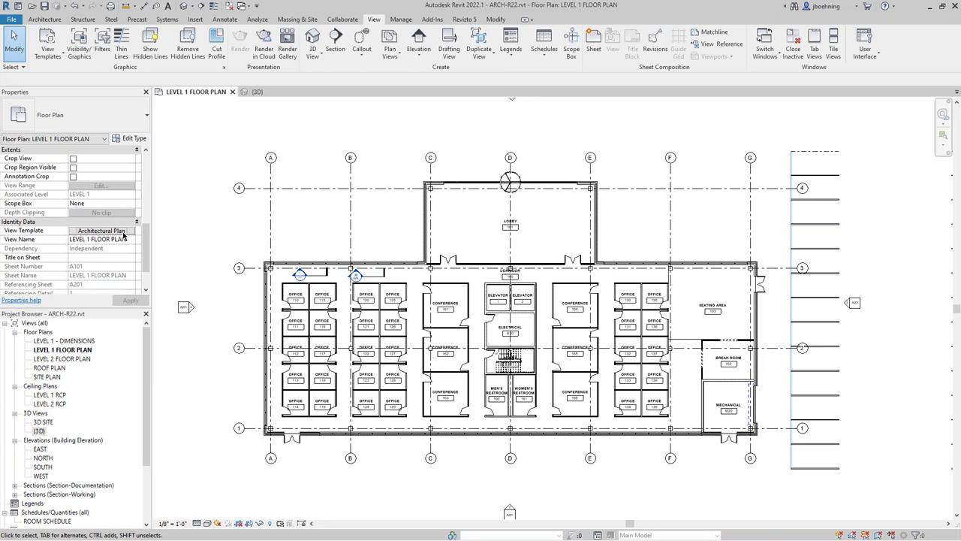
left_click(124, 233)
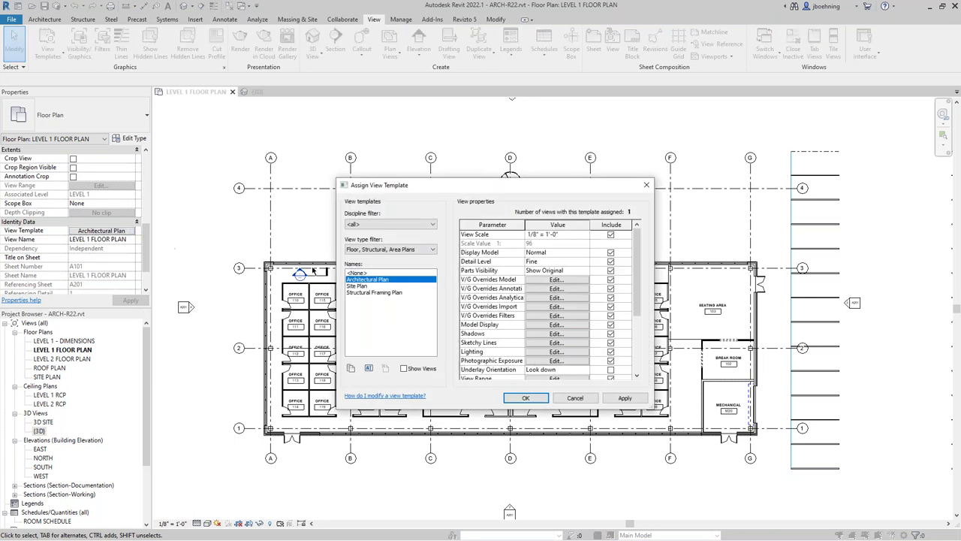
left_click(571, 261)
left_click(584, 261)
left_click(549, 277)
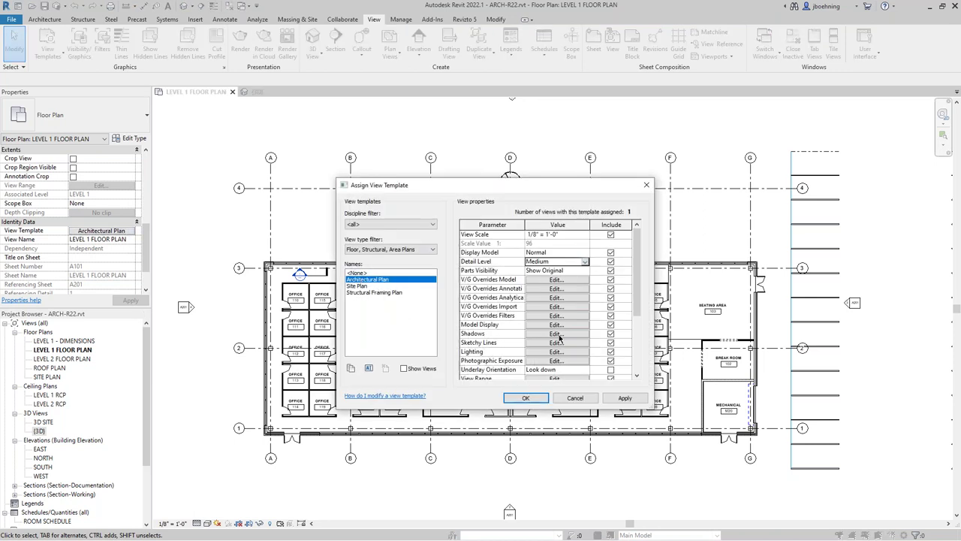
left_click(525, 398)
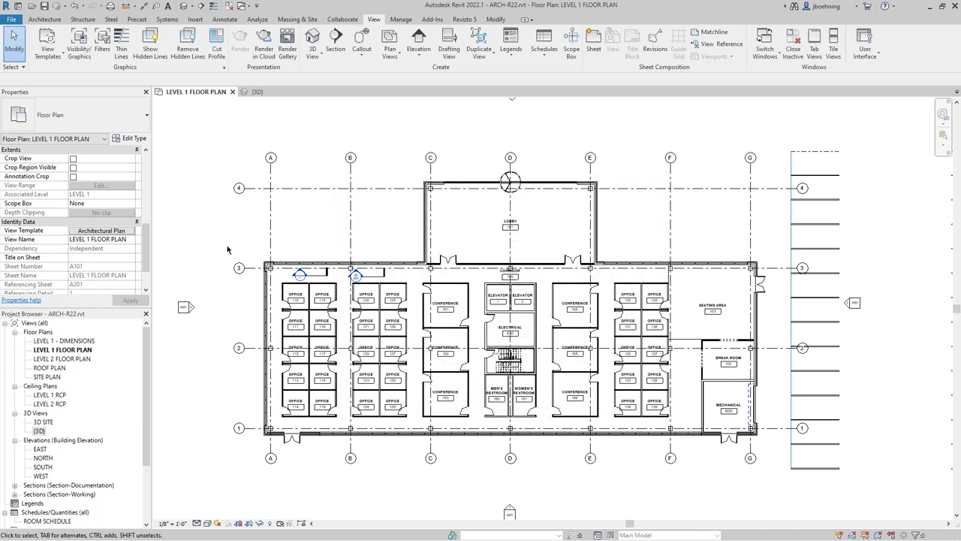
left_click(196, 523)
left_click(214, 503)
scroll(147, 266, "down", 1)
left_click_drag(147, 266, 147, 197)
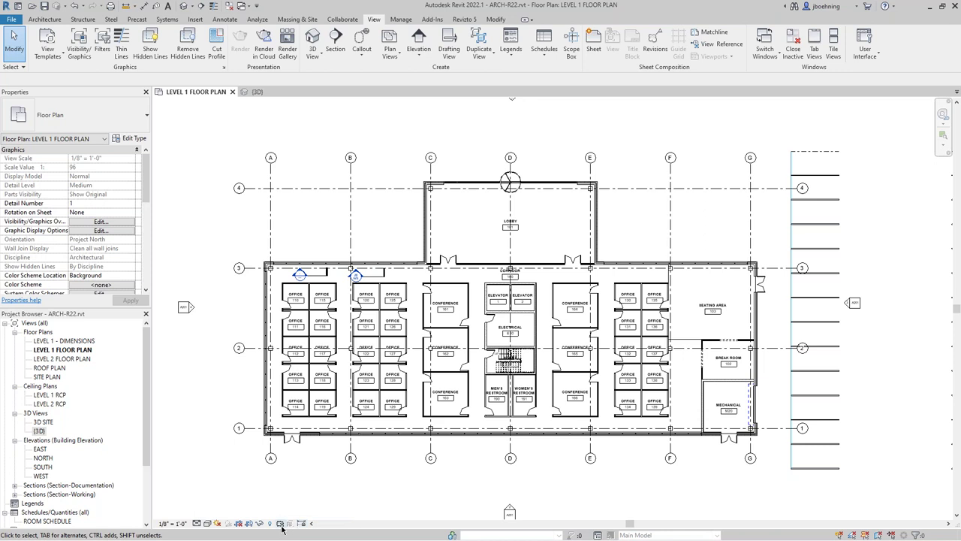
Step: Enable temporary view properties for the Level 1 floor plan and set its detail level to Fine
left_click(280, 523)
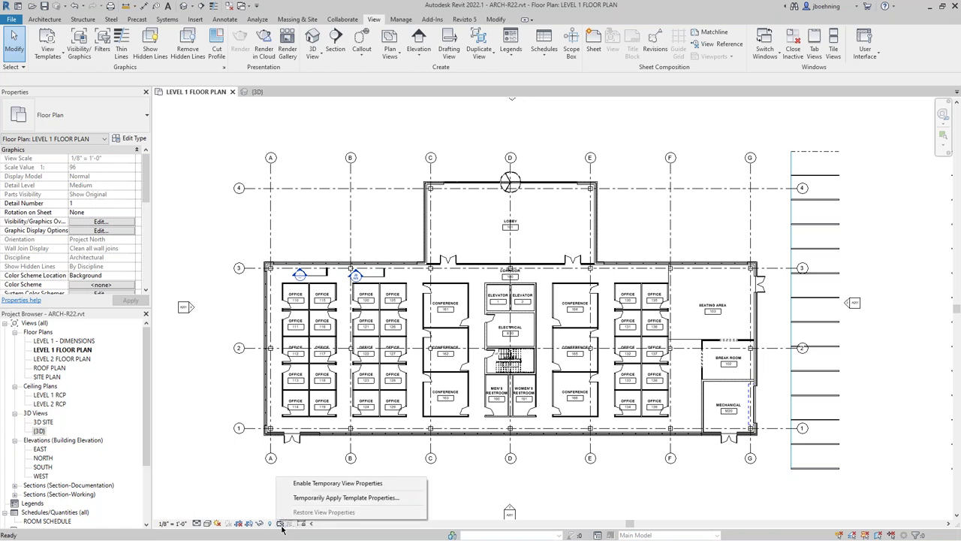
left_click(369, 487)
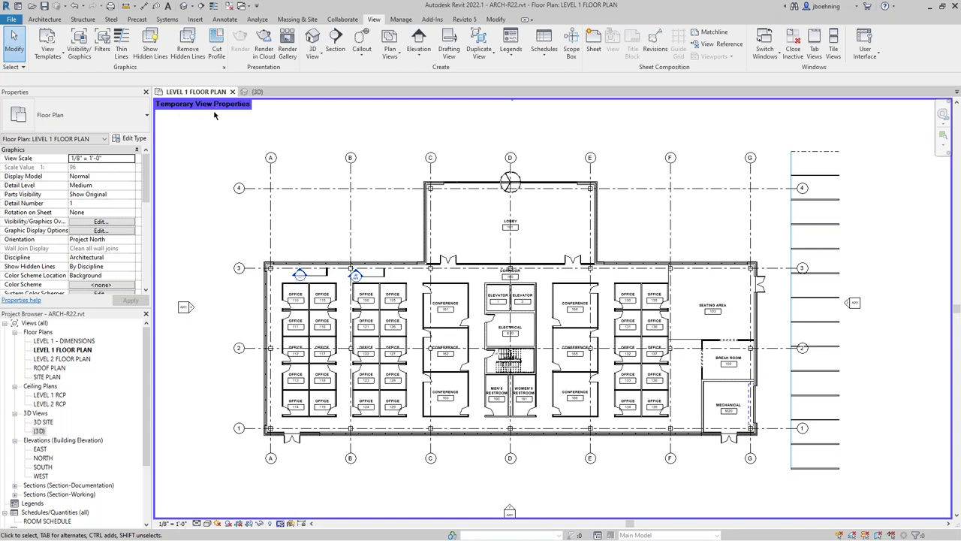
scroll(105, 177, "down", 5)
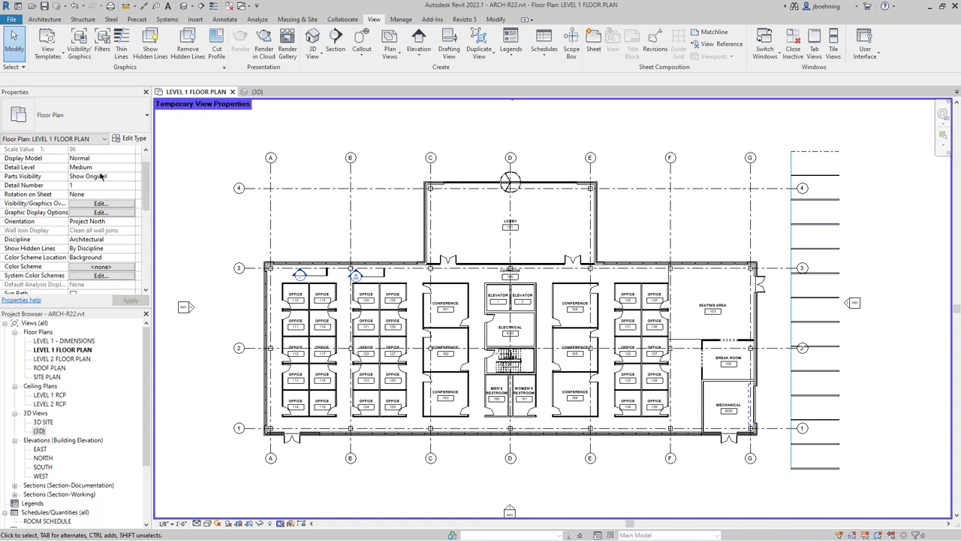
scroll(98, 180, "up", 4)
scroll(98, 179, "up", 1)
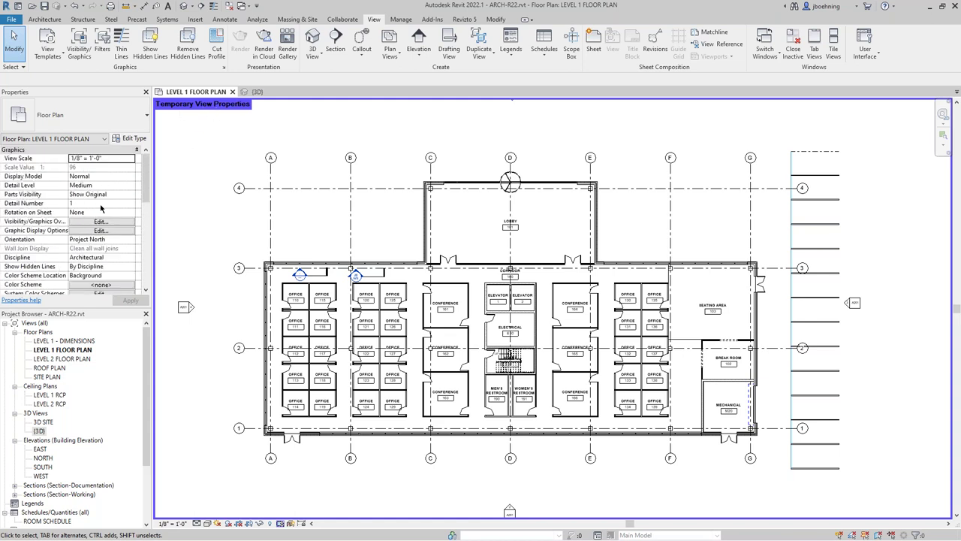
left_click(197, 522)
left_click(200, 509)
Step: Hide the Walls model category in the Level 1 floor plan through the visibility/graphic overrides
key("v")
key("g")
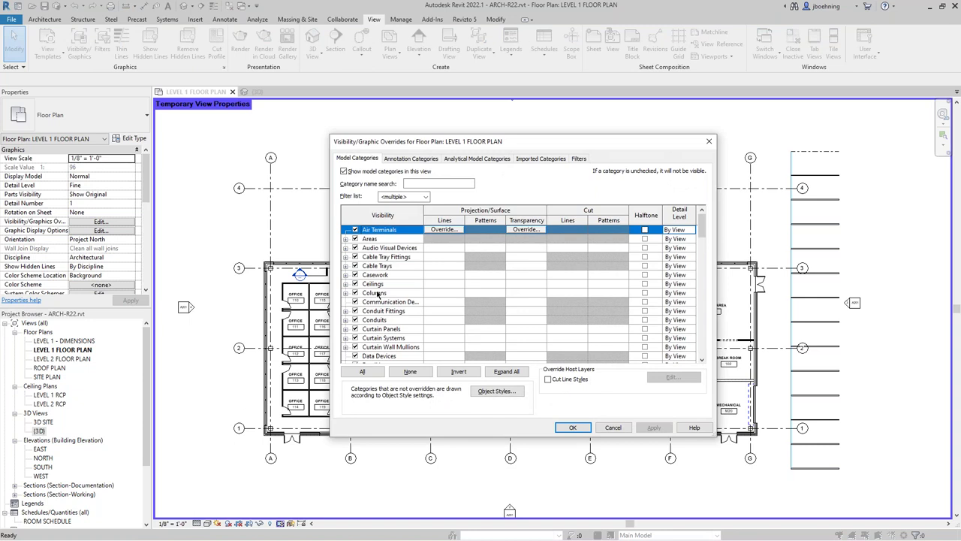
left_click_drag(704, 225, 705, 344)
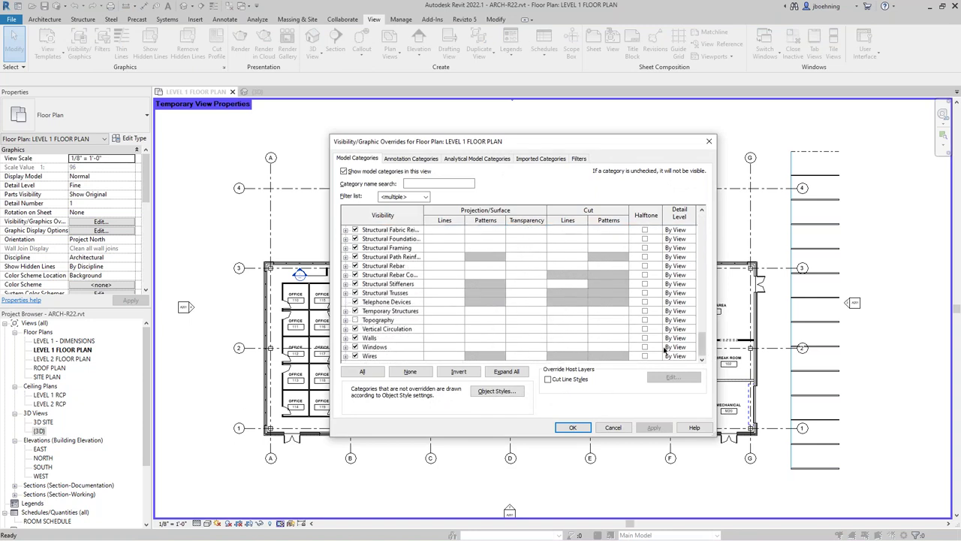
left_click(357, 339)
left_click(571, 427)
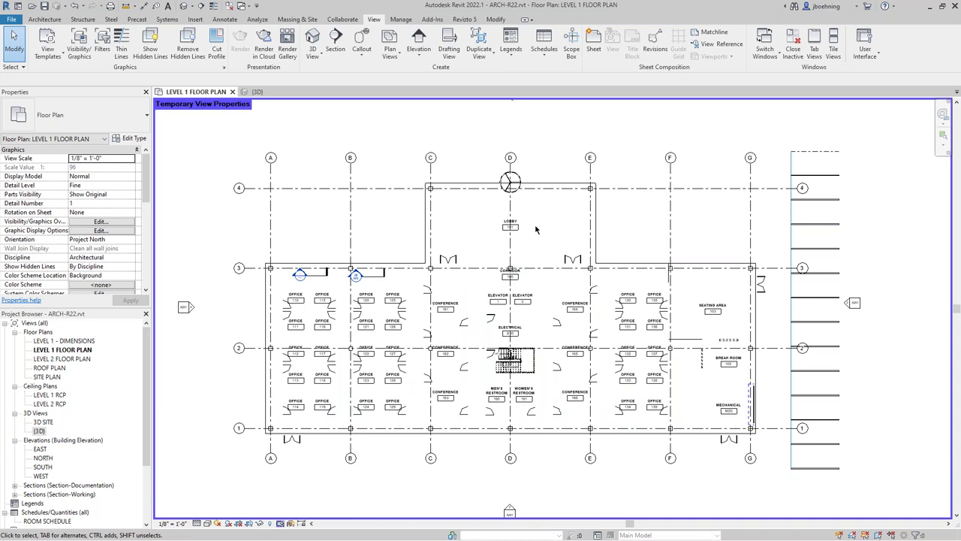
Step: Nudge the double glass door nearer grid E toward grid D, to about 43'-6" from the other lobby double door
scroll(536, 229, "up", 3)
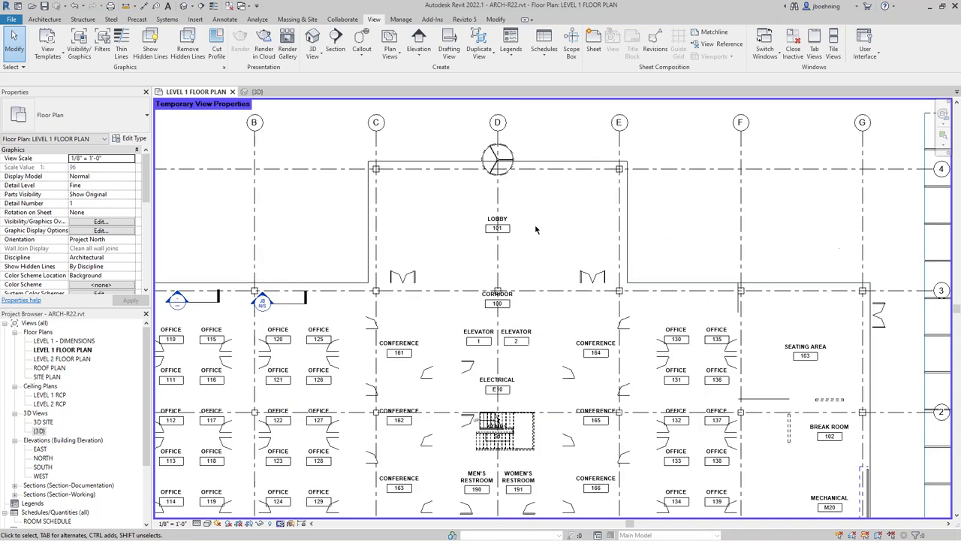
left_click(594, 270)
scroll(595, 268, "up", 2)
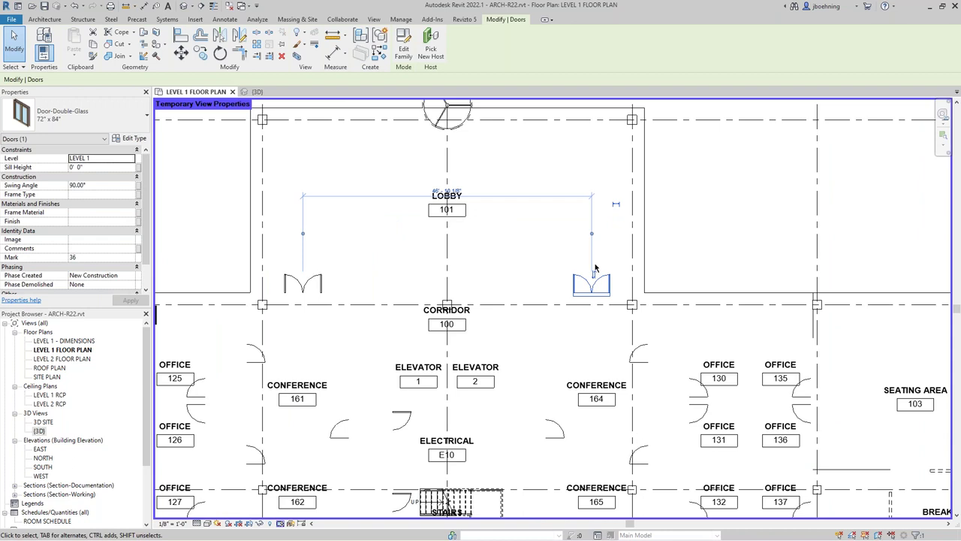
key("Left")
key("Left")
key("Left")
key("Left")
key("Left")
key("Left")
key("Left")
key("Left")
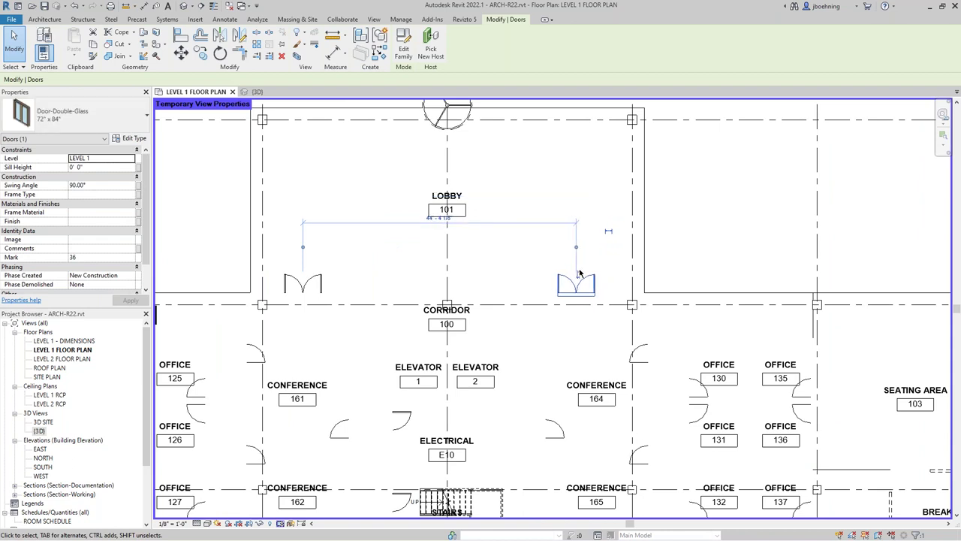
Step: Delete the double glass door between the lobby and corridor on the grid C side
left_click(321, 284)
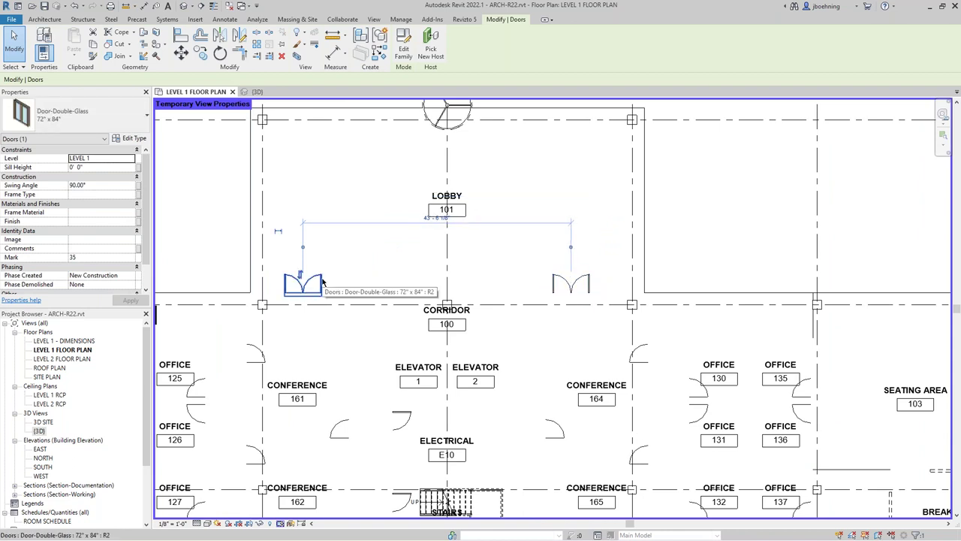
key("Delete")
scroll(319, 279, "down", 3)
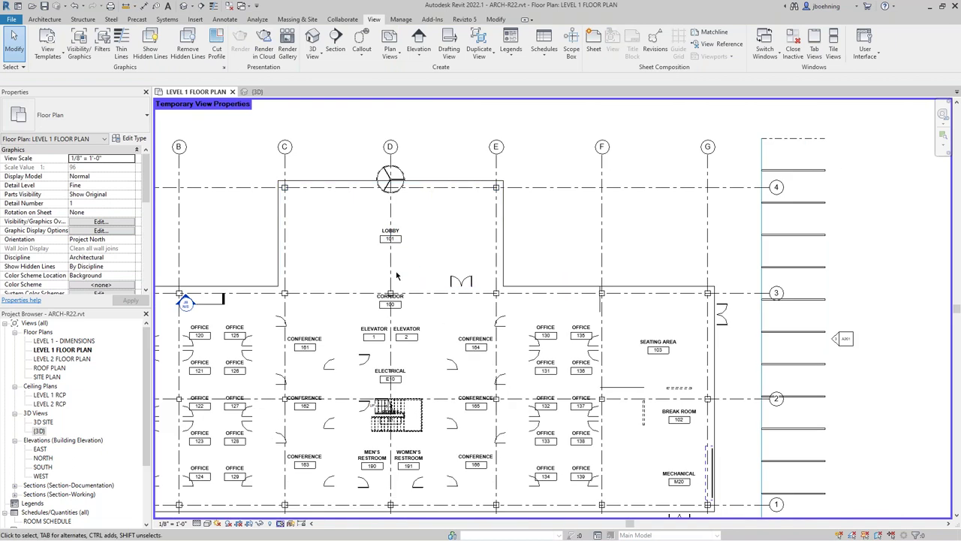
middle_click_drag(511, 258, 560, 254)
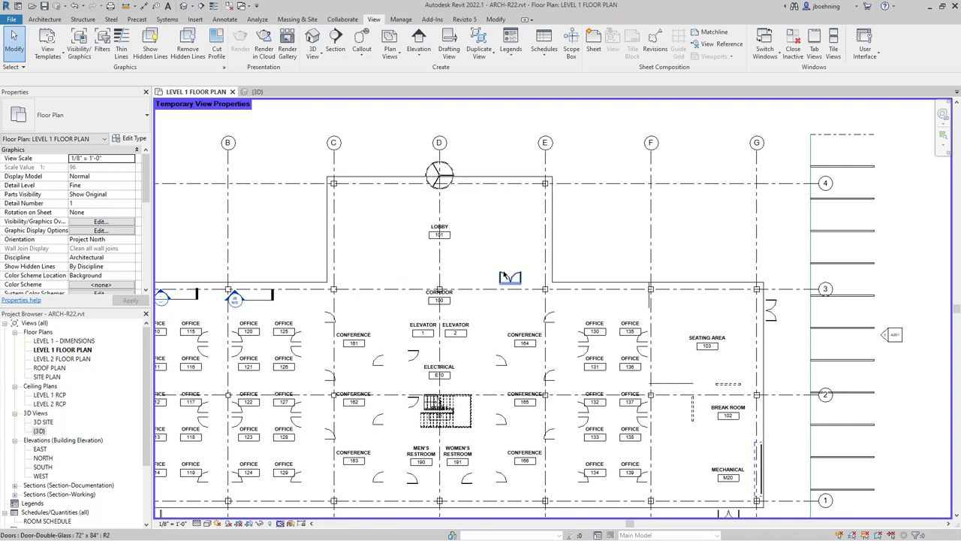
scroll(350, 260, "down", 2)
middle_click_drag(299, 263, 360, 254)
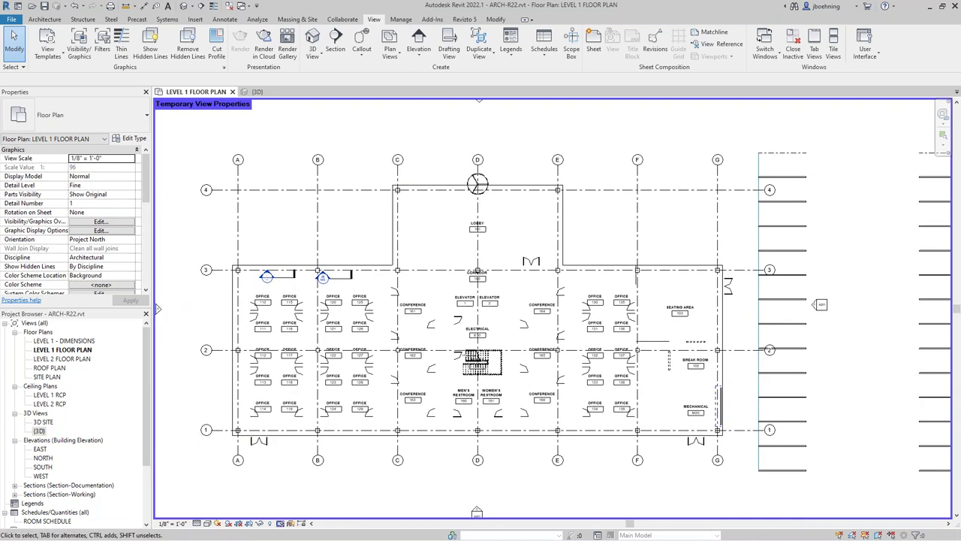
Step: Restore the Level 1 floor plan's view properties to leave the temporary view mode
left_click(281, 524)
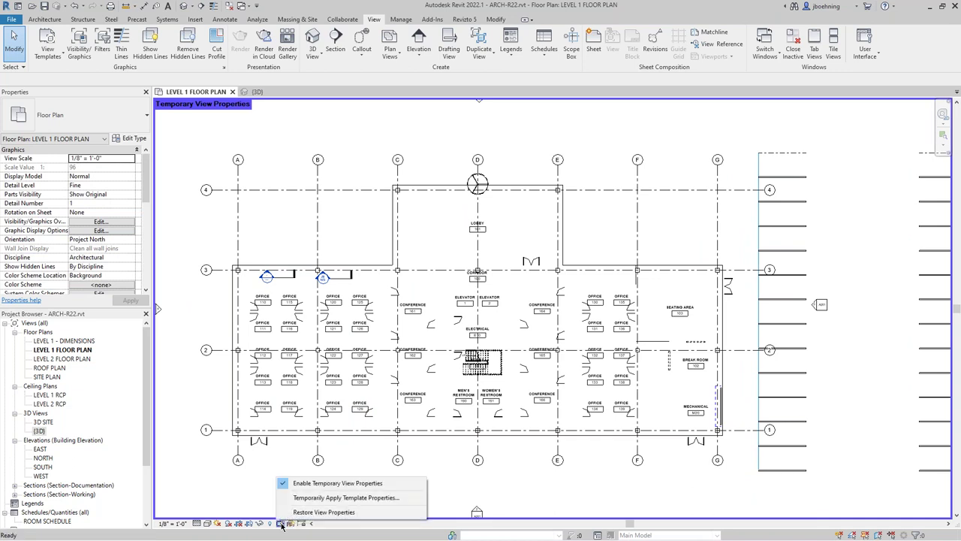
left_click(302, 515)
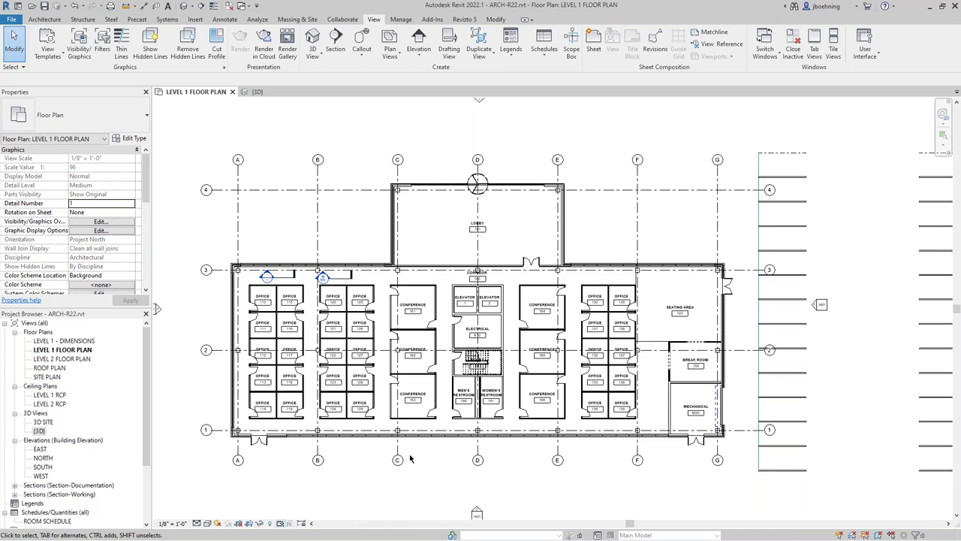
mouse_move(145, 194)
left_mouse_down()
mouse_move(143, 276)
mouse_move(145, 188)
left_mouse_up()
scroll(401, 257, "up", 2)
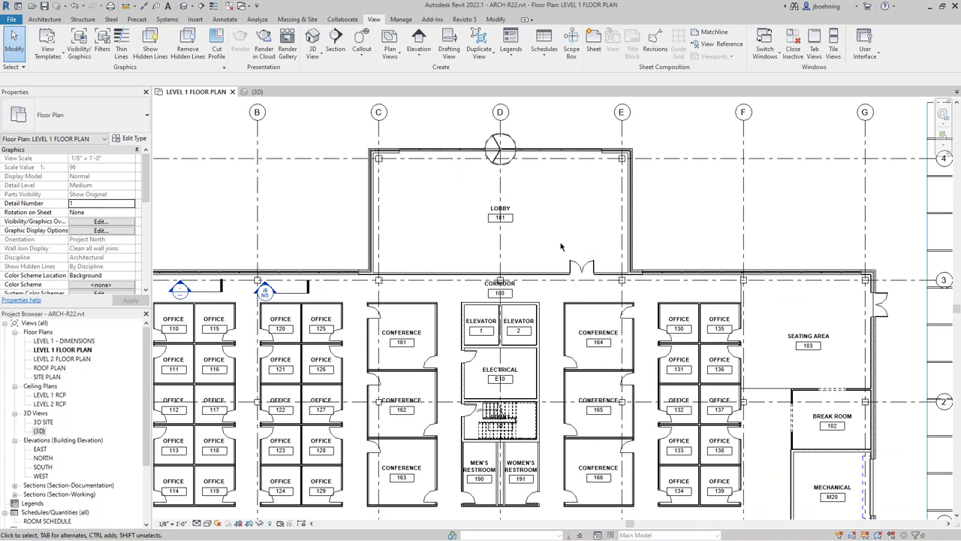
scroll(560, 246, "down", 2)
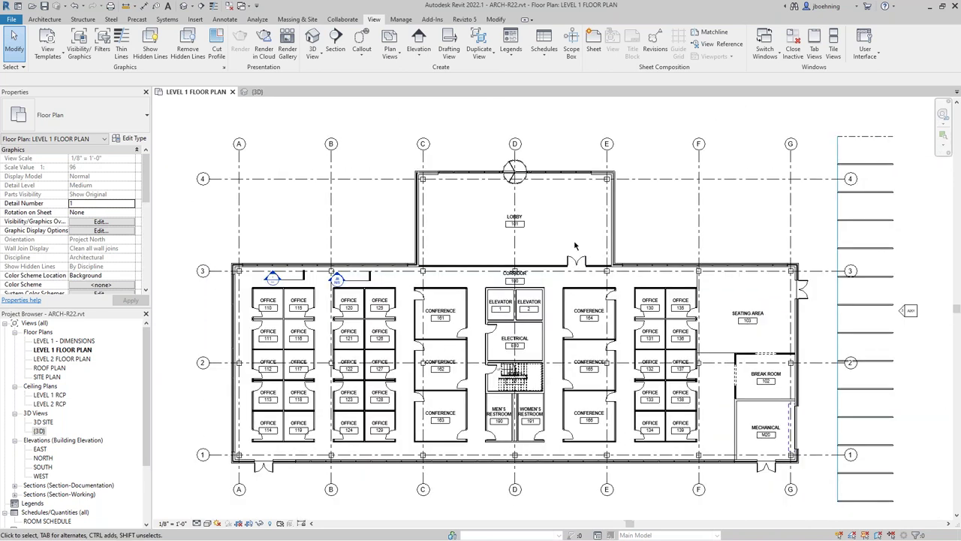
scroll(480, 239, "down", 1)
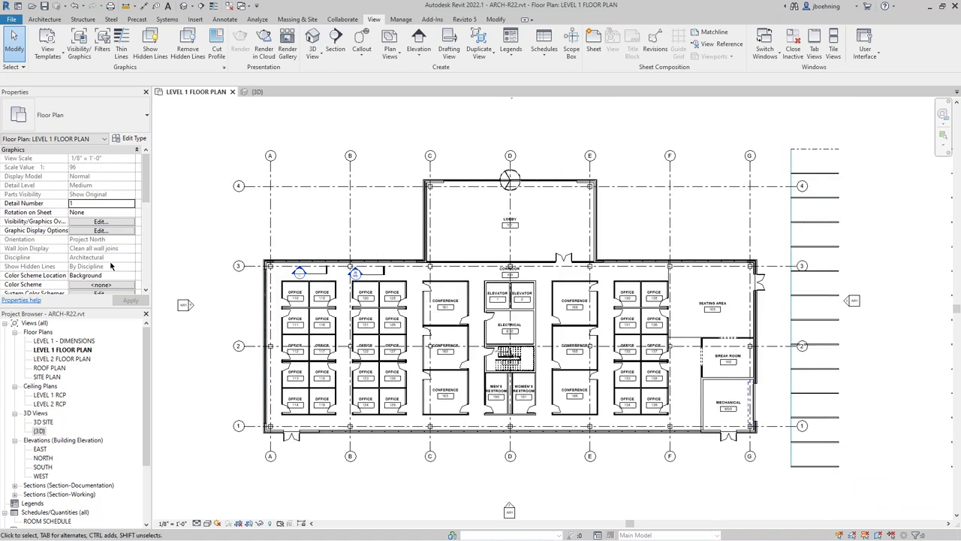
Step: Review the options for temporarily applying template properties to the floor plan without applying a template
left_click(281, 523)
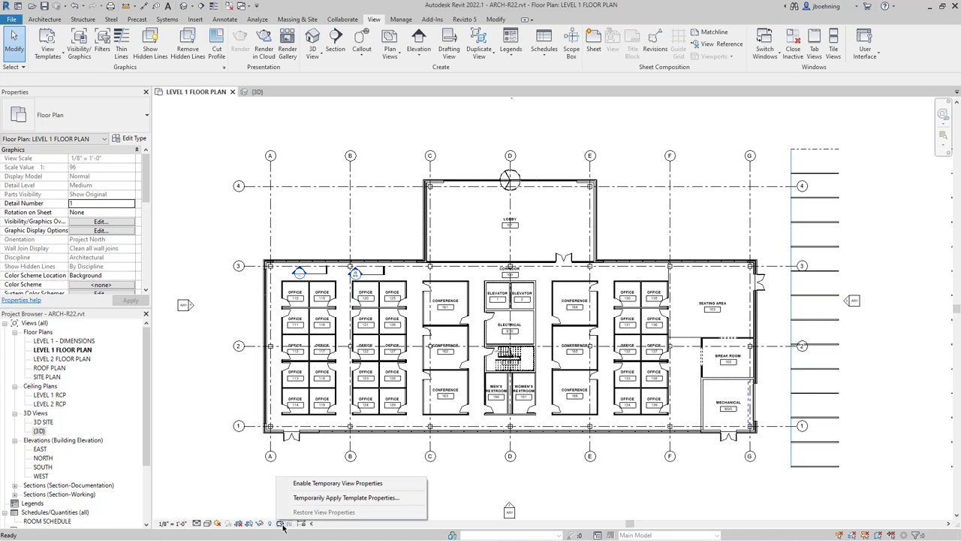
left_click(332, 499)
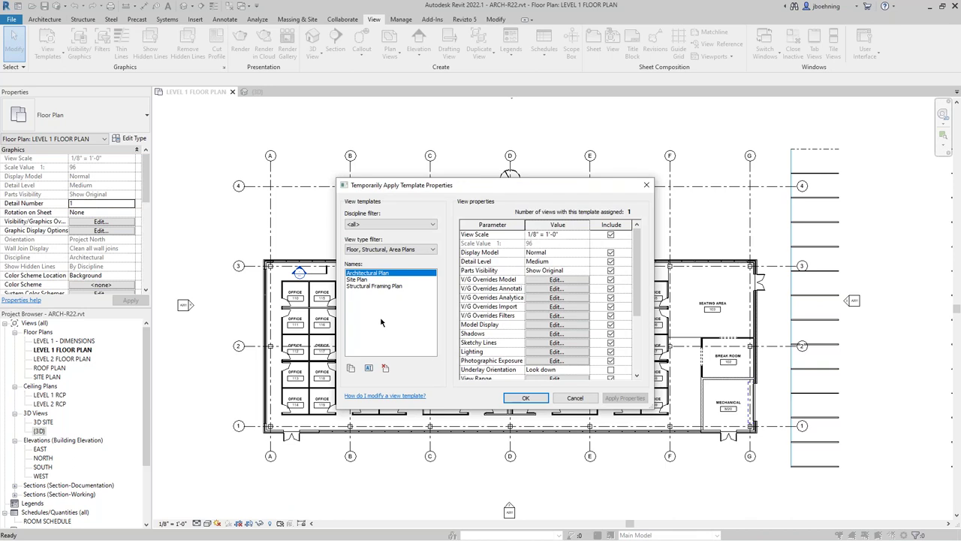
left_click(563, 400)
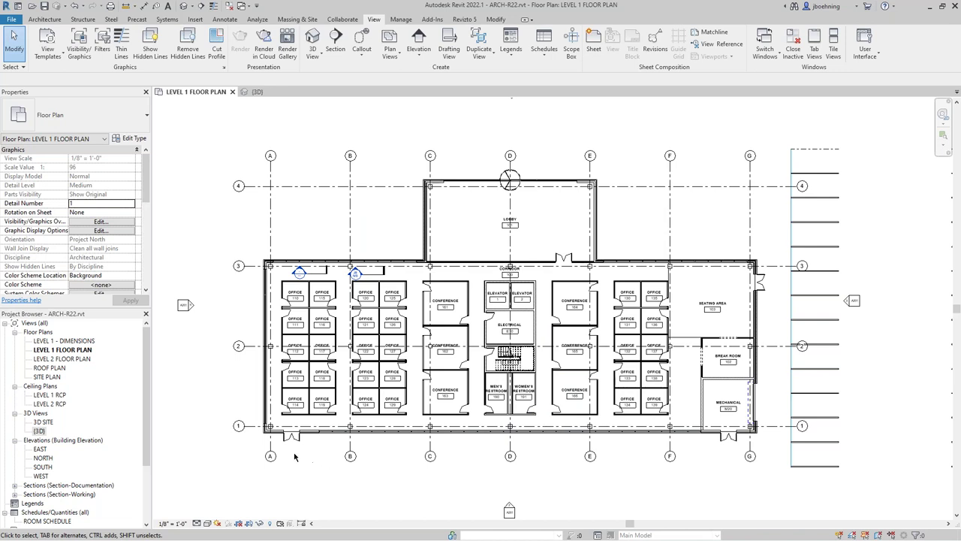
Step: Check which section types are available for the section marker between grids A and B near grid 3
scroll(288, 239, "up", 3)
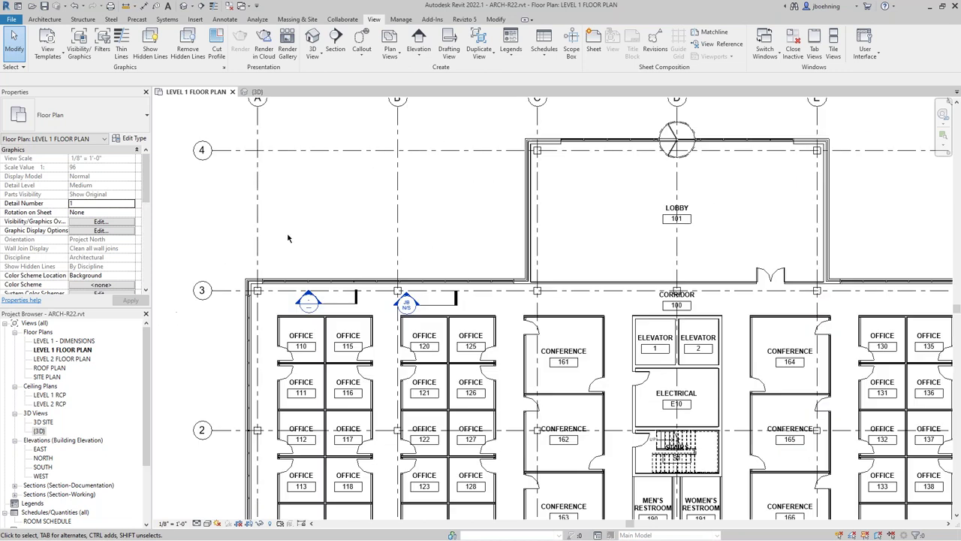
left_click(343, 303)
left_click(127, 117)
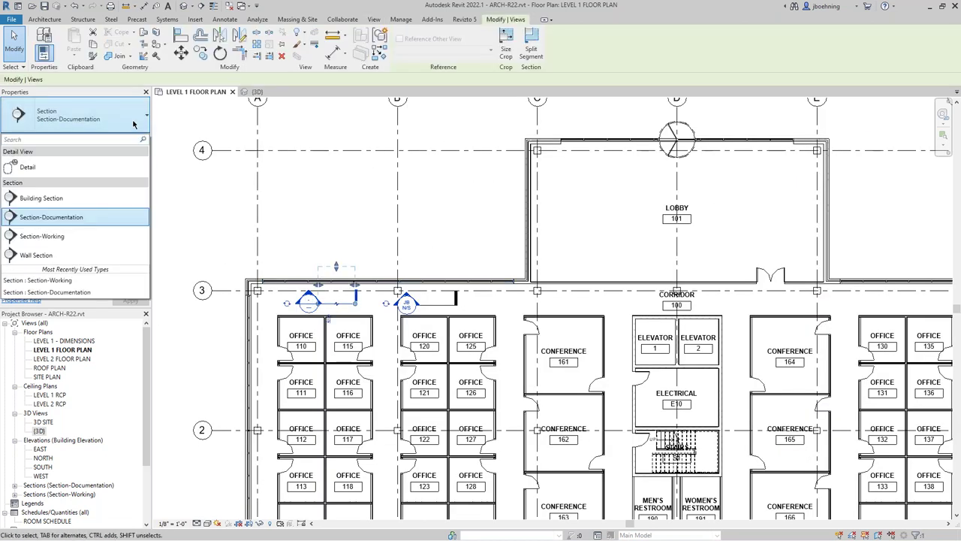
left_click(119, 123)
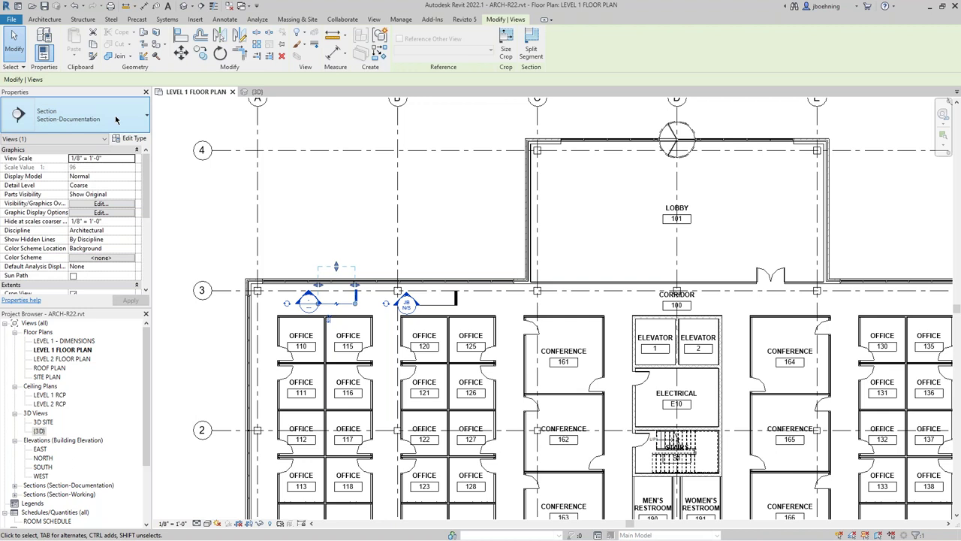
Step: Assign the Architectural Plan view template to new views of the Floor Plan type
left_click(189, 203)
left_click(133, 138)
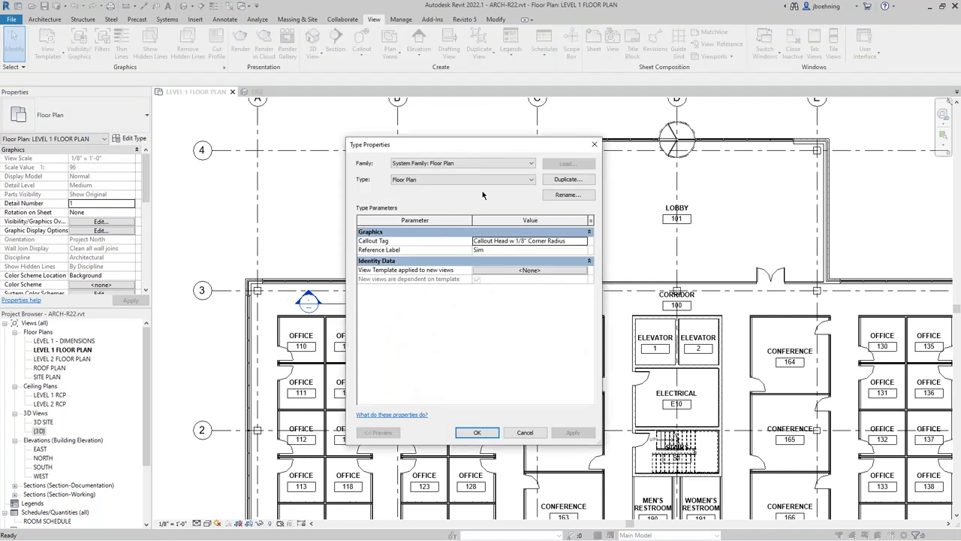
left_click(484, 180)
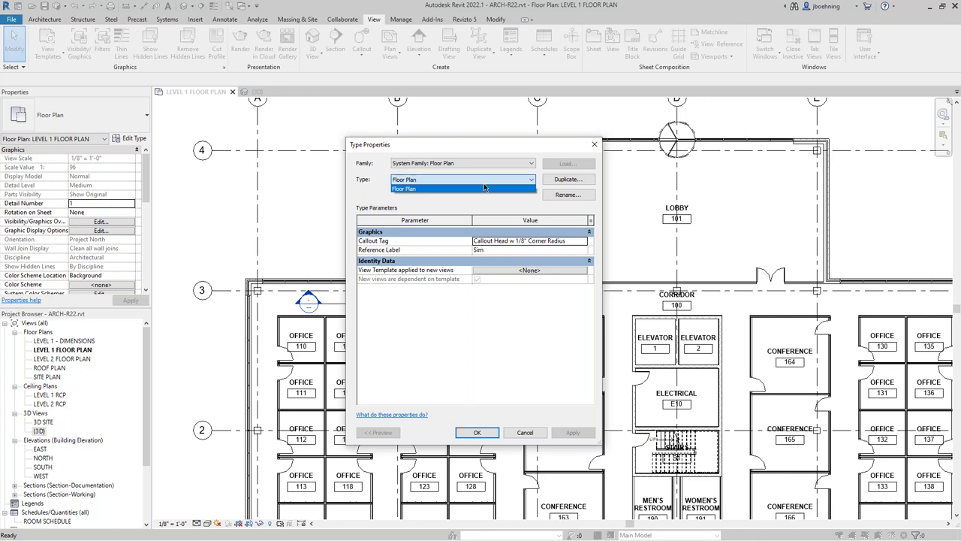
left_click(483, 183)
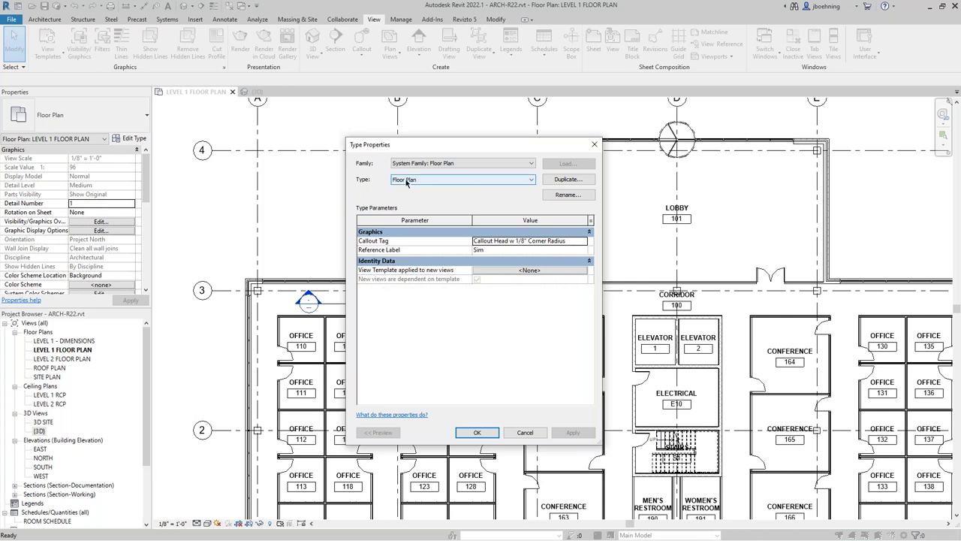
left_click(528, 270)
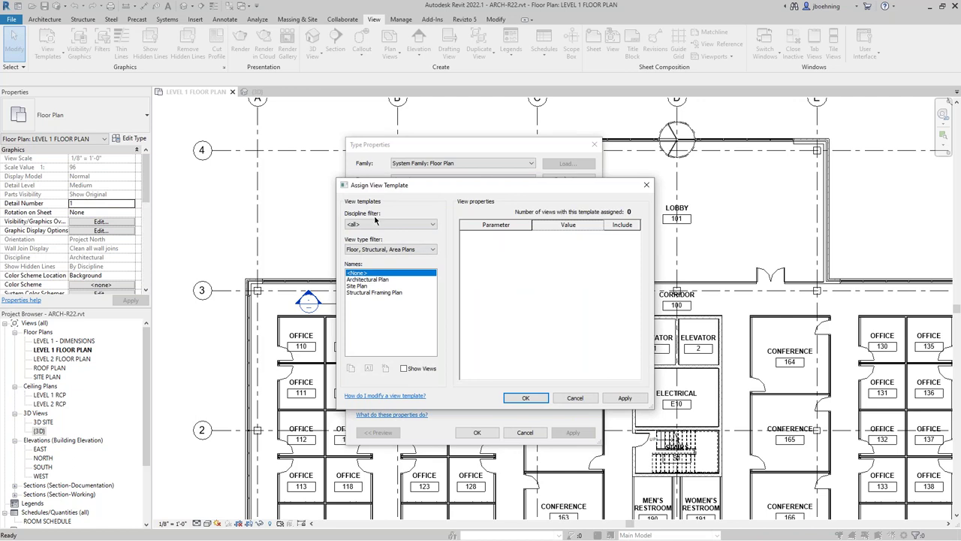
left_click(370, 279)
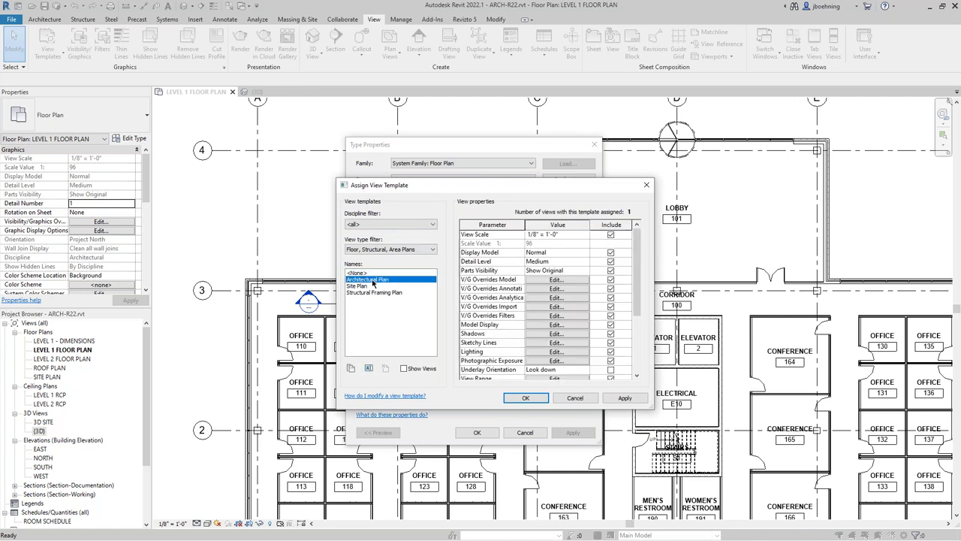
left_click(524, 397)
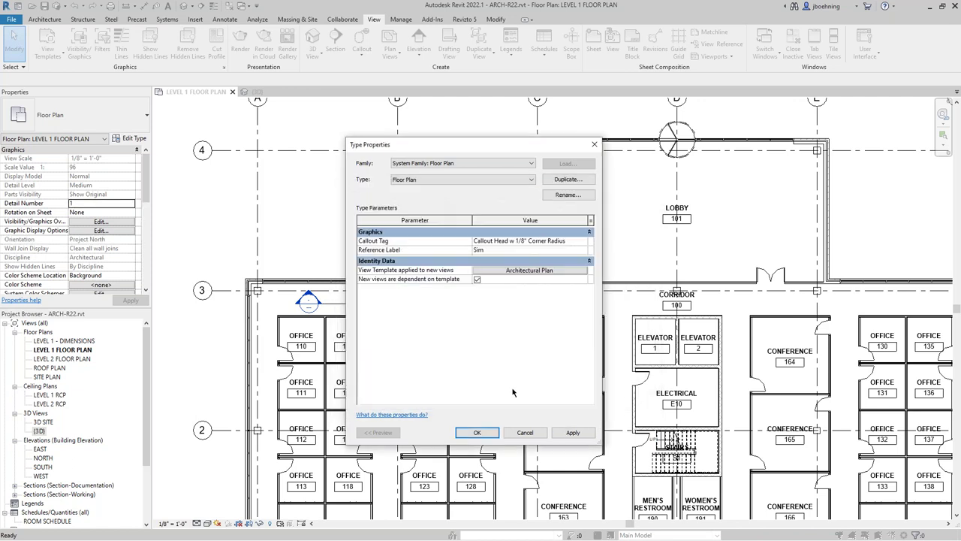
Step: Turn off the dependence of new views on the template for the Floor Plan type
left_click(477, 279)
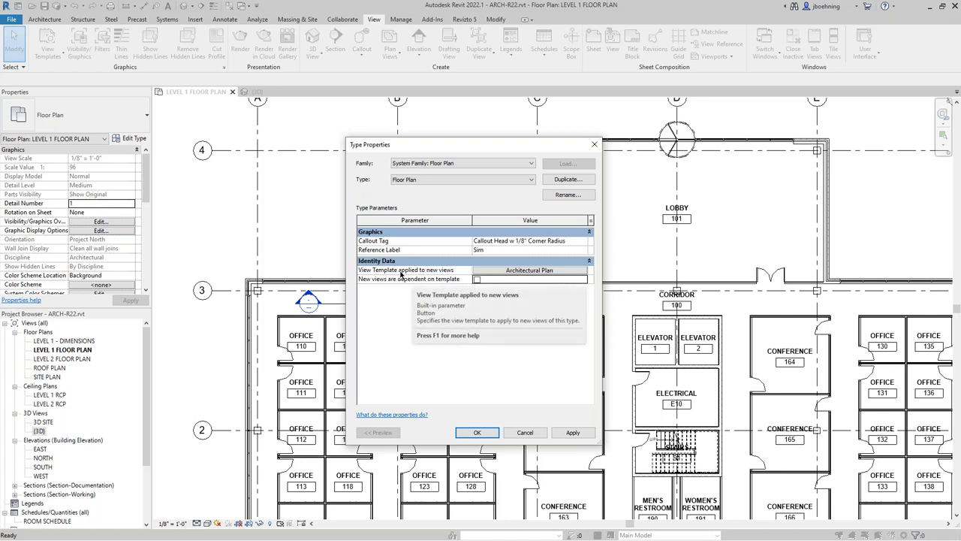
left_click(476, 280)
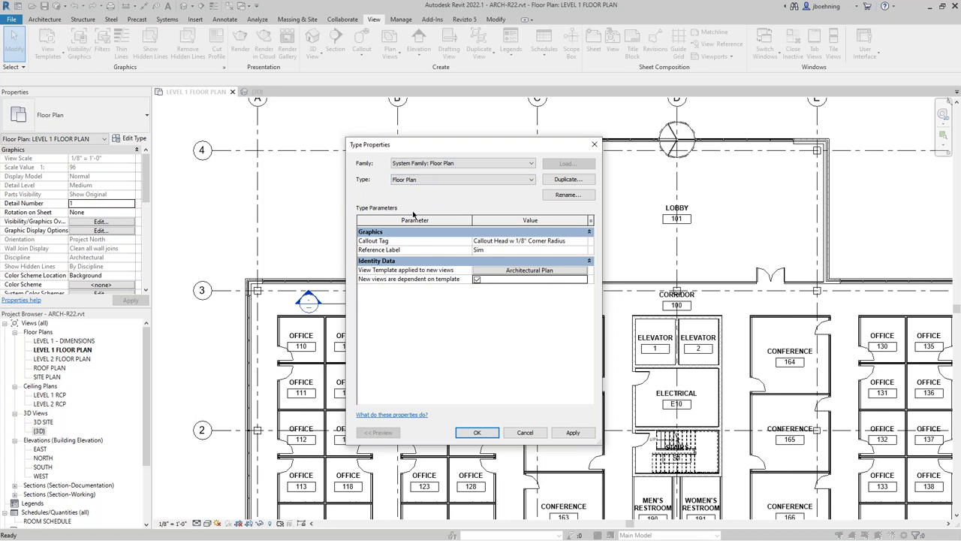
left_click(477, 279)
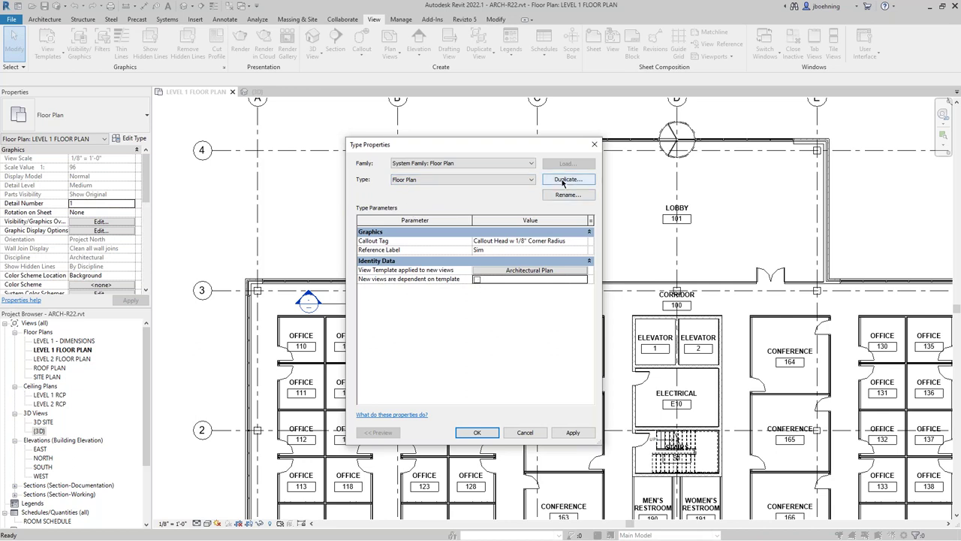
Step: Duplicate the Floor Plan type as Floor Plan 2 and make its new views dependent on the template
left_click(566, 180)
left_click(467, 314)
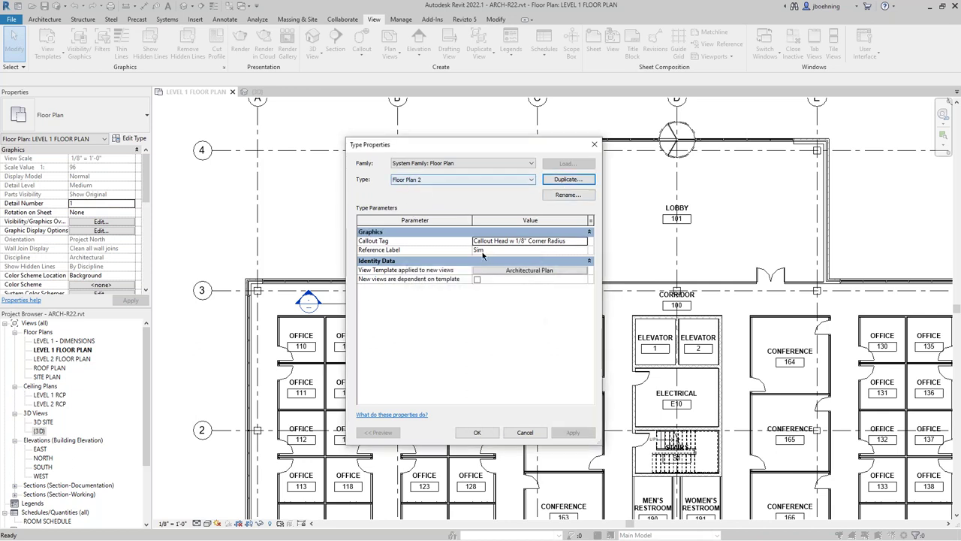
left_click(477, 279)
Step: Compare the Floor Plan and Floor Plan 2 type settings, and assign Floor Plan 2 to the Level 1 floor plan
left_click(519, 181)
left_click(516, 188)
left_click(512, 180)
left_click(508, 195)
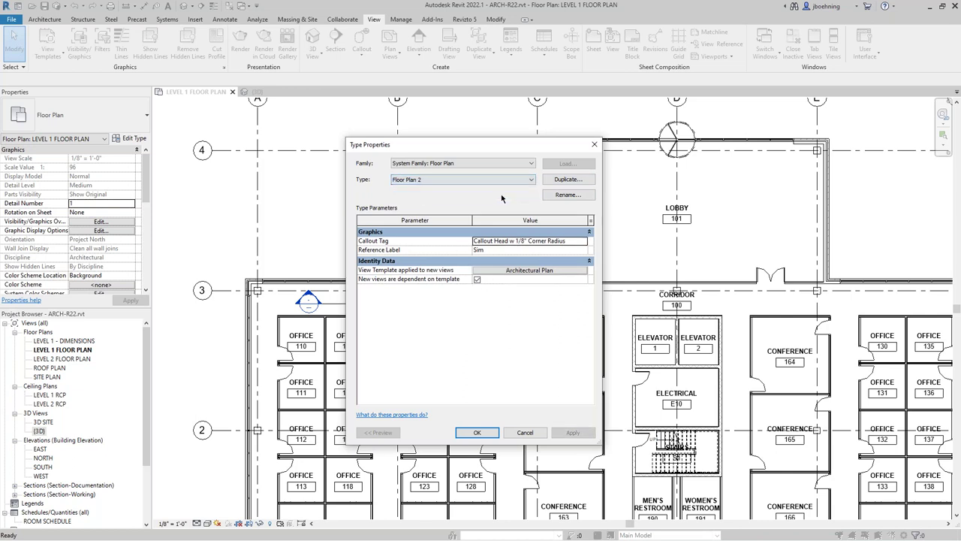
left_click(466, 433)
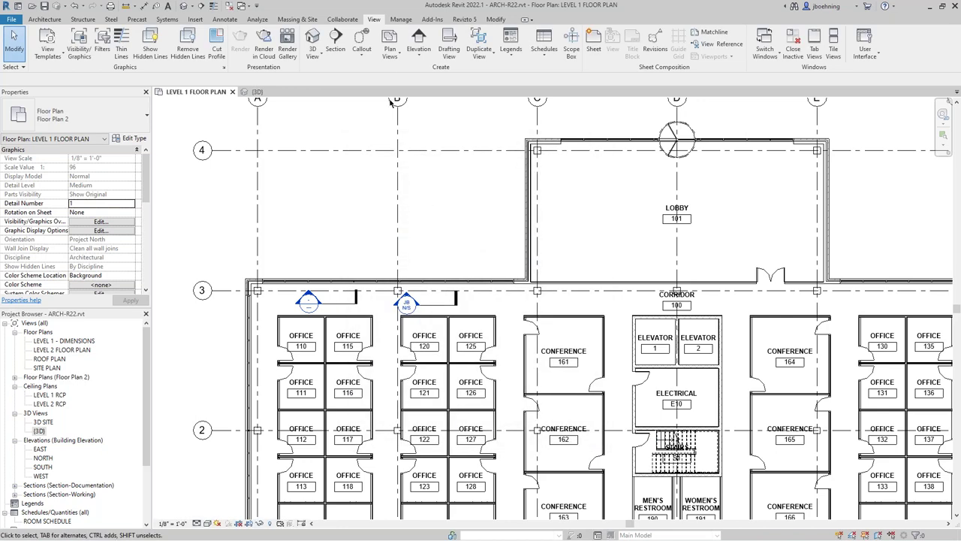
Step: Check which levels are offered for a new floor plan of type Floor Plan 2, without creating a view
left_click(390, 56)
left_click(405, 72)
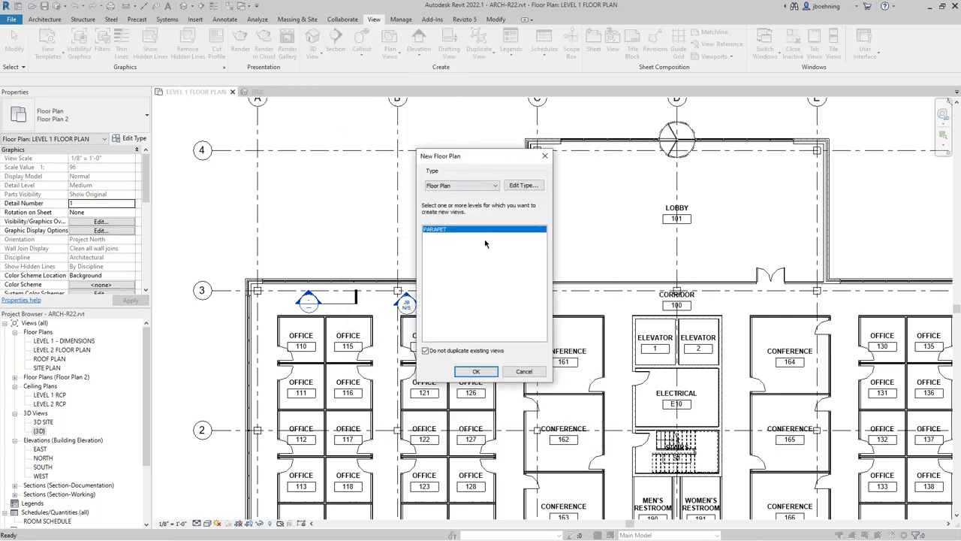
left_click(482, 187)
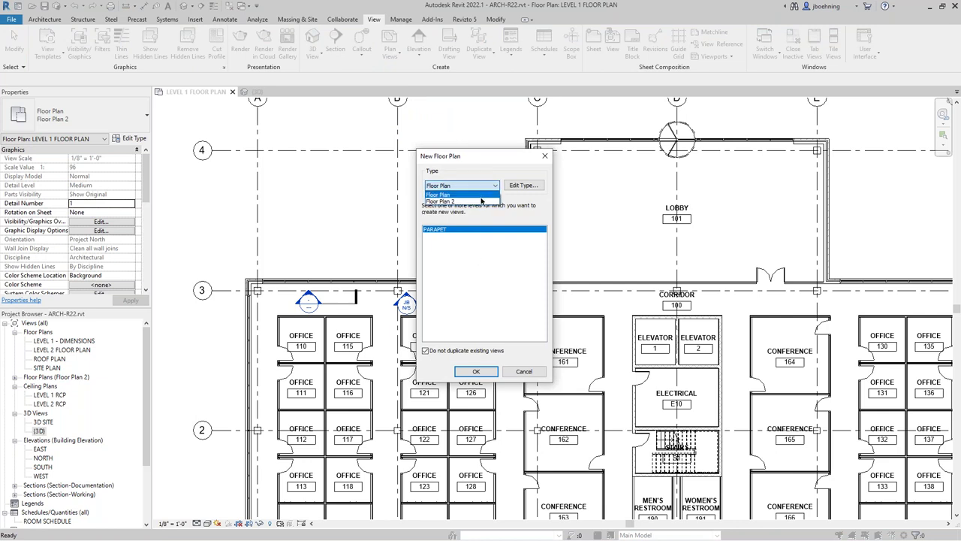
left_click(480, 201)
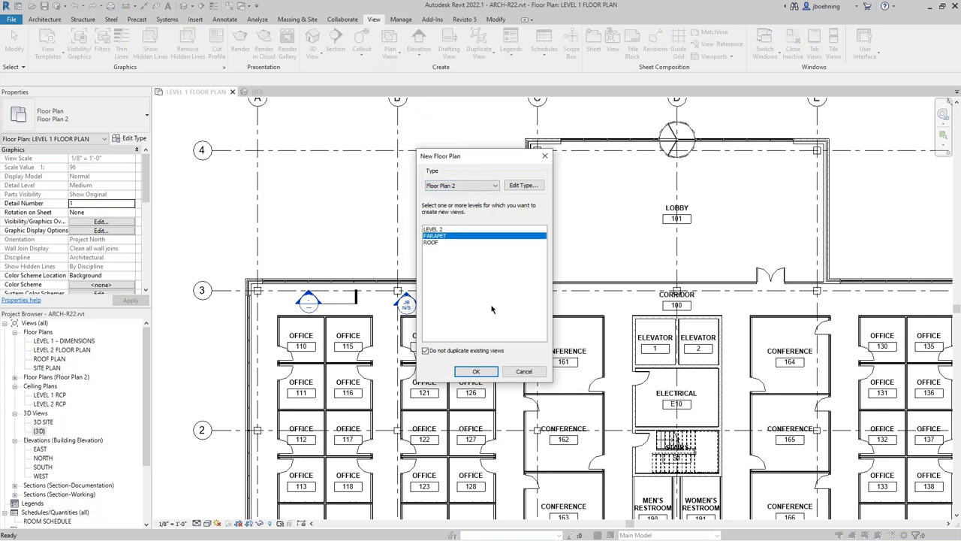
left_click(524, 371)
Step: Set new views at 1/4", 3/16" and 1/8" = 1'-0" scales to use the Medium detail level
middle_click_drag(328, 221, 350, 214)
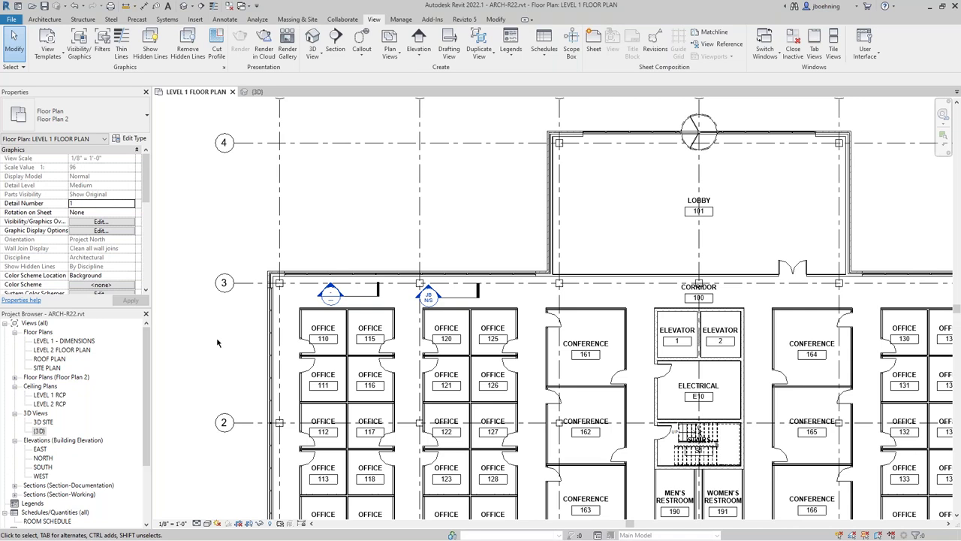
scroll(219, 340, "down", 3)
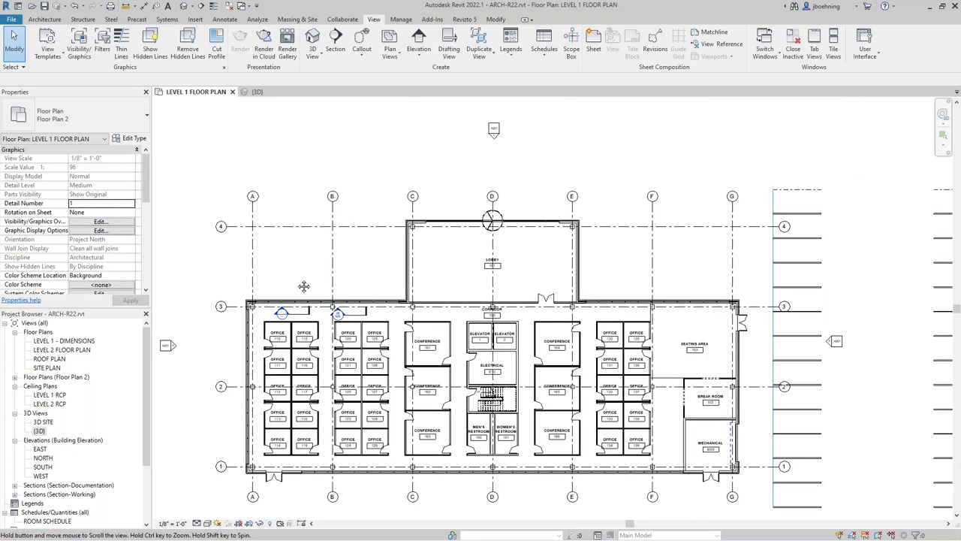
middle_click_drag(299, 284, 276, 267)
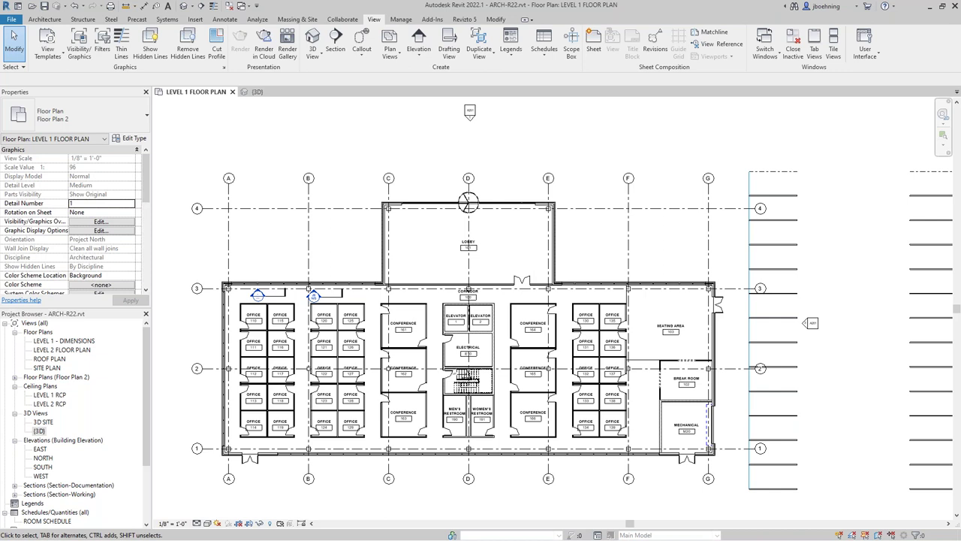
left_click(401, 20)
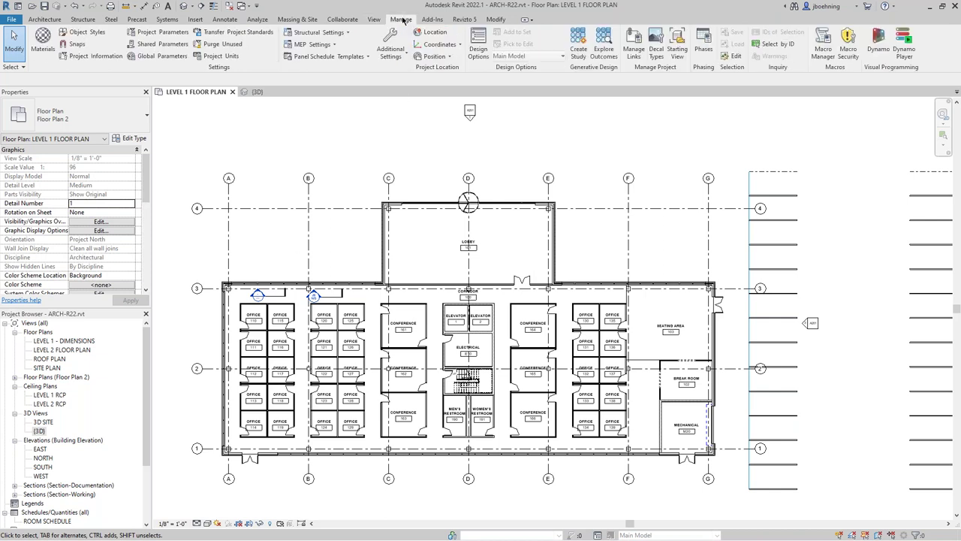
left_click(404, 58)
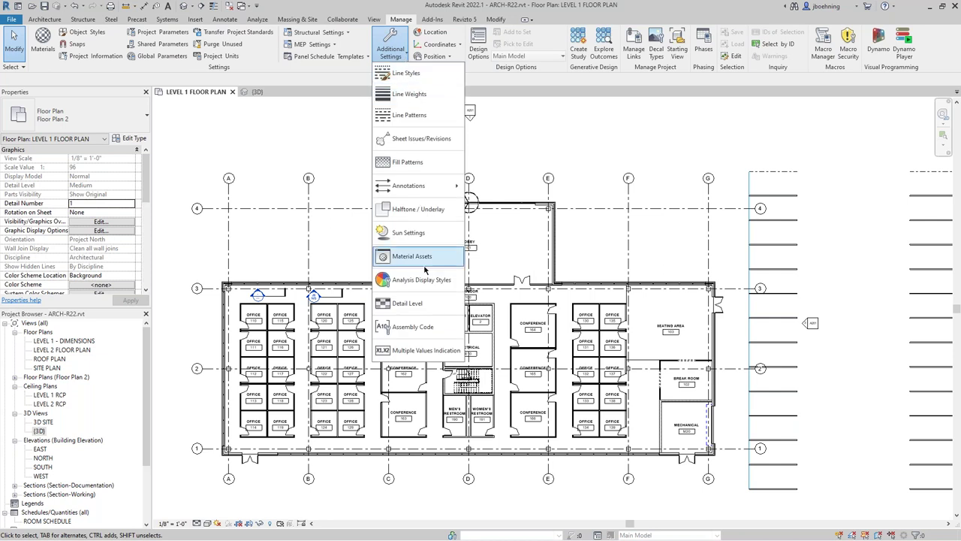
left_click(407, 303)
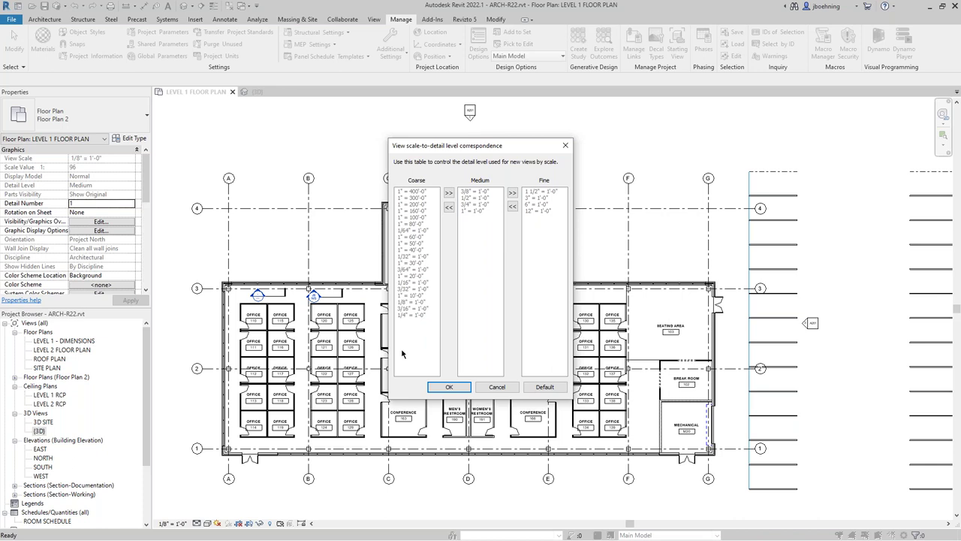
left_click(449, 194)
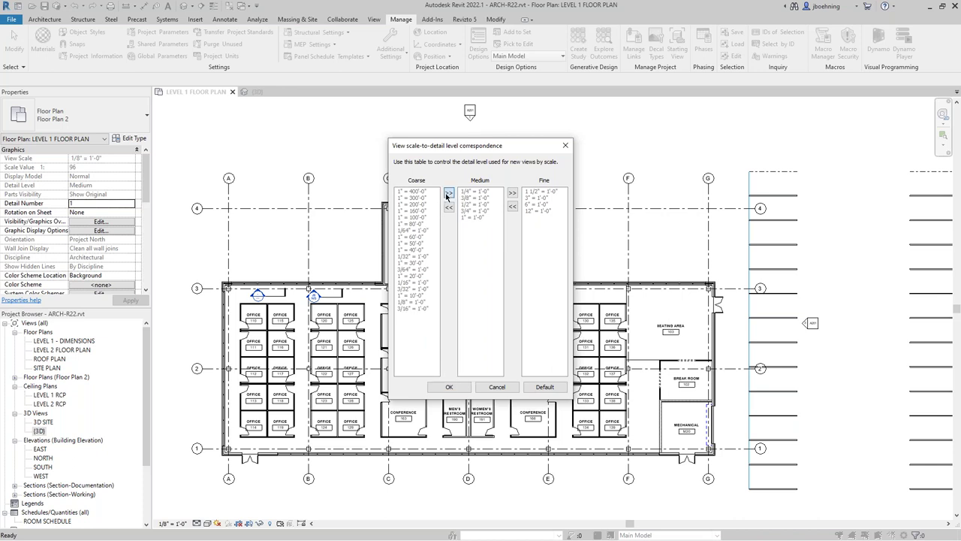
left_click(448, 194)
left_click(448, 193)
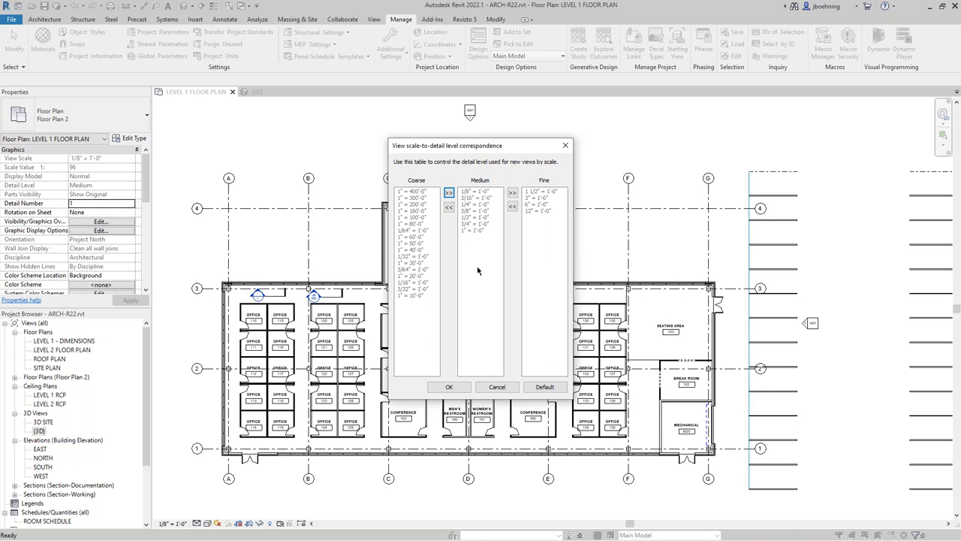
left_click(450, 387)
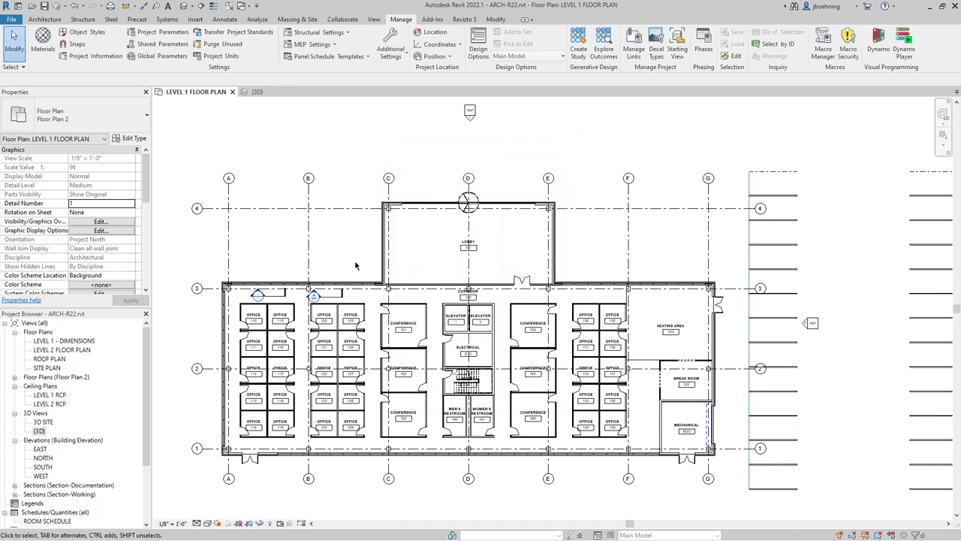
Step: Apply the Name color scheme from the Rooms category to the Level 1 floor plan
scroll(353, 260, "down", 3)
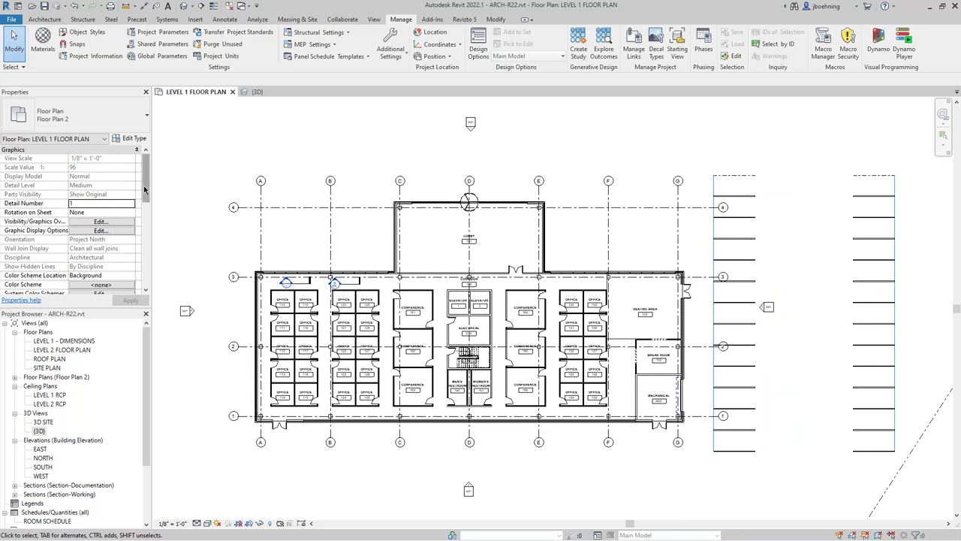
mouse_move(144, 190)
left_mouse_down()
mouse_move(142, 277)
mouse_move(145, 193)
left_mouse_up()
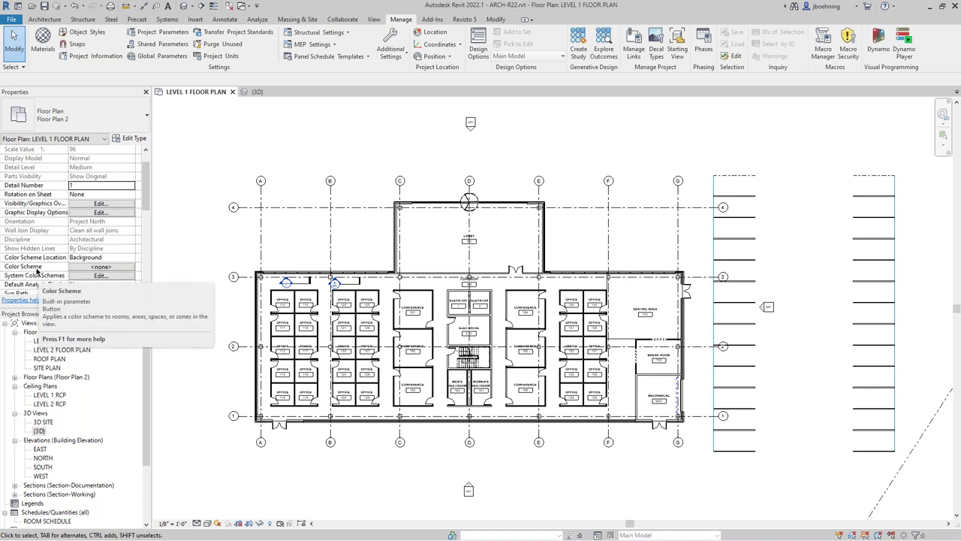
left_click(75, 273)
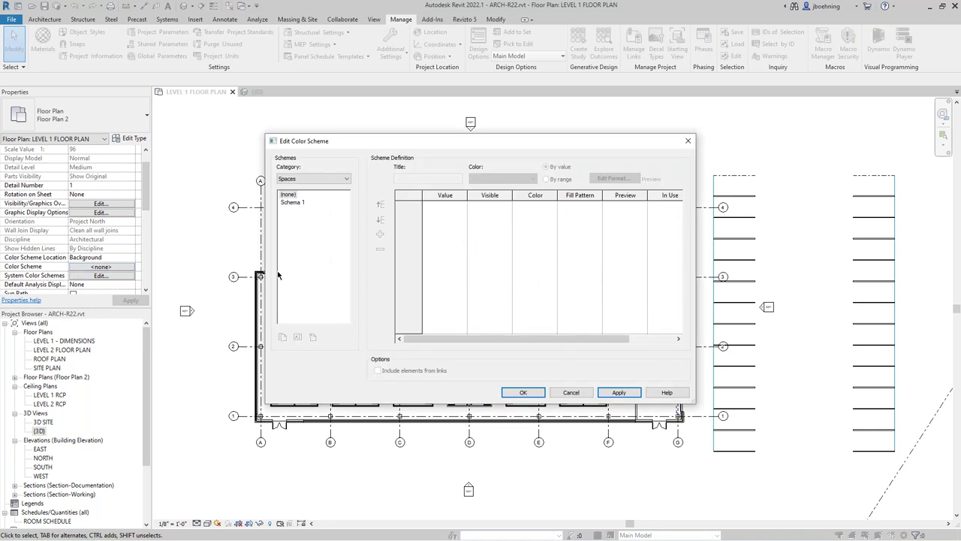
left_click(336, 180)
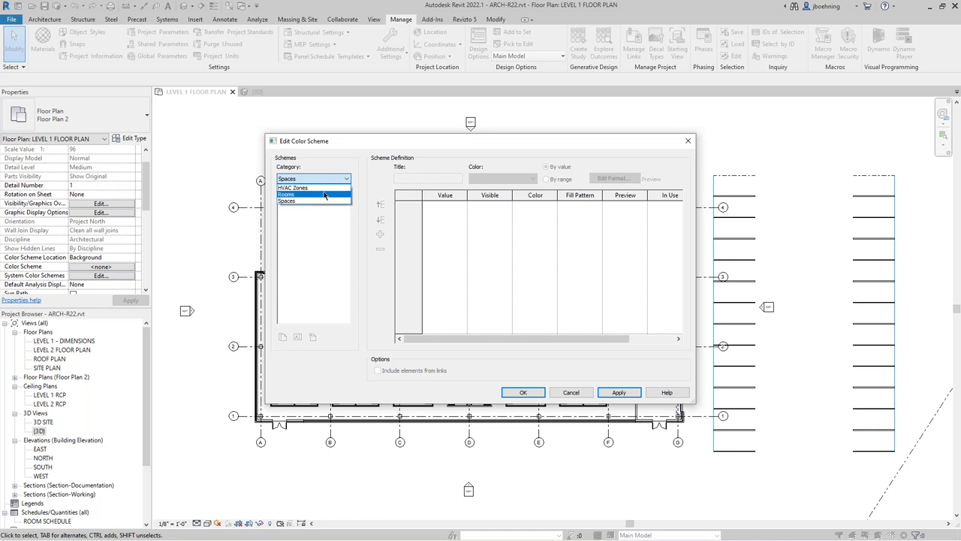
left_click(317, 193)
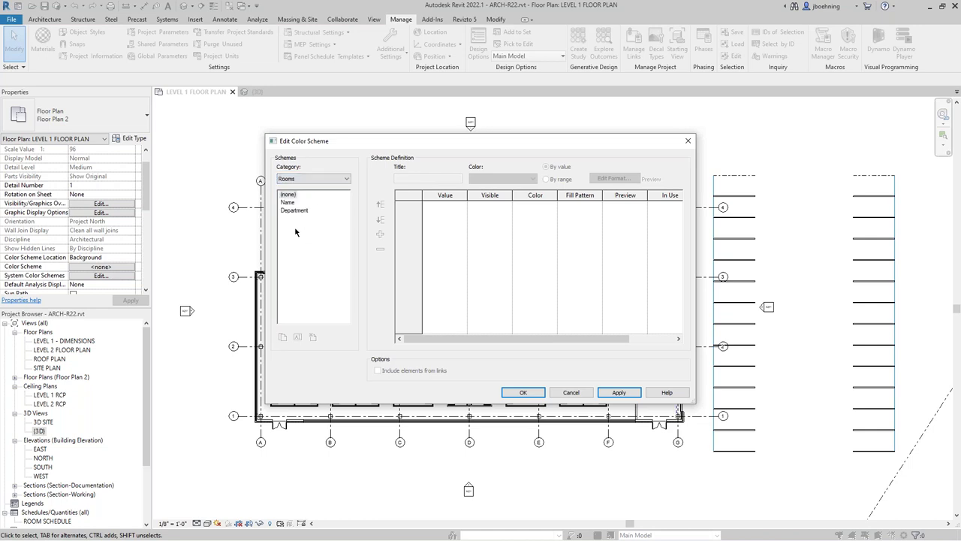
left_click(292, 203)
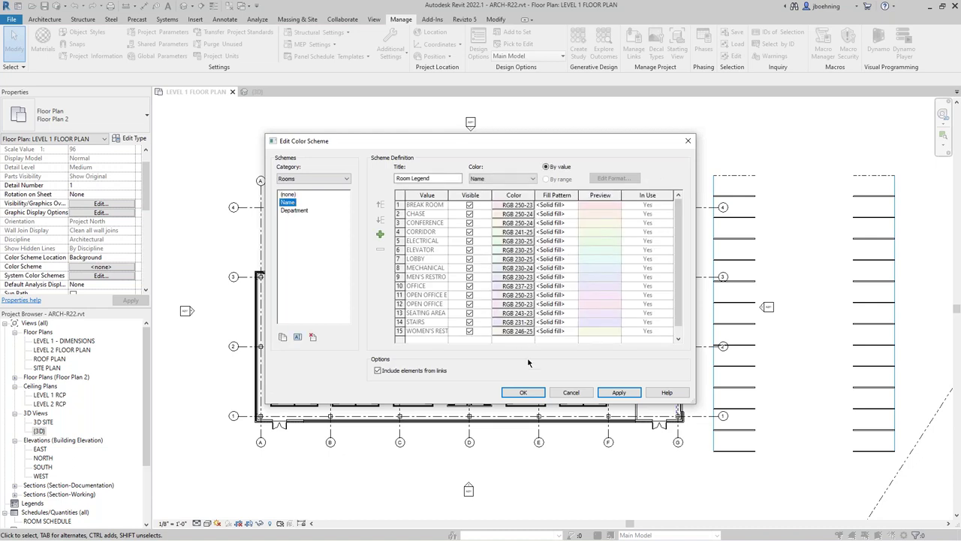
left_click(524, 392)
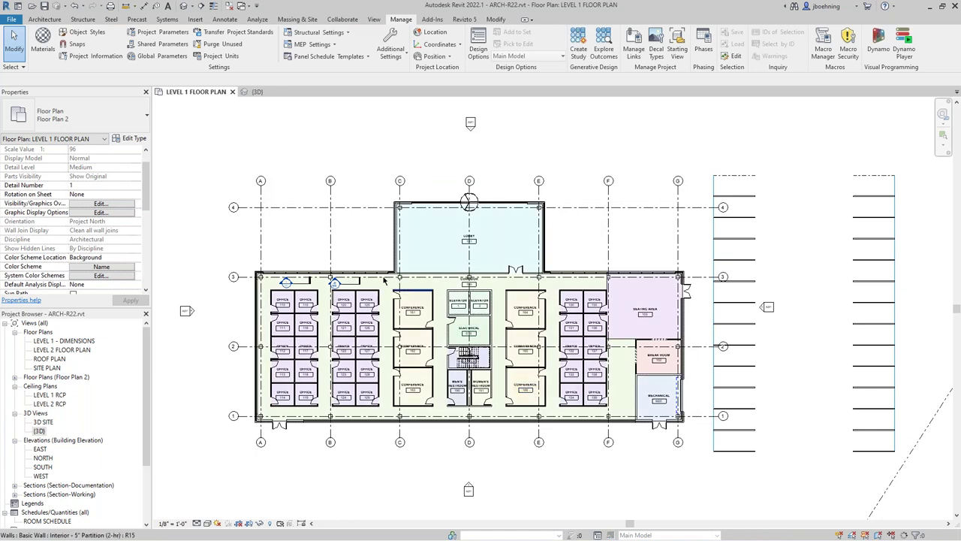
Step: Examine the room-colored floor plan and its Visibility/Graphic Overrides for model categories without changing anything
scroll(311, 253, "up", 3)
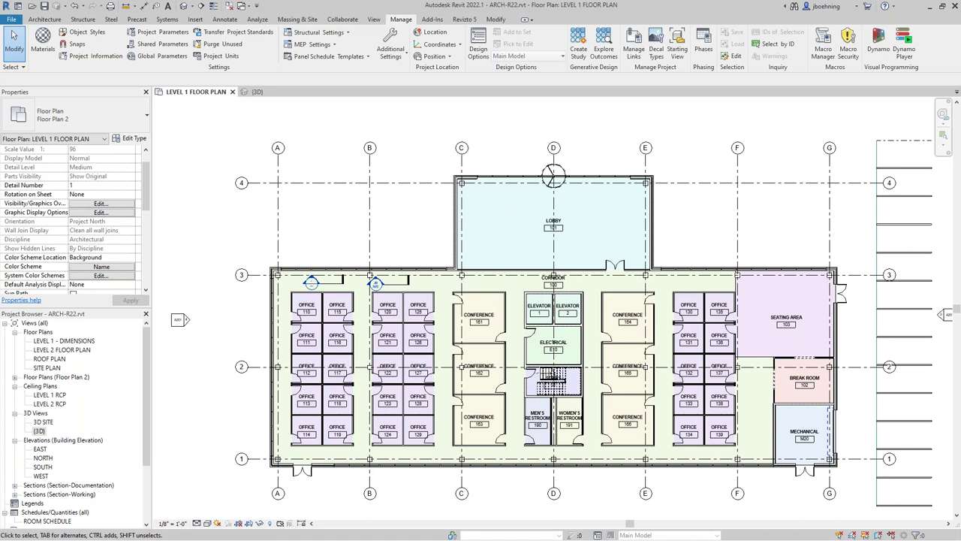
scroll(598, 113, "down", 3)
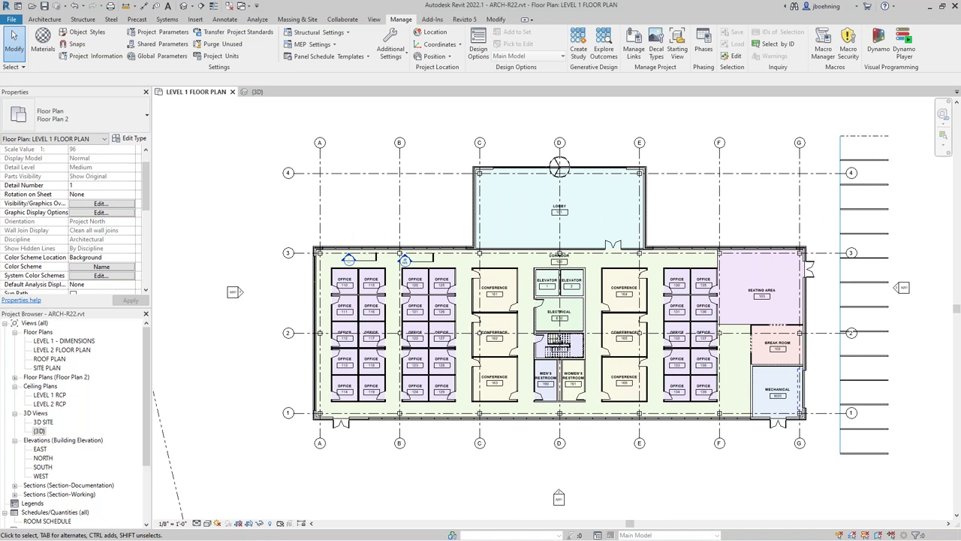
key("v")
key("g")
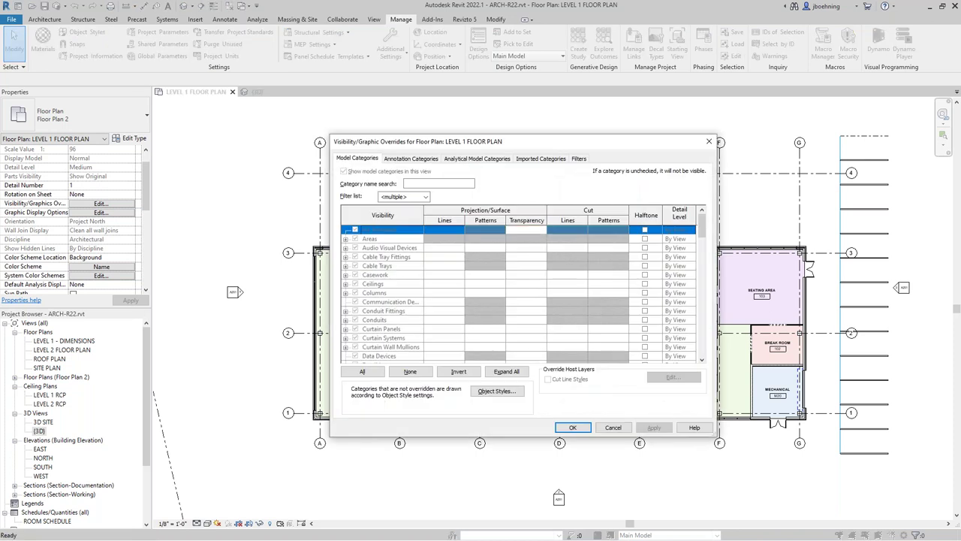
left_click(620, 428)
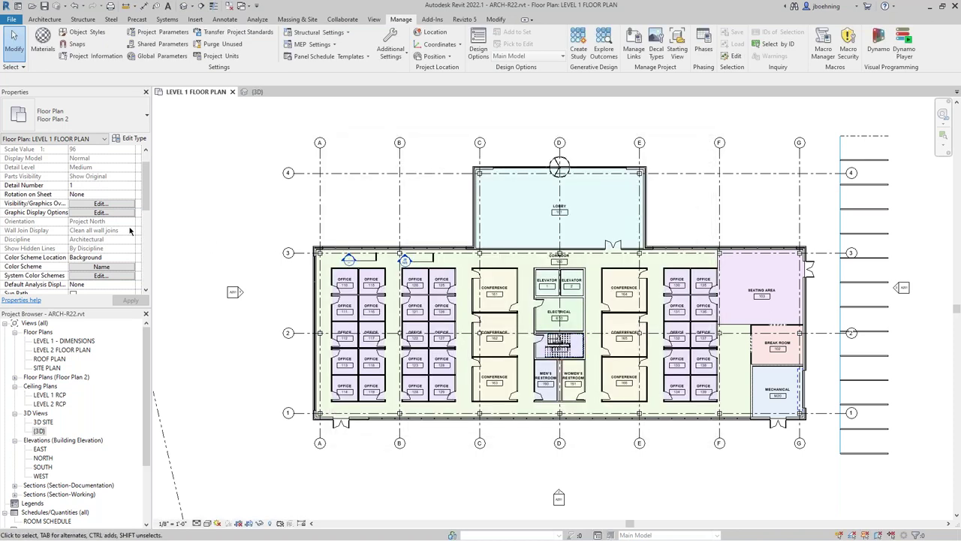
Step: Remove the Architectural Plan view template from the Level 1 floor plan by assigning <None>
scroll(125, 231, "down", 5)
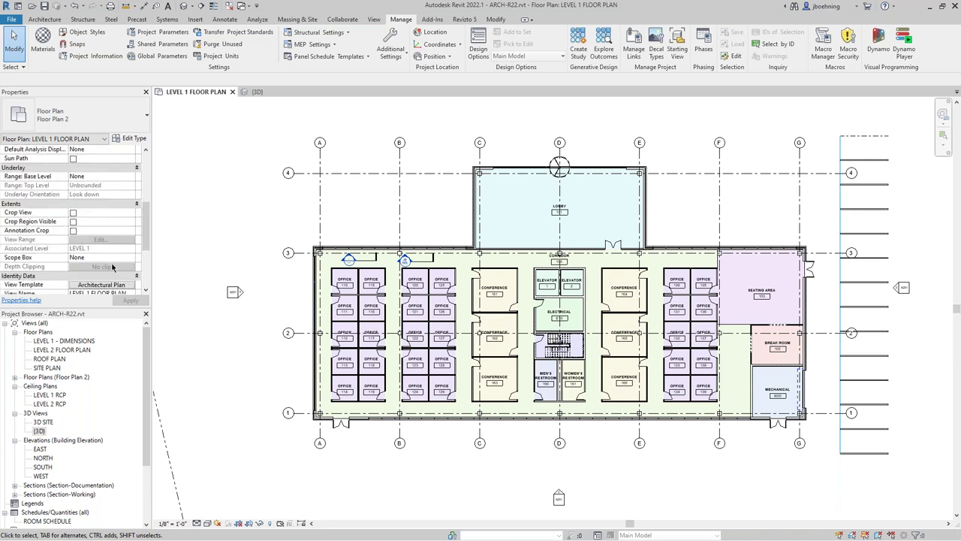
left_click(113, 284)
left_click(359, 272)
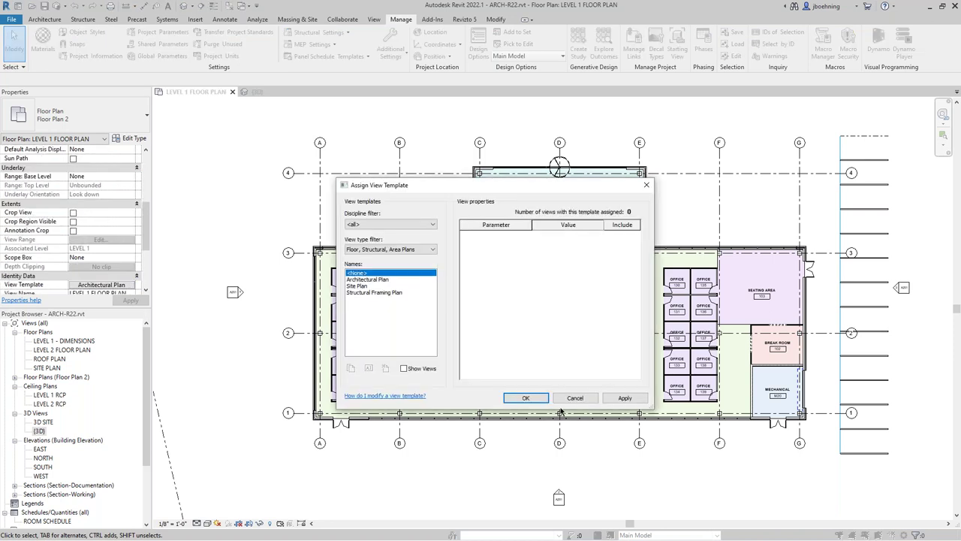
left_click(526, 398)
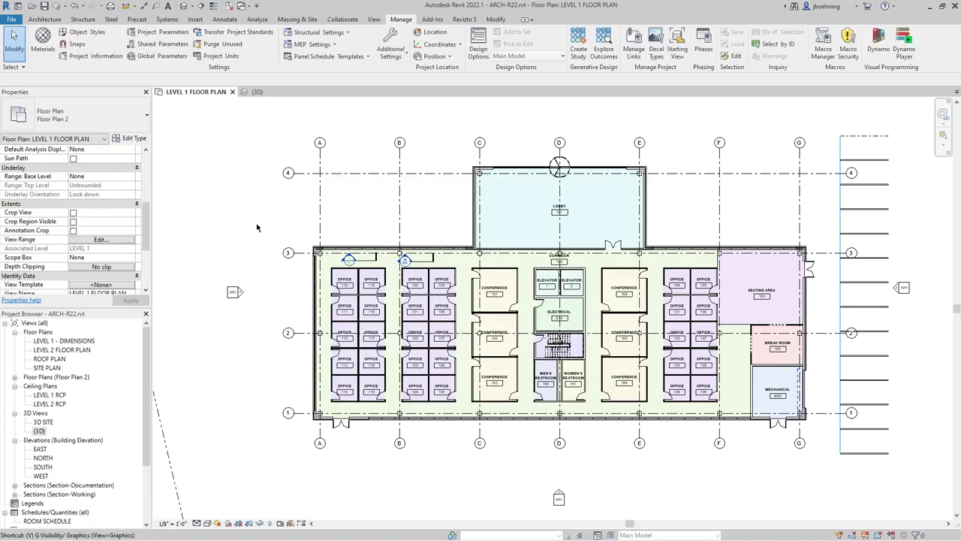
Step: Turn off the Color Fill subcategory of Rooms in the Level 1 floor plan's Visibility/Graphic Overrides and apply the change
key("g")
scroll(412, 298, "down", 10)
left_click(390, 293)
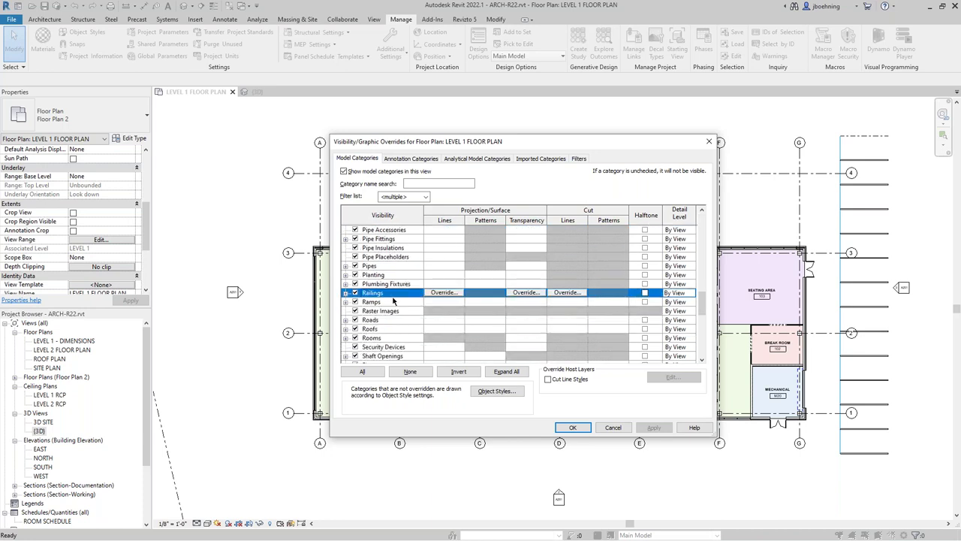
scroll(395, 301, "down", 2)
left_click(373, 294)
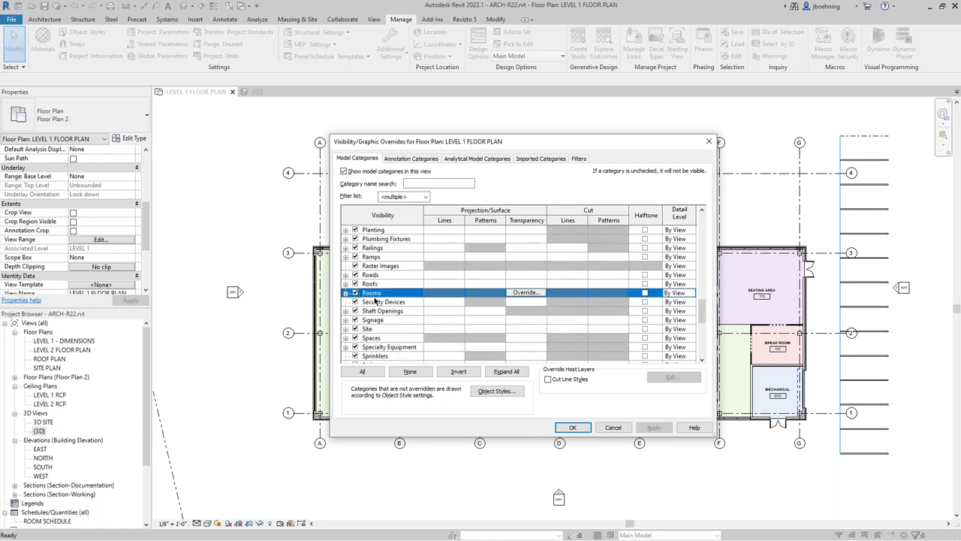
left_click(345, 293)
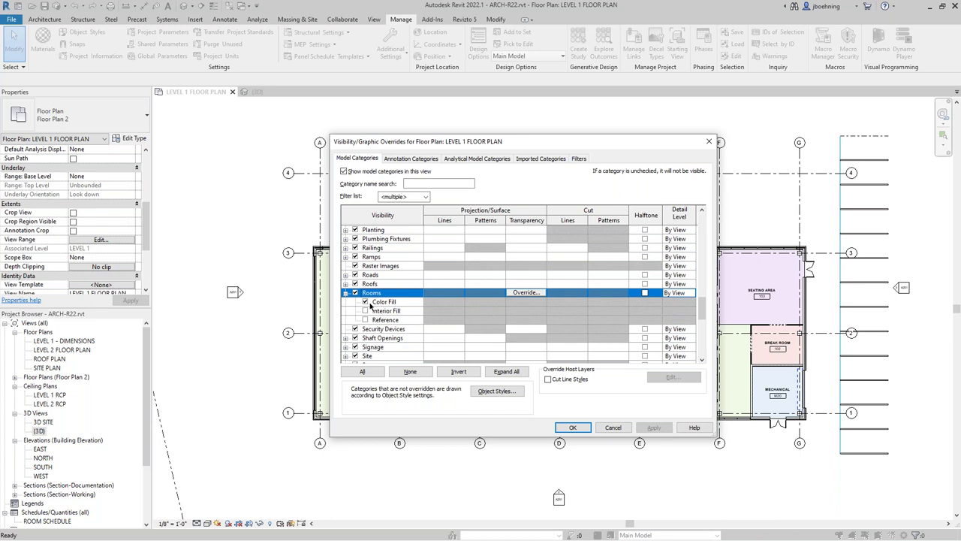
left_click(365, 302)
left_click(652, 428)
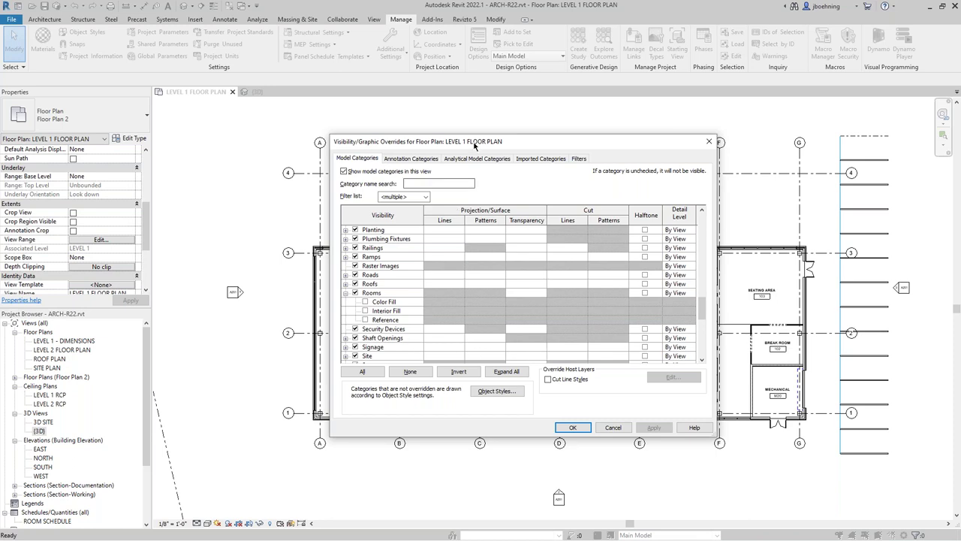
Step: Turn on the Interior Fill and Reference subcategories of Rooms in the Level 1 floor plan and accept the overrides
left_click_drag(475, 145, 605, 148)
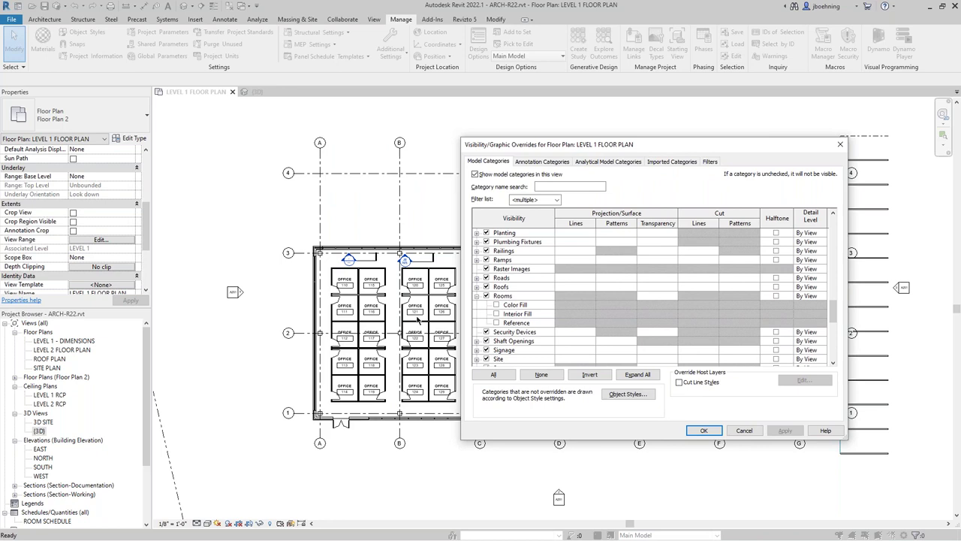
left_click(496, 314)
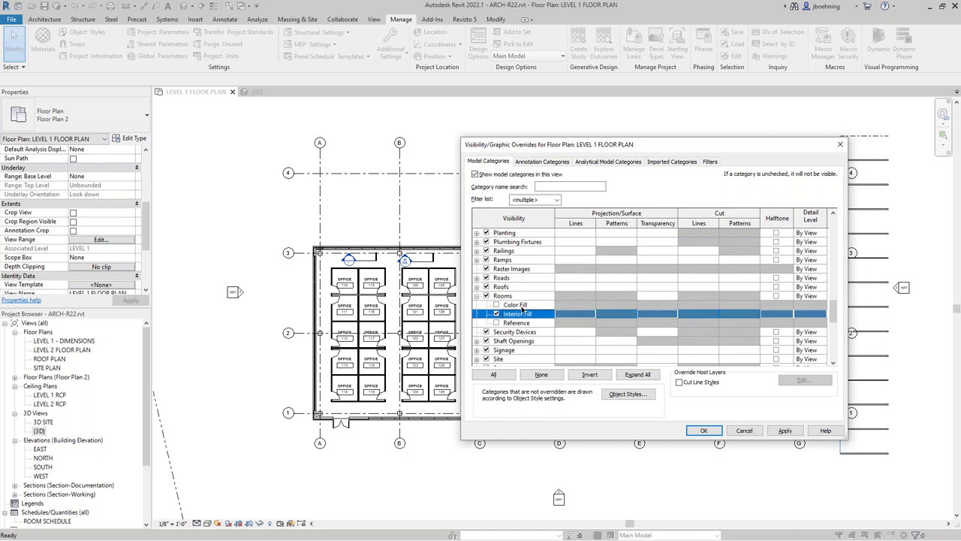
left_click(785, 431)
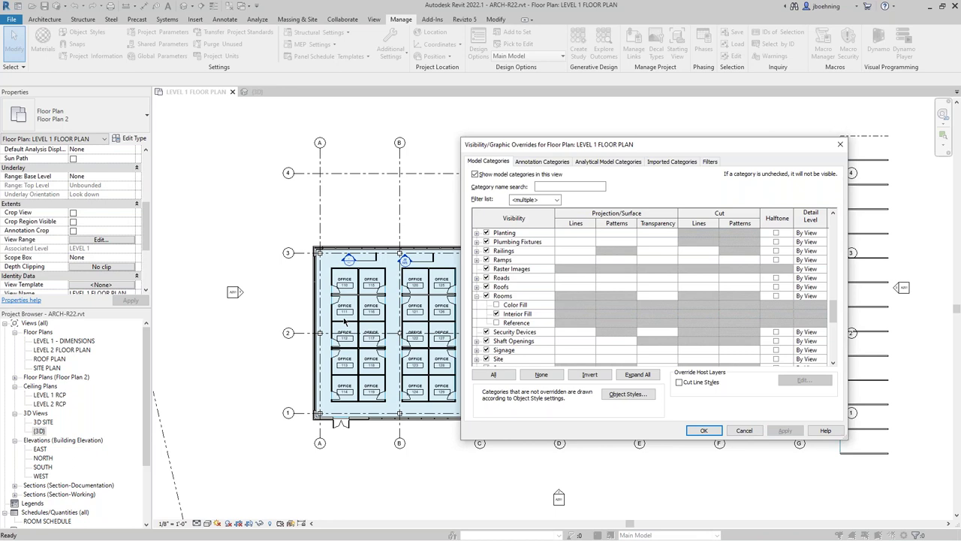
left_click(496, 322)
left_click(785, 430)
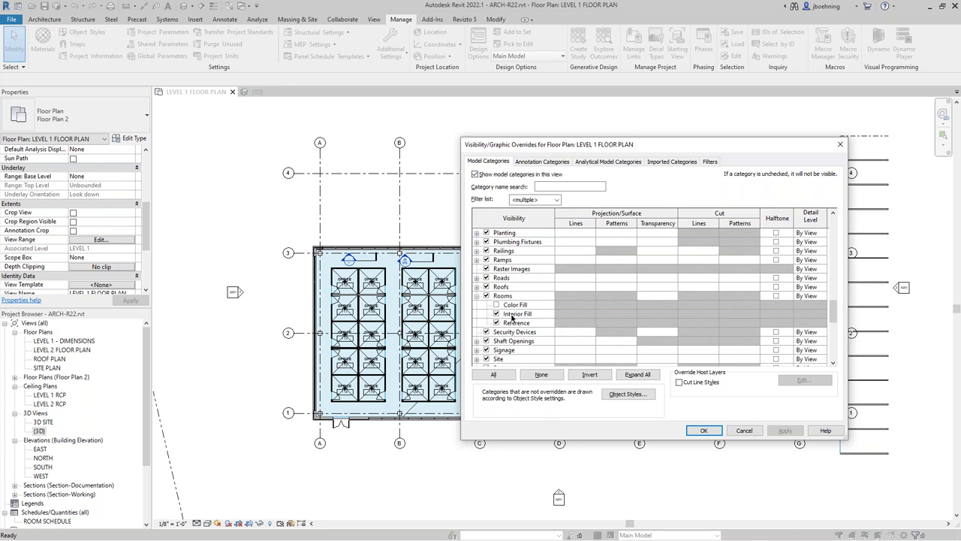
left_click_drag(625, 143, 495, 144)
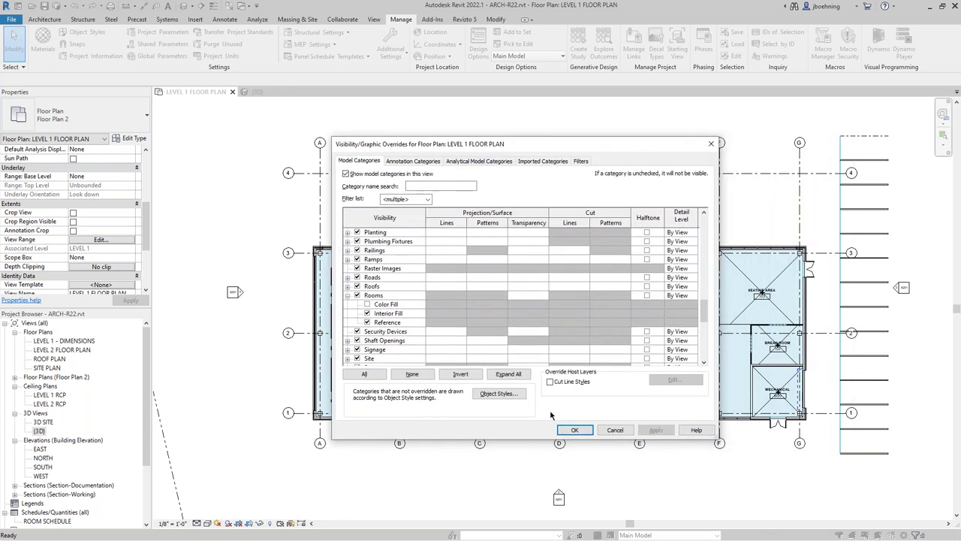
left_click(574, 430)
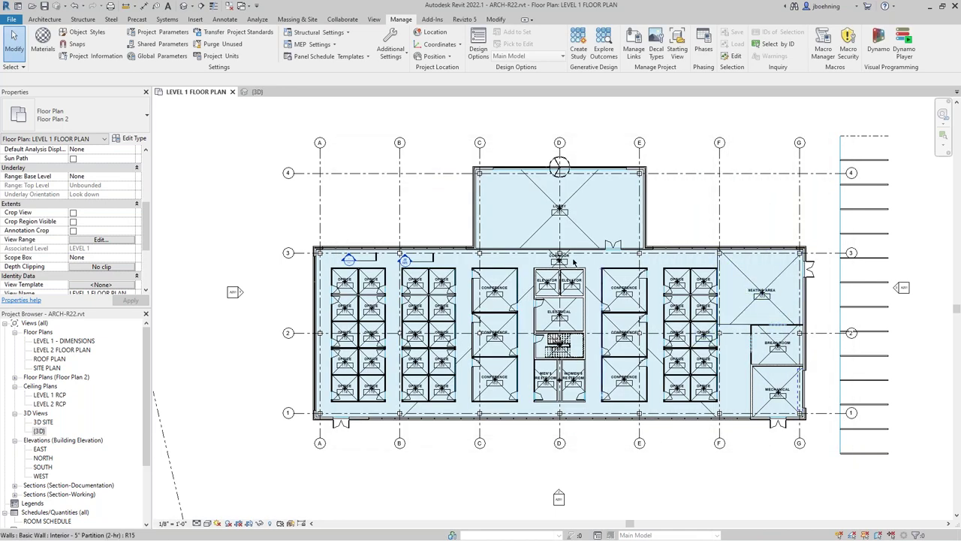
middle_click_drag(660, 277, 612, 301)
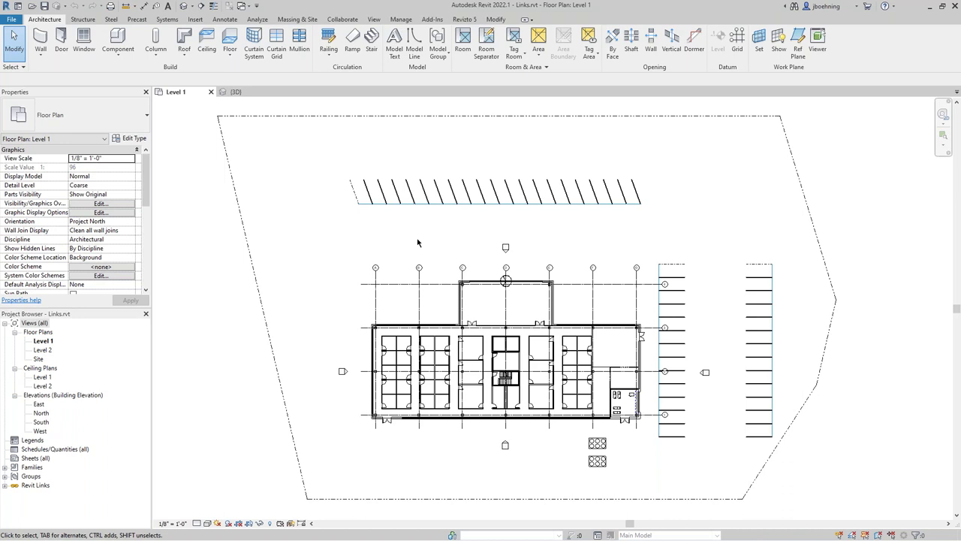
Step: Switch the discipline of the Level 1 floor plan in Links.rvt to Mechanical and then to Electrical
scroll(375, 306, "up", 1)
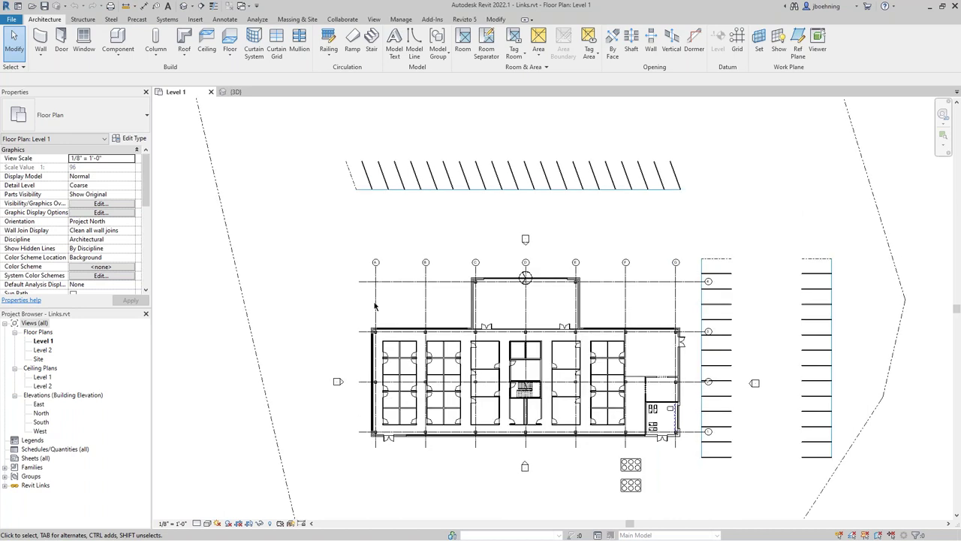
left_click(132, 240)
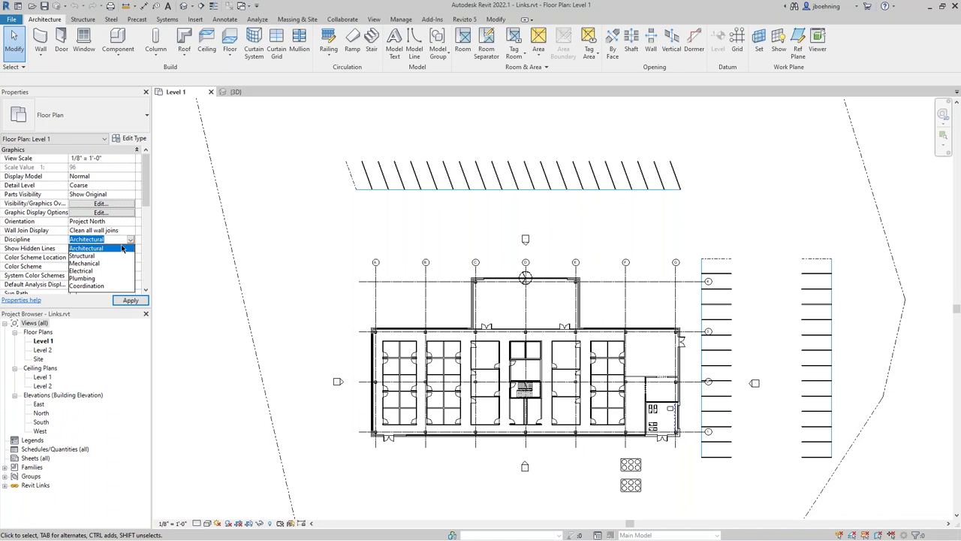
left_click(118, 248)
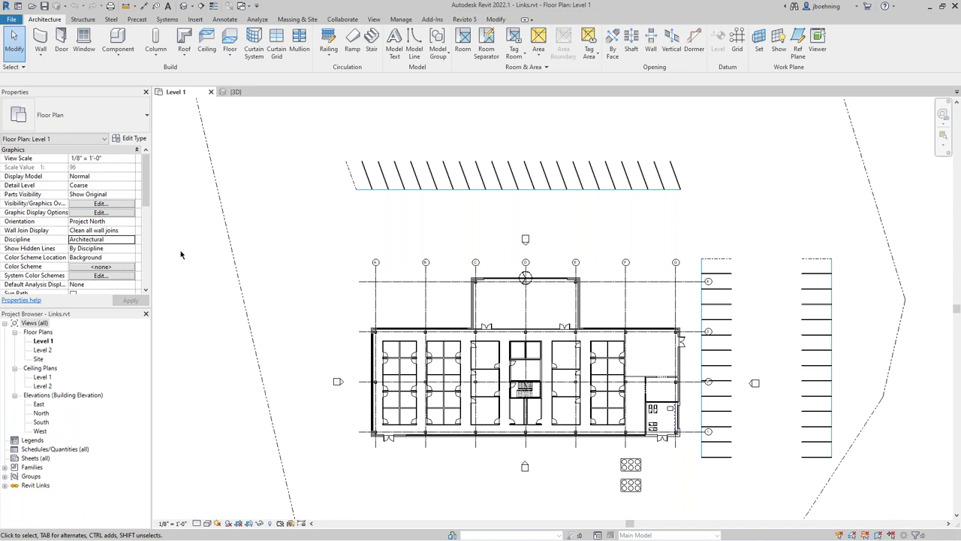
left_click(131, 239)
left_click(102, 264)
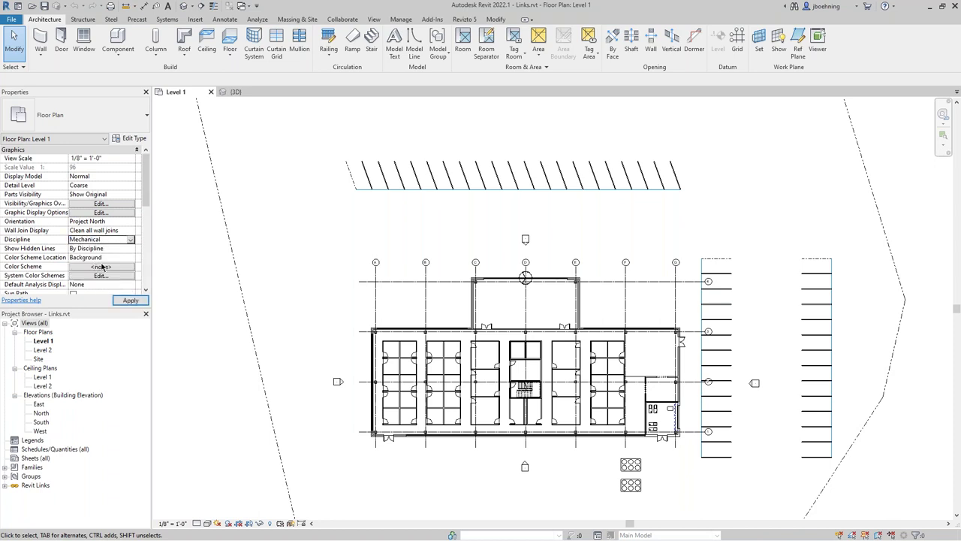
left_click(132, 241)
left_click(100, 274)
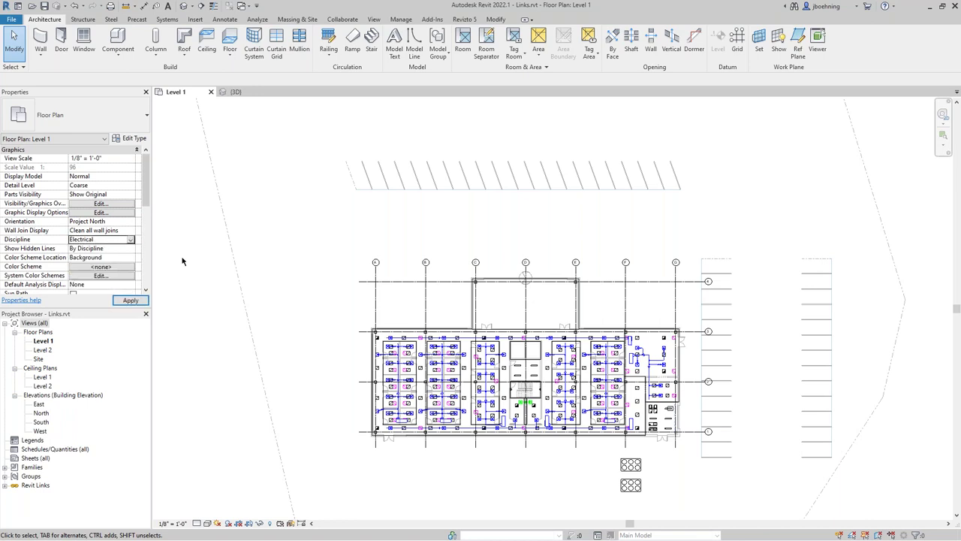
Step: Switch the Level 1 floor plan's discipline to Plumbing and then to Coordination
left_click(131, 239)
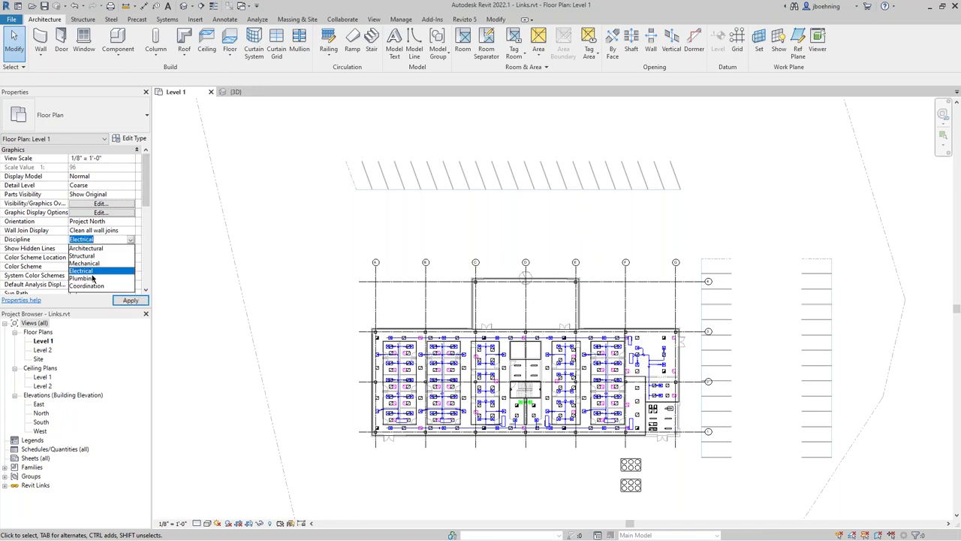
left_click(93, 279)
left_click(131, 239)
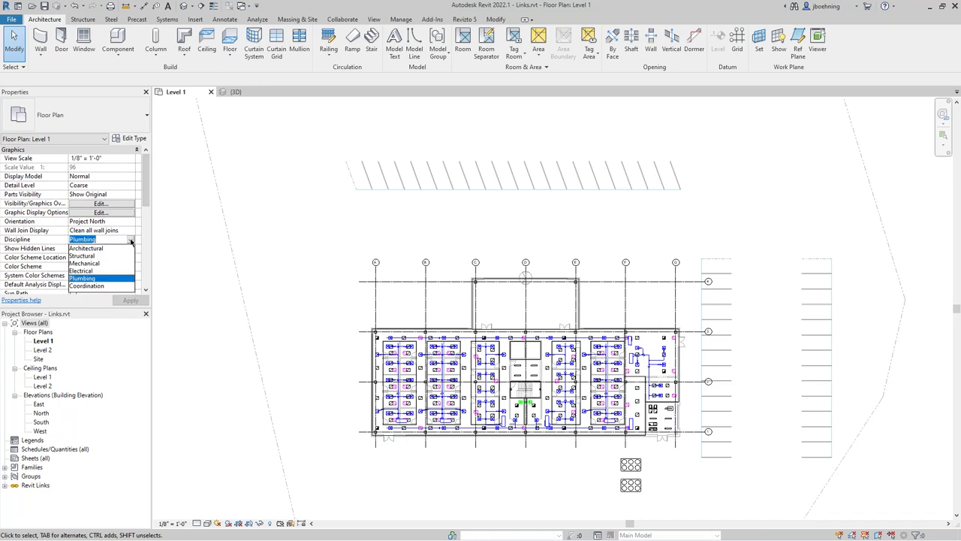
left_click(88, 286)
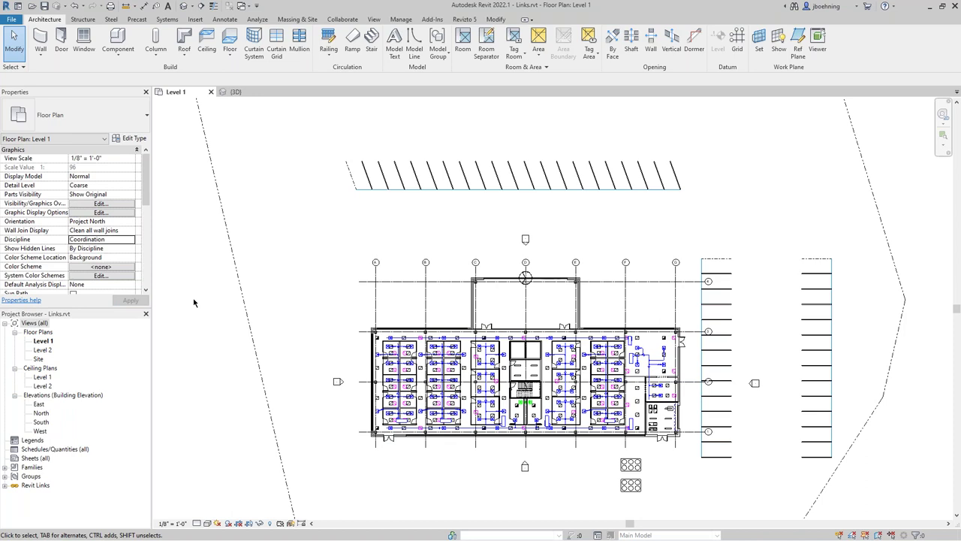
left_click(131, 241)
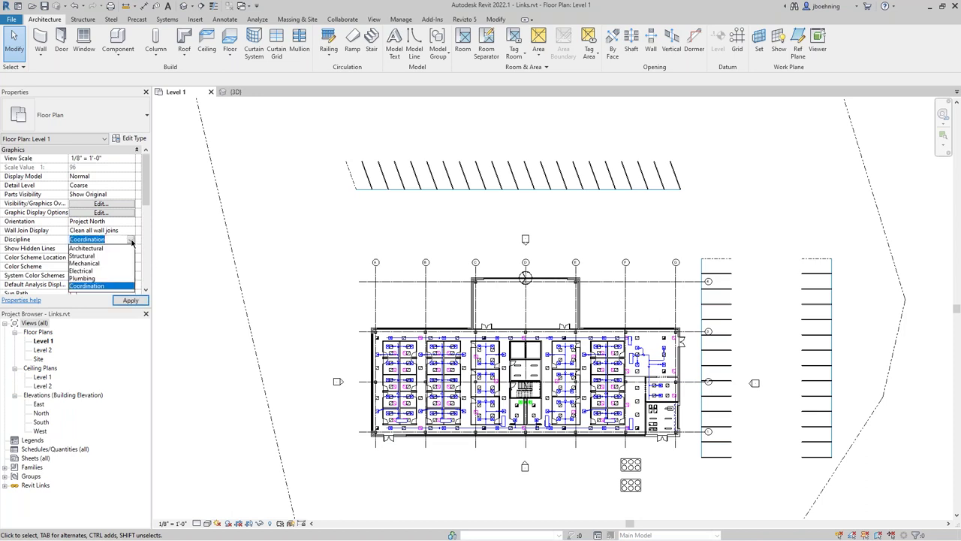
left_click(131, 241)
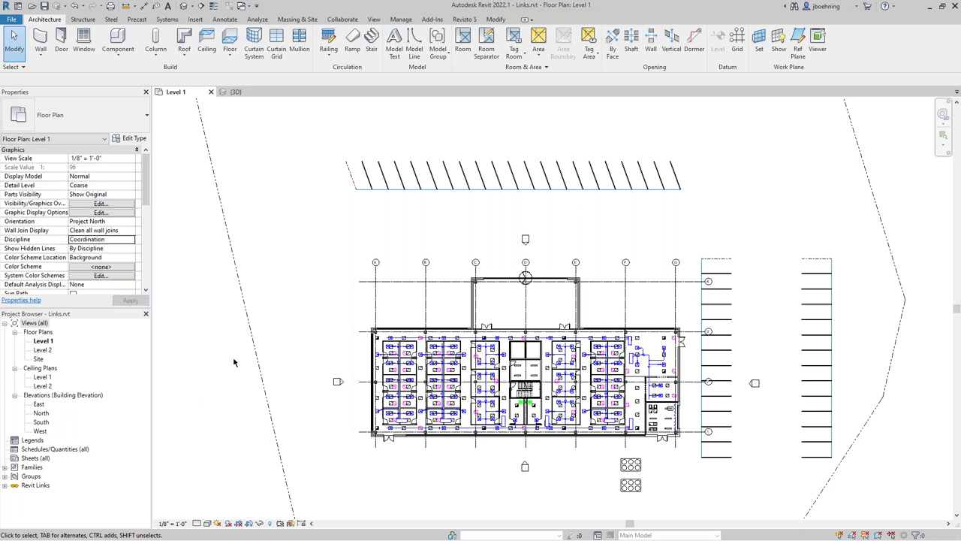
Step: Open the default 3D view of the linked models and set its discipline to Mechanical
left_click(183, 6)
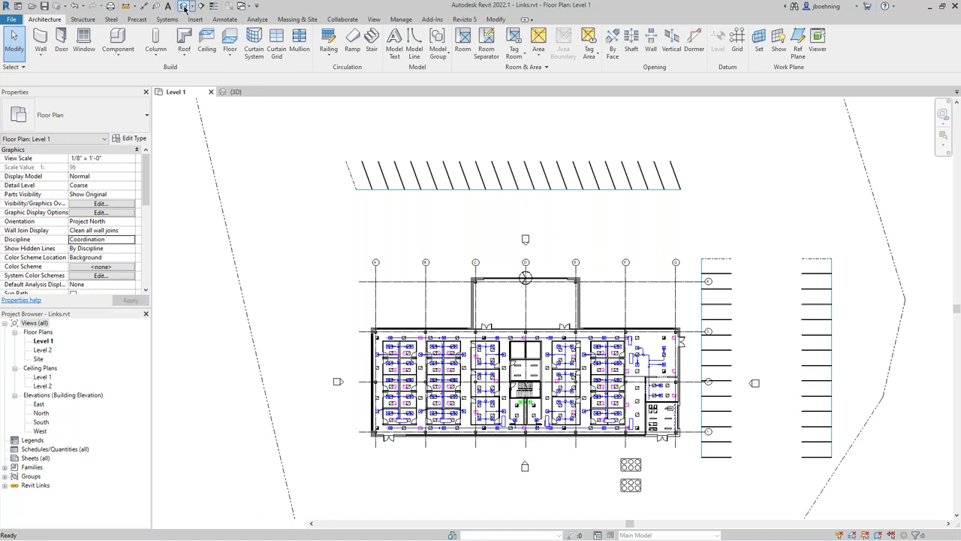
scroll(445, 340, "up", 3)
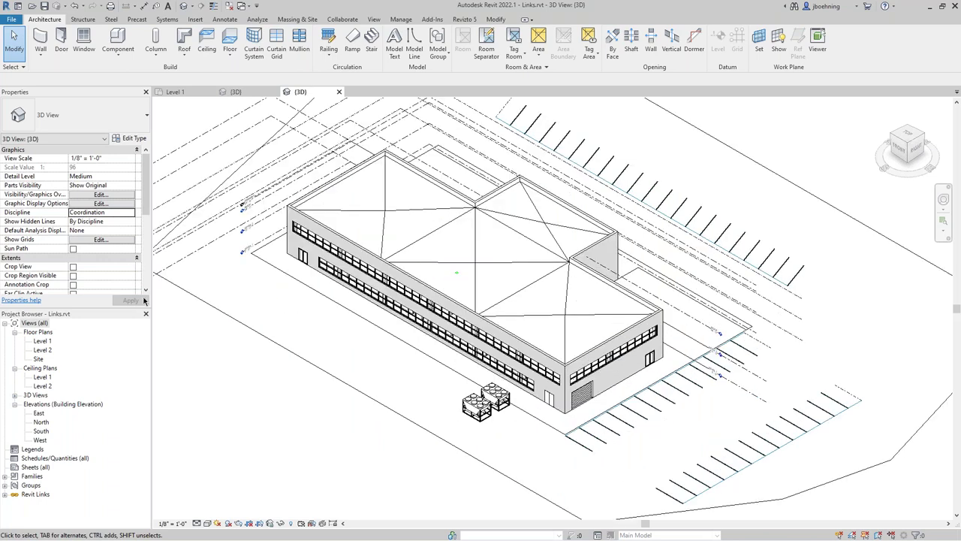
left_click(131, 213)
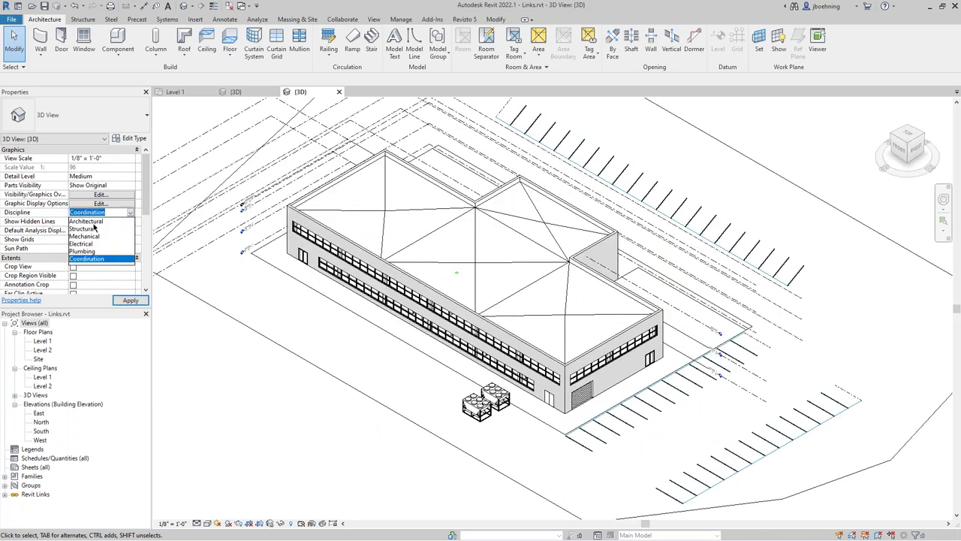
left_click(89, 236)
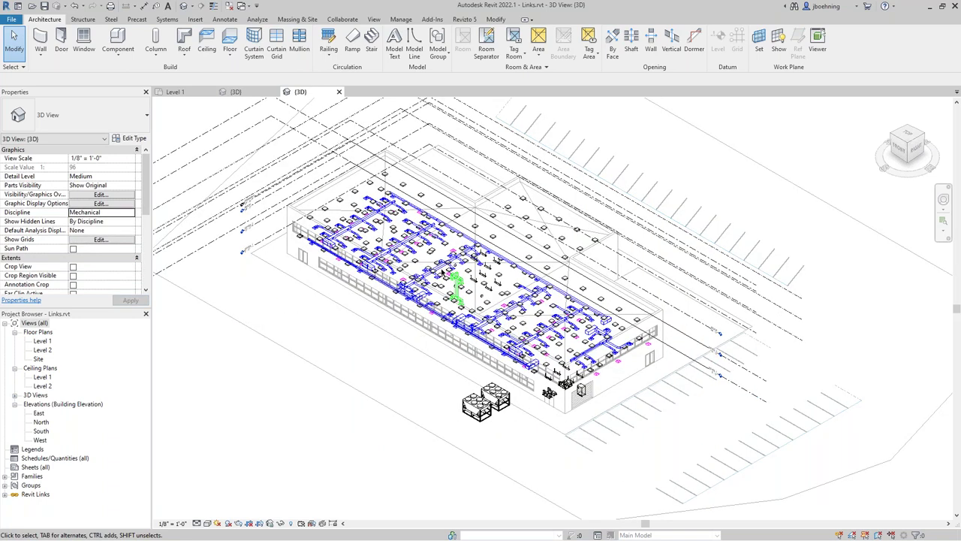
scroll(500, 266, "up", 2)
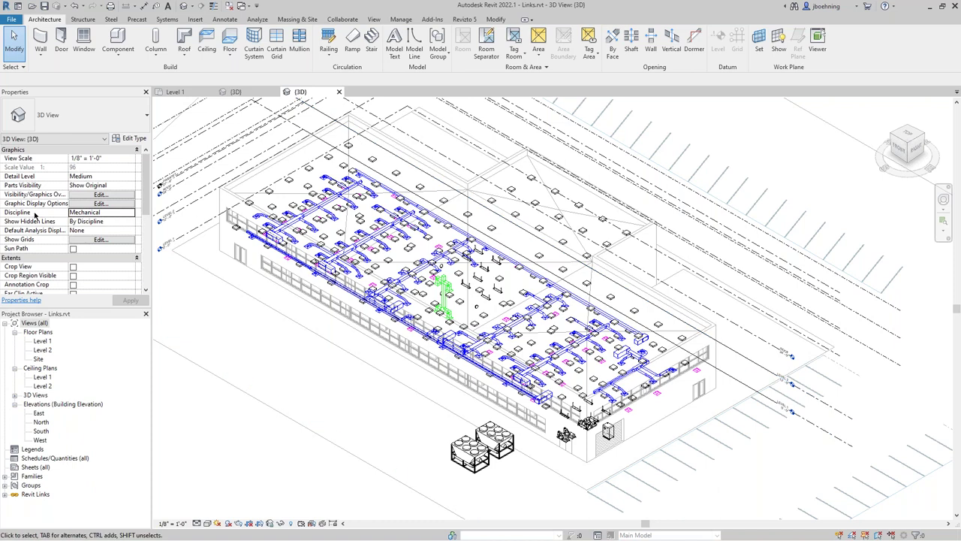
Step: Set the 3D view's discipline to Architectural
left_click(131, 213)
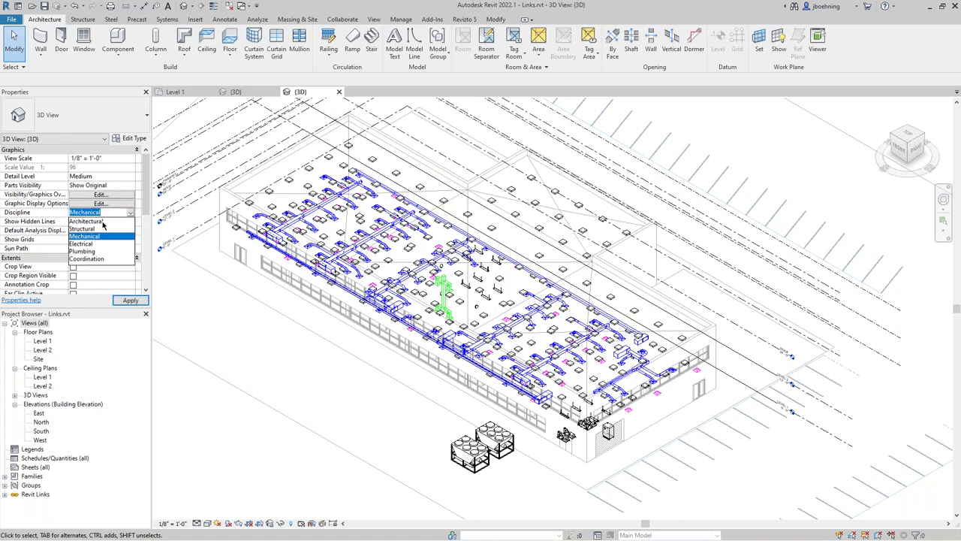
left_click(90, 221)
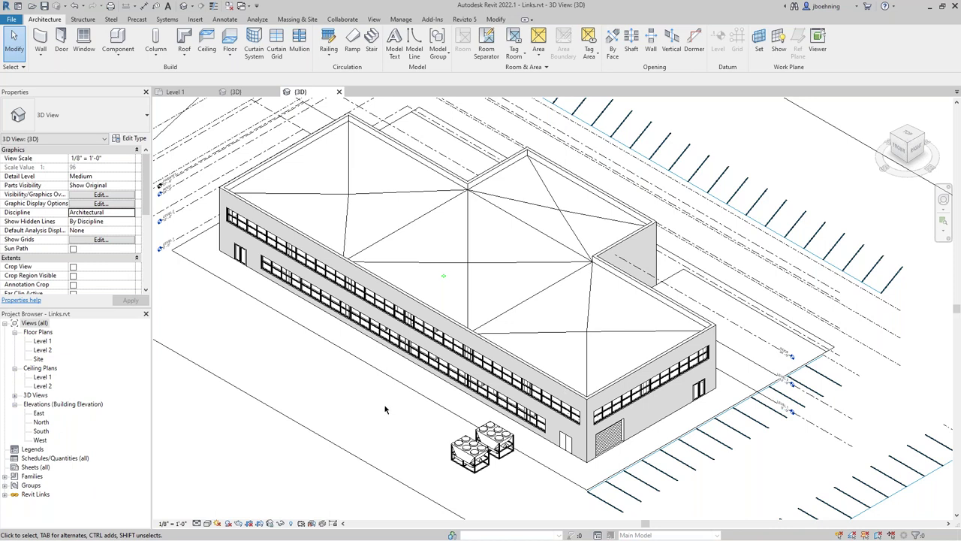
scroll(384, 410, "down", 3)
Step: Close the 3D view and set the Level 1 floor plan's discipline to Mechanical
left_click(339, 92)
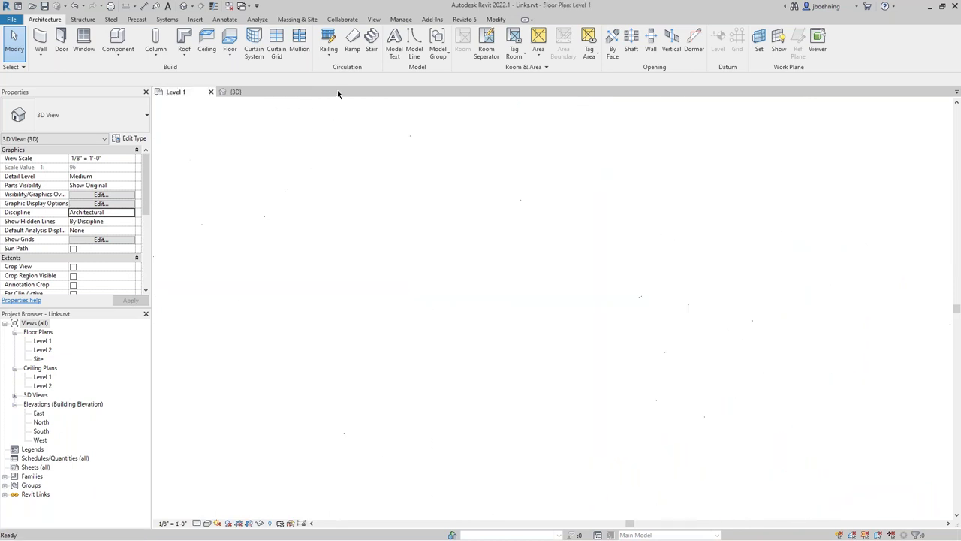
middle_click_drag(316, 275, 311, 249)
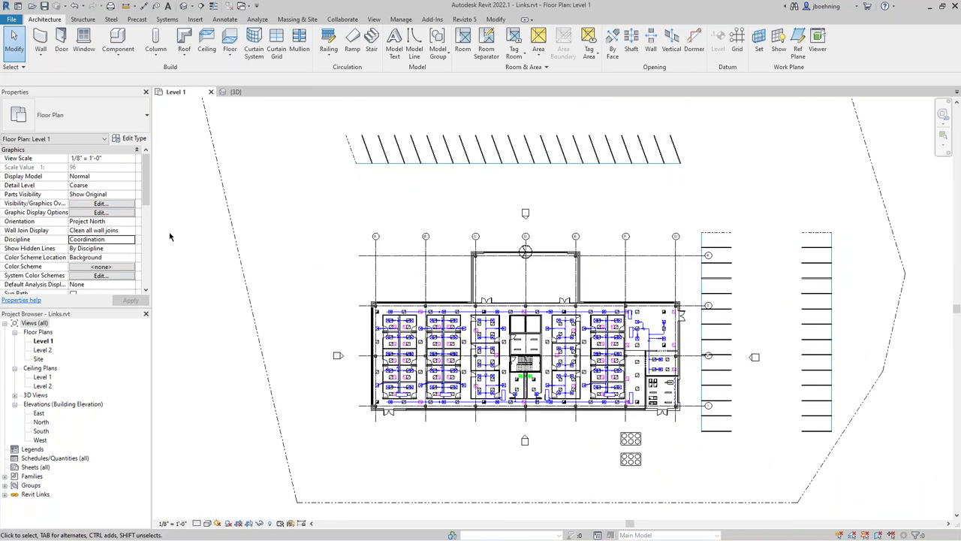
left_click(131, 239)
left_click(101, 263)
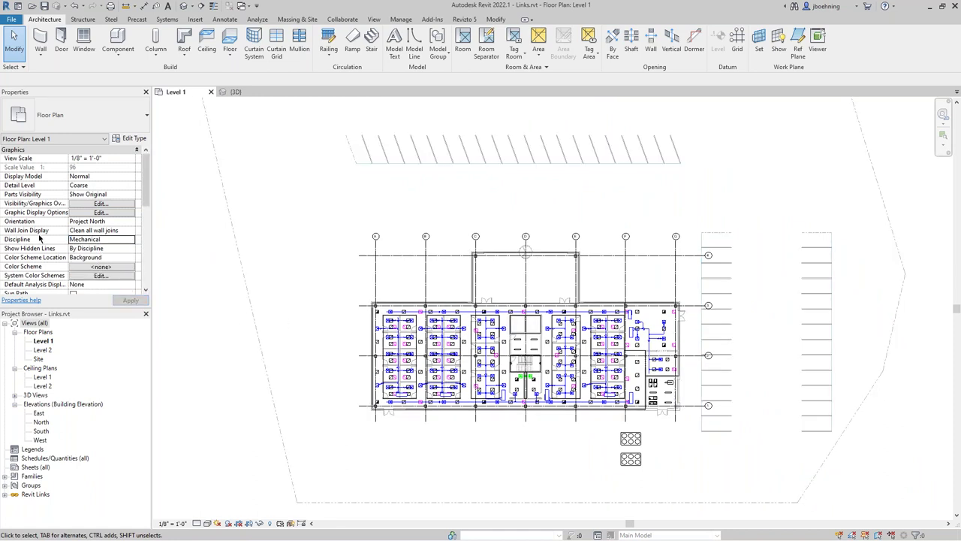
scroll(359, 356, "up", 2)
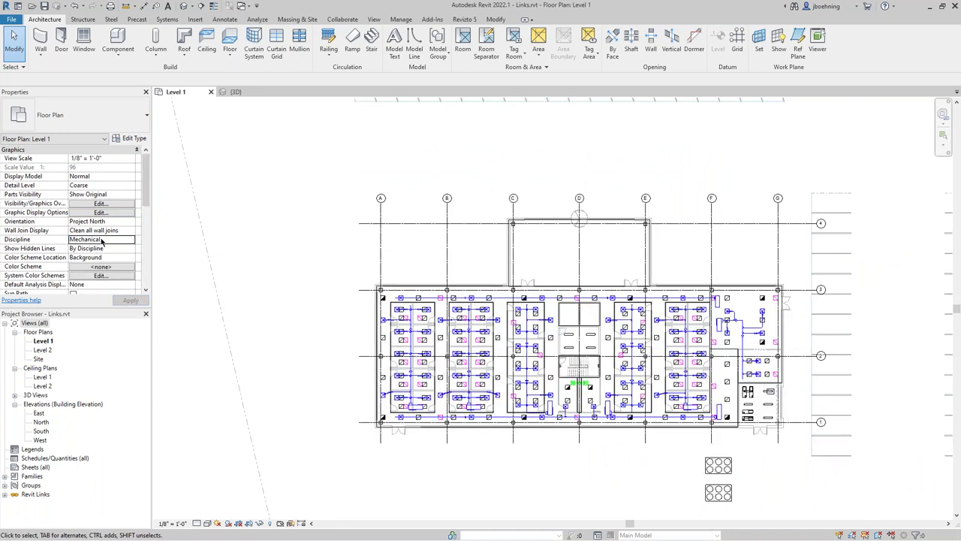
Step: Set the project's halftone brightness to 85 in the Halftone/Underlay settings and apply it
scroll(781, 312, "up", 2)
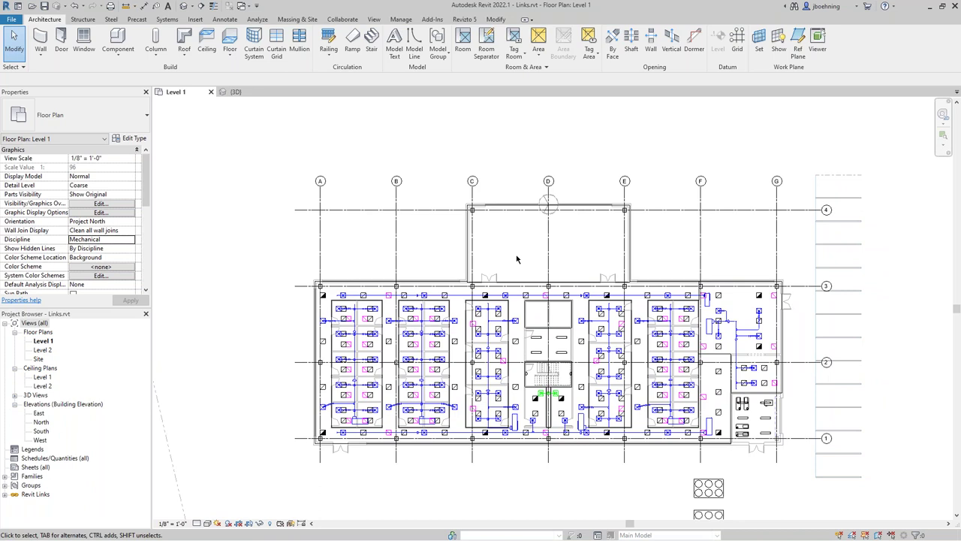
left_click(400, 20)
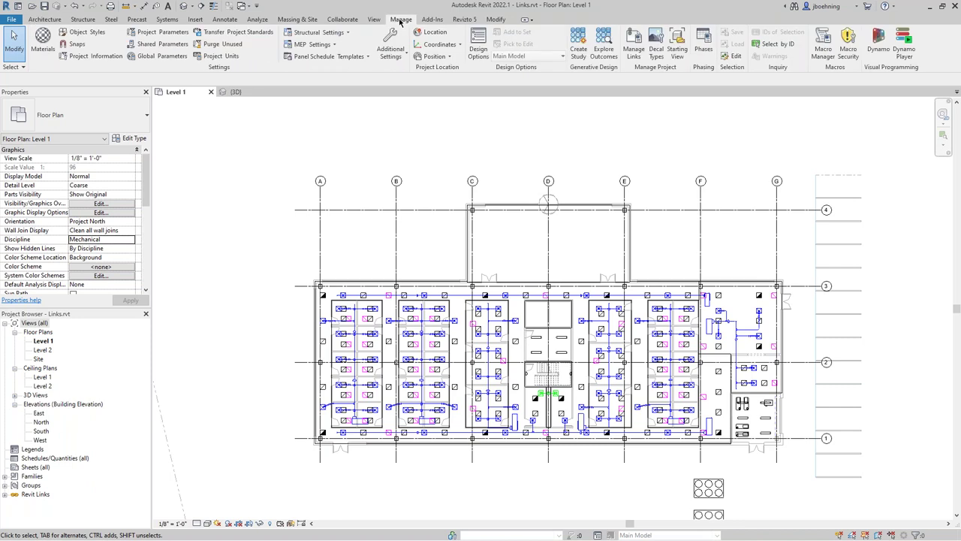
left_click(404, 63)
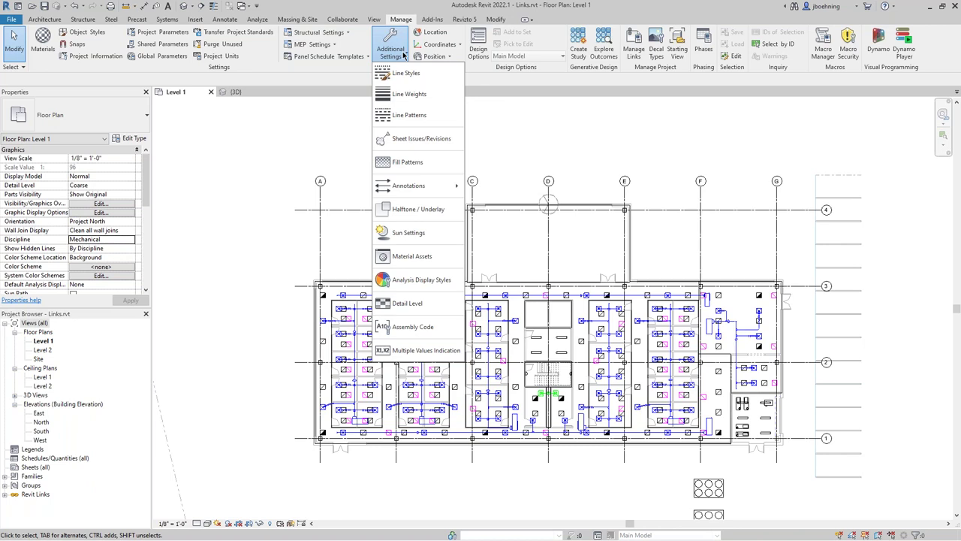
left_click(424, 213)
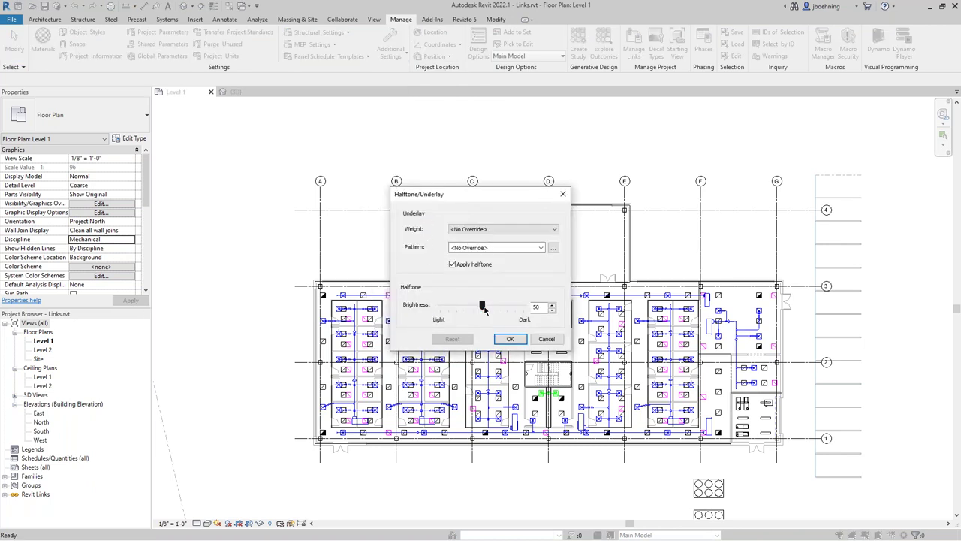
left_click_drag(485, 309, 513, 307)
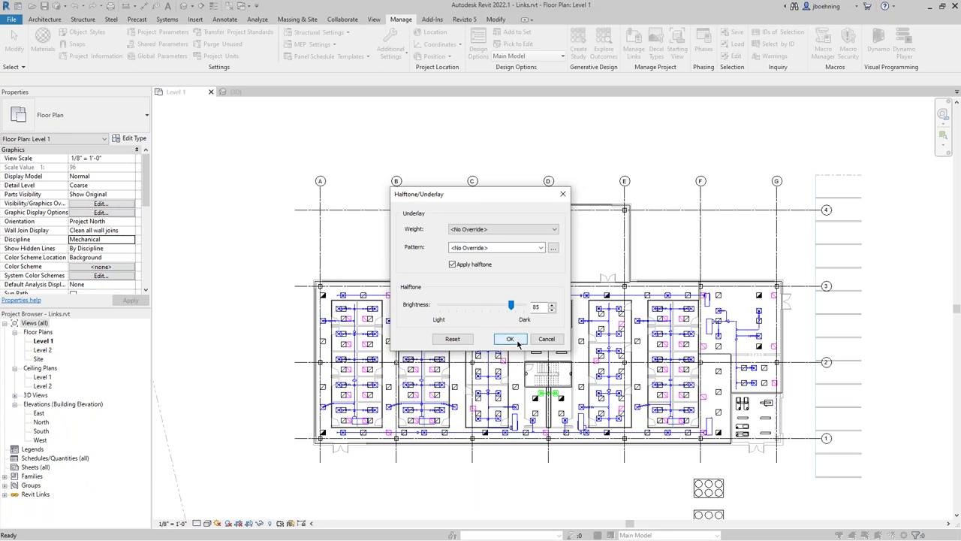
left_click(511, 338)
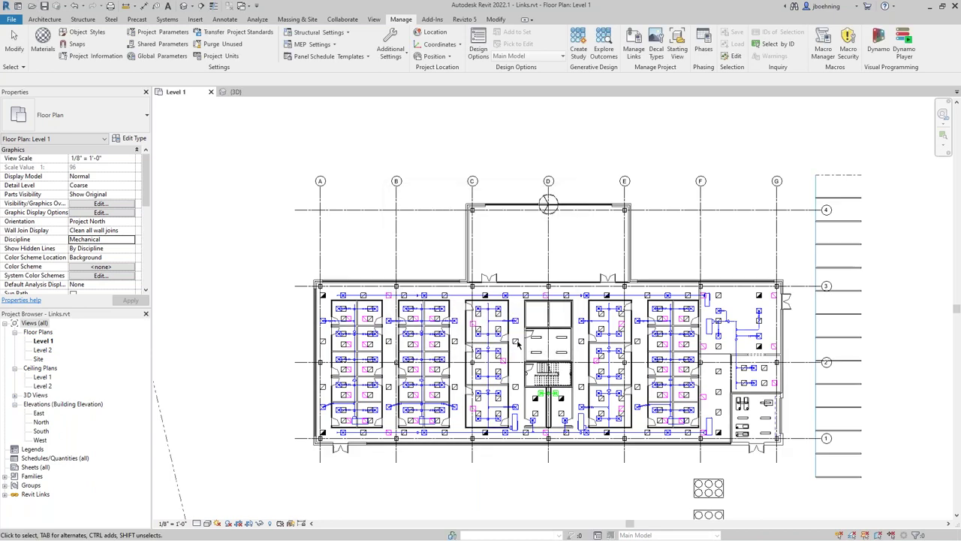
Step: Lighten the halftone brightness to 4 in the Halftone/Underlay settings and inspect the Level 1 plan
left_click(394, 54)
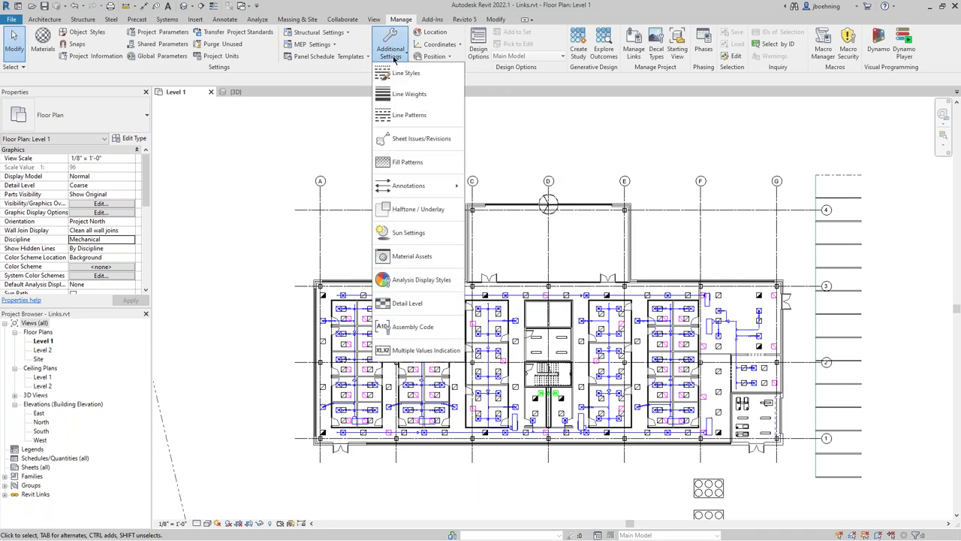
left_click(418, 209)
left_click_drag(510, 307, 443, 306)
left_click(510, 338)
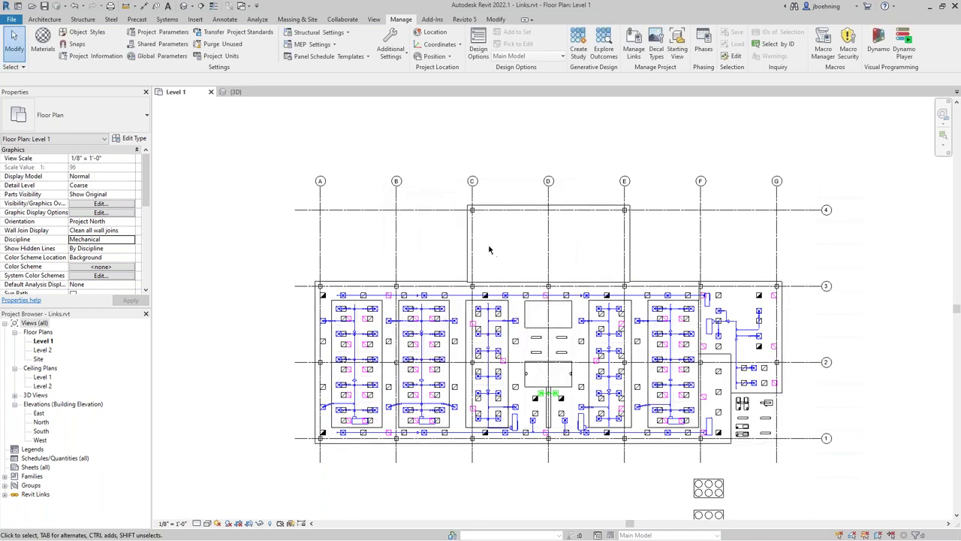
scroll(487, 247, "up", 4)
scroll(631, 201, "down", 1)
scroll(631, 201, "down", 3)
Step: Set the halftone brightness to 50 in the Halftone/Underlay settings
left_click(390, 51)
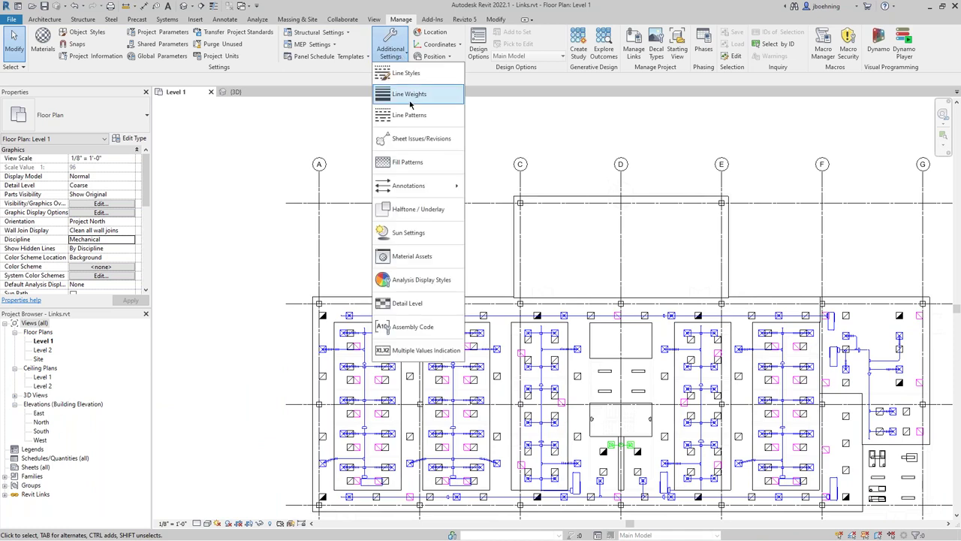
left_click(419, 210)
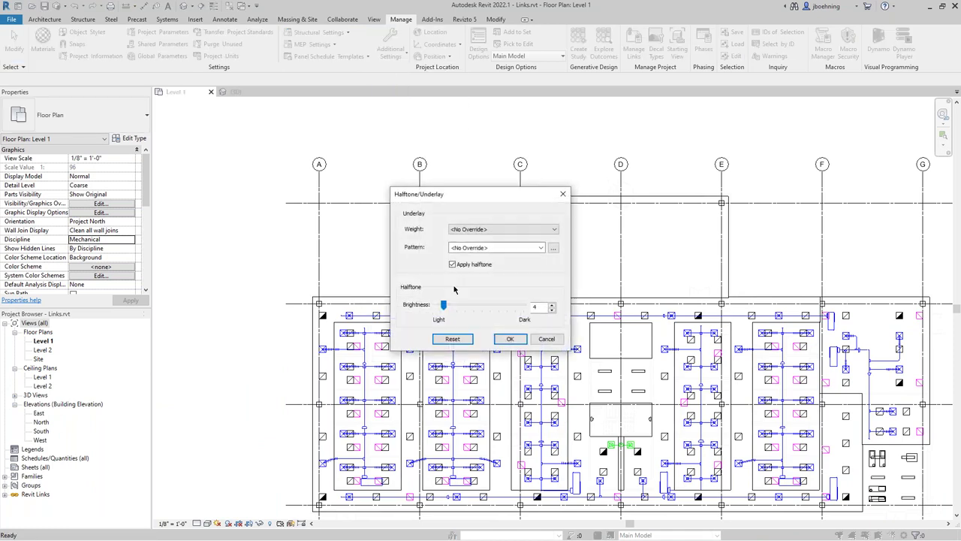
left_click_drag(442, 310, 482, 306)
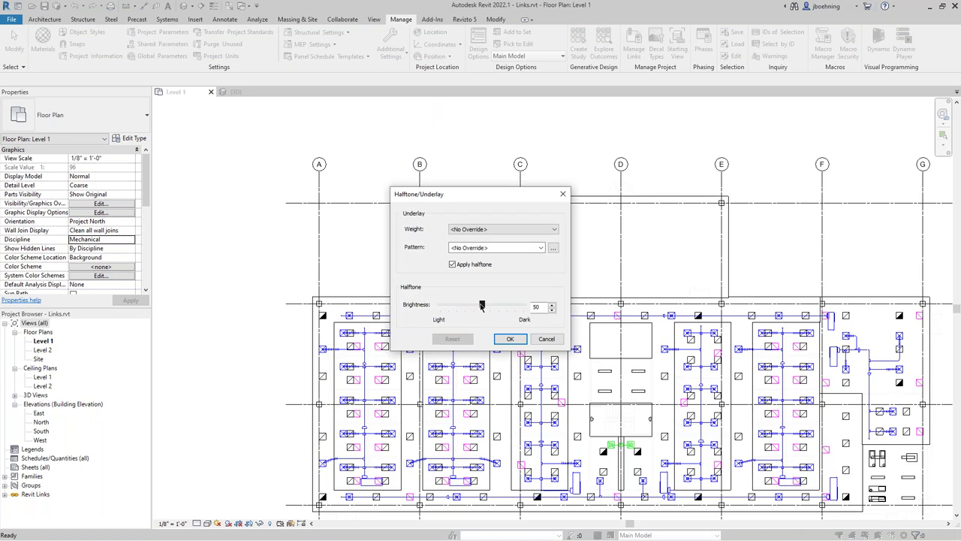
left_click(509, 339)
middle_click_drag(469, 240, 352, 214)
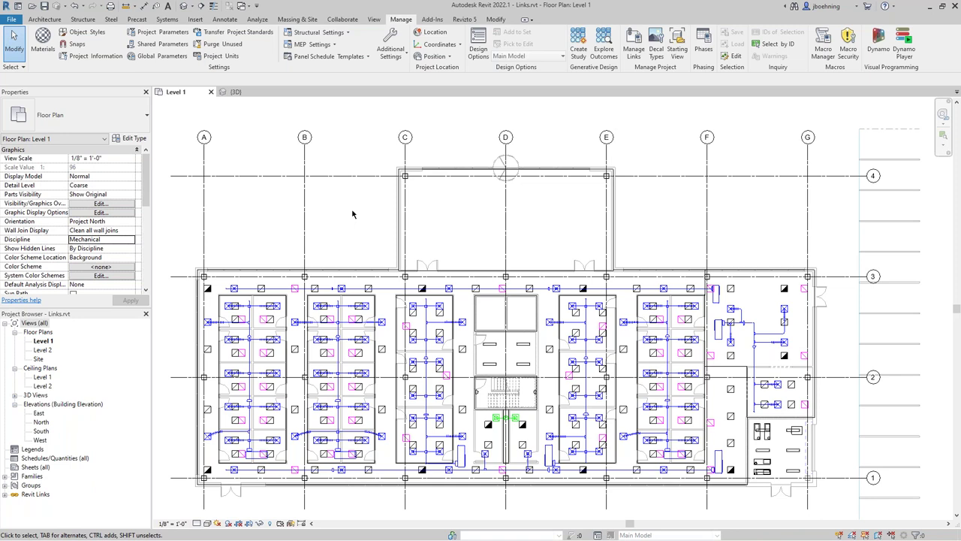
Step: Review the underlay and halftone options in the Halftone/Underlay settings, then dismiss them
left_click(390, 60)
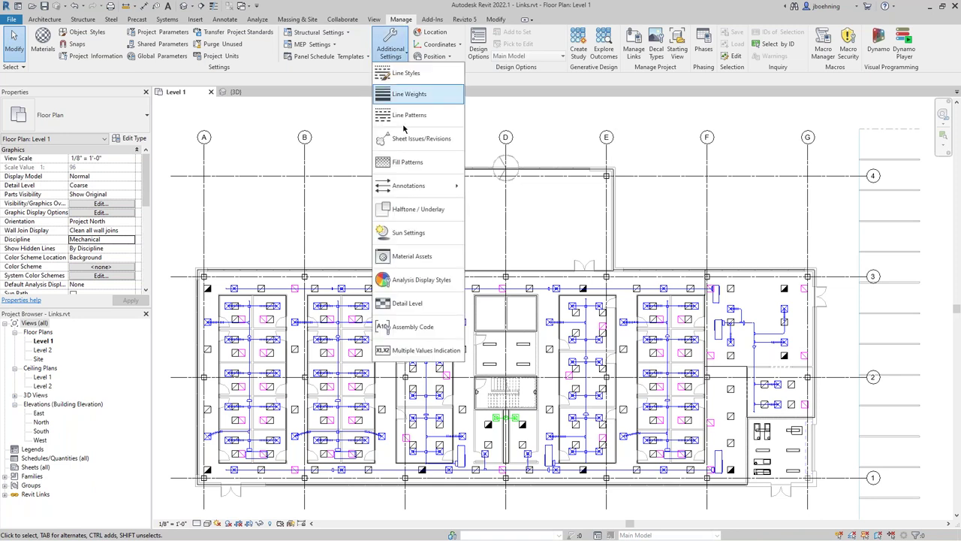
left_click(416, 208)
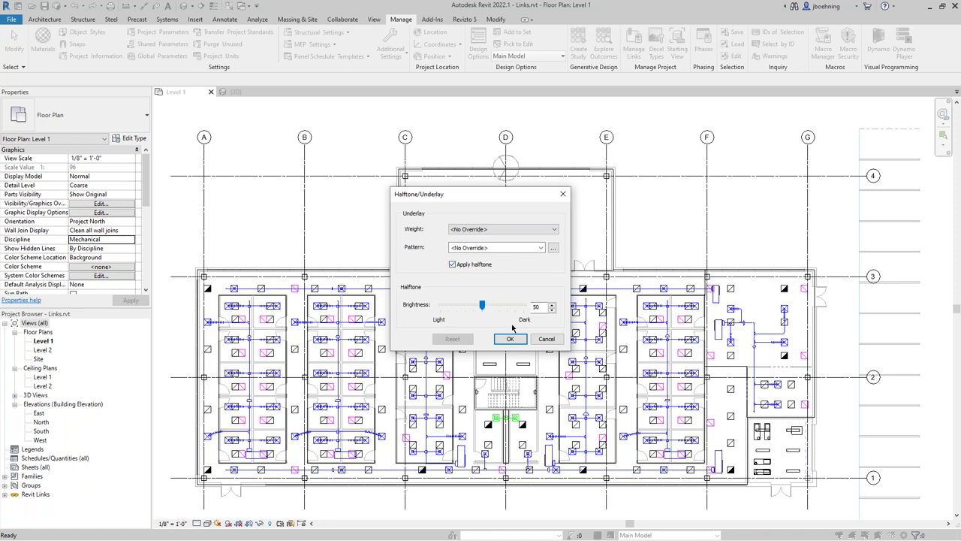
left_click(538, 339)
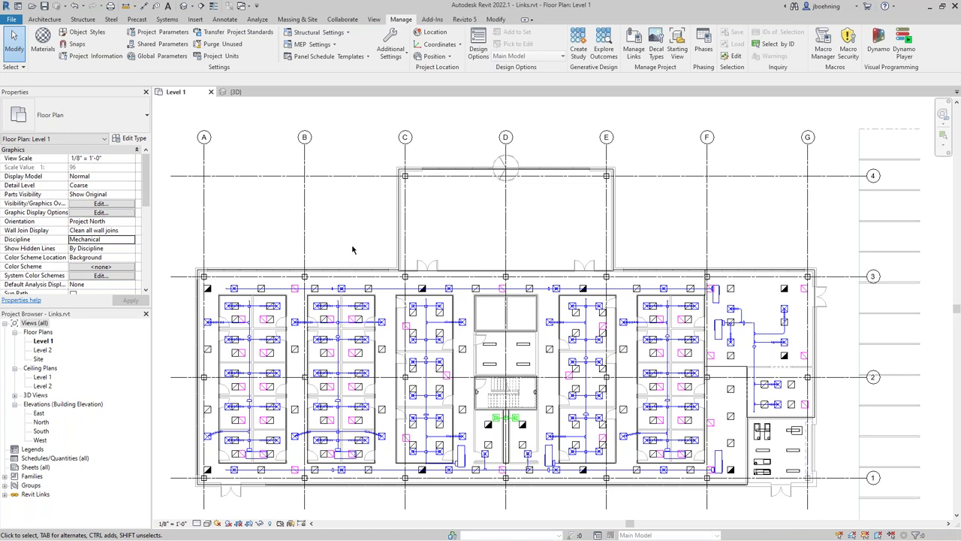
Step: Set the Level 1 floor plan's discipline to Coordination and its detail level to Fine
left_click(133, 241)
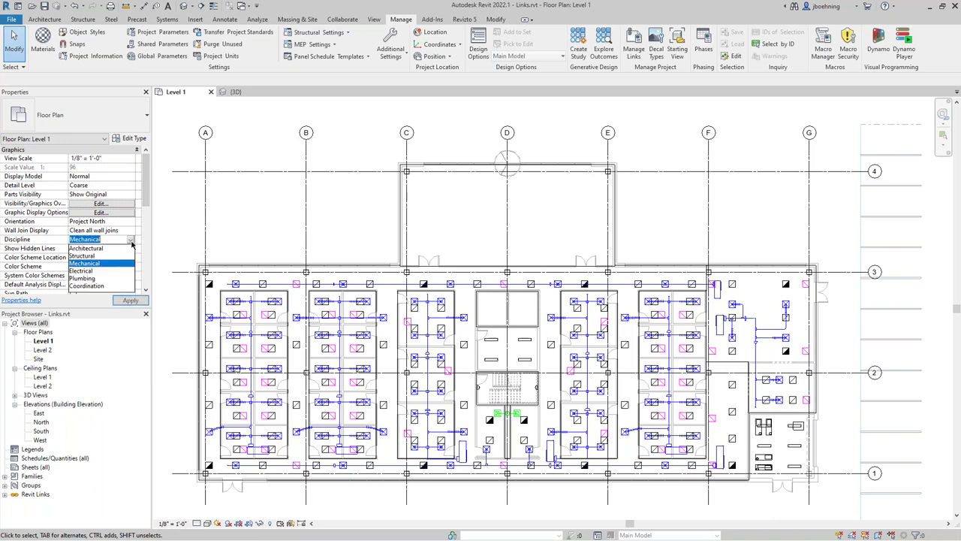
left_click(102, 285)
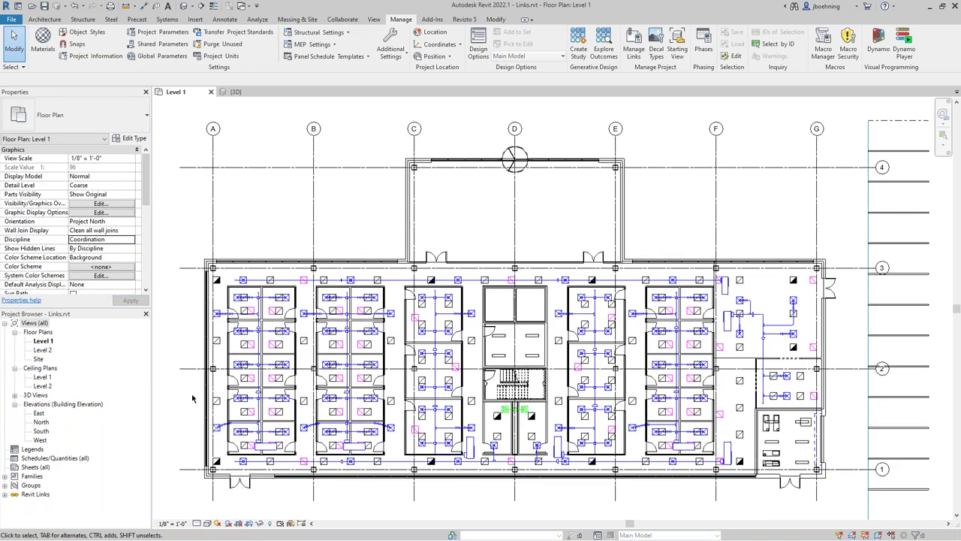
left_click(197, 524)
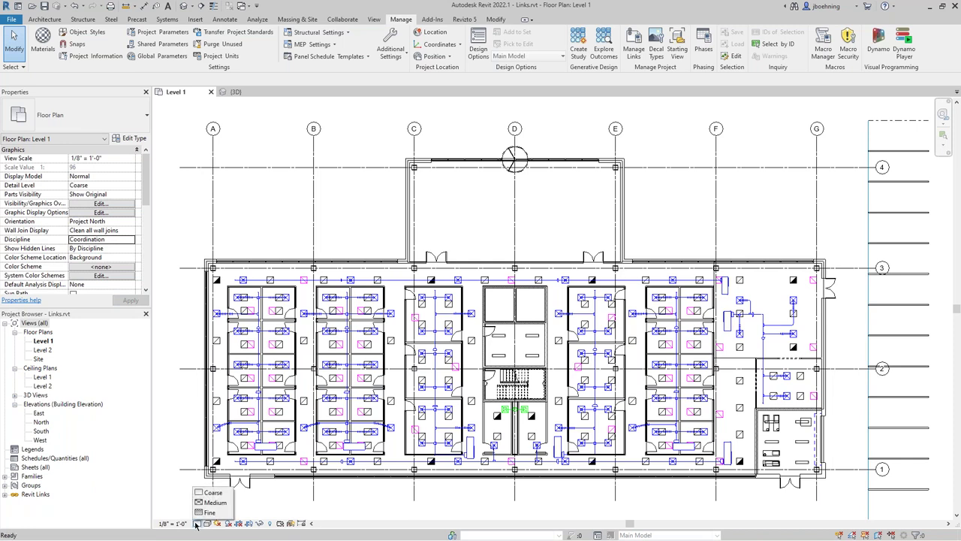
left_click(209, 512)
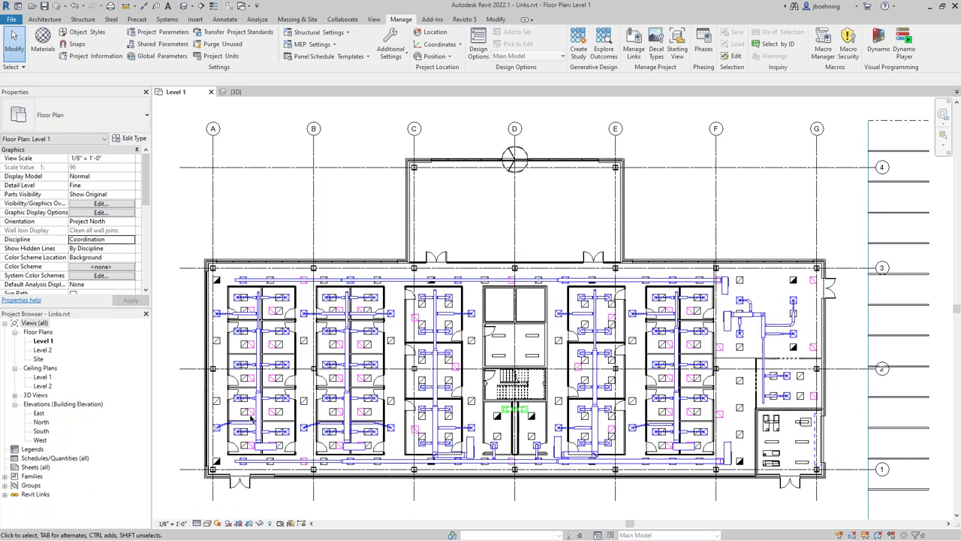
Step: Turn on Thin Lines and check the walls and ducts of the upper rooms up close
scroll(225, 309, "up", 1)
scroll(226, 309, "up", 3)
scroll(267, 270, "up", 2)
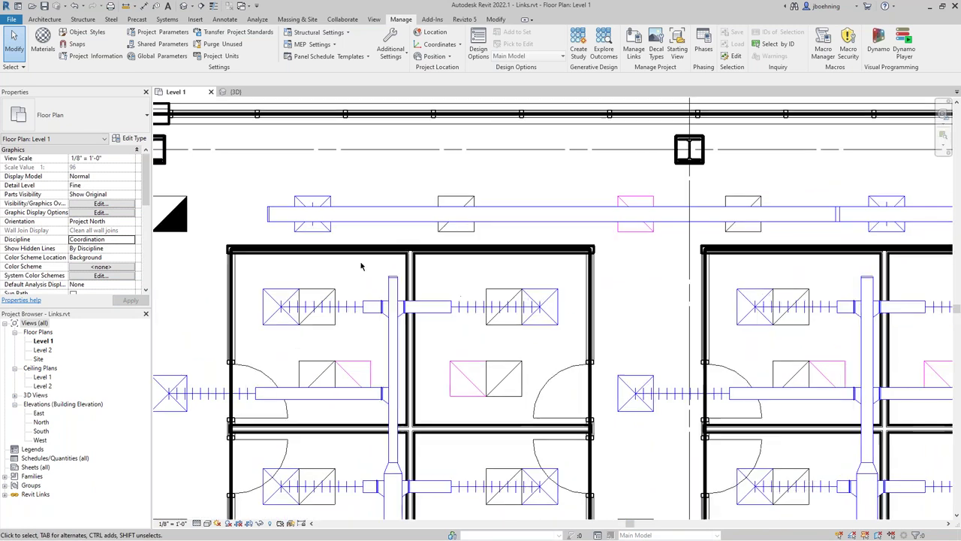
scroll(359, 265, "up", 1)
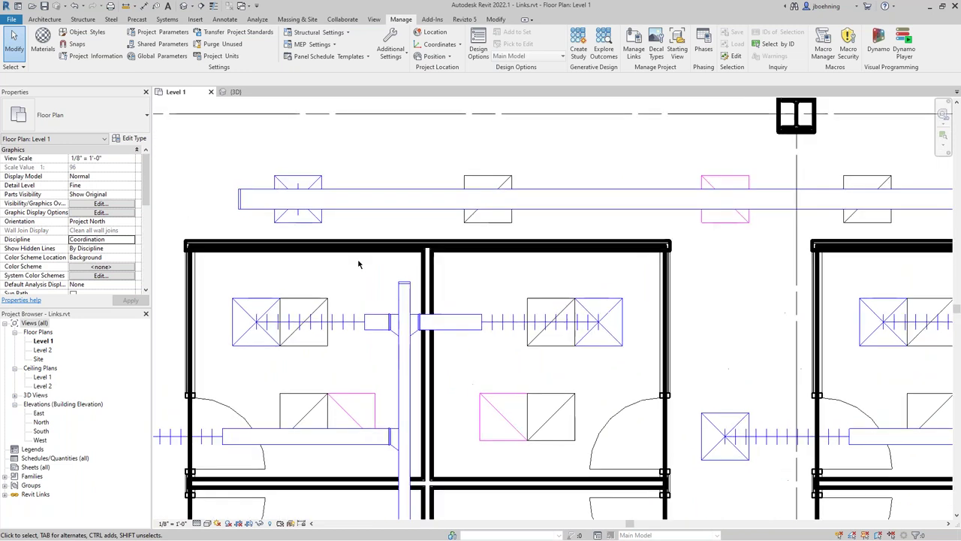
left_click(213, 6)
scroll(446, 261, "up", 2)
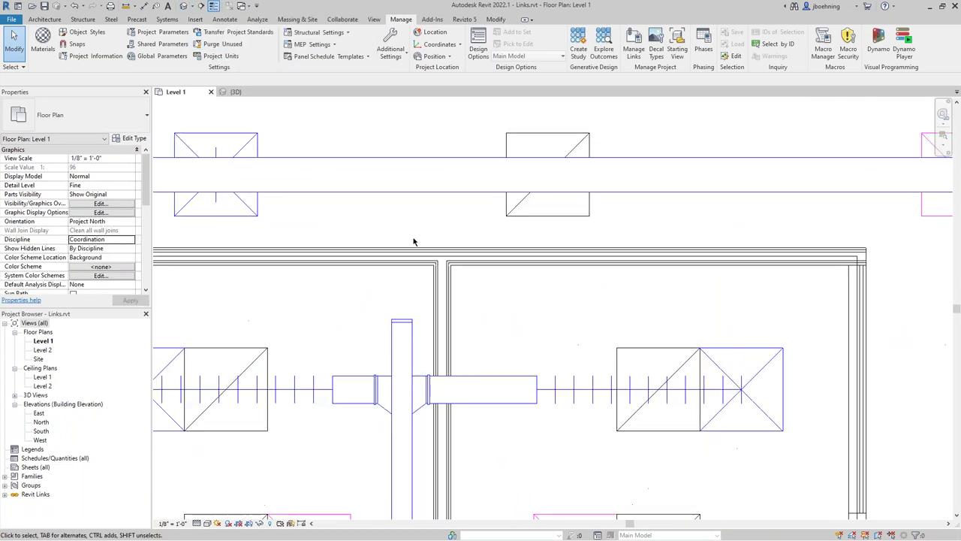
Step: Examine the ducts, duct fittings and walls across the Level 1 plan at the Fine detail level
scroll(447, 261, "down", 3)
middle_click_drag(540, 240, 395, 242)
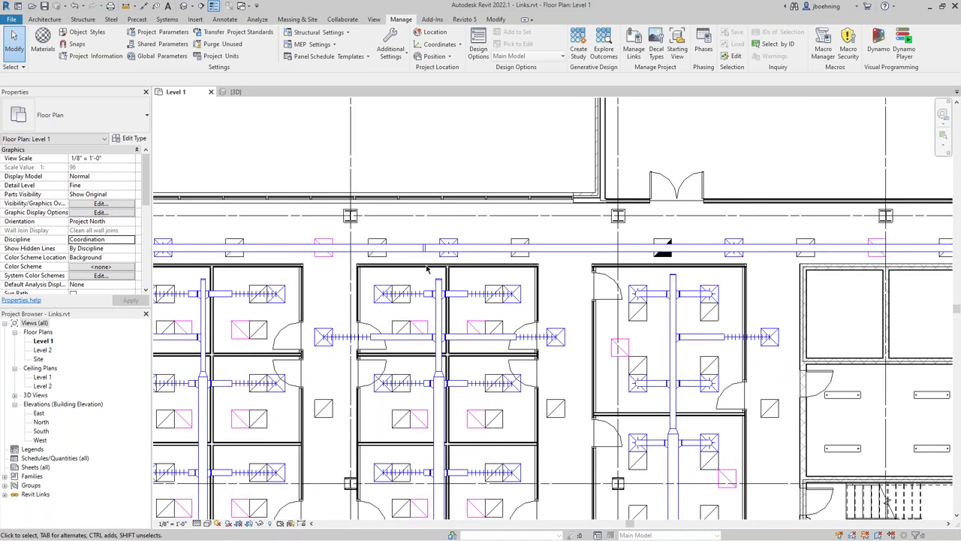
scroll(426, 269, "down", 2)
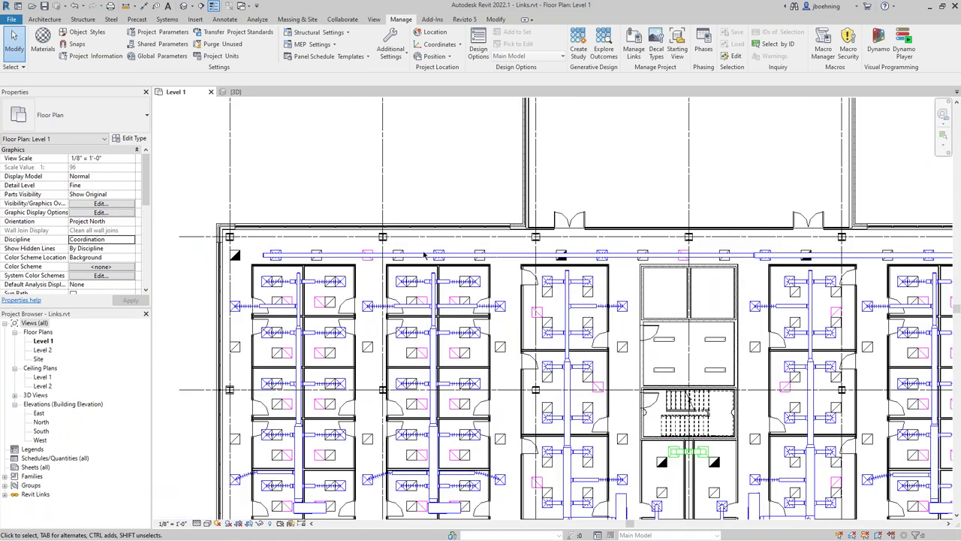
middle_click_drag(488, 209, 411, 193)
scroll(412, 193, "down", 1)
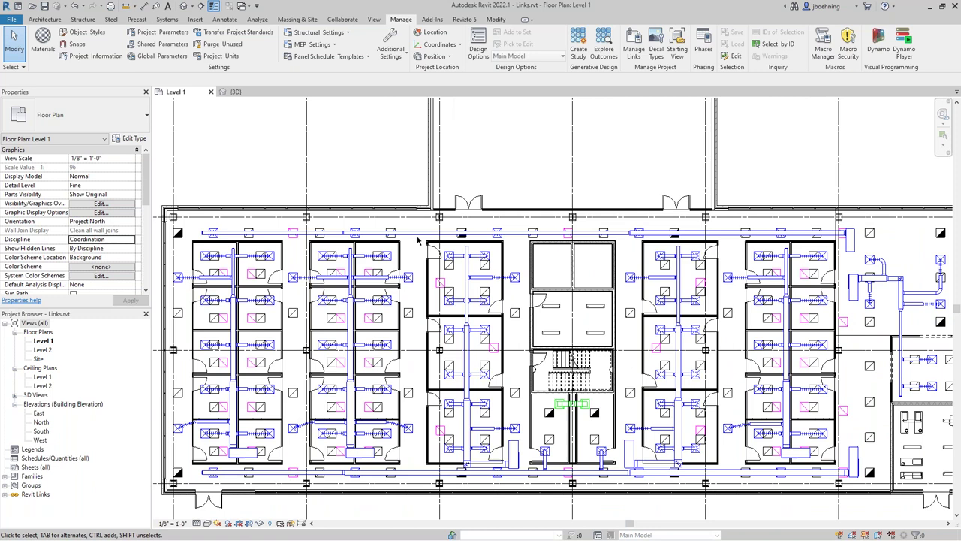
scroll(403, 203, "up", 3)
scroll(318, 248, "down", 2)
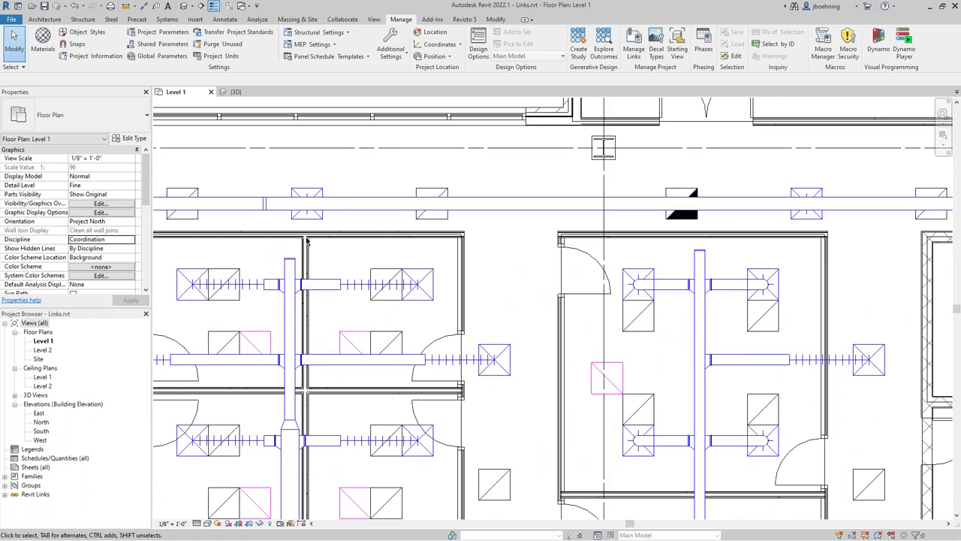
scroll(374, 247, "down", 1)
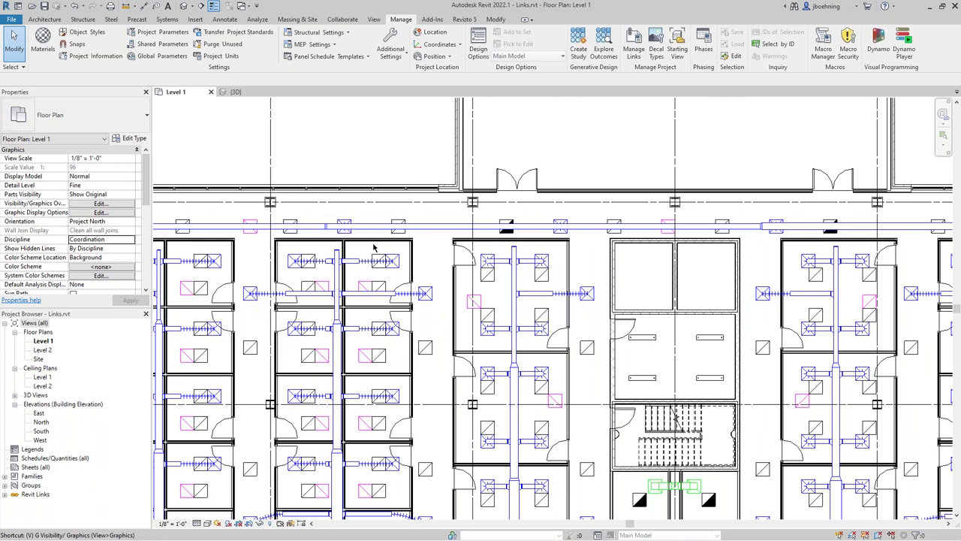
Step: In the Level 1 plan's Visibility/Graphic Overrides, set the Ducts category's detail level to Coarse
key("v")
key("g")
left_click_drag(496, 148, 486, 150)
left_click(380, 323)
key("Down")
key("Down")
key("Down")
key("Down")
scroll(380, 324, "down", 2)
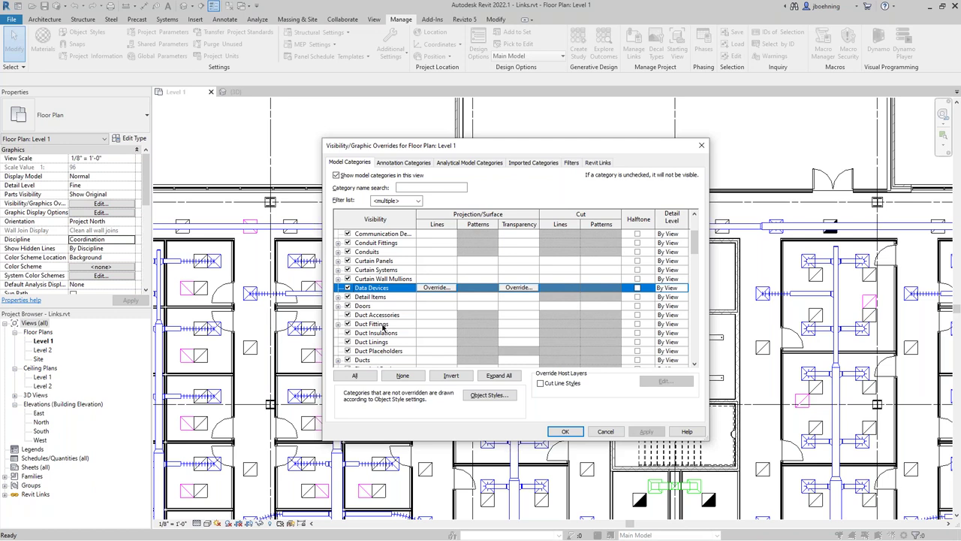
left_click(385, 360)
scroll(385, 353, "down", 1)
left_click(675, 333)
left_click(675, 333)
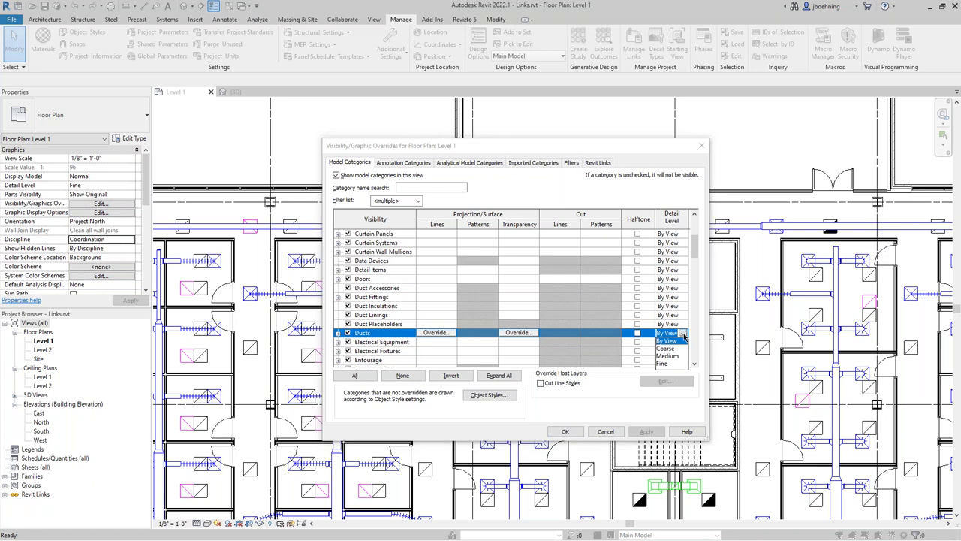
left_click(674, 351)
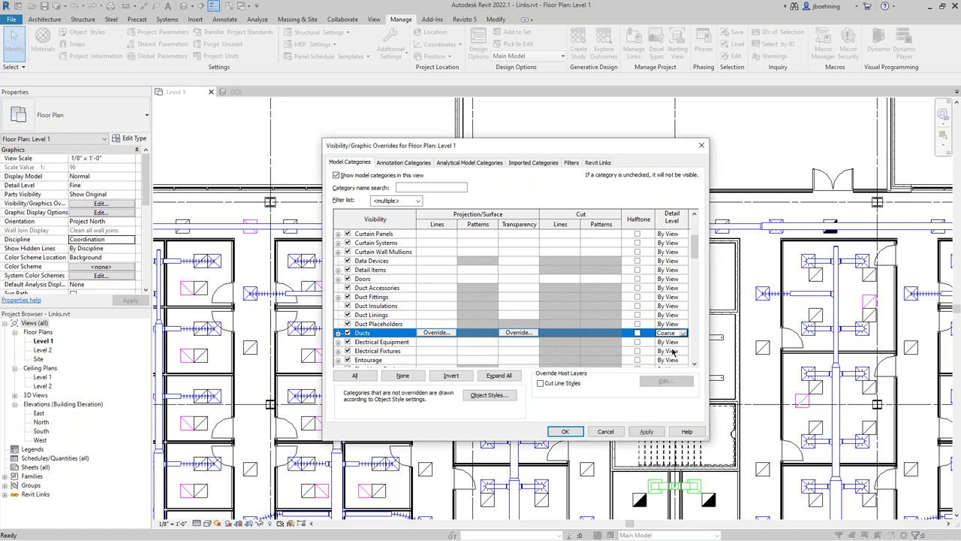
Step: Set the Duct Fittings category's detail level to Coarse and apply the overrides to the Level 1 plan
left_click(386, 298)
left_click(682, 297)
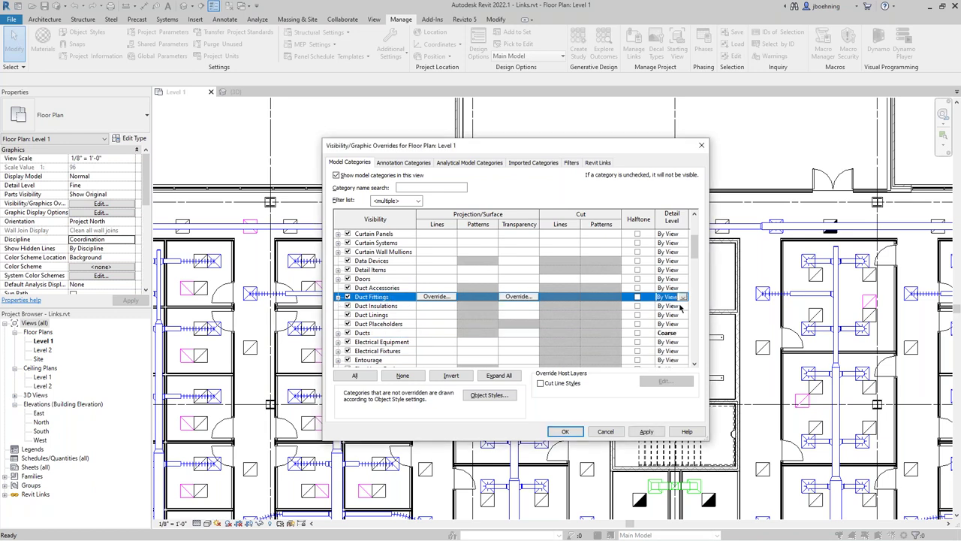
left_click(683, 298)
left_click(673, 314)
left_click(564, 431)
scroll(440, 231, "down", 3)
scroll(489, 203, "up", 3)
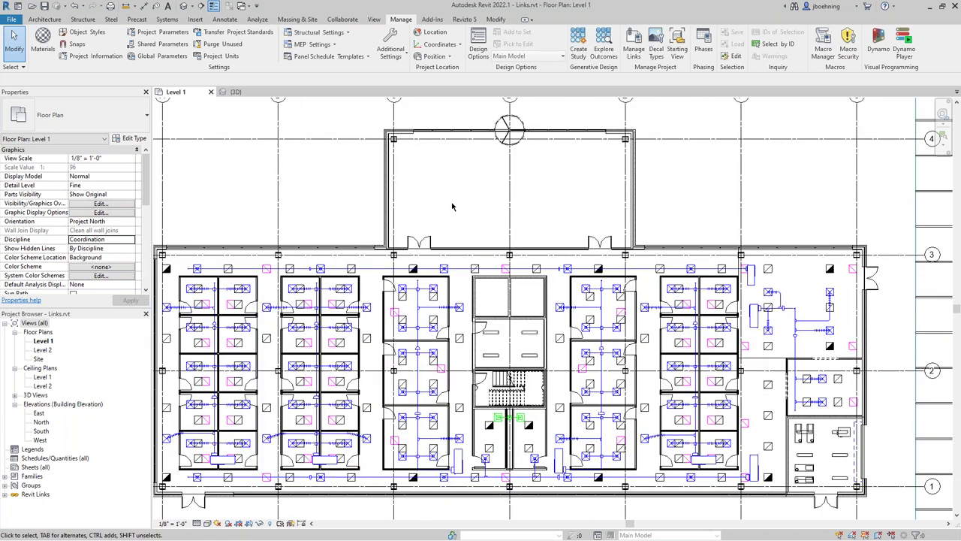
scroll(452, 206, "down", 1)
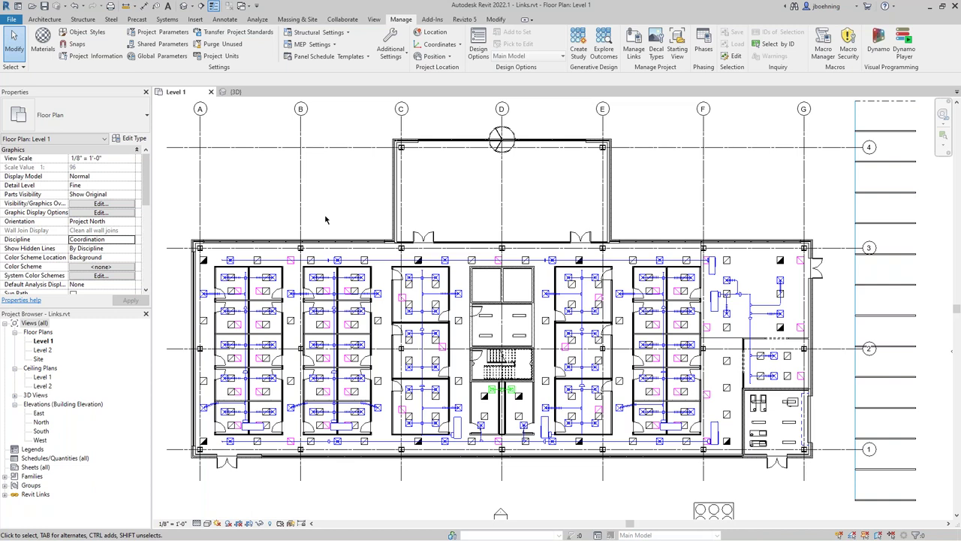
Step: Hide the Air Terminals category in the Level 1 plan's Visibility/Graphic Overrides, apply it, and turn the category back on
key("v")
key("g")
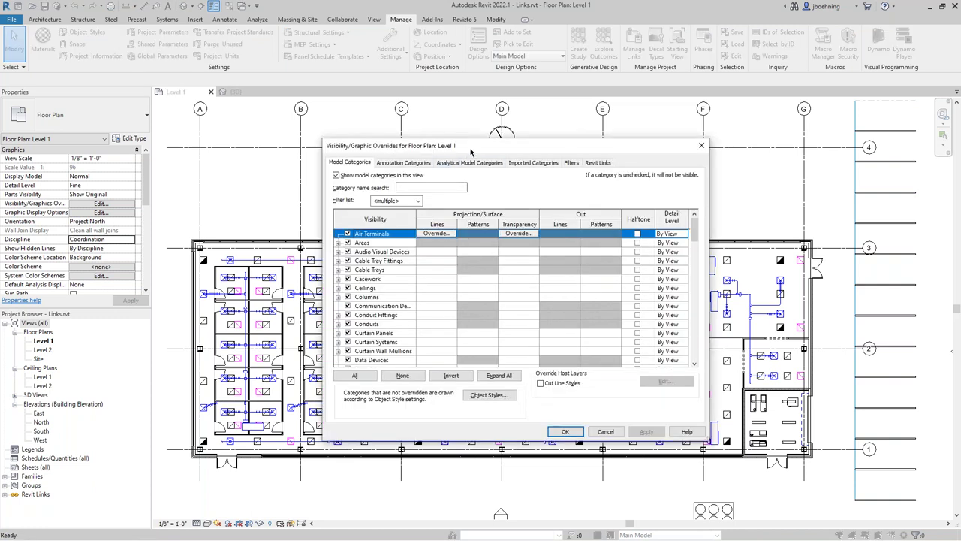
left_click_drag(471, 151, 467, 152)
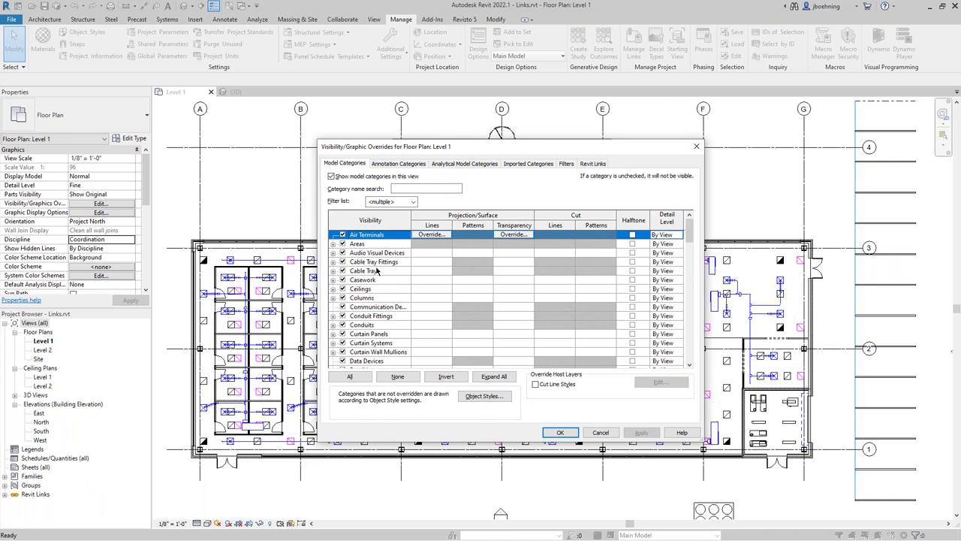
left_click(342, 235)
left_click(645, 433)
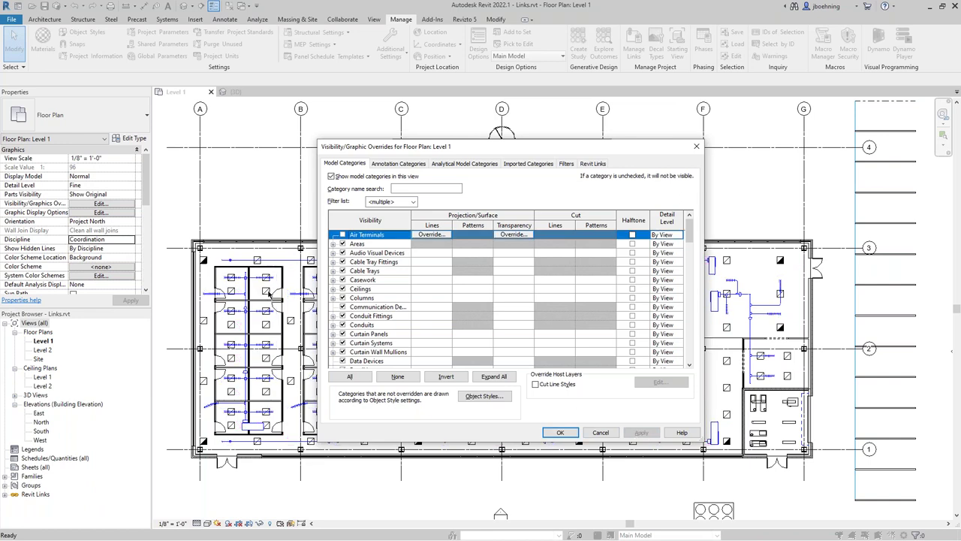
left_click(343, 235)
left_click(641, 432)
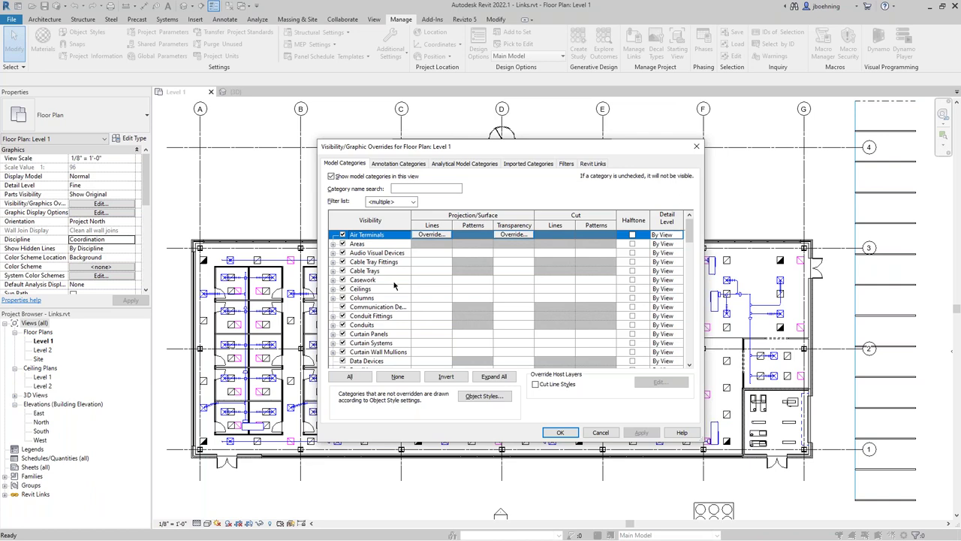
Step: Set the MEP-R22.rvt link's display settings to Custom and switch its model categories to <Custom>
left_click(594, 165)
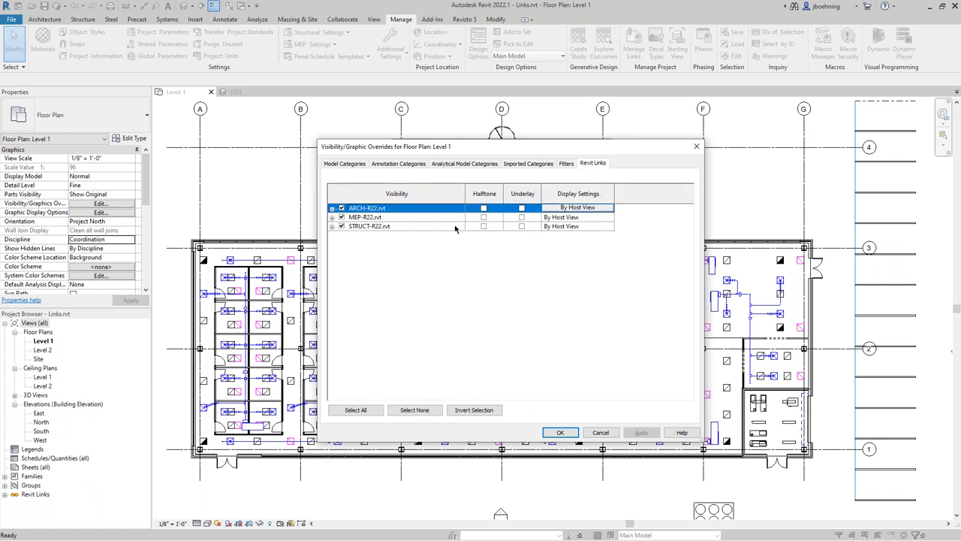
left_click(422, 217)
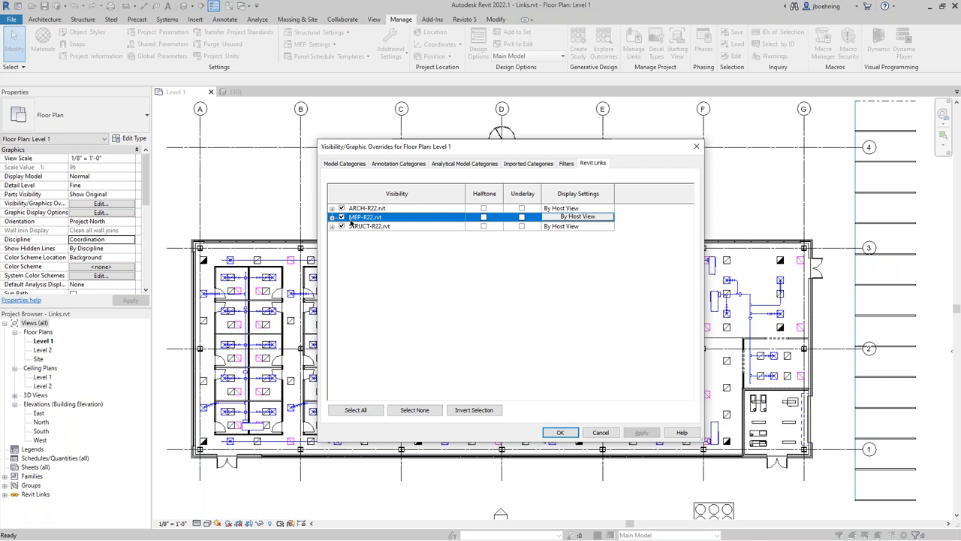
left_click(585, 217)
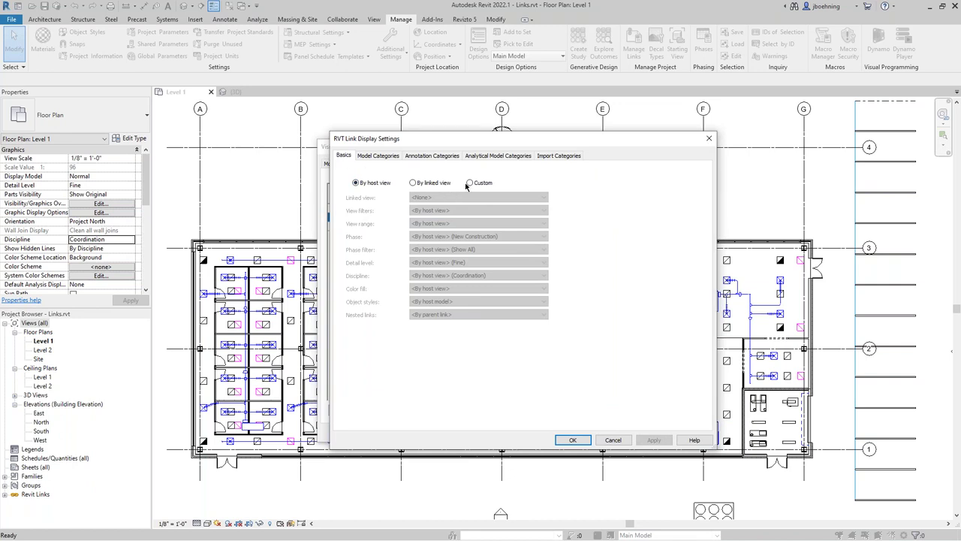
left_click(469, 183)
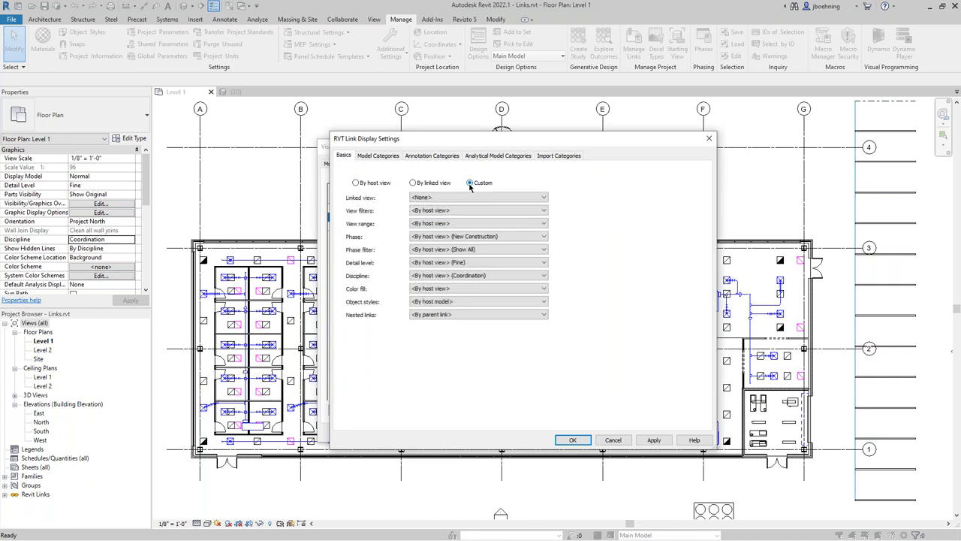
left_click(377, 157)
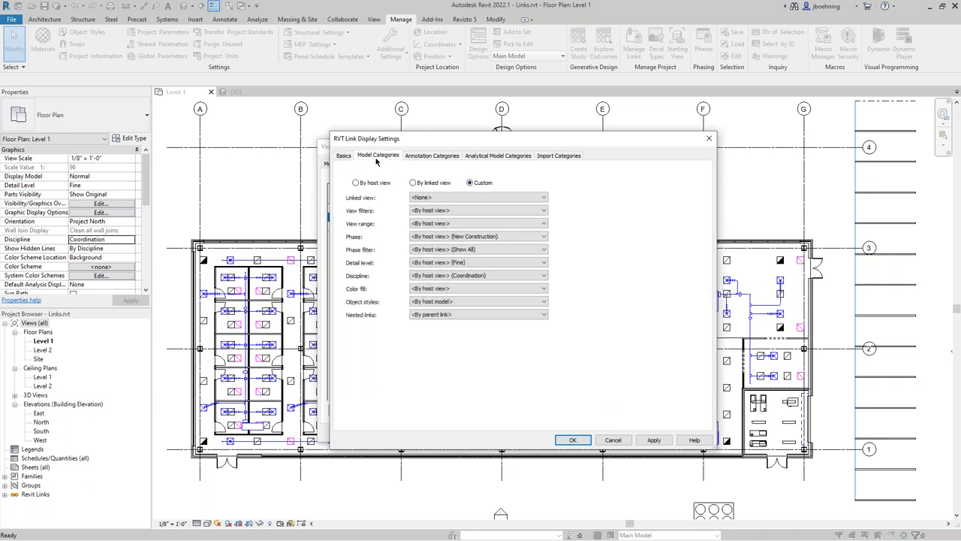
left_click(481, 171)
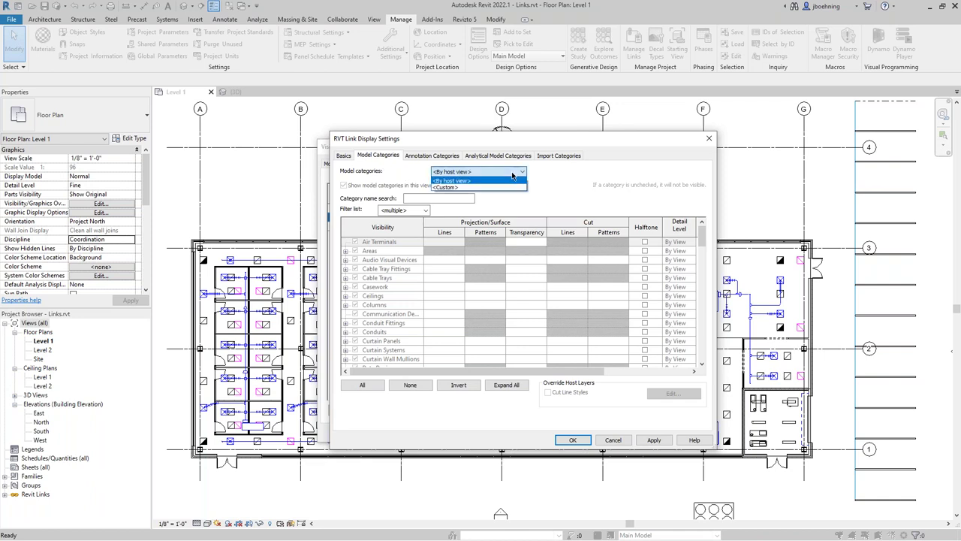
left_click(513, 187)
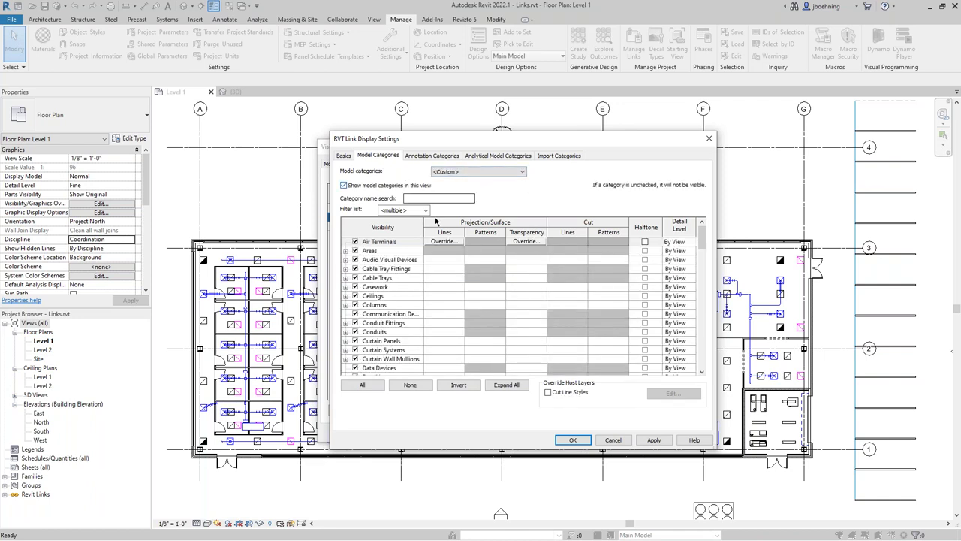
Step: Hide the Air Terminals and Lighting Fixtures categories of the MEP-R22.rvt link and apply the overrides to the Level 1 plan
left_click(355, 242)
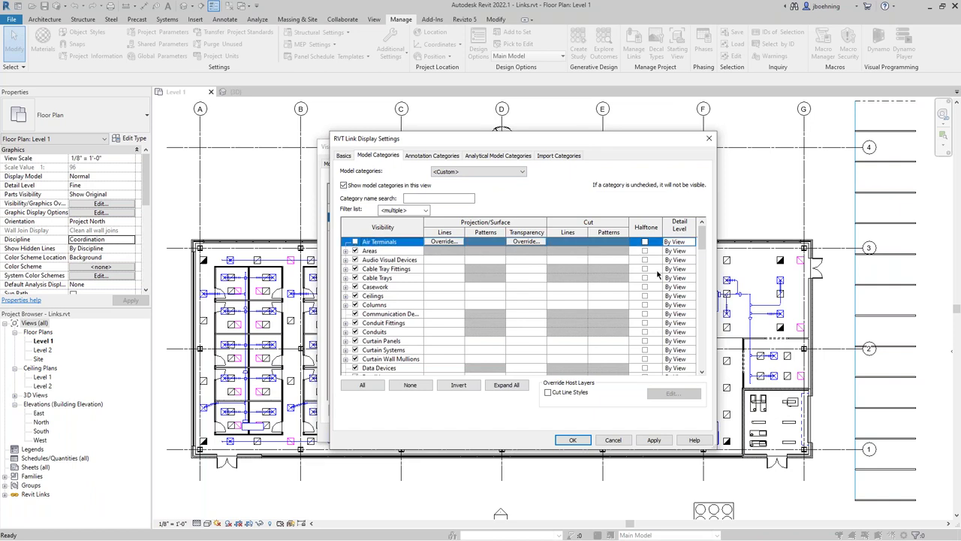
left_click_drag(700, 242, 700, 285)
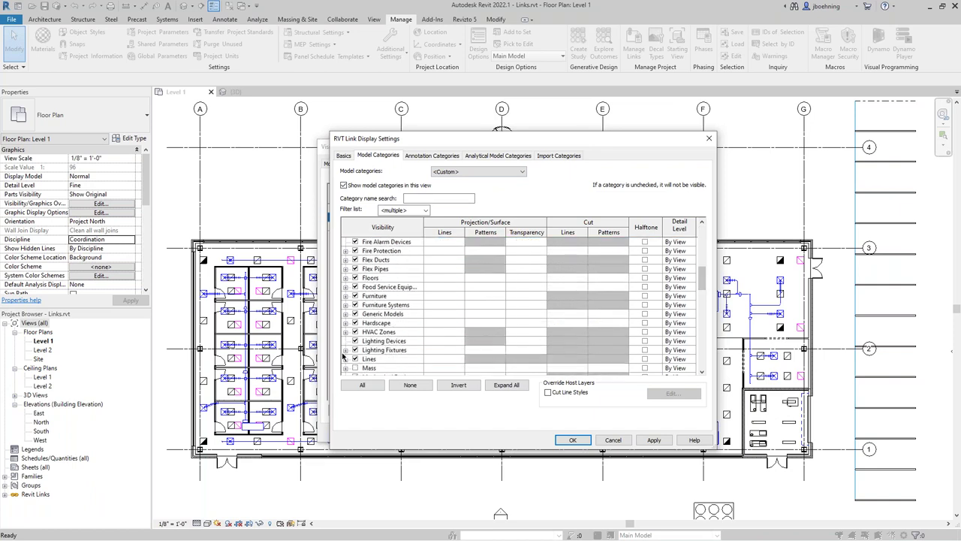
left_click(356, 350)
left_click(585, 441)
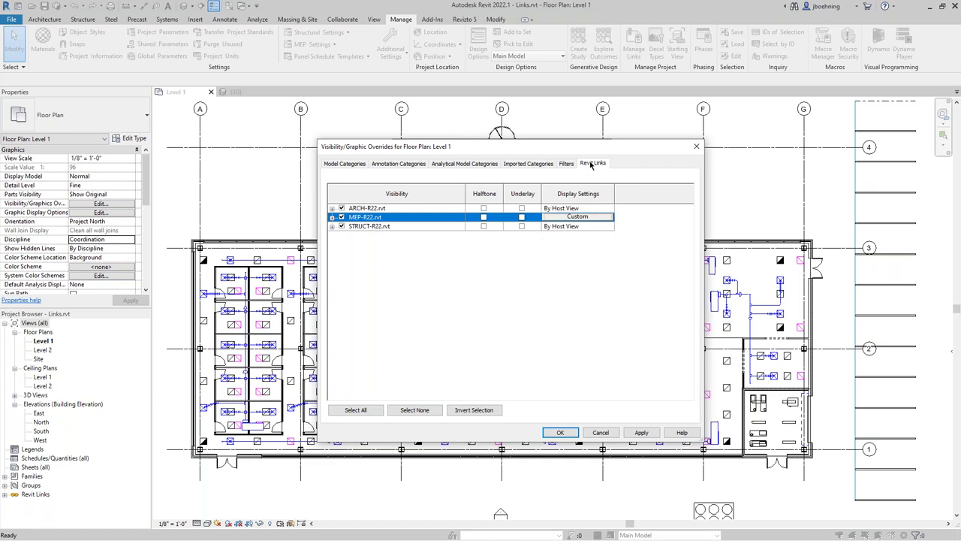
left_click(560, 433)
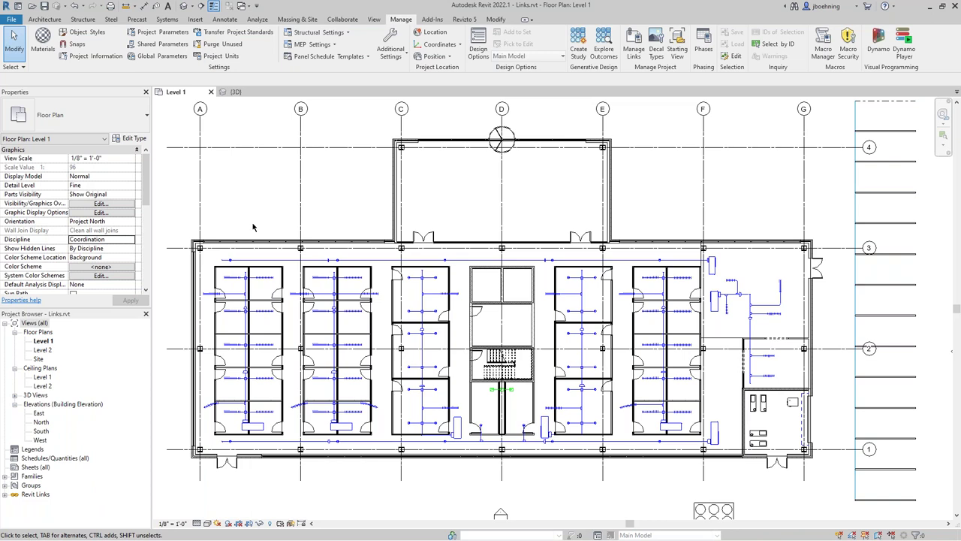
Step: Review the display settings of the Revit links in the Level 1 plan's Visibility/Graphic Overrides and close without changes
middle_click_drag(252, 227, 258, 237)
key("v")
key("v")
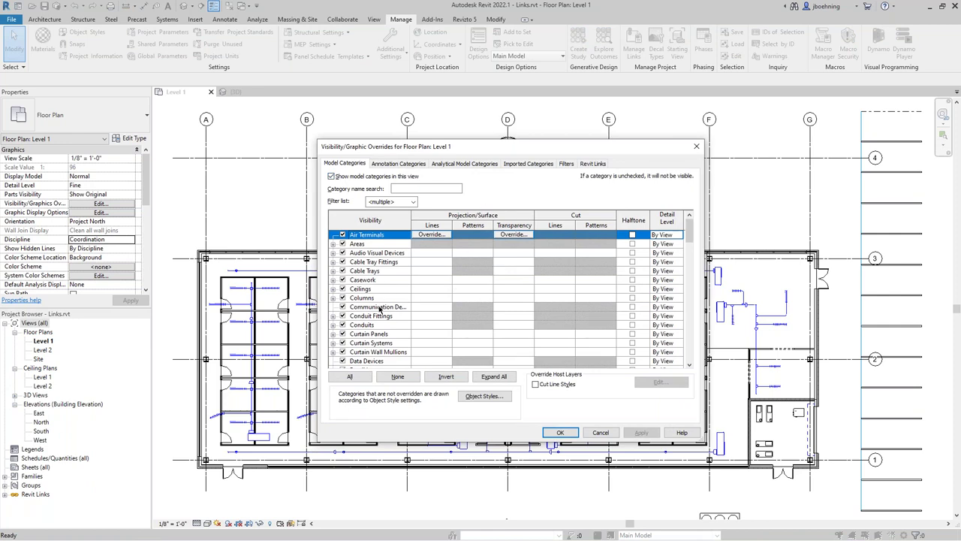
left_click(592, 164)
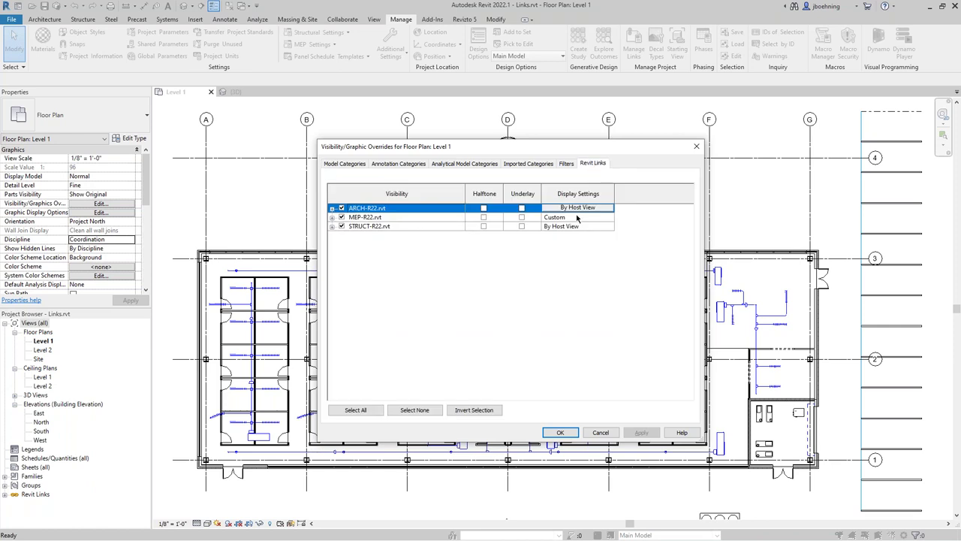
left_click(608, 433)
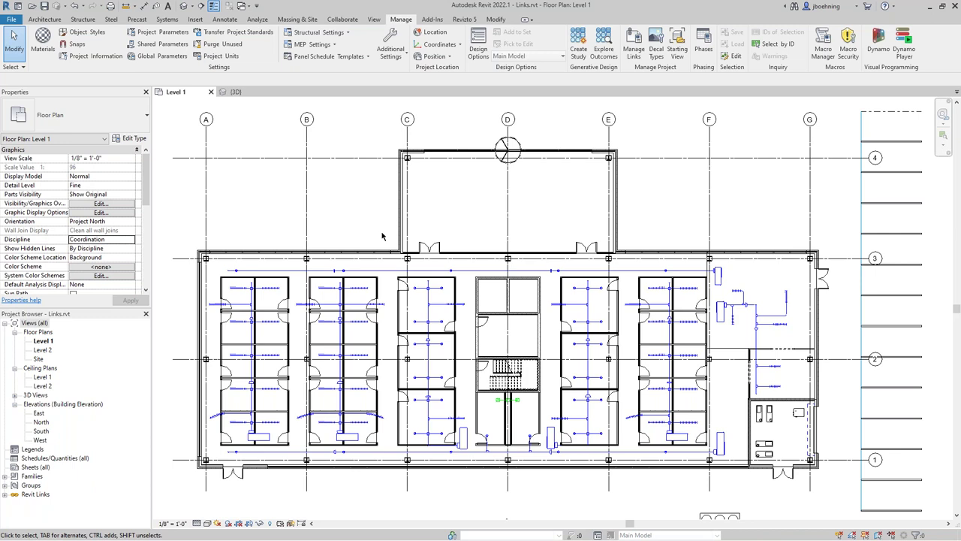
Step: Show the sample diagram in the Level 1 plan's View Range and set the cut plane offset to 12' 0"
left_click_drag(146, 197, 146, 245)
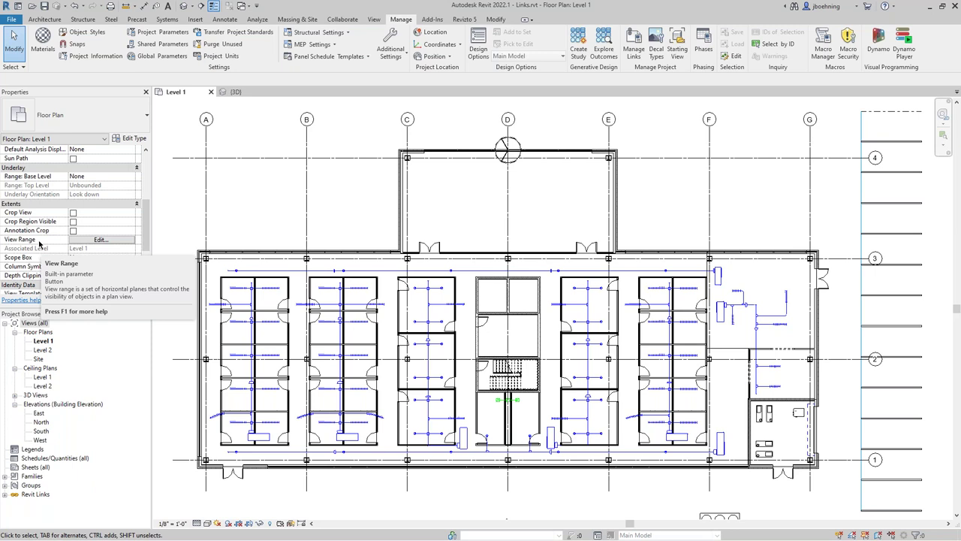
left_click(103, 240)
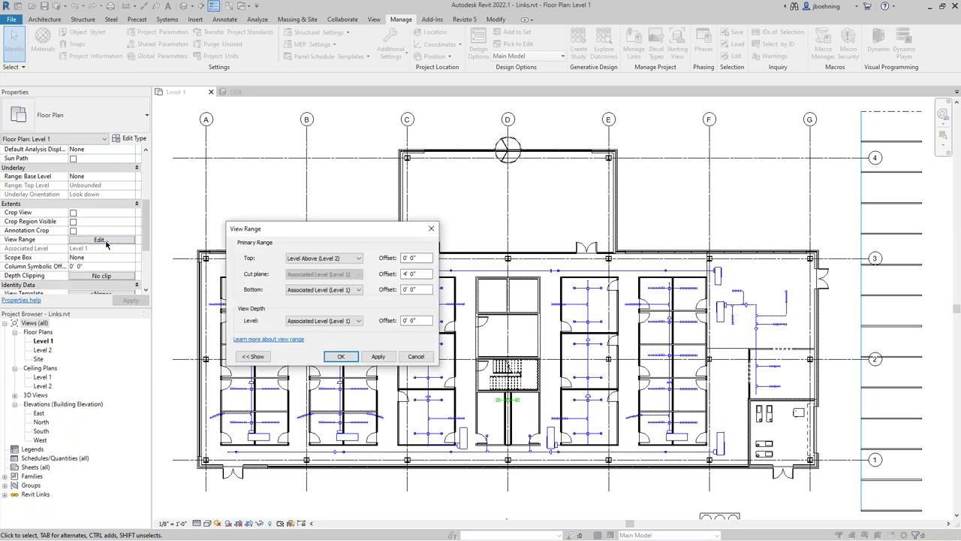
left_click_drag(357, 238, 511, 226)
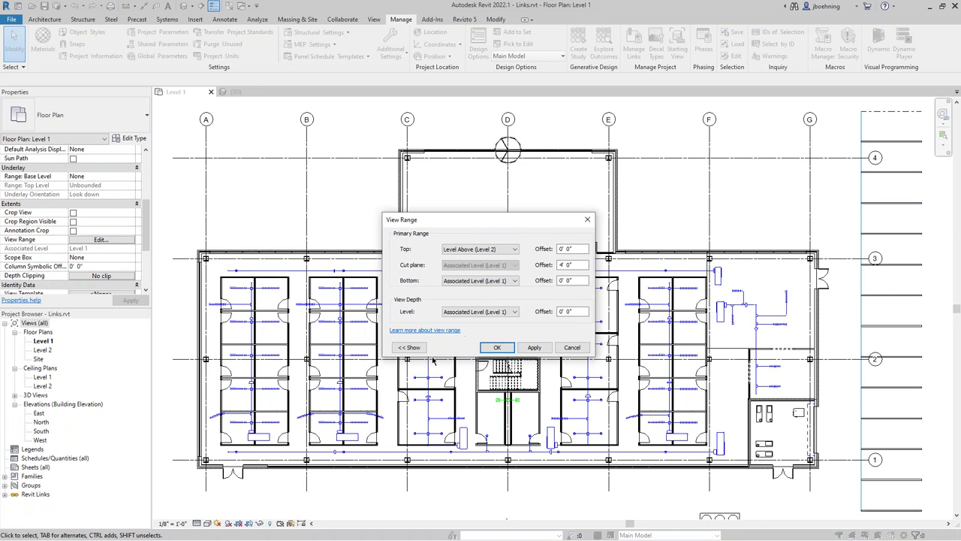
left_click(409, 348)
left_click_drag(437, 220, 521, 219)
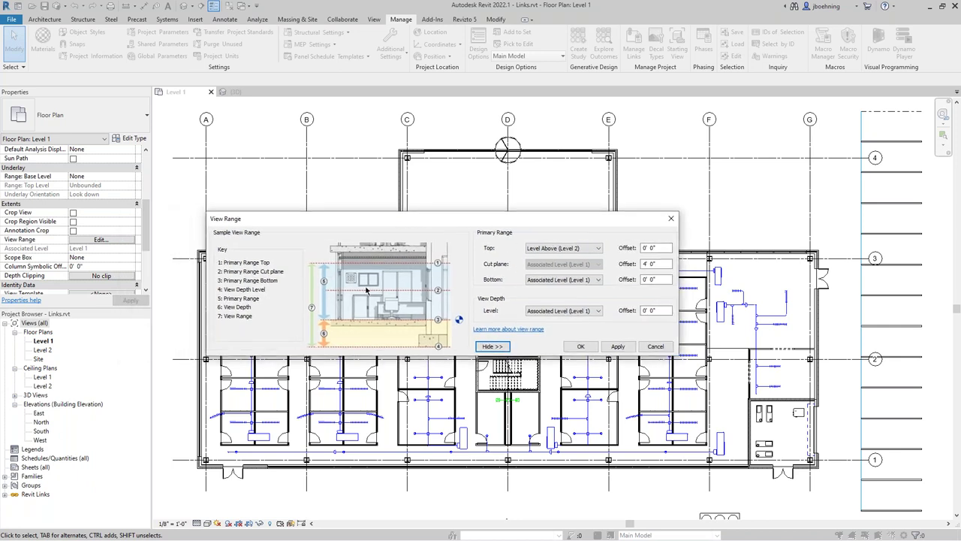
left_click_drag(413, 222, 423, 214)
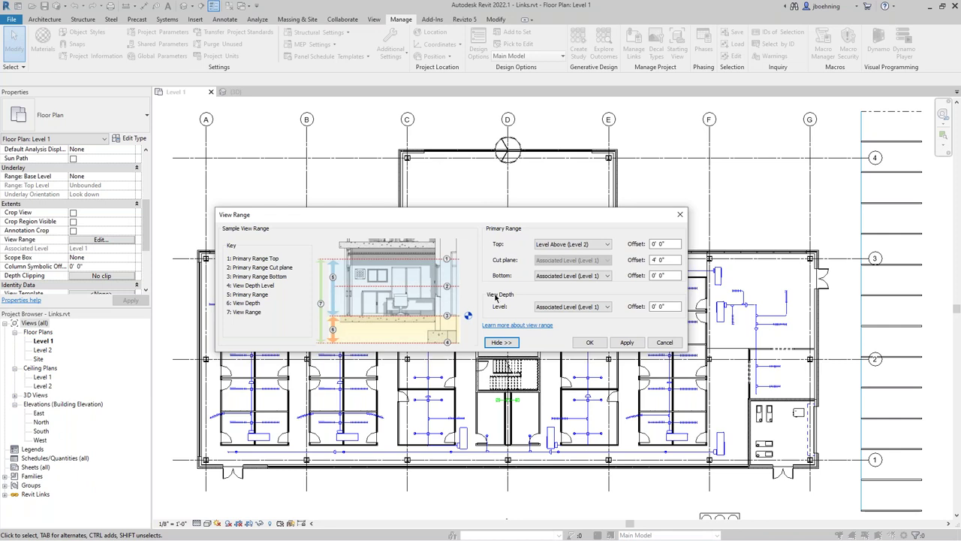
left_click_drag(672, 258, 651, 259)
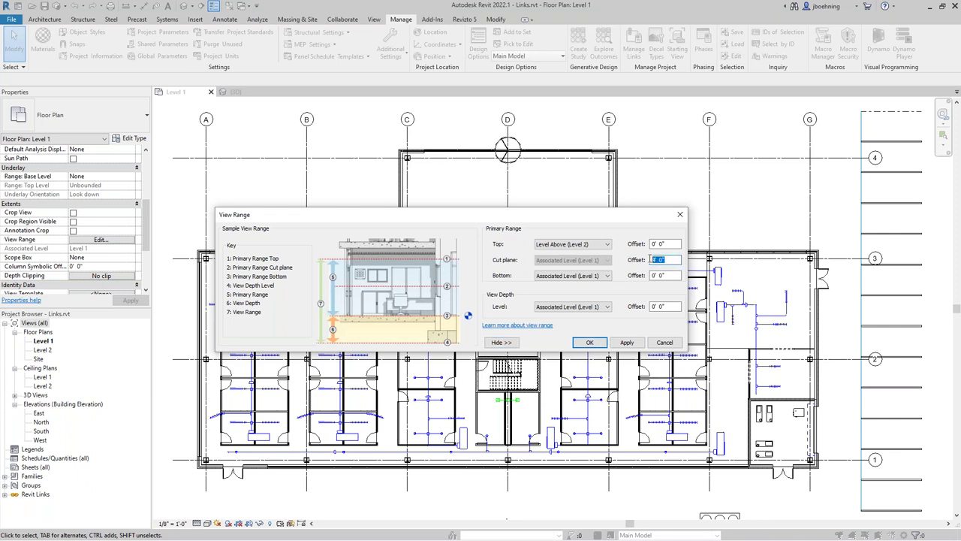
type("12")
left_click(590, 342)
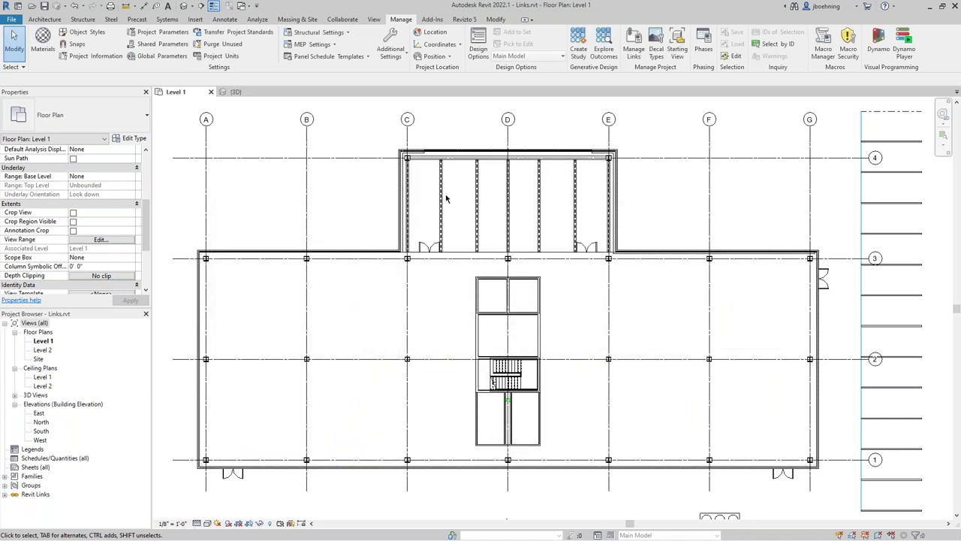
Step: Hide the Floors category in the Level 1 plan's Visibility/Graphic Overrides
key("v")
key("g")
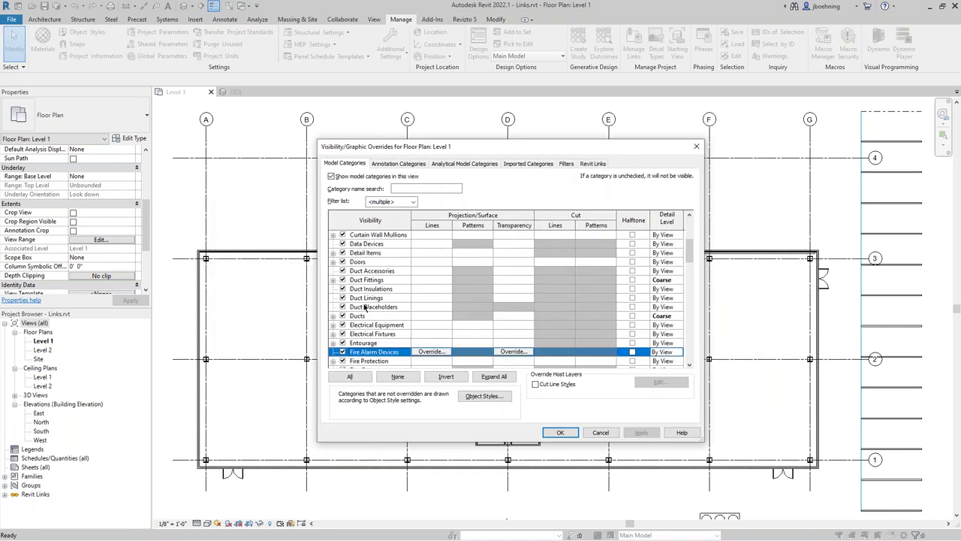
scroll(365, 306, "down", 2)
scroll(362, 308, "down", 1)
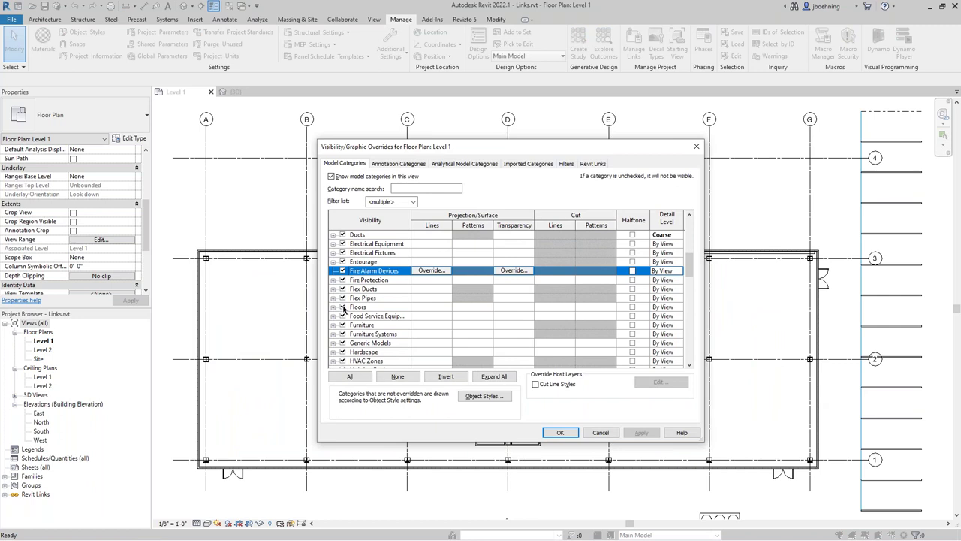
left_click(342, 306)
left_click(559, 433)
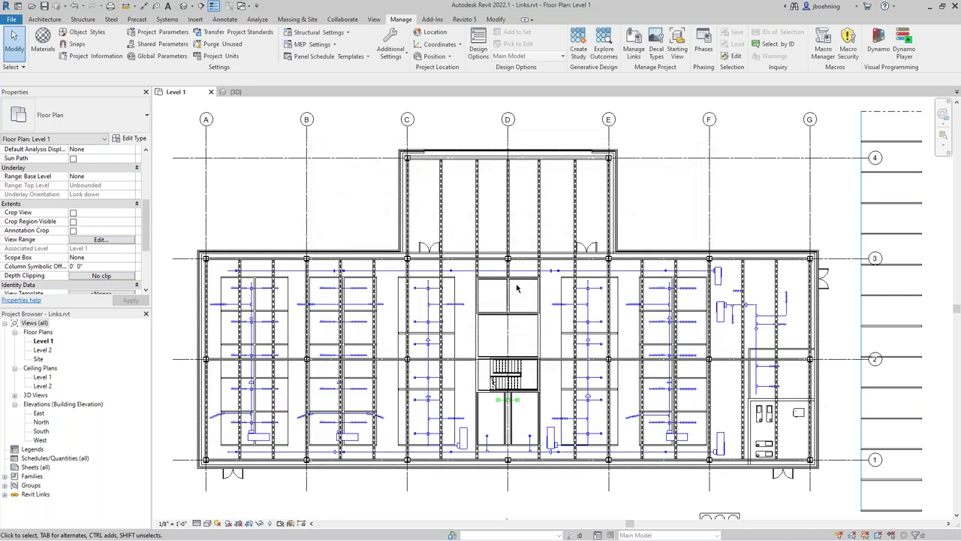
Step: Check the Level 1 plan's View Range settings and close them without changes
middle_click_drag(361, 214, 365, 224)
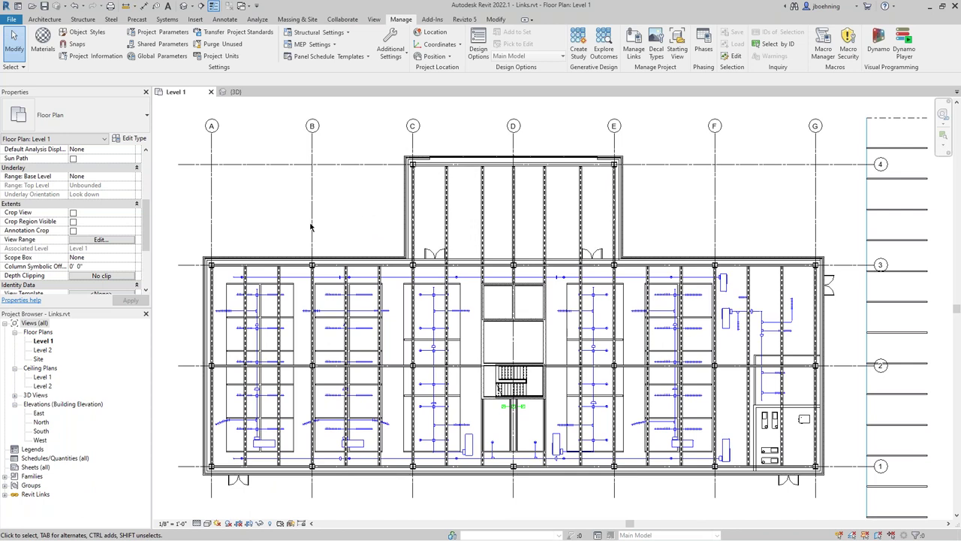
left_click(101, 239)
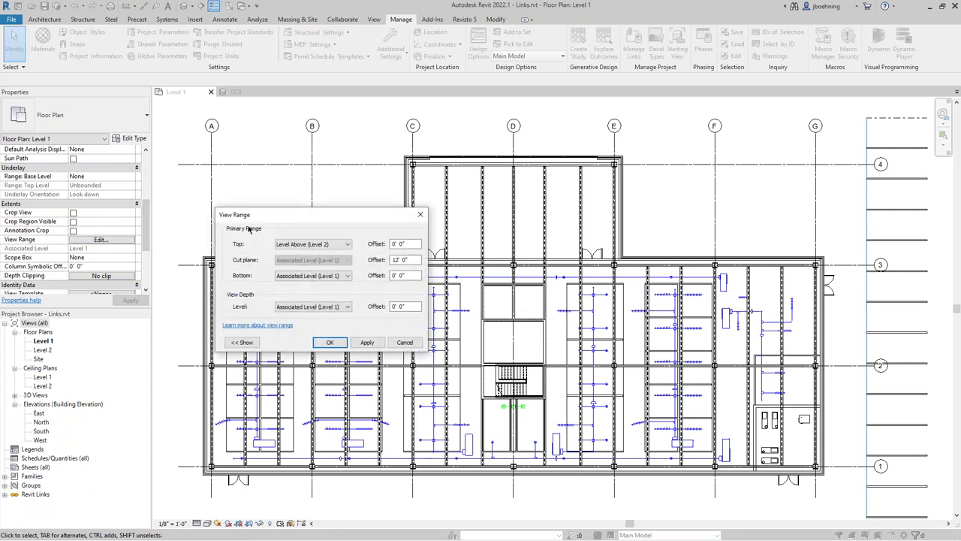
left_click_drag(265, 215, 433, 214)
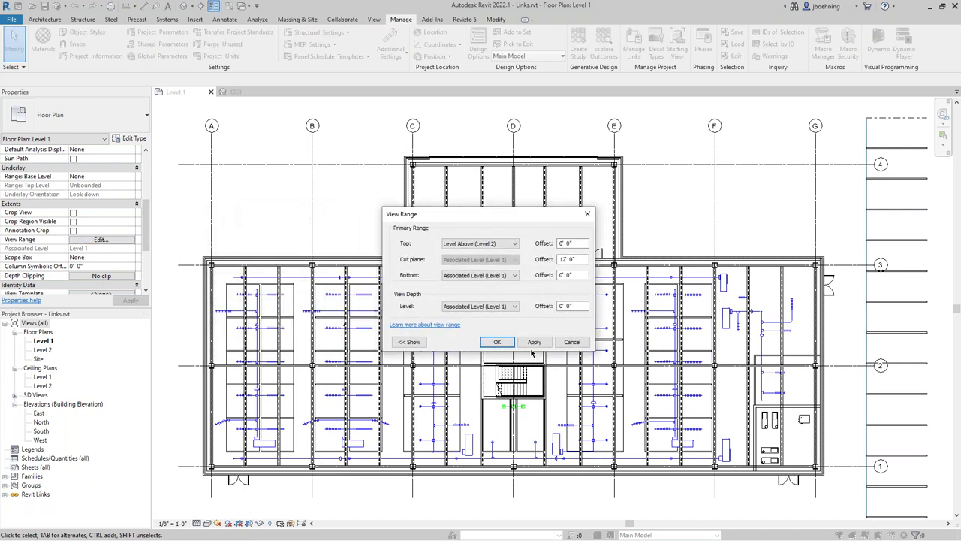
left_click(572, 342)
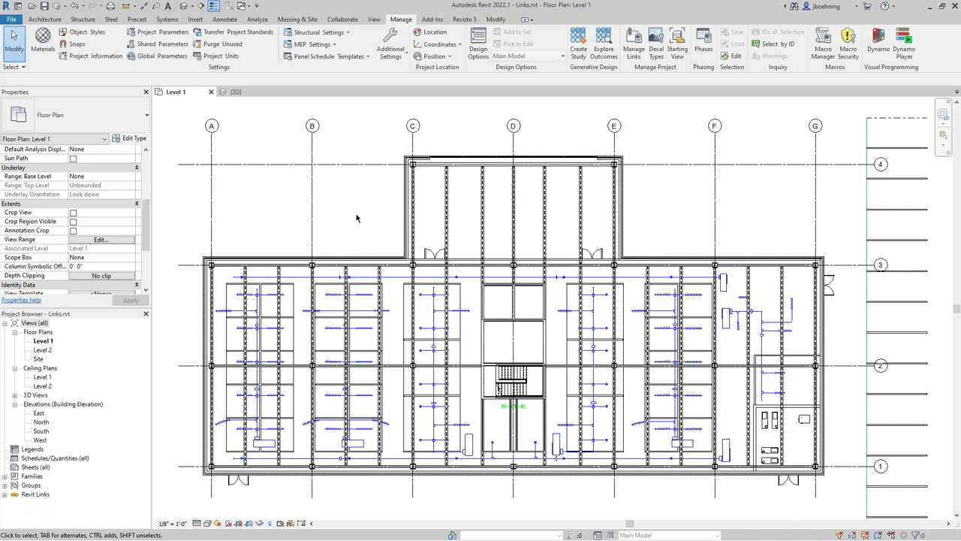
Step: In the {3D} view of rac_basic_sample_project, enable sketchy lines with jitter 6 and extension 5 and apply the settings
left_click(239, 92)
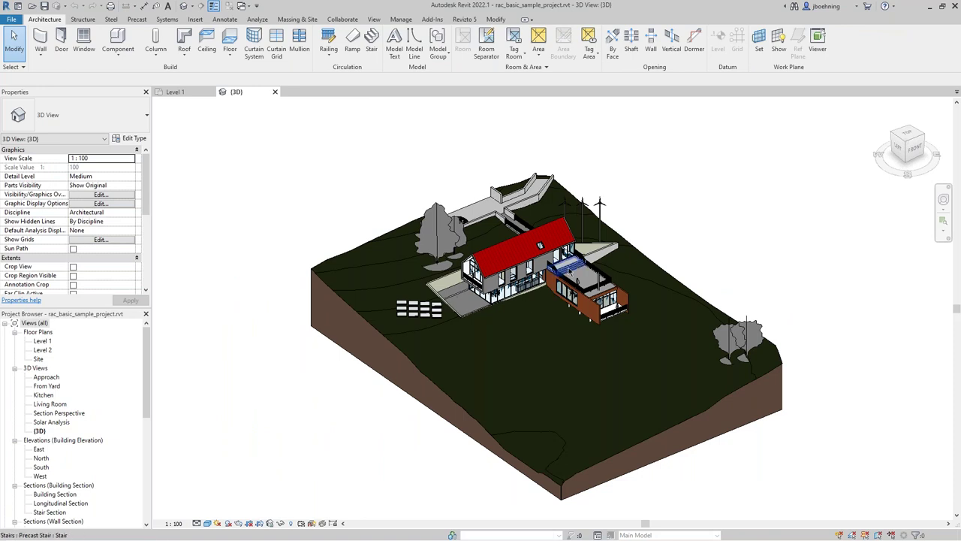
scroll(579, 250, "up", 3)
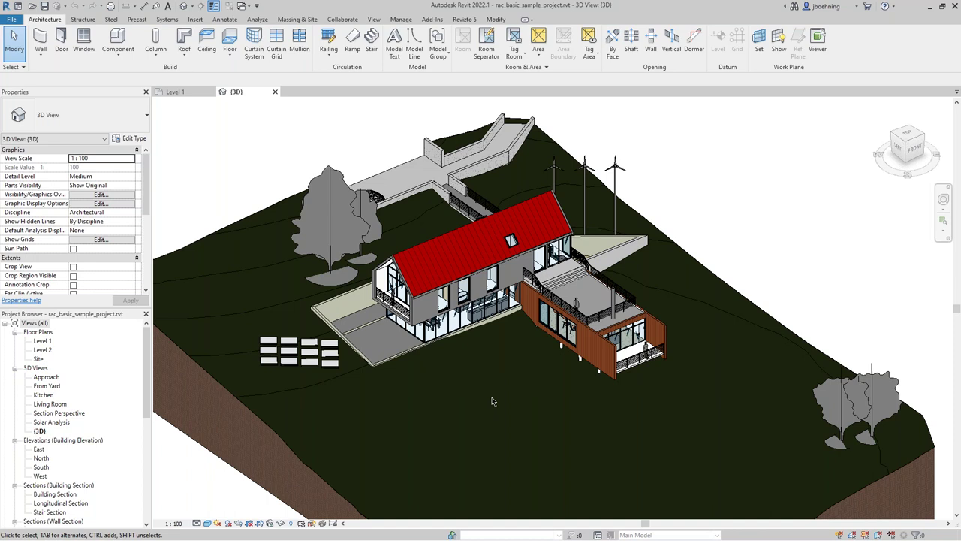
left_click(208, 524)
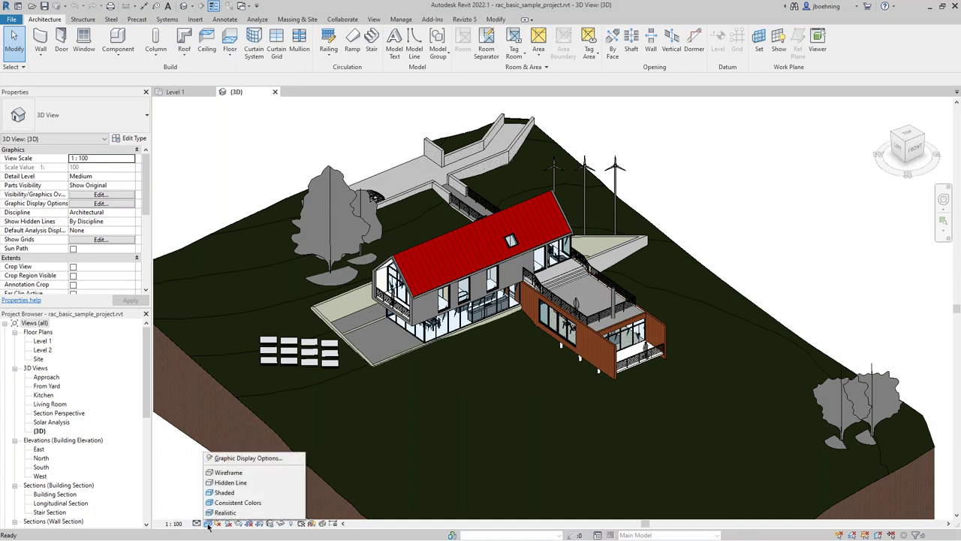
left_click(249, 463)
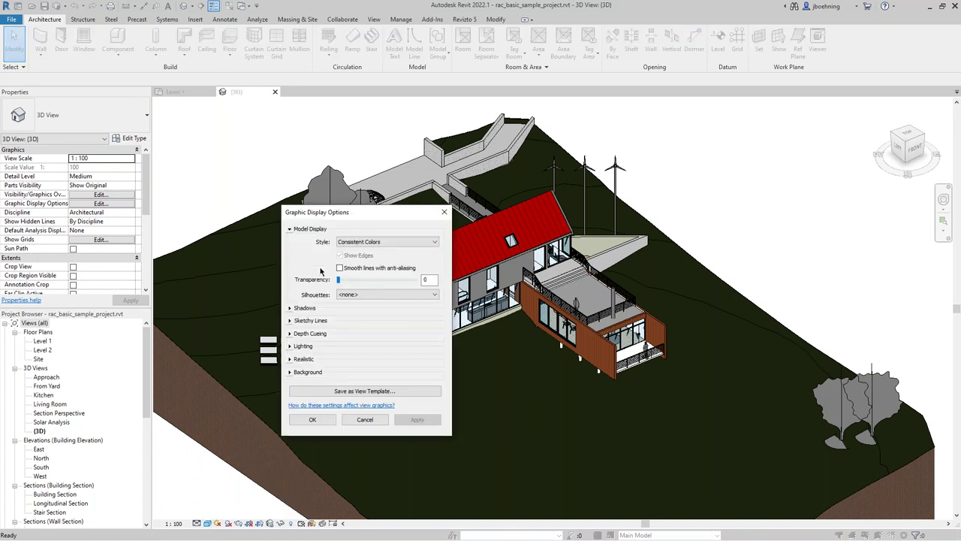
left_click_drag(345, 220, 484, 209)
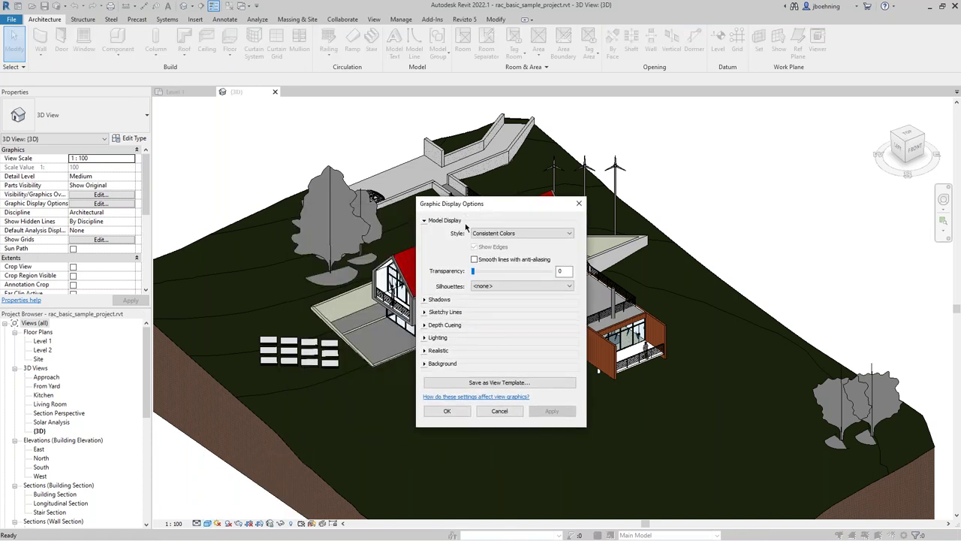
left_click(424, 312)
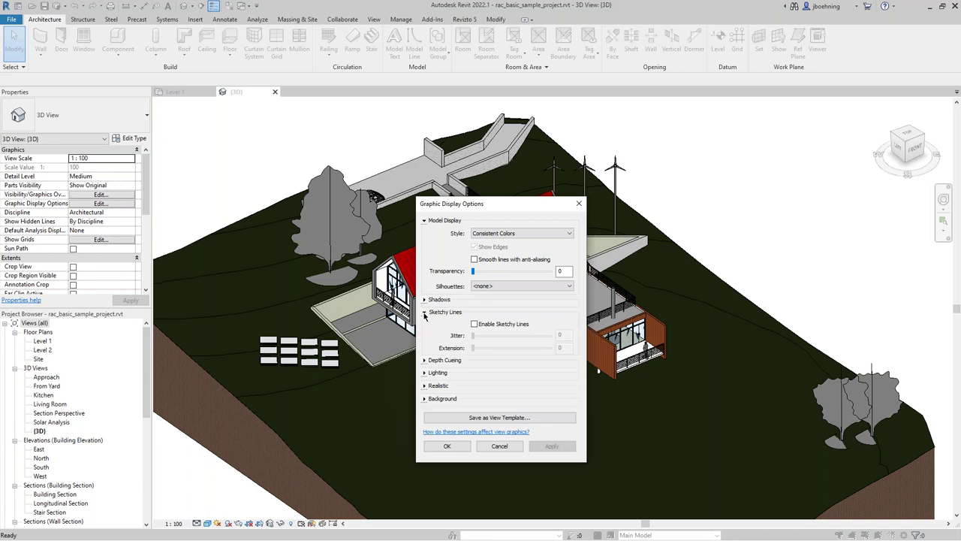
left_click(474, 323)
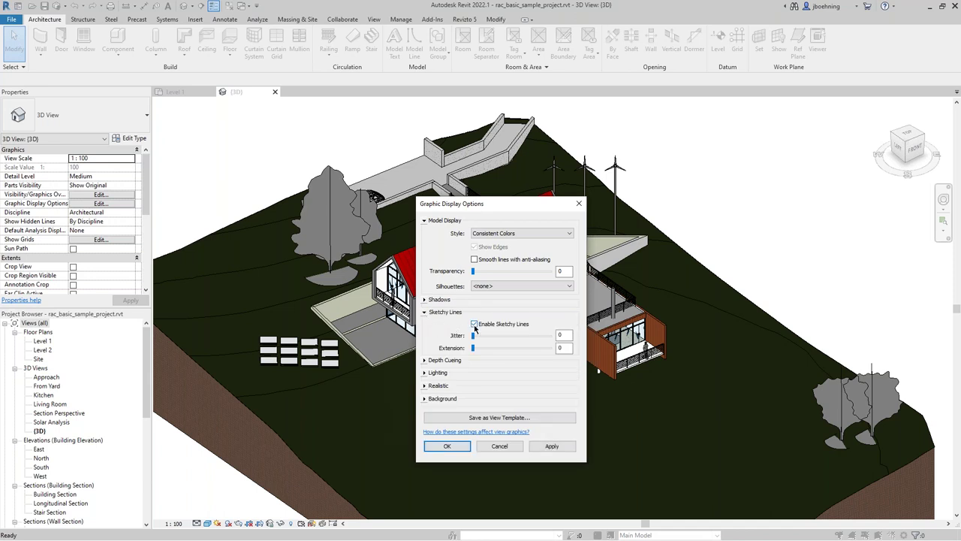
left_click_drag(473, 338, 518, 337)
left_click_drag(475, 349, 512, 350)
left_click(552, 446)
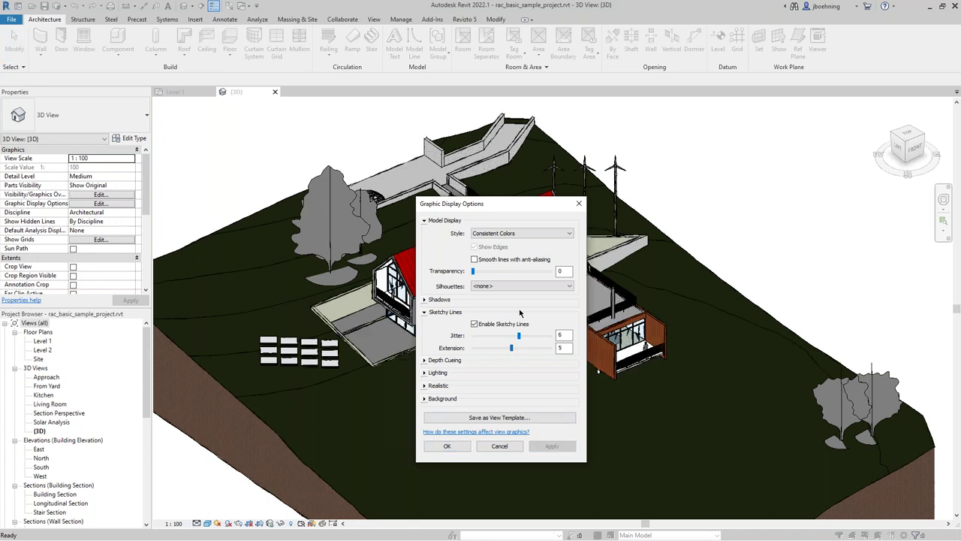
Step: Raise the 3D view's sketchy line jitter to 7, increase the extension as well, and accept the display options
left_click_drag(504, 211, 302, 201)
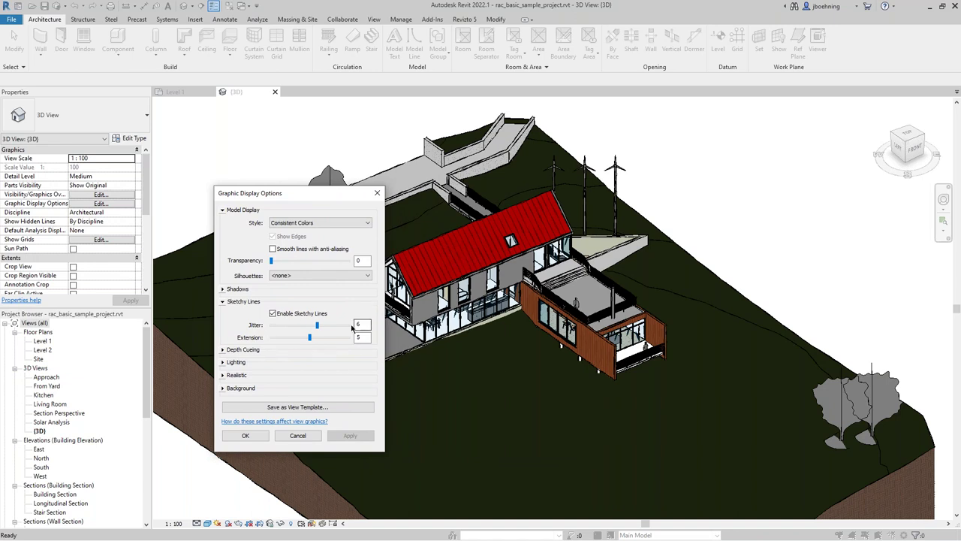
left_click_drag(319, 328, 330, 330)
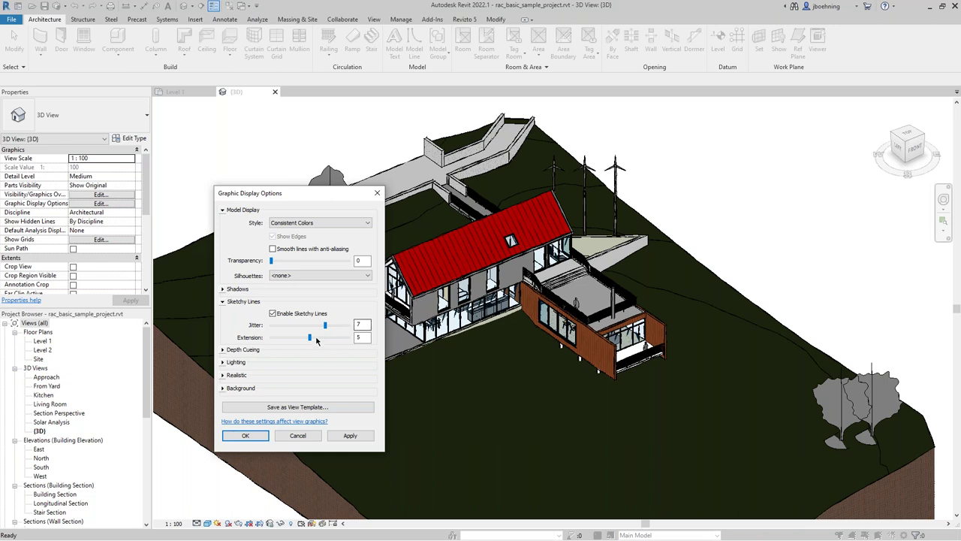
left_click_drag(310, 340, 327, 340)
left_click(255, 436)
scroll(466, 293, "up", 3)
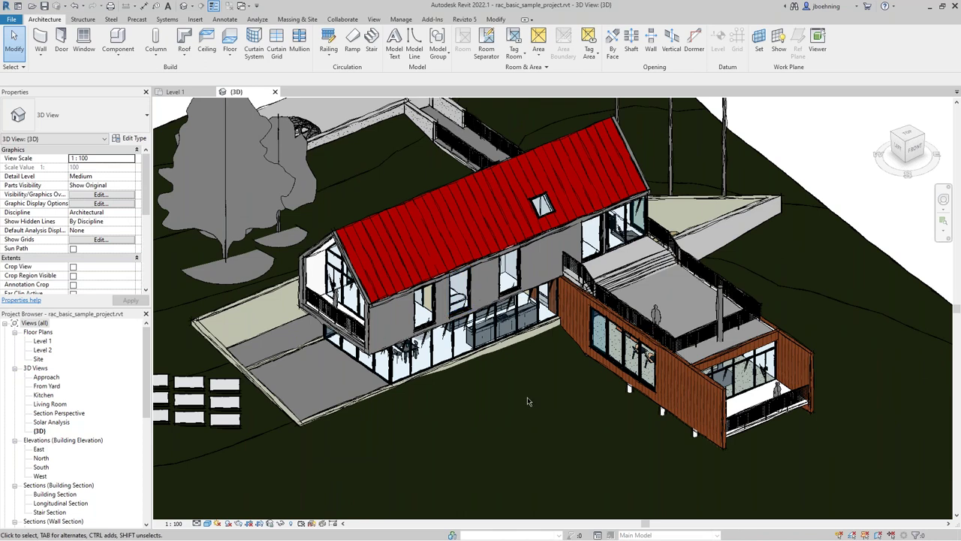
Step: Set the 3D view's visual style to Hidden Line and inspect the sketchy model from a slightly different angle
left_click(208, 522)
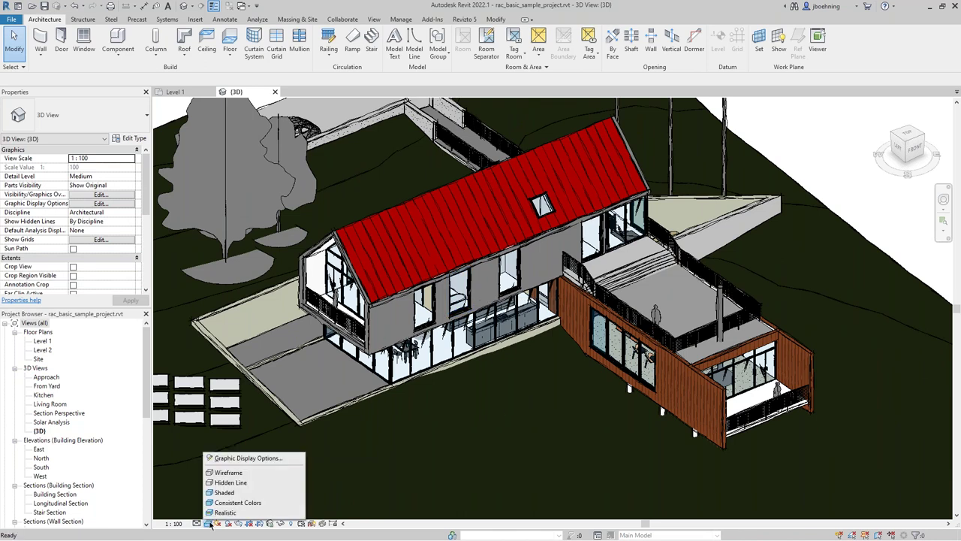
left_click(227, 484)
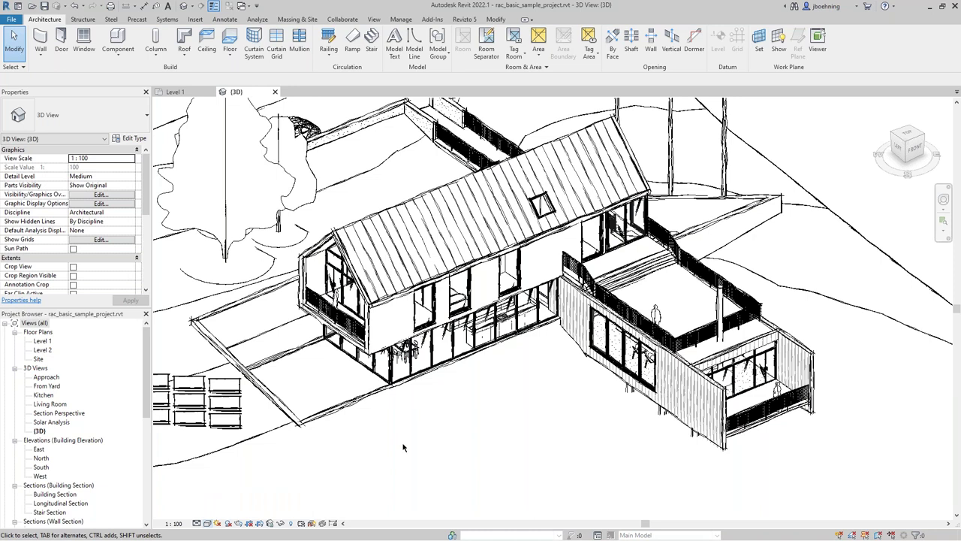
scroll(461, 422, "down", 3)
middle_click_drag(487, 434, 493, 416, "shift")
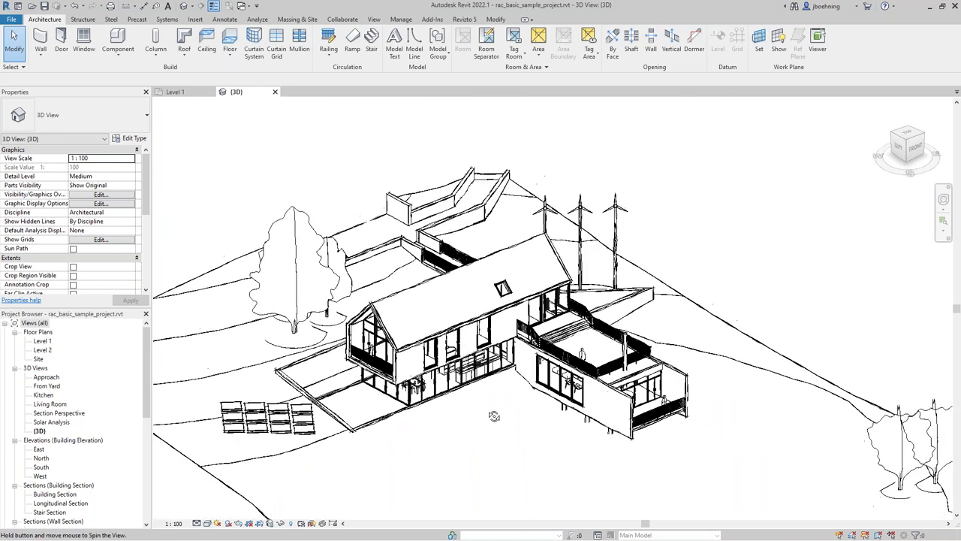
middle_click_drag(480, 323, 499, 319, "shift")
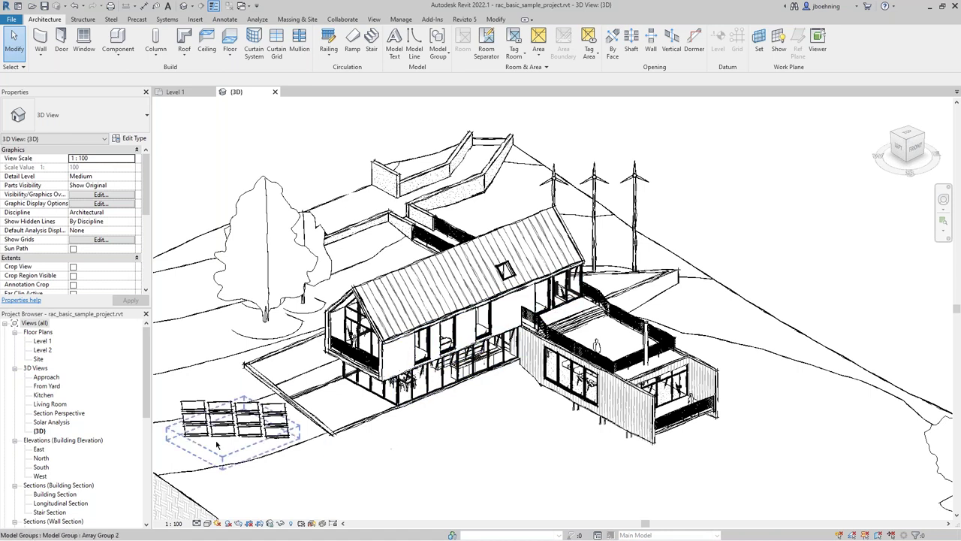
Step: Open the West elevation and set its visual style to Shaded
double_click(40, 476)
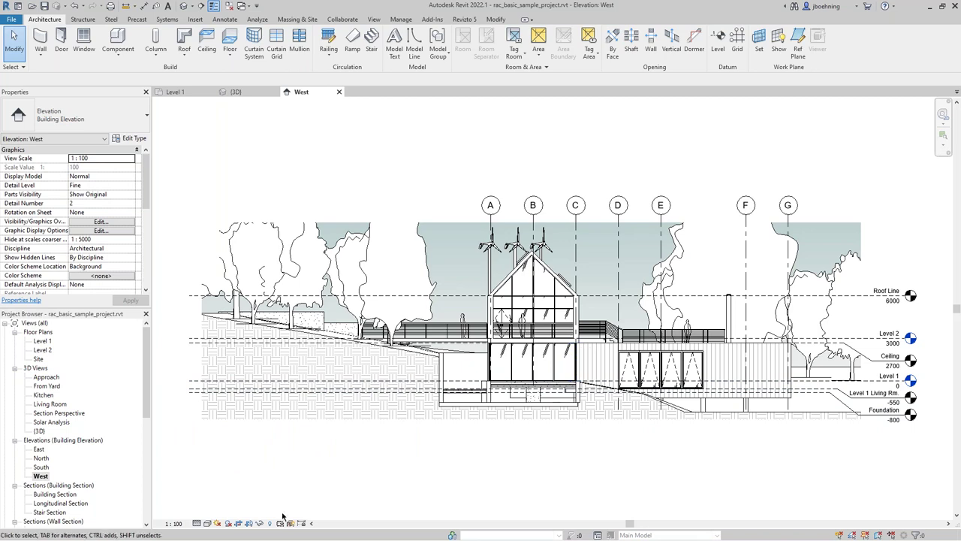
left_click(207, 523)
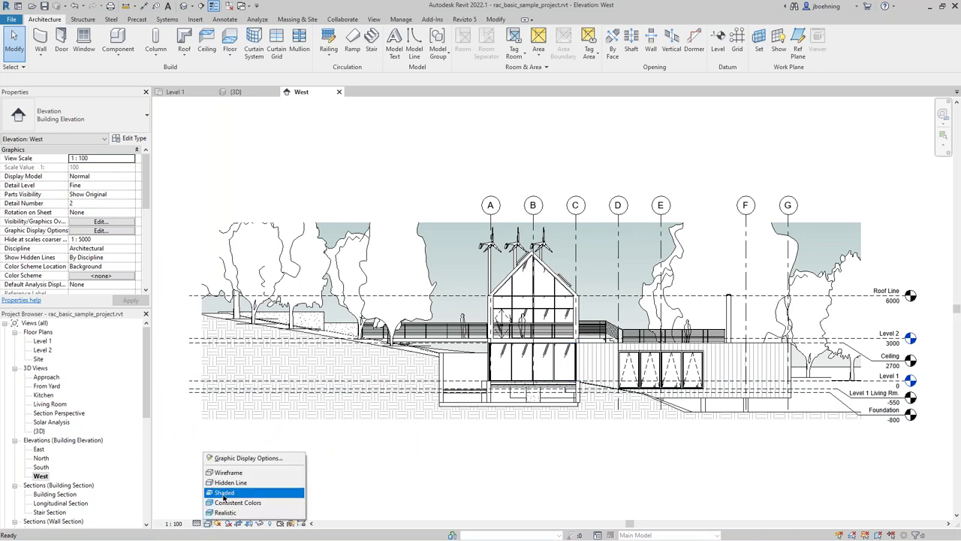
left_click(223, 494)
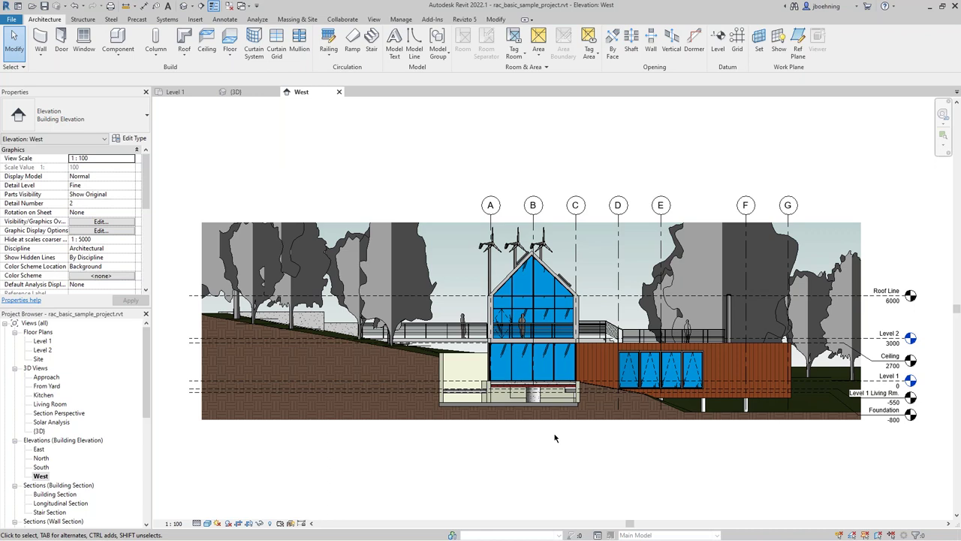
Step: Turn on Show Depth under depth cueing in the West elevation's Graphic Display Options and accept it
left_click(207, 523)
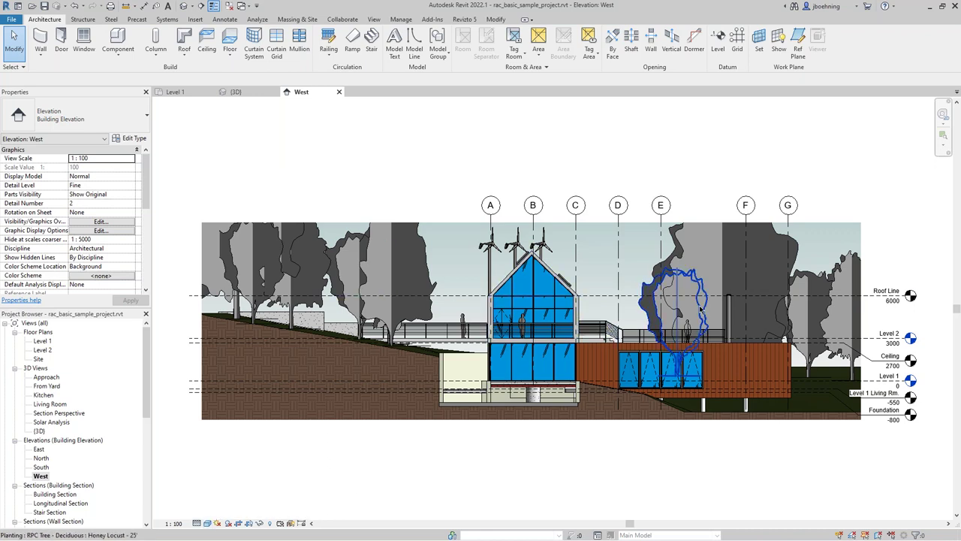
left_click(207, 523)
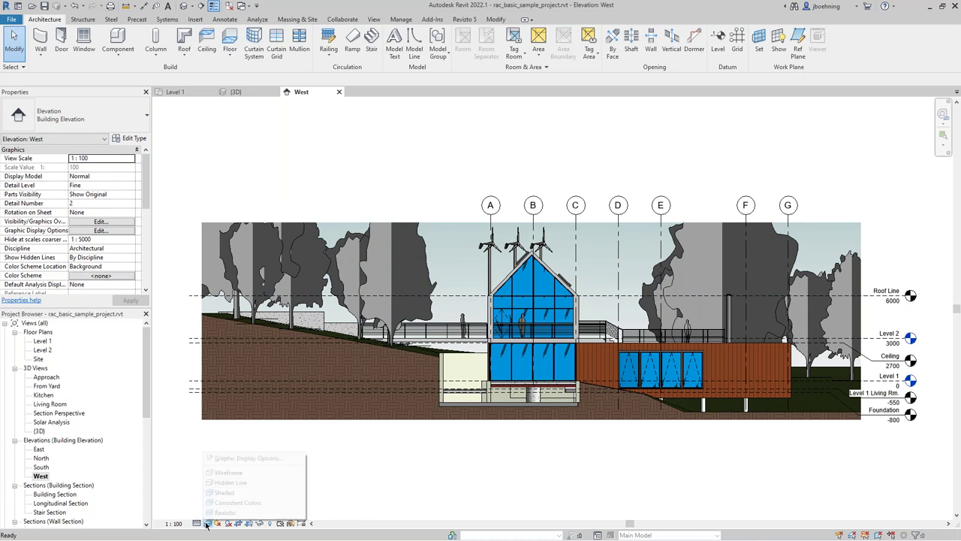
left_click(234, 459)
left_click_drag(312, 196, 484, 202)
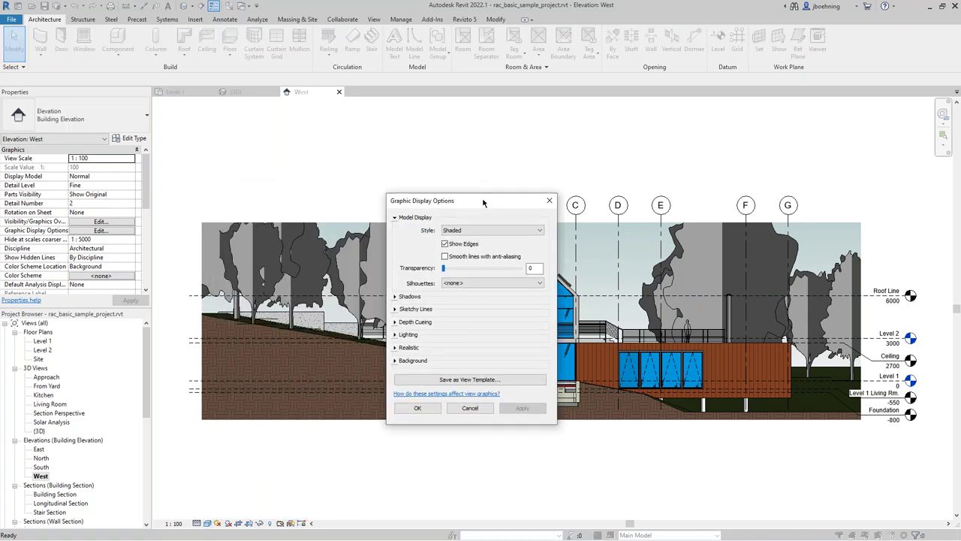
left_click(395, 322)
left_click(444, 329)
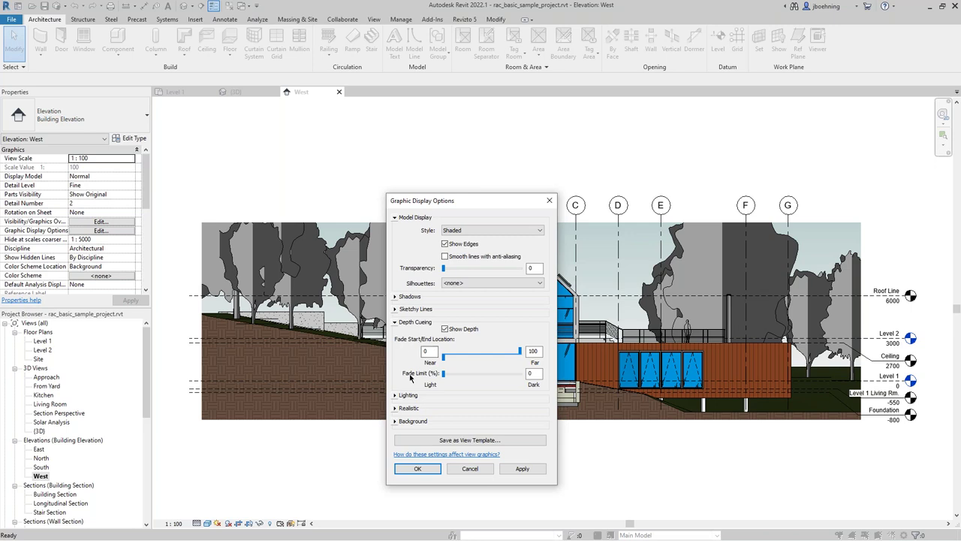
left_click(521, 470)
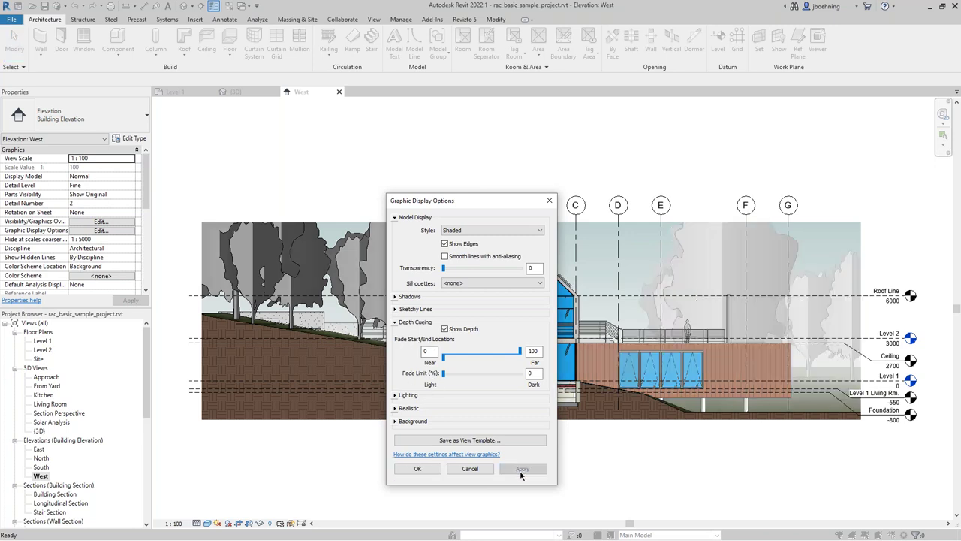
left_click(434, 469)
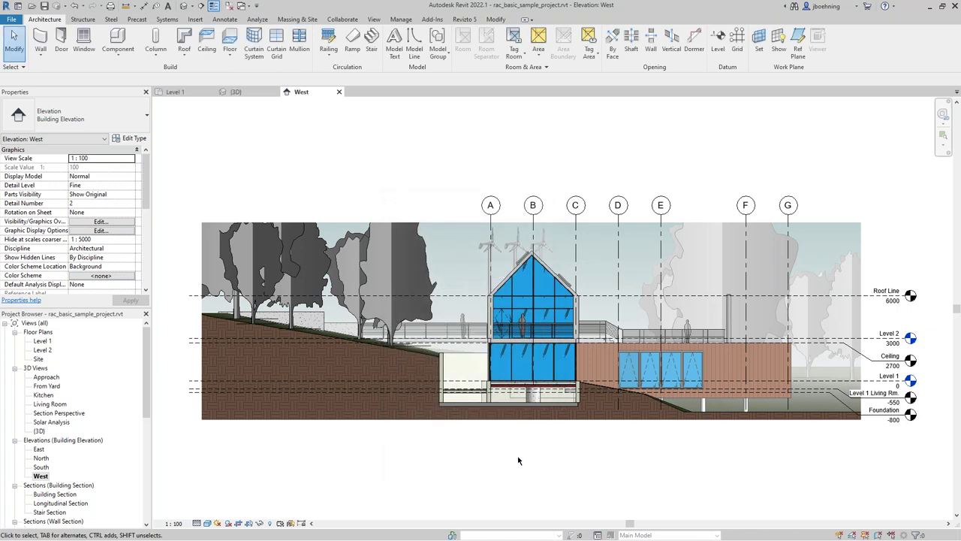
Step: Apply a depth cueing fade limit of 56% to the West elevation
scroll(528, 459, "up", 2)
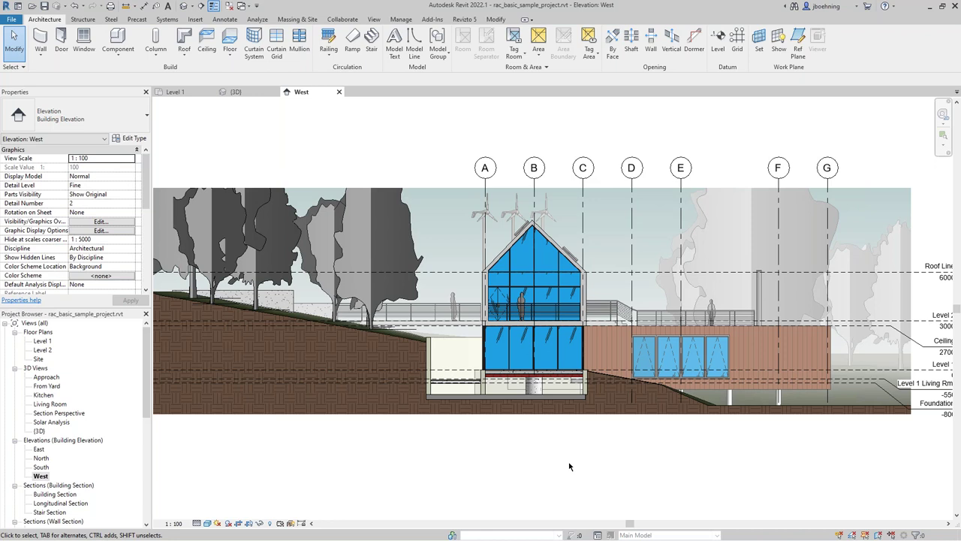
left_click(206, 522)
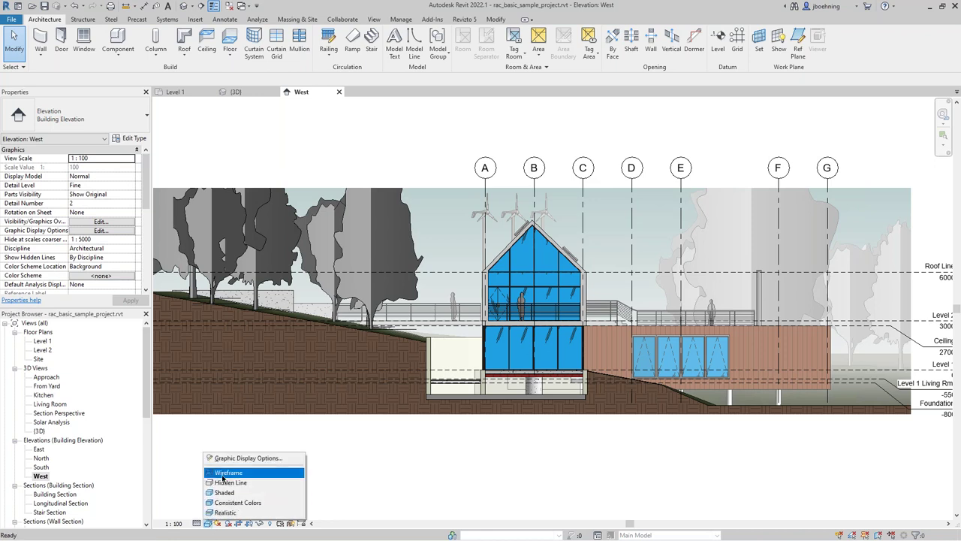
left_click(228, 459)
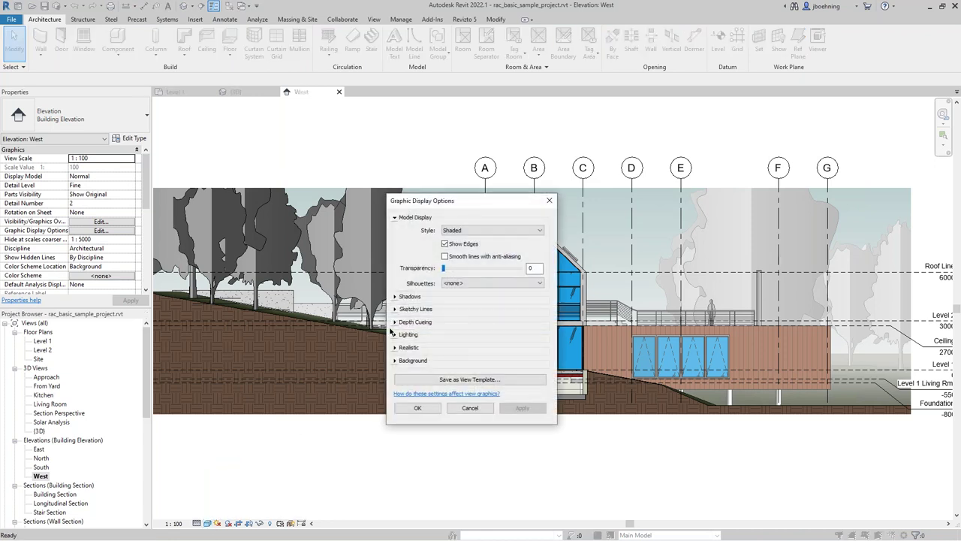
left_click(395, 322)
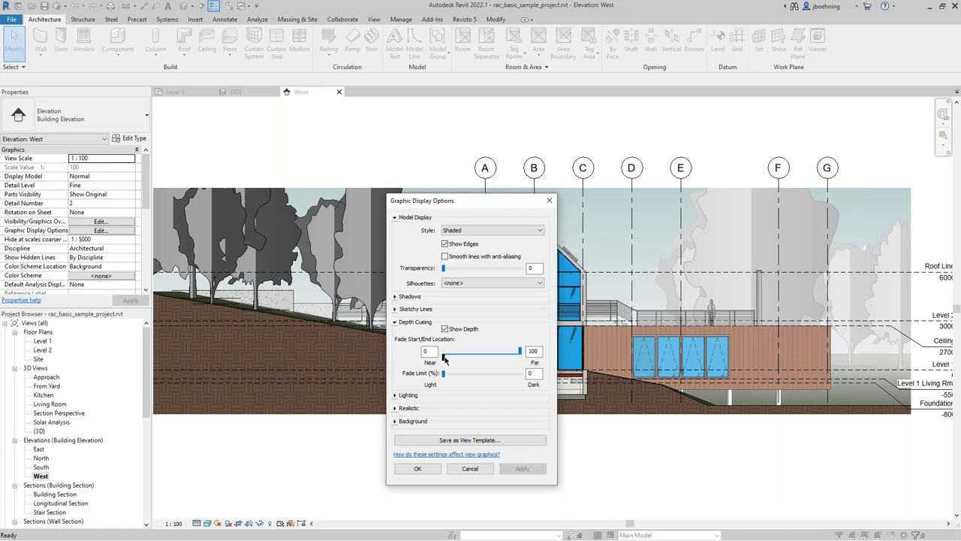
left_click_drag(444, 359, 488, 375)
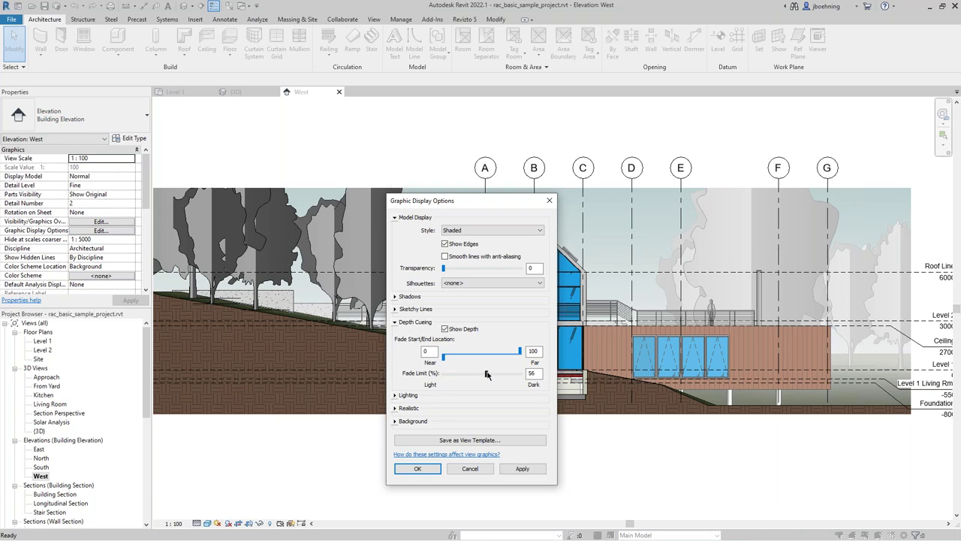
left_click(522, 468)
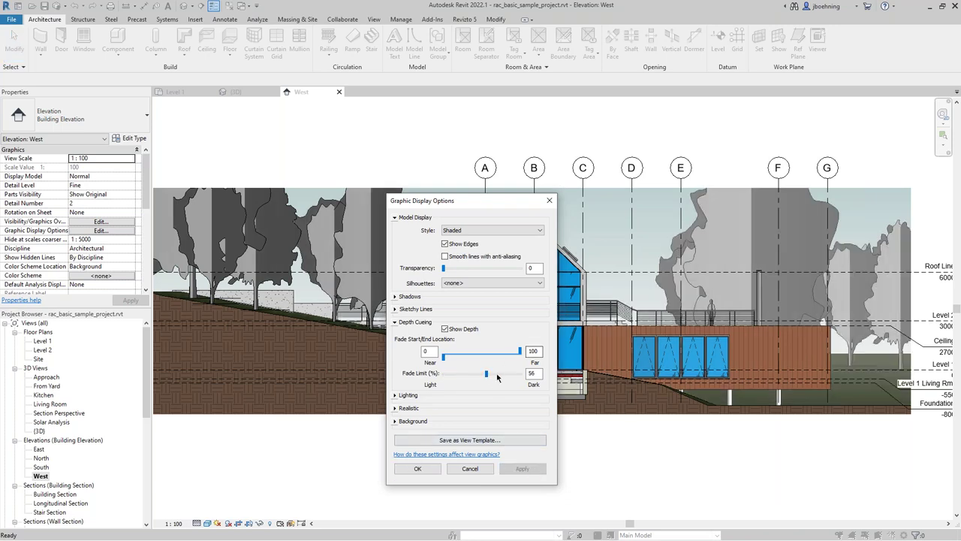
Step: Return the West elevation's depth cueing fade limit to 0%, apply it and close the display options
left_click_drag(488, 374, 443, 373)
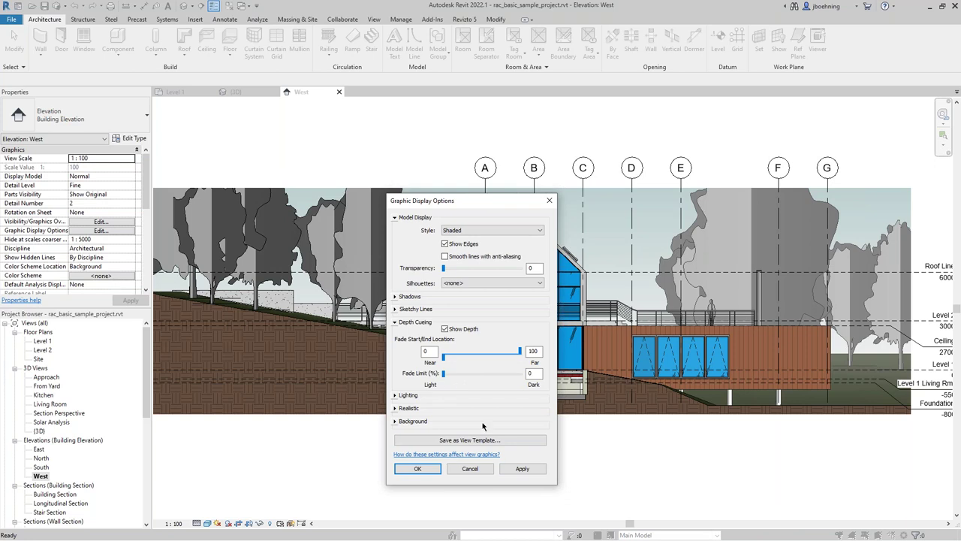
left_click(525, 469)
left_click(428, 470)
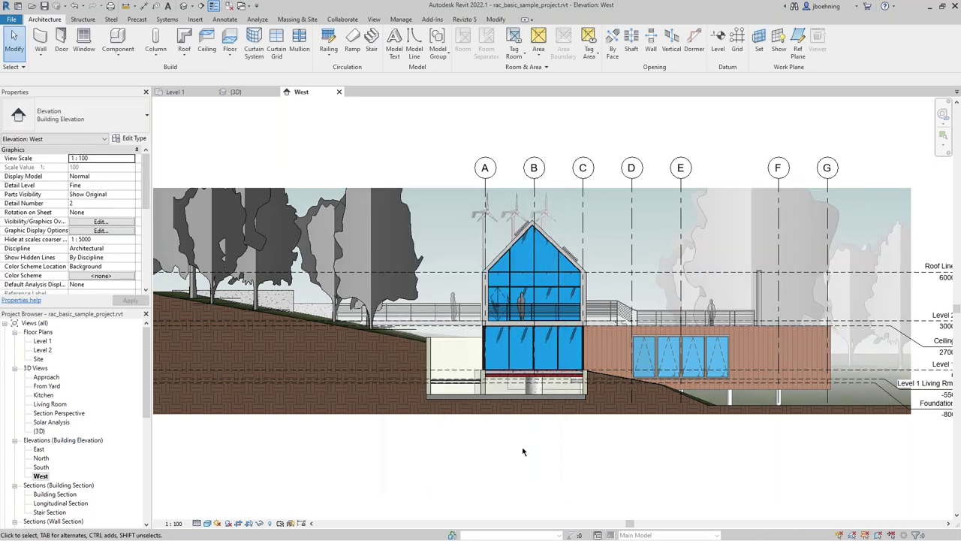
scroll(519, 450, "down", 1)
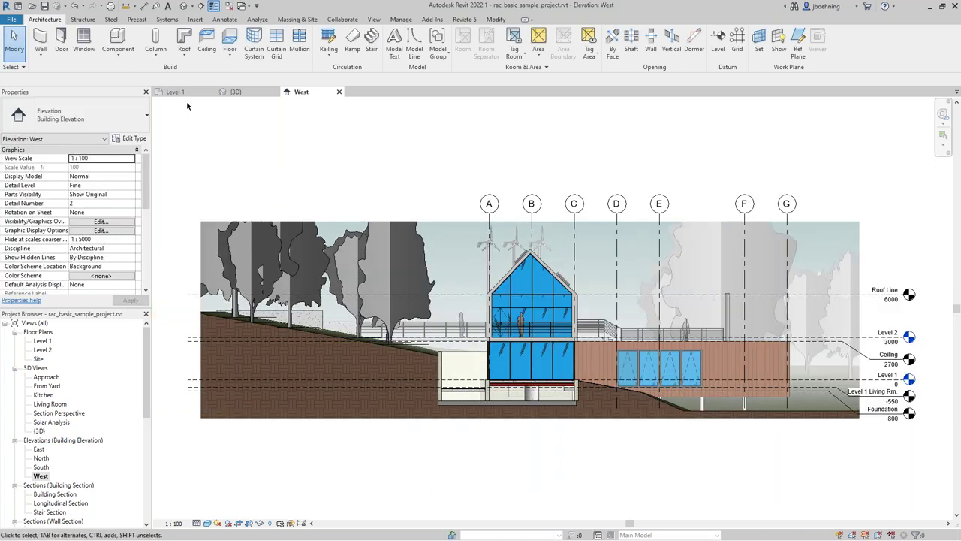
Step: Return to the 3D view, then show the CLICK2BIM blog's Visibility category in the web browser and select the page address
left_click(235, 92)
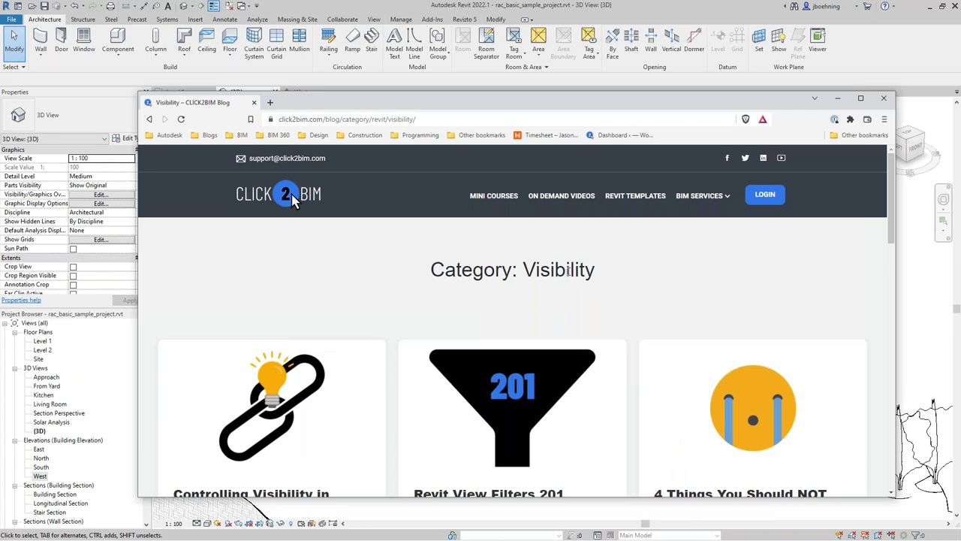
left_click(443, 119)
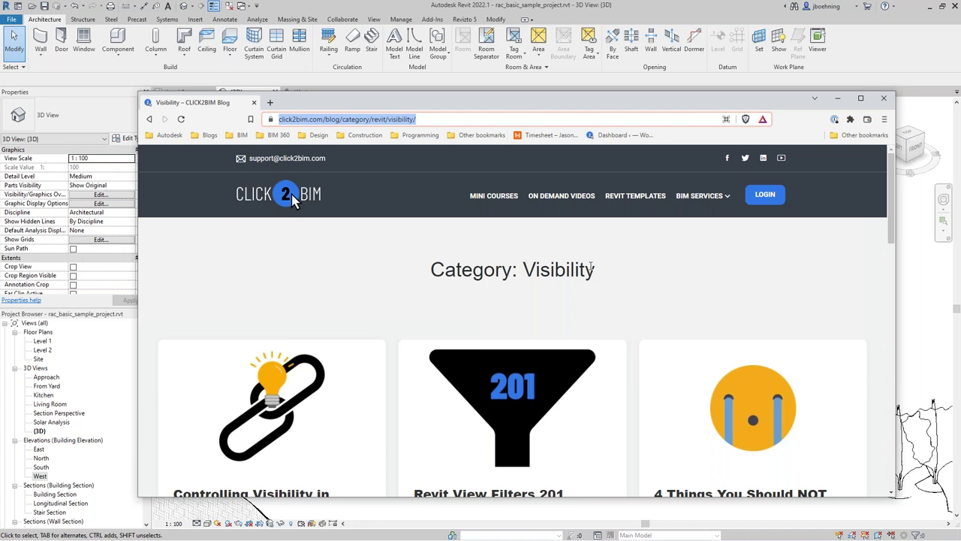
Step: Skim the posts in the CLICK2BIM blog's Visibility category and minimize the browser window
scroll(641, 274, "down", 2)
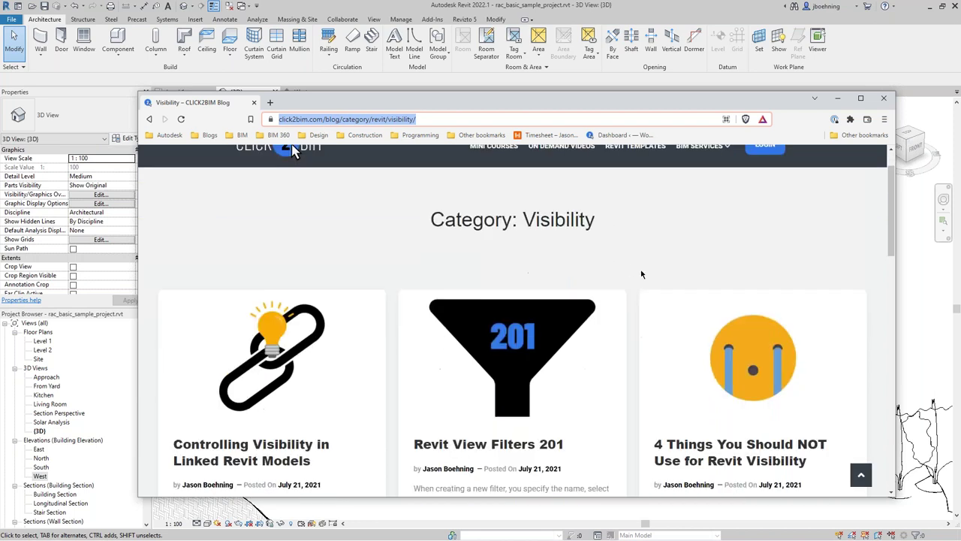
scroll(642, 274, "down", 3)
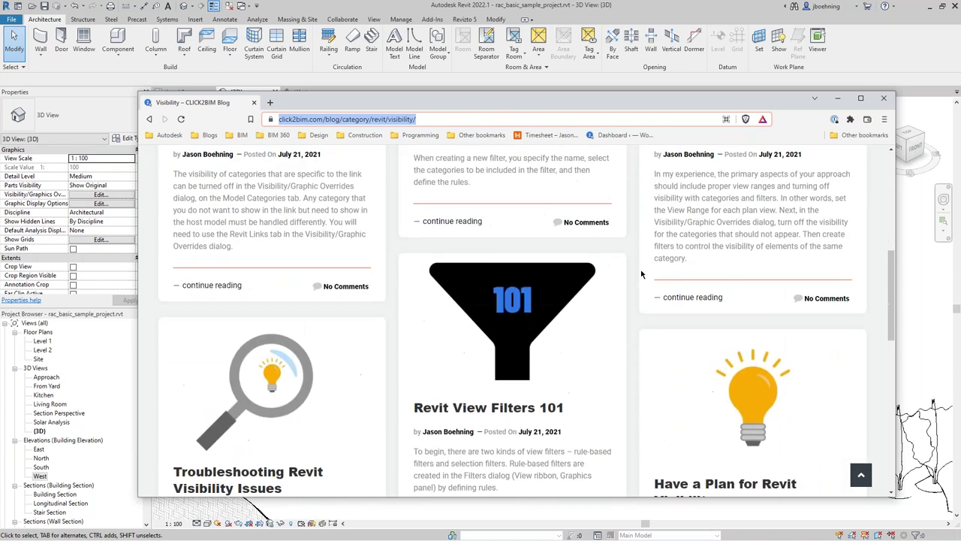
scroll(642, 274, "up", 5)
scroll(642, 274, "up", 1)
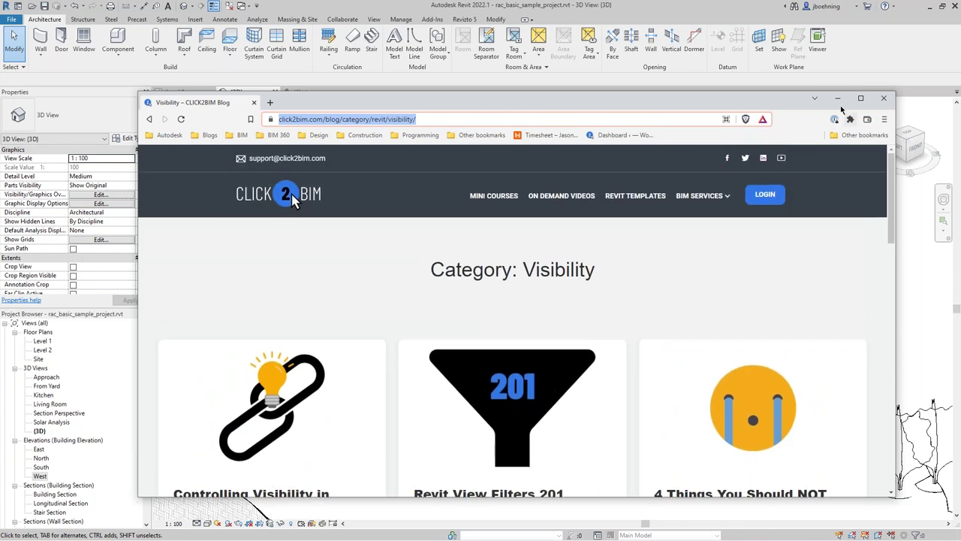
left_click(838, 98)
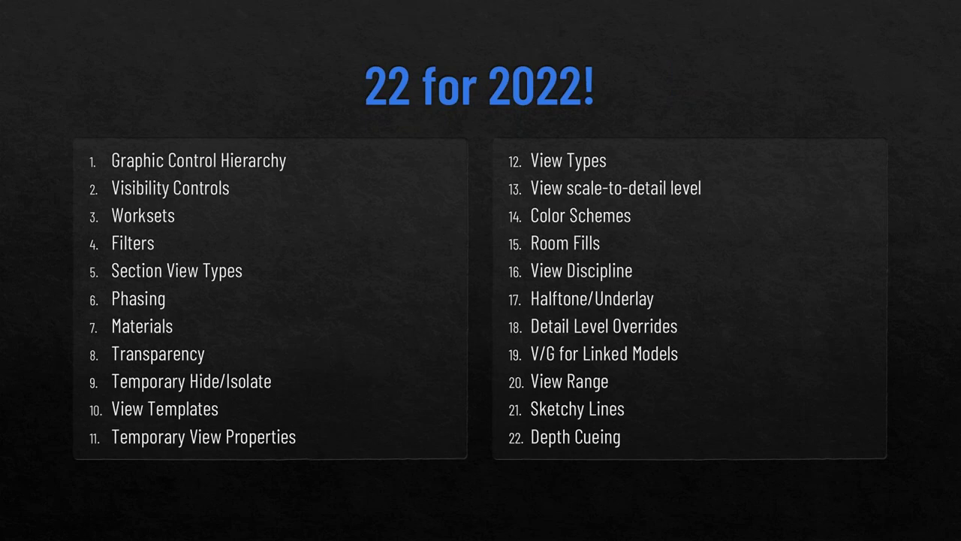
key("Right")
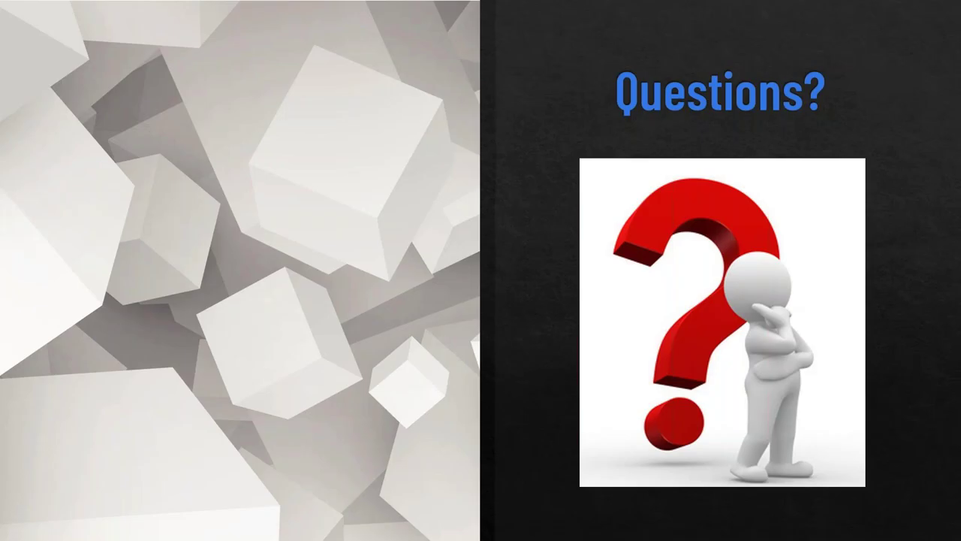
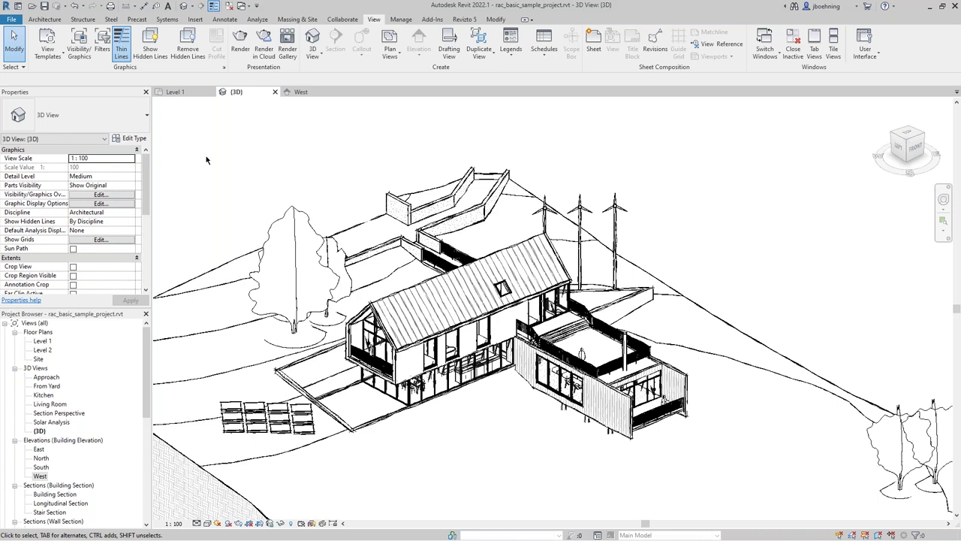
Step: Try to create a view template named test from the current 3D view and review its included parameters
left_click(63, 56)
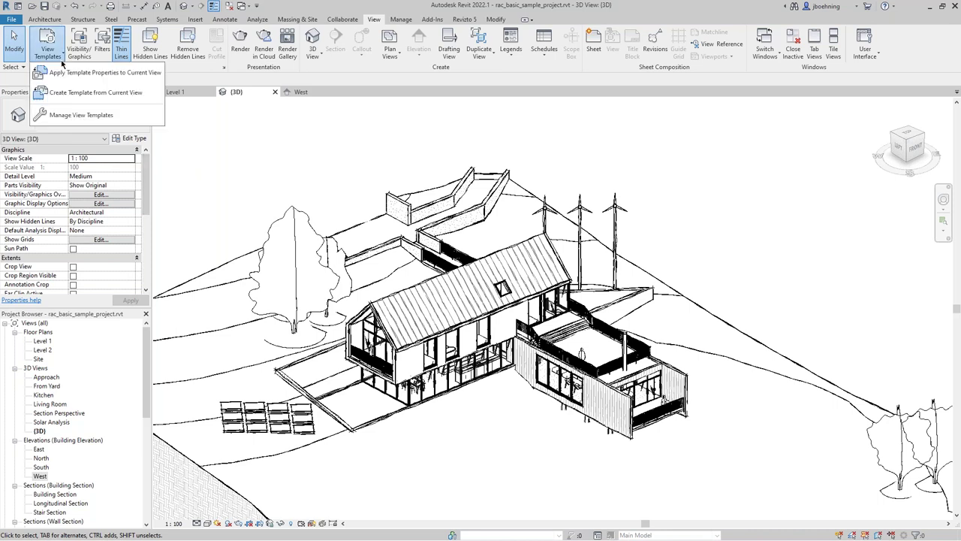
left_click(66, 92)
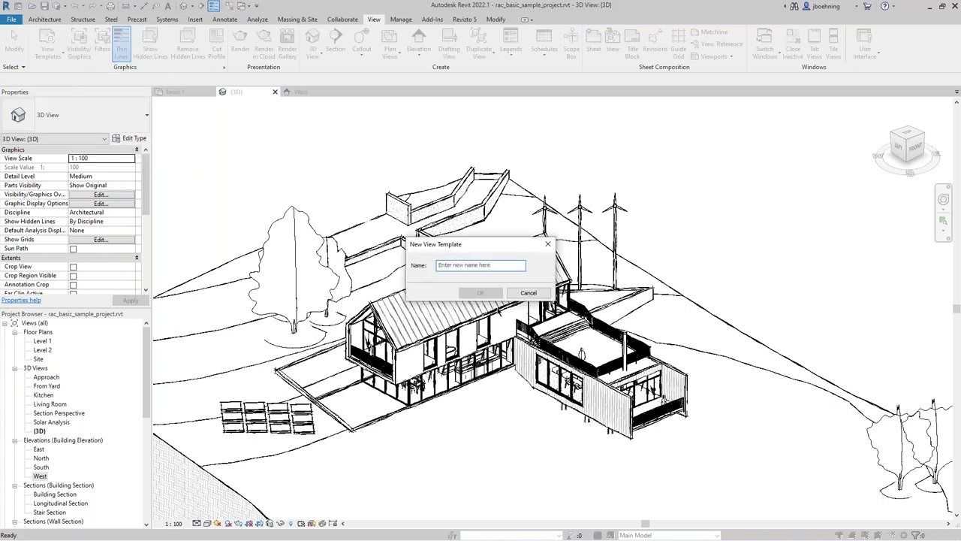
type("test")
key("Return")
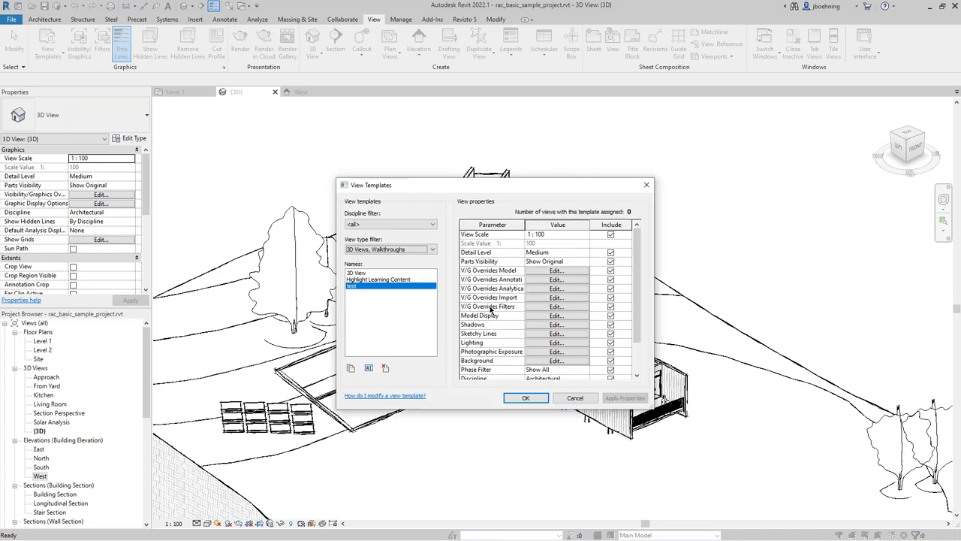
scroll(489, 308, "down", 1)
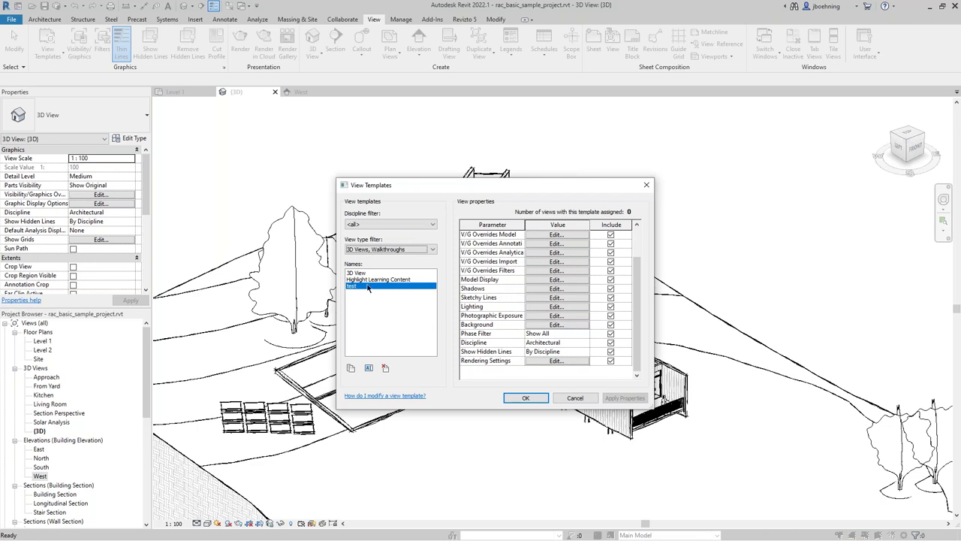
Step: Filter the view templates to Elevations, Sections, Detail Views, examine the Architectural Elevation template's parameters and cancel
left_click(400, 252)
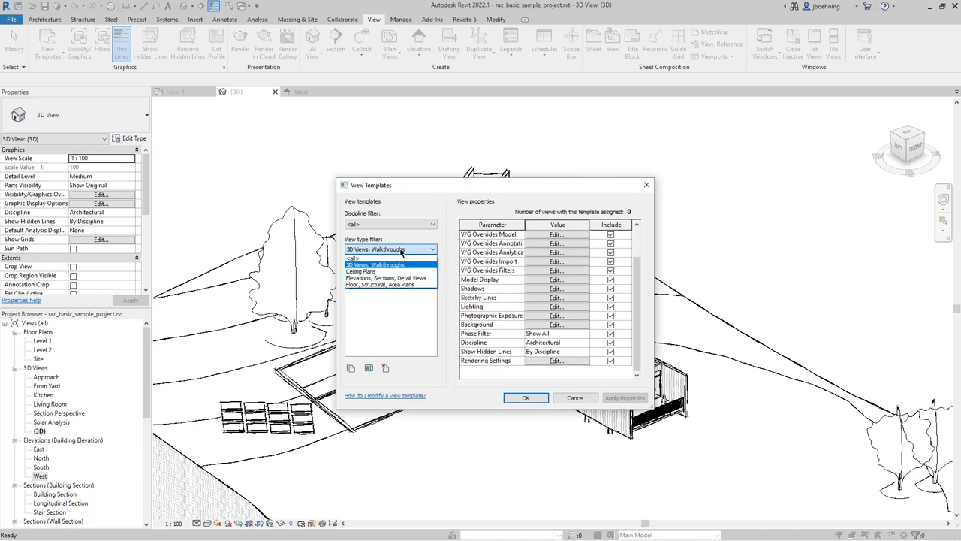
left_click(383, 268)
scroll(497, 361, "down", 1)
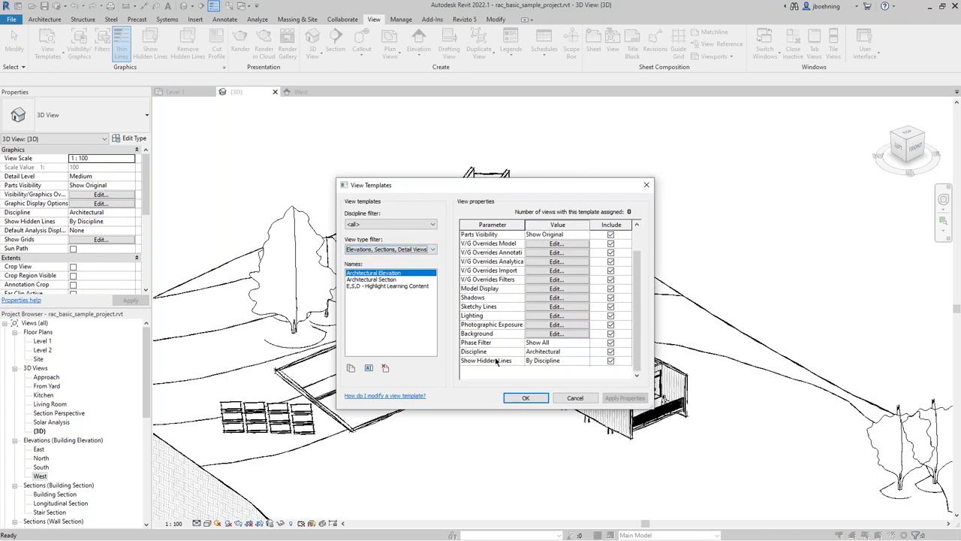
scroll(481, 337, "up", 1)
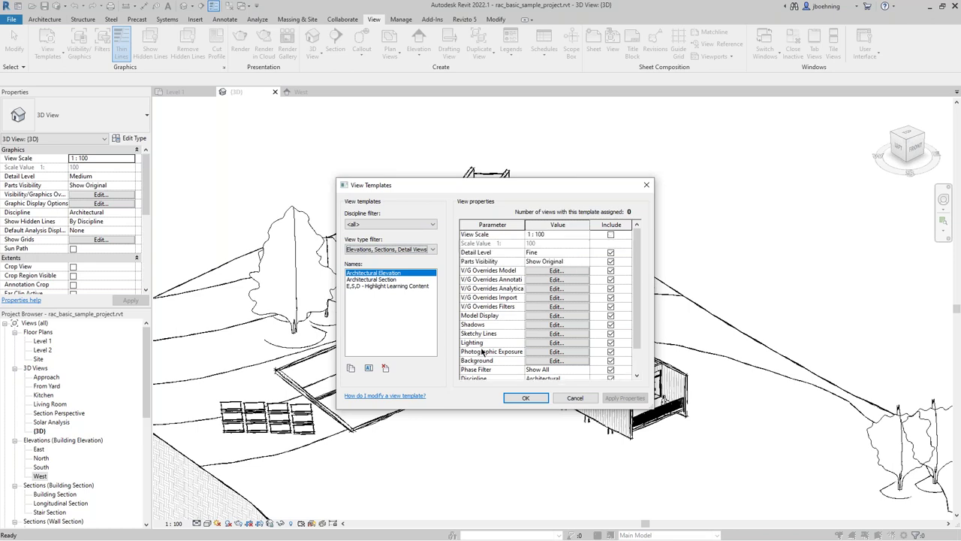
scroll(484, 353, "down", 1)
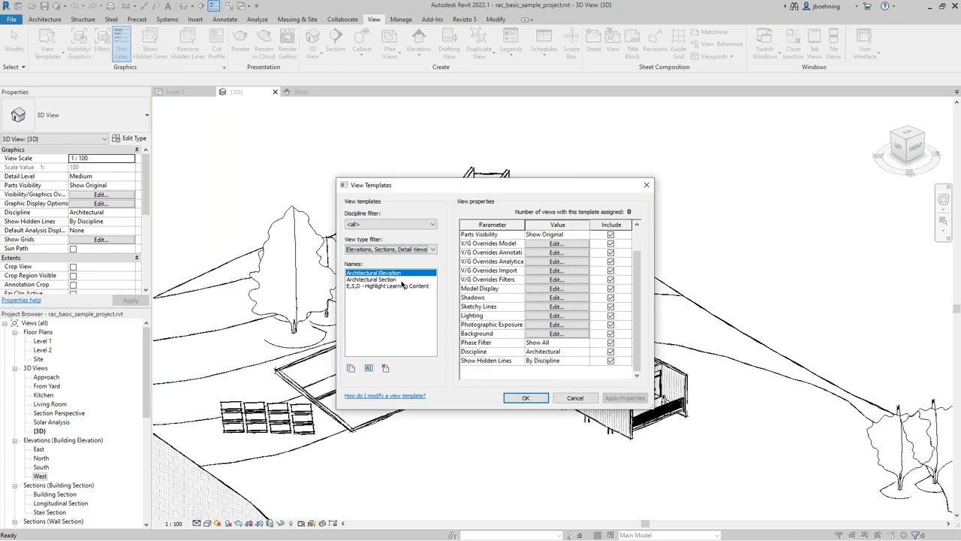
scroll(512, 295, "up", 1)
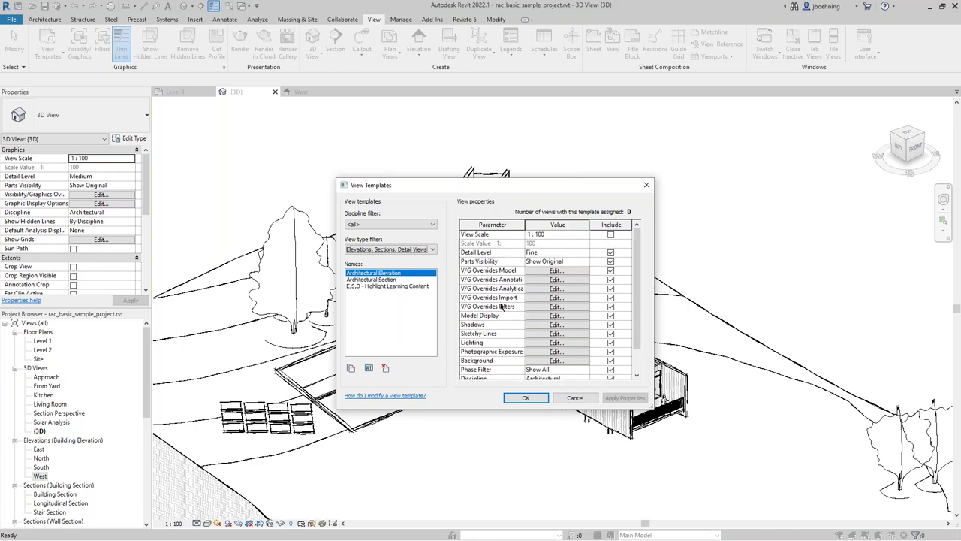
left_click(566, 398)
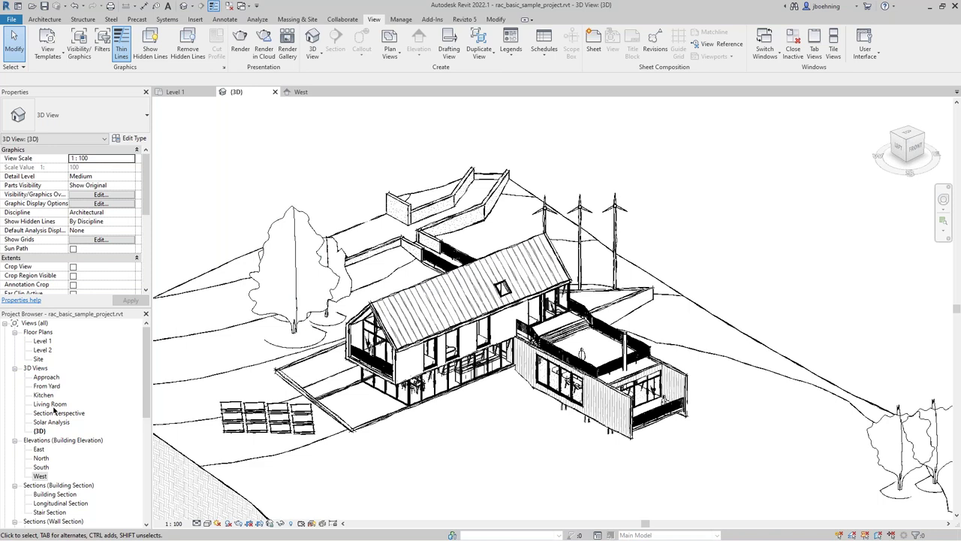
Step: Open the Building Section view and create a view template named test 2 from it
scroll(52, 450, "down", 3)
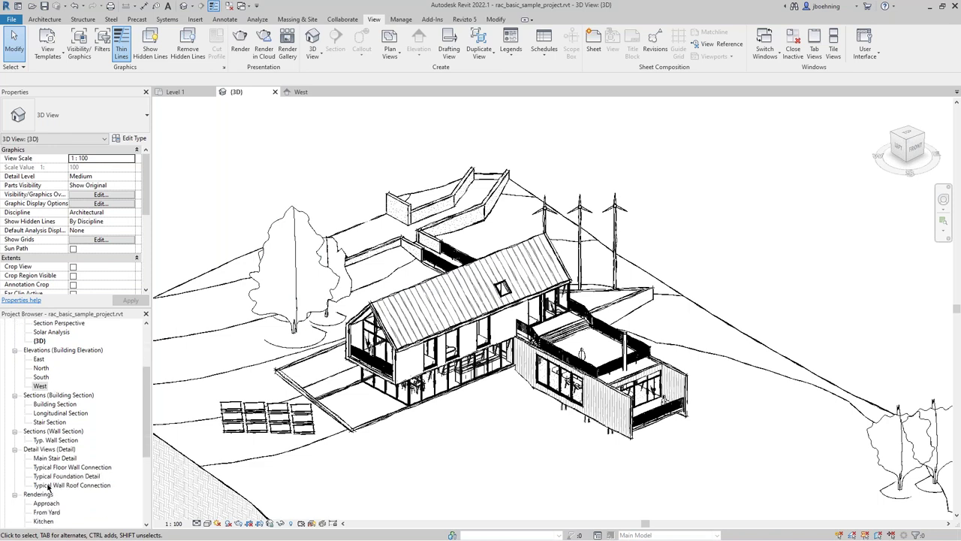
double_click(51, 405)
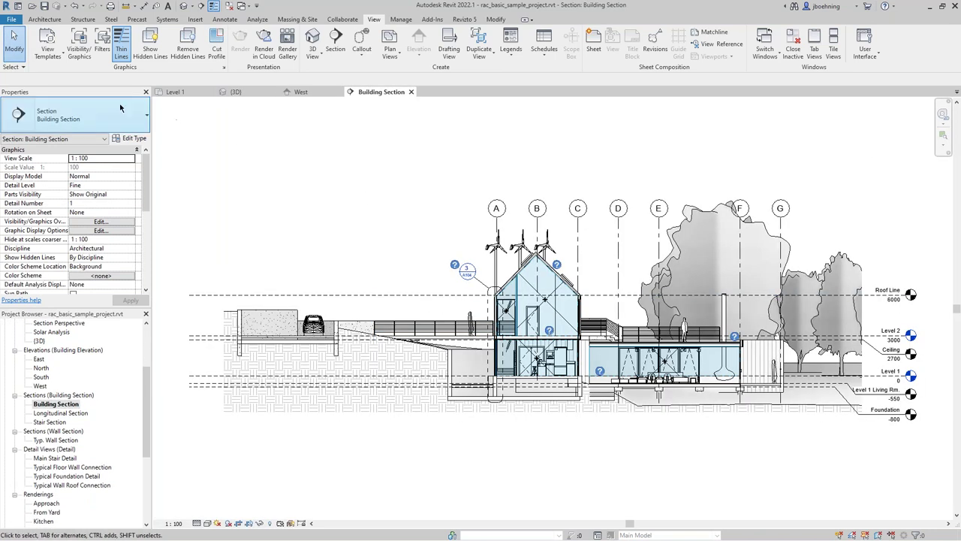
left_click(48, 59)
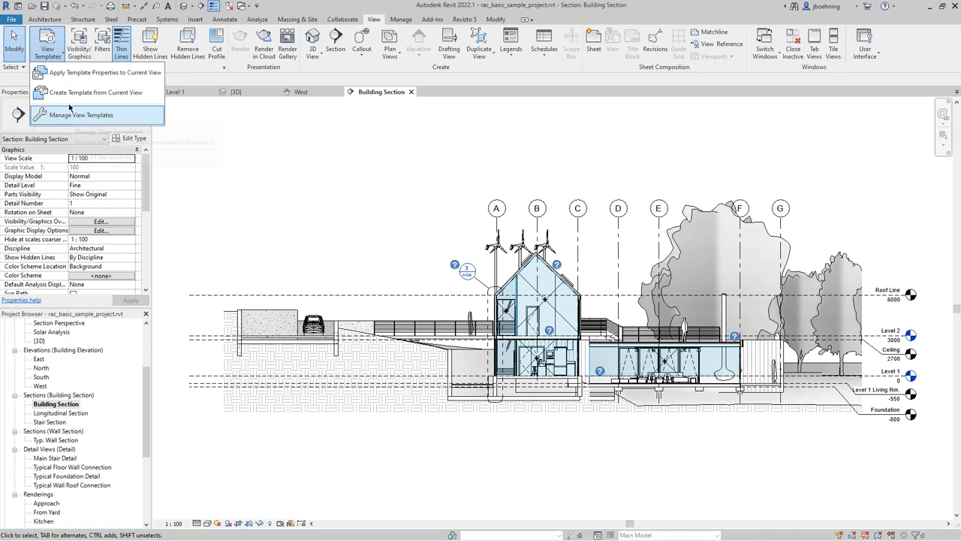
left_click(95, 92)
type("test 2")
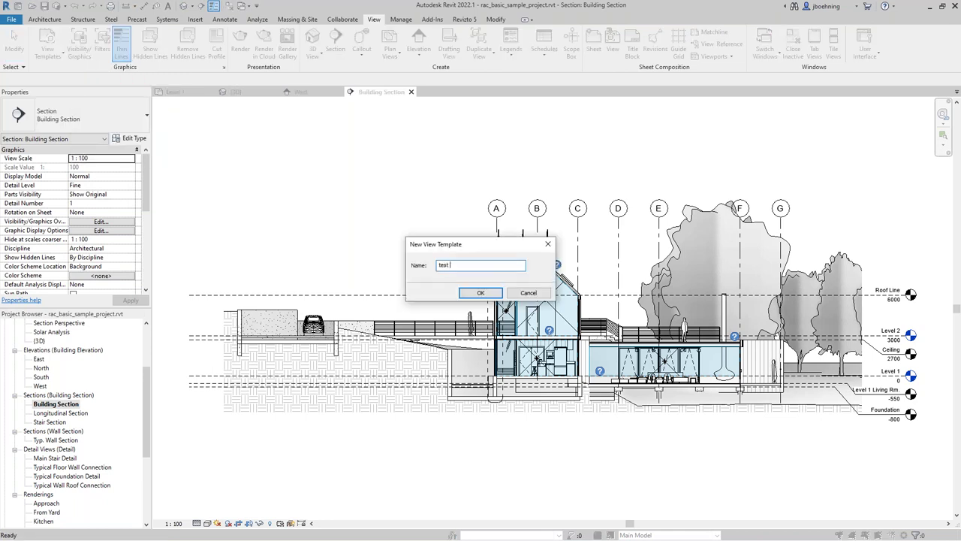
left_click(477, 293)
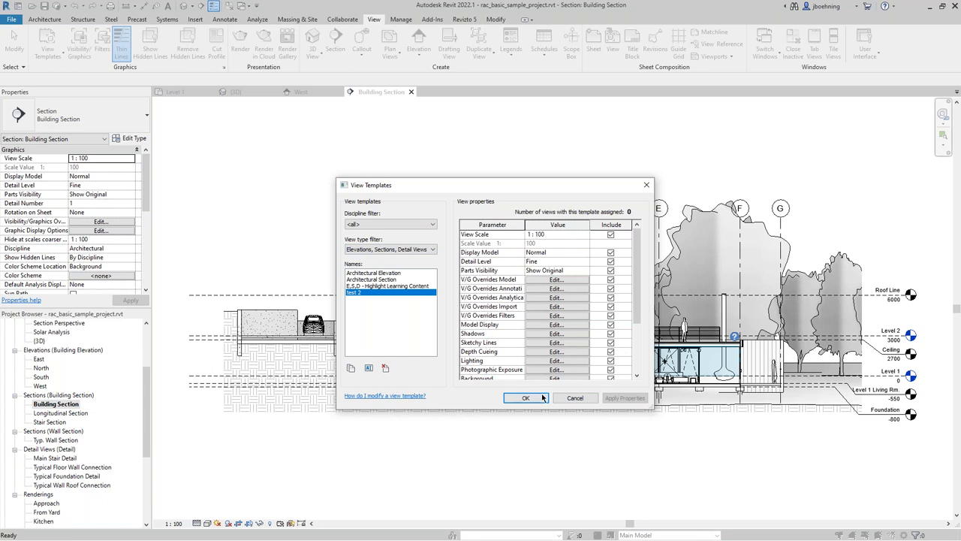
left_click(542, 398)
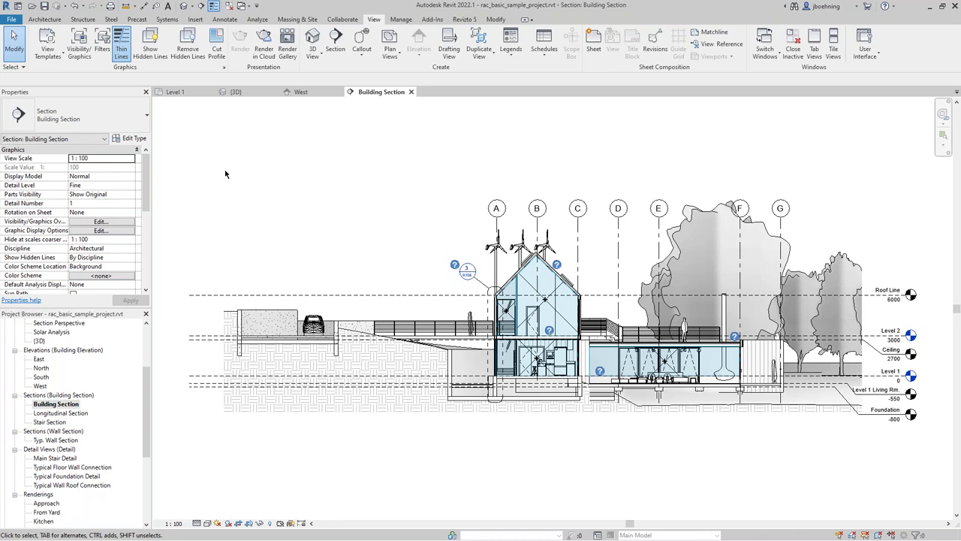
Step: Look at the Level 1 floor plan of Links.rvt and return to the sample house's 3D view
left_click(398, 21)
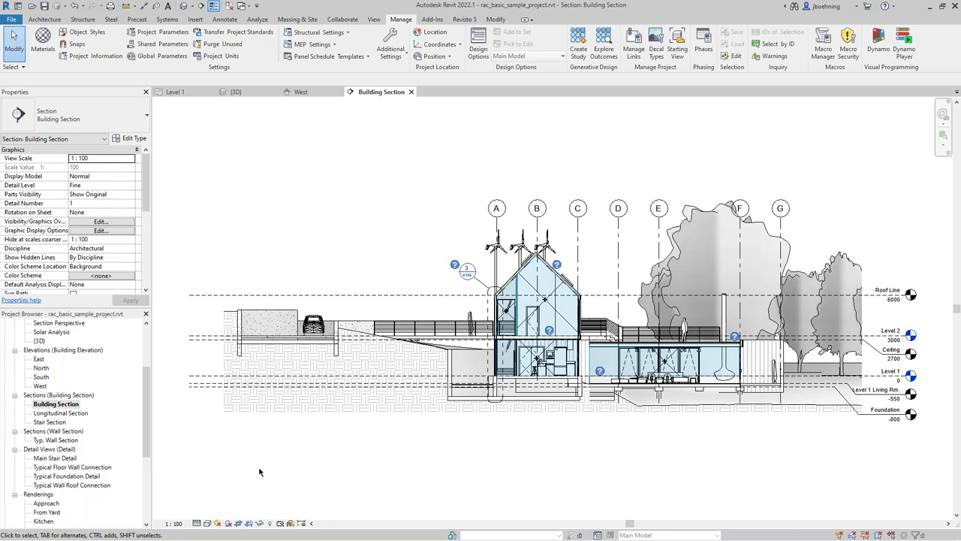
left_click(175, 92)
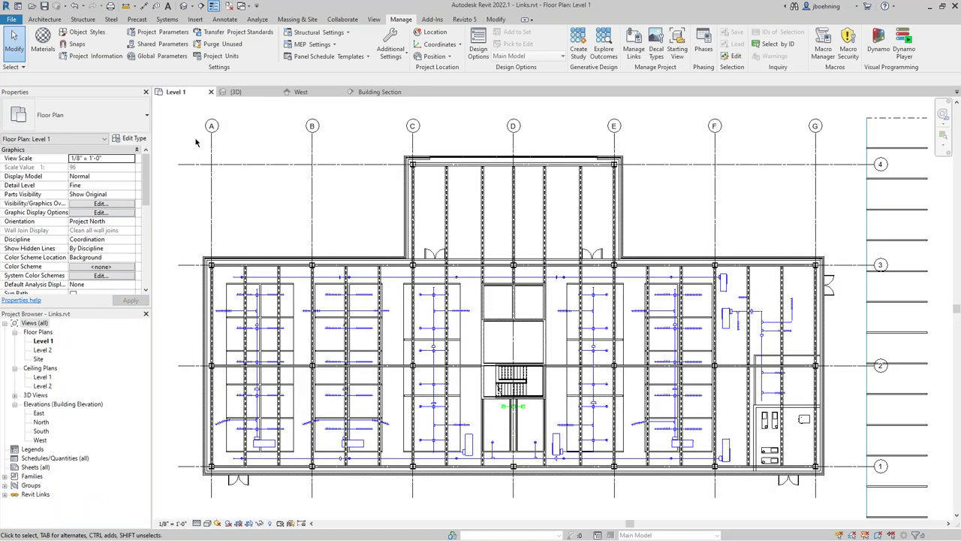
left_click(236, 92)
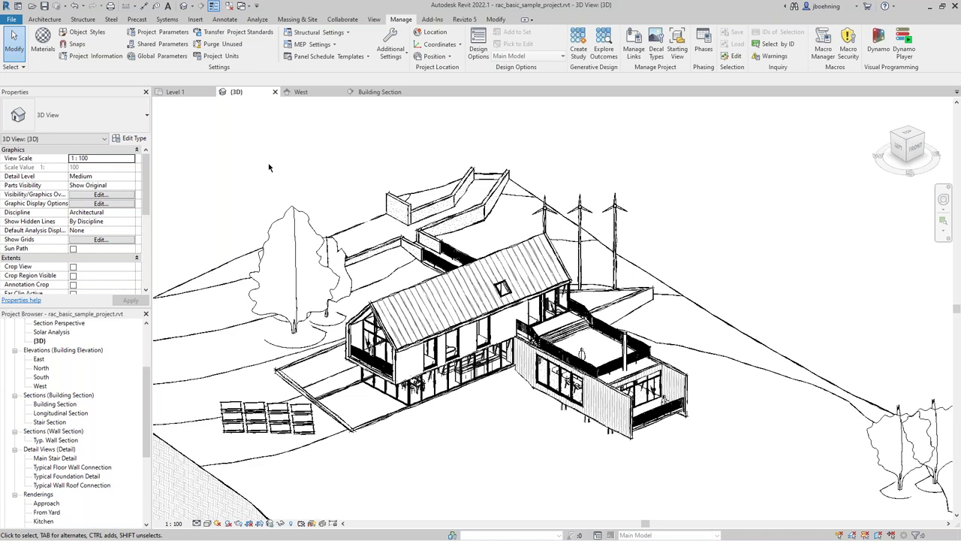
Step: Open the sheet A001 - Title Sheet
left_click_drag(148, 386, 80, 454)
left_click(52, 449)
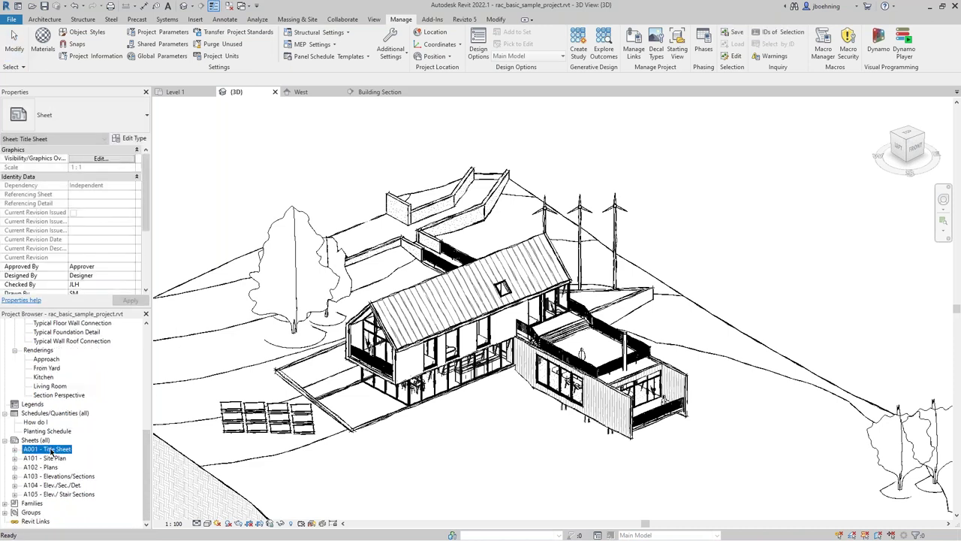
double_click(52, 449)
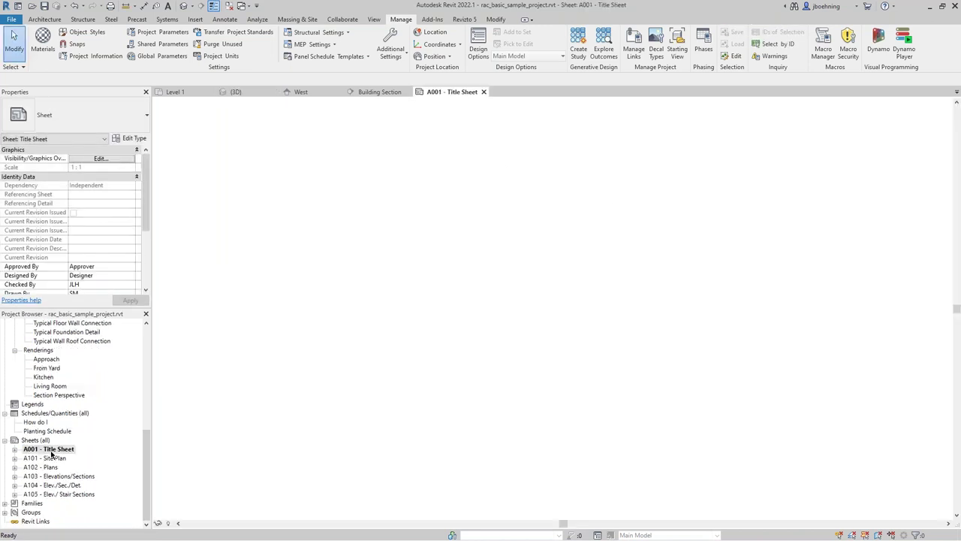
Step: Examine the title sheet's Revisions on Sheet settings for Revision 1 and close them
scroll(93, 245, "down", 3)
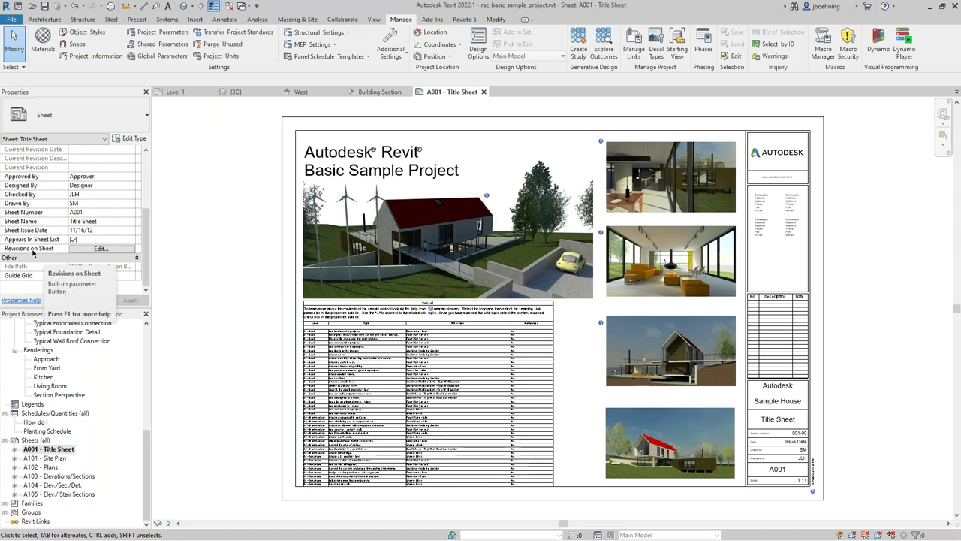
left_click(102, 249)
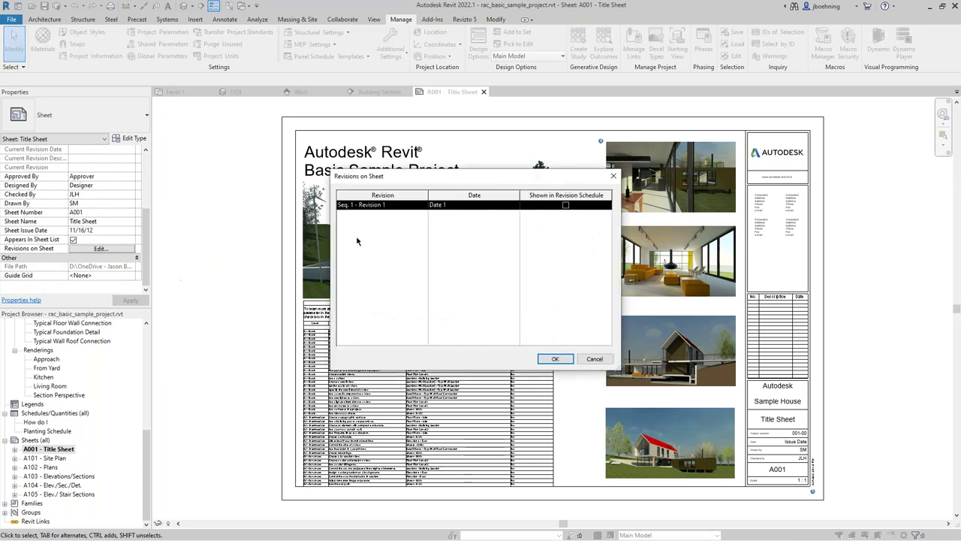
left_click(566, 205)
left_click(555, 358)
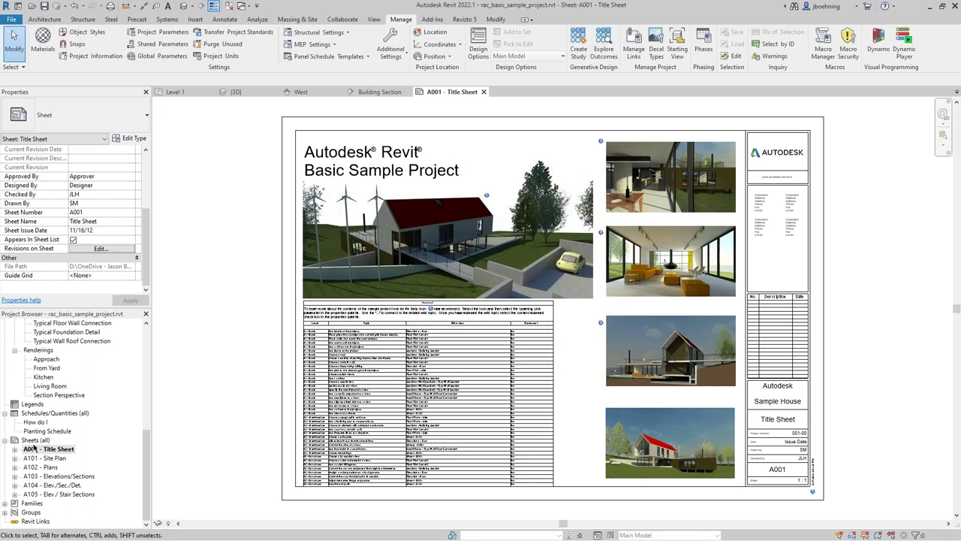
Step: Select sheets A001 through A105 together to check their shared properties, and open the sheet A101 - Site Plan
left_click(41, 449)
left_click(47, 494, "shift")
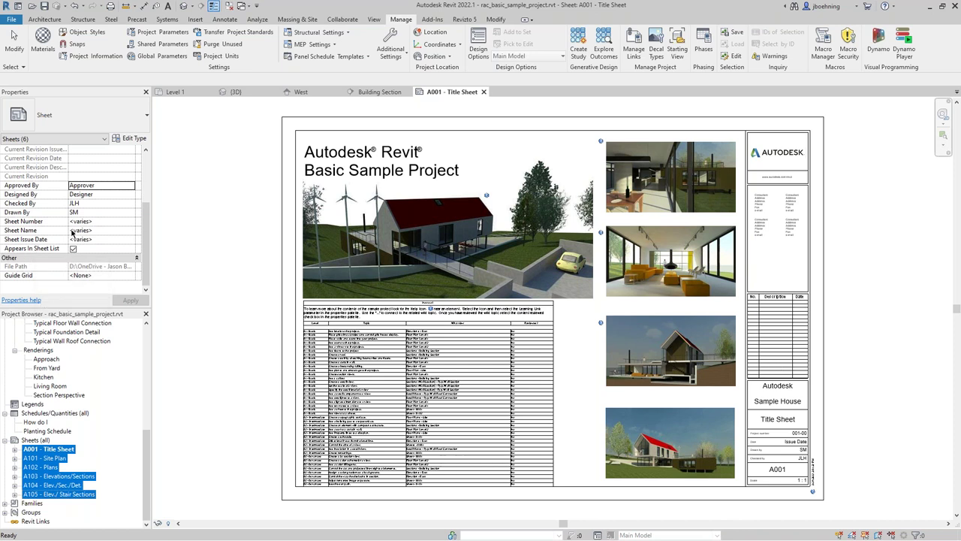
left_click(60, 449)
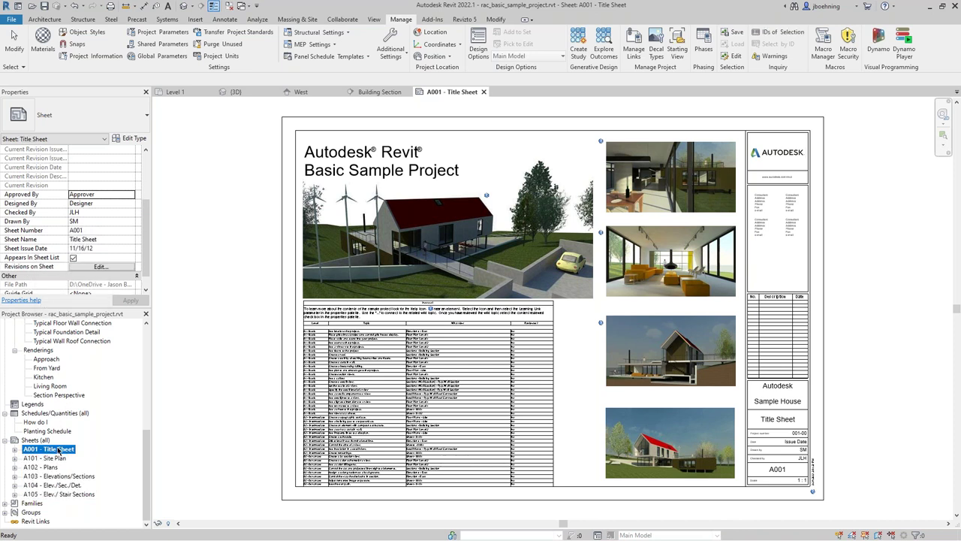
left_click(198, 362)
double_click(52, 458)
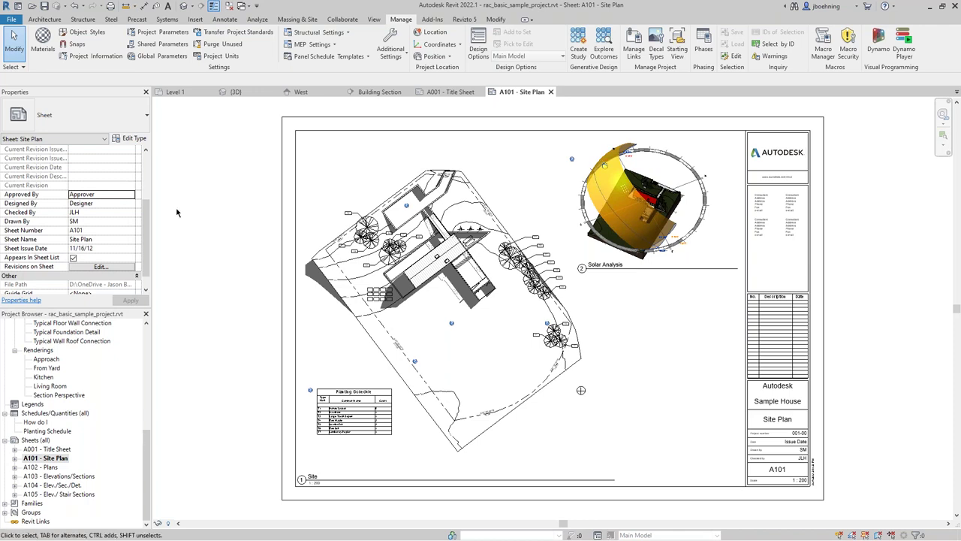
Step: Return to the 3D view and close the project's inactive views
left_click(234, 91)
left_click(229, 7)
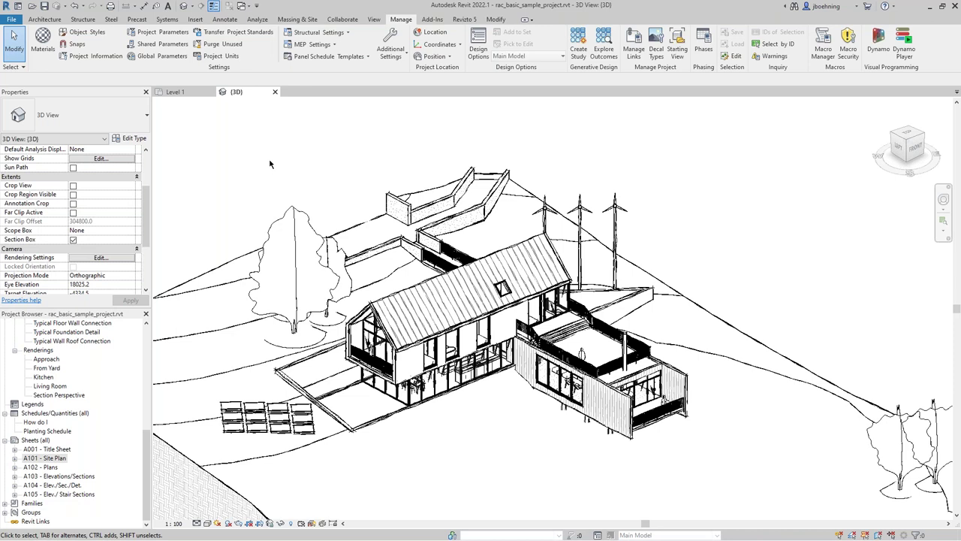
scroll(90, 450, "up", 2)
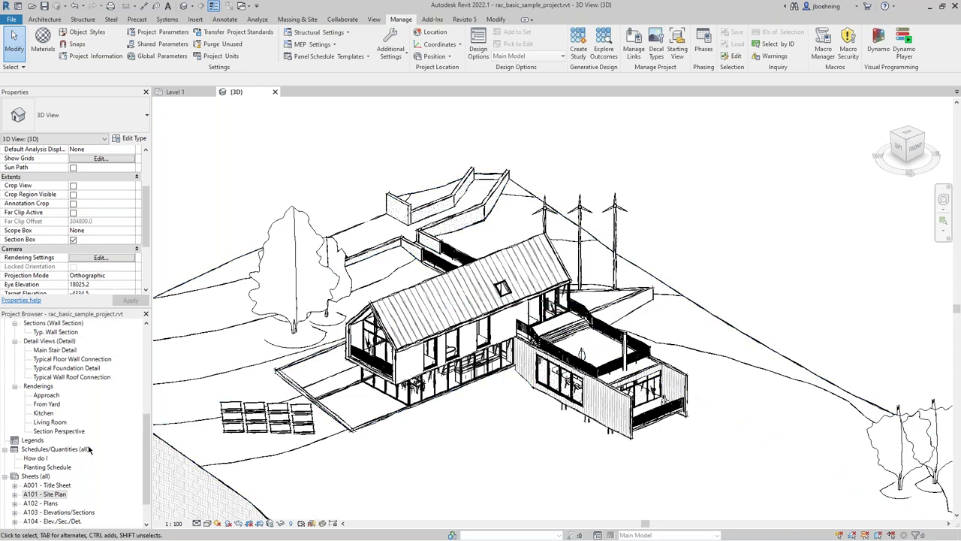
Step: Open the West building elevation view
scroll(143, 417, "up", 4)
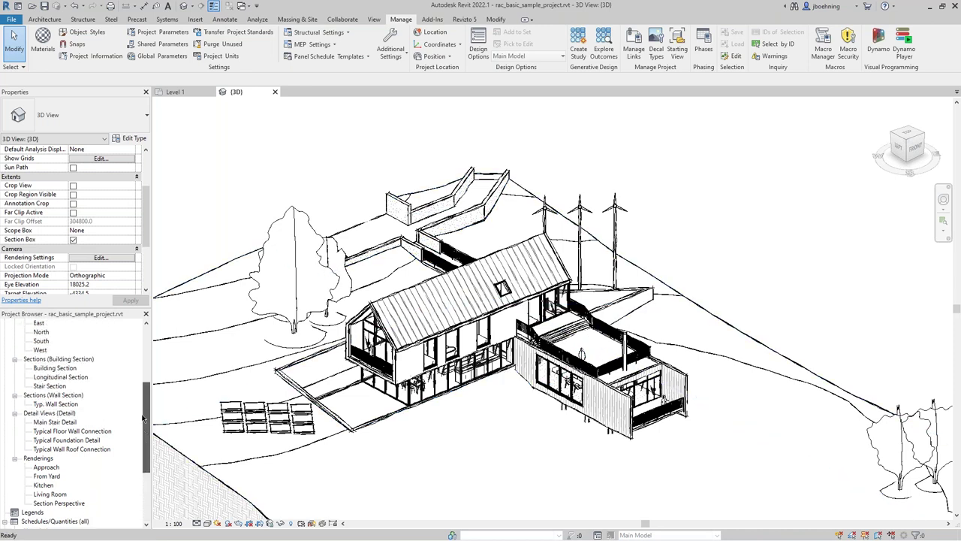
scroll(79, 399, "up", 4)
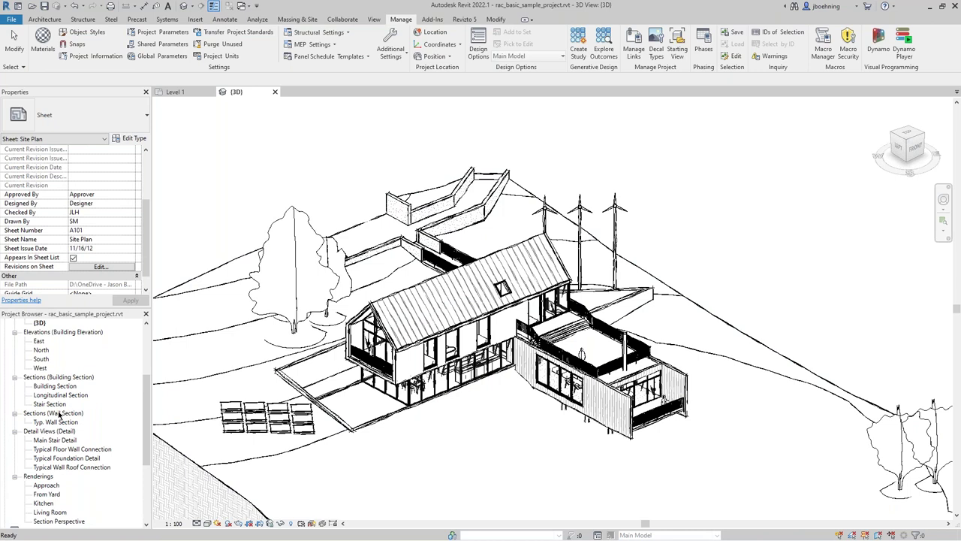
double_click(43, 413)
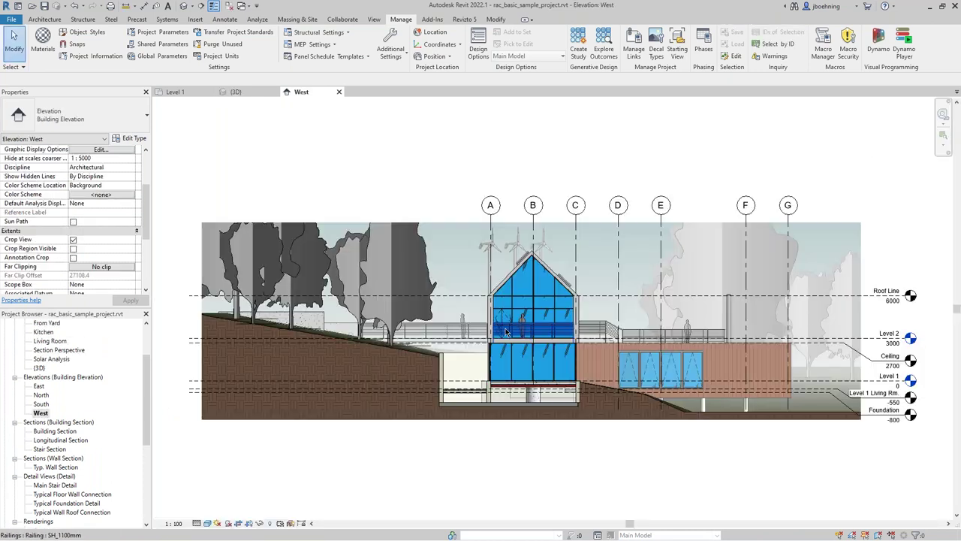
Step: Open the Level 1 floor plan, and briefly view the Site plan before closing it
scroll(46, 350, "up", 4)
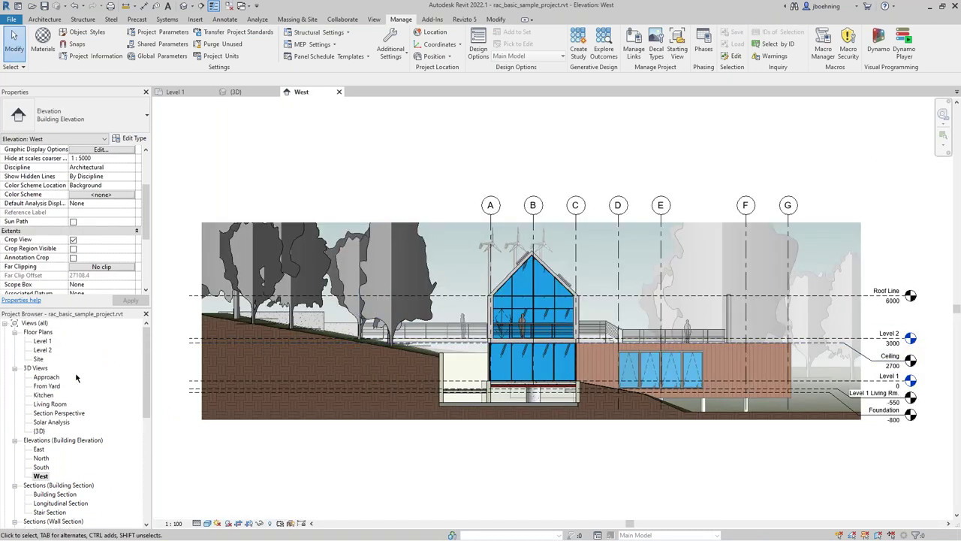
double_click(42, 341)
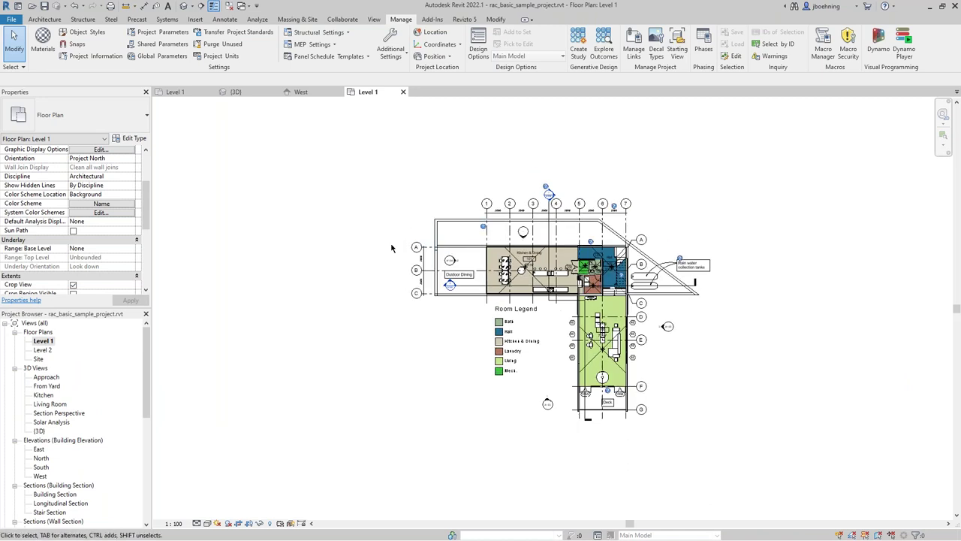
double_click(39, 359)
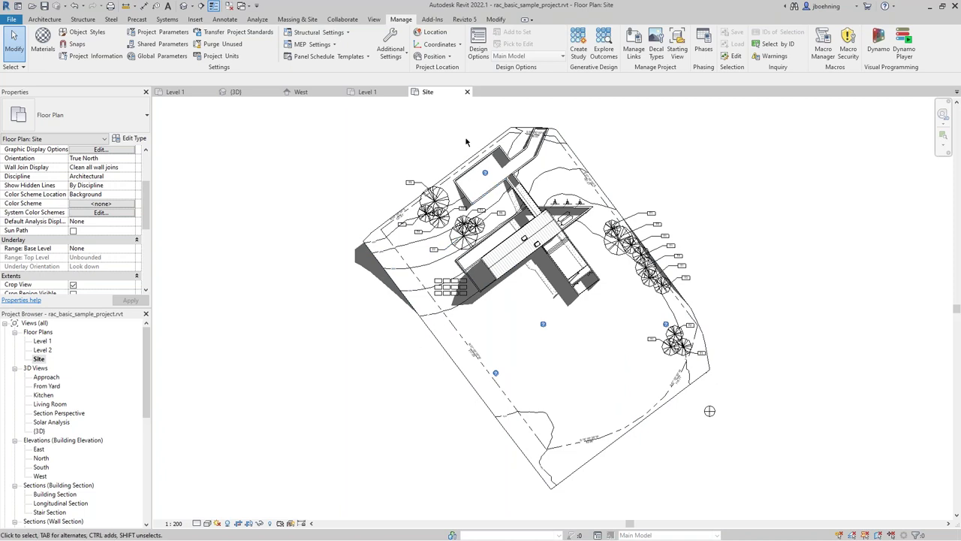
left_click(467, 91)
Step: Examine the elevation entry among the annotation categories in Level 1's visibility and graphic overrides
key("v")
key("v")
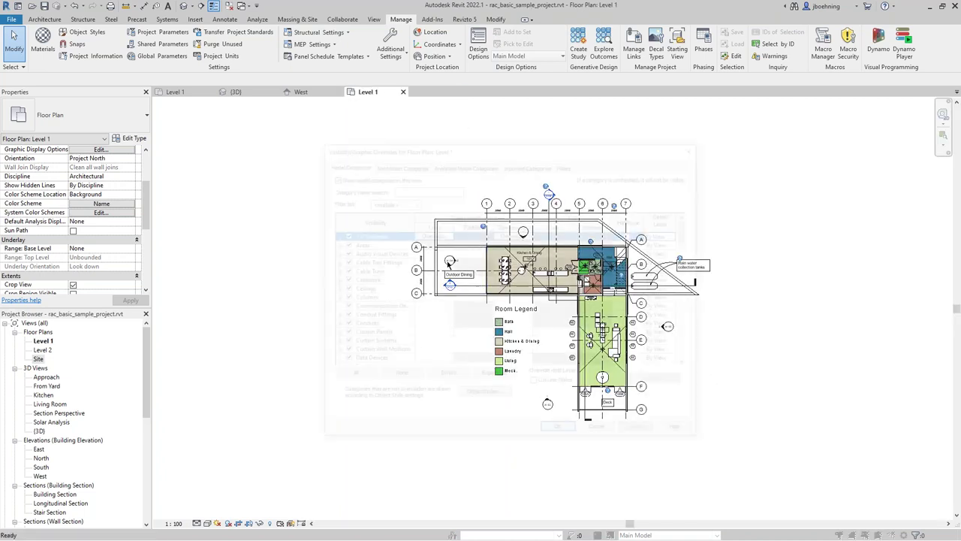
left_click(383, 163)
key("e")
scroll(390, 284, "down", 1)
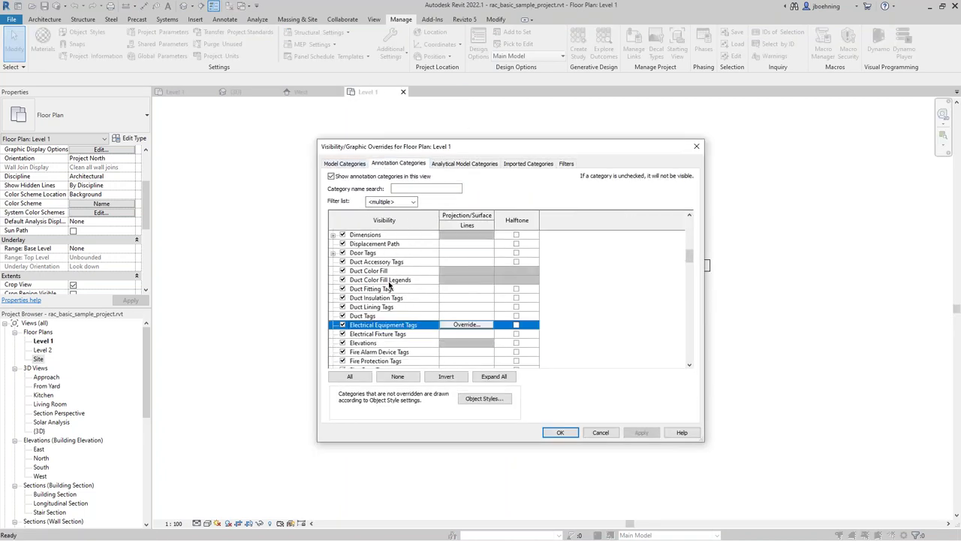
left_click(560, 432)
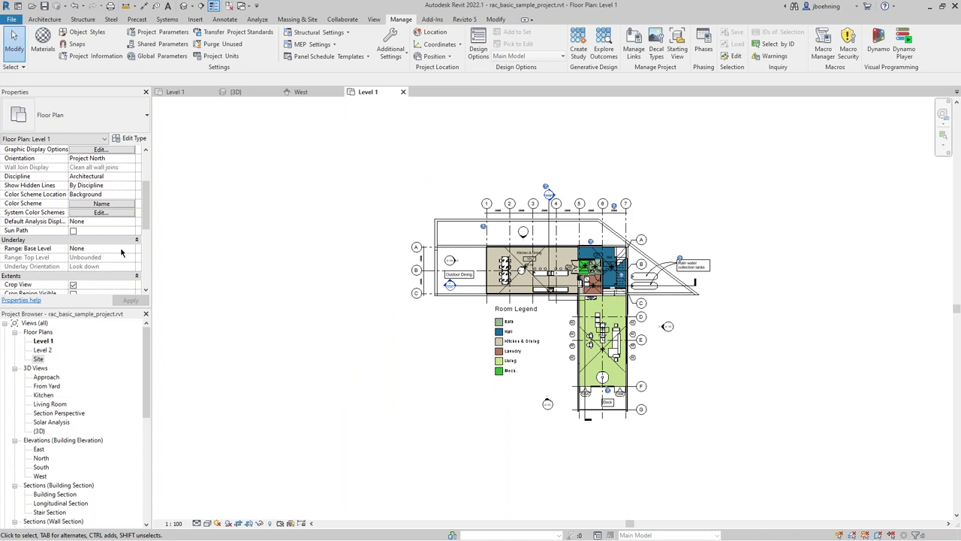
Step: Turn off Crop View for the Level 1 floor plan
scroll(78, 257, "down", 3)
left_click(73, 203)
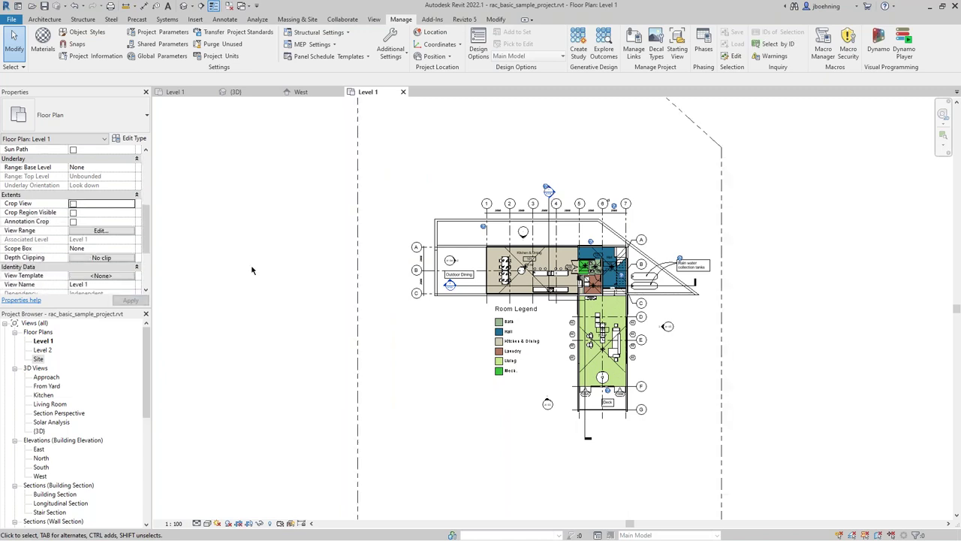
scroll(515, 321, "down", 2)
scroll(522, 330, "up", 2)
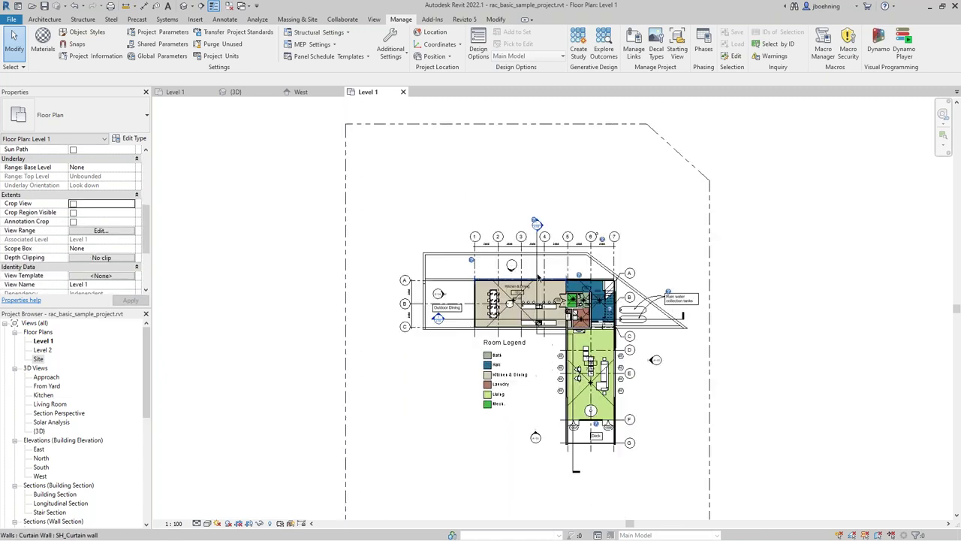
Step: Open the West elevation from its marker above the Outdoor Dining label in the Level 1 plan
scroll(450, 308, "up", 2)
scroll(421, 353, "down", 2)
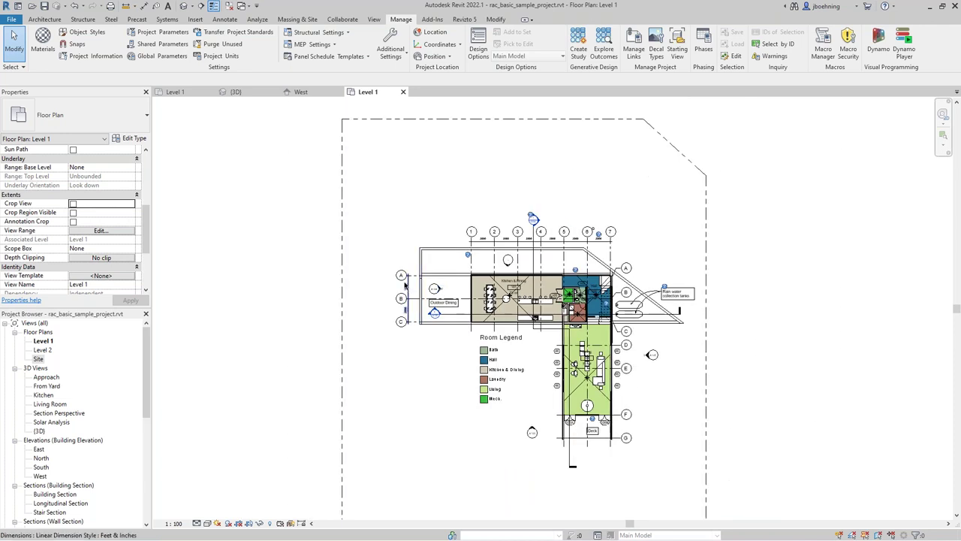
scroll(443, 289, "up", 6)
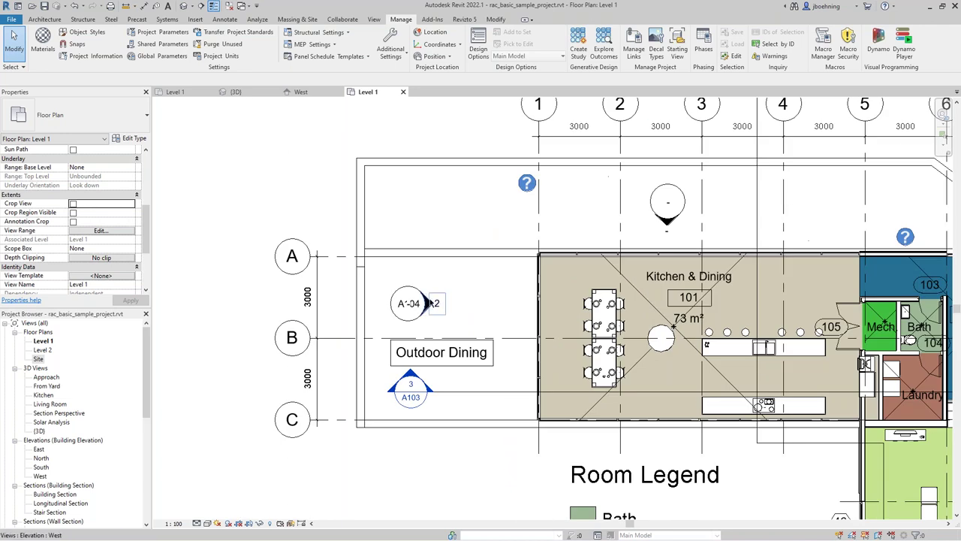
double_click(426, 303)
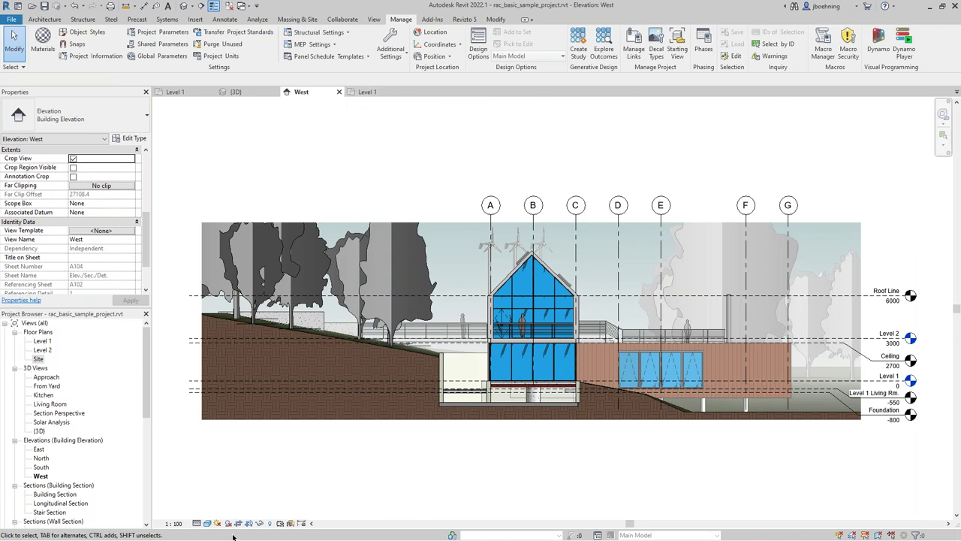
Step: Examine the Depth Cueing fade settings in the West elevation's Graphic Display Options and close them
left_click(208, 523)
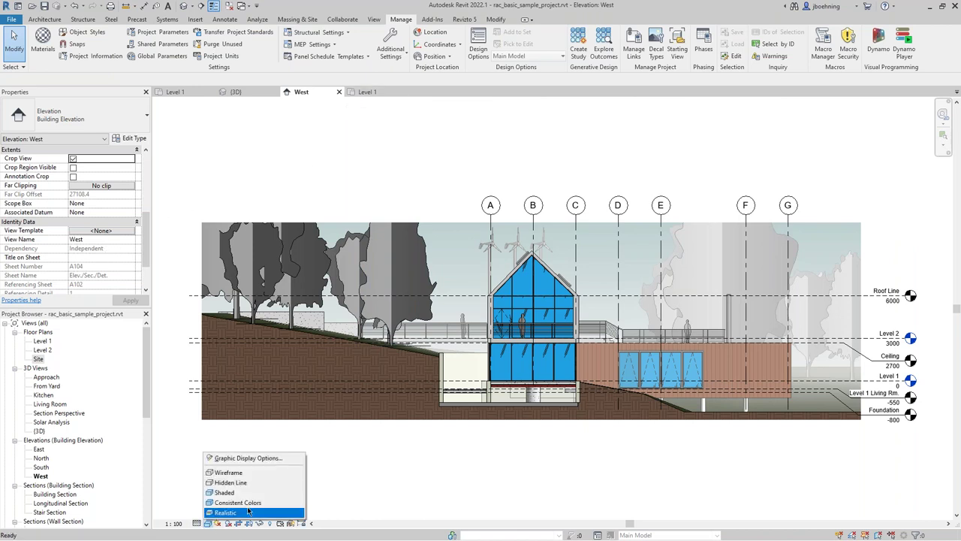
left_click(245, 457)
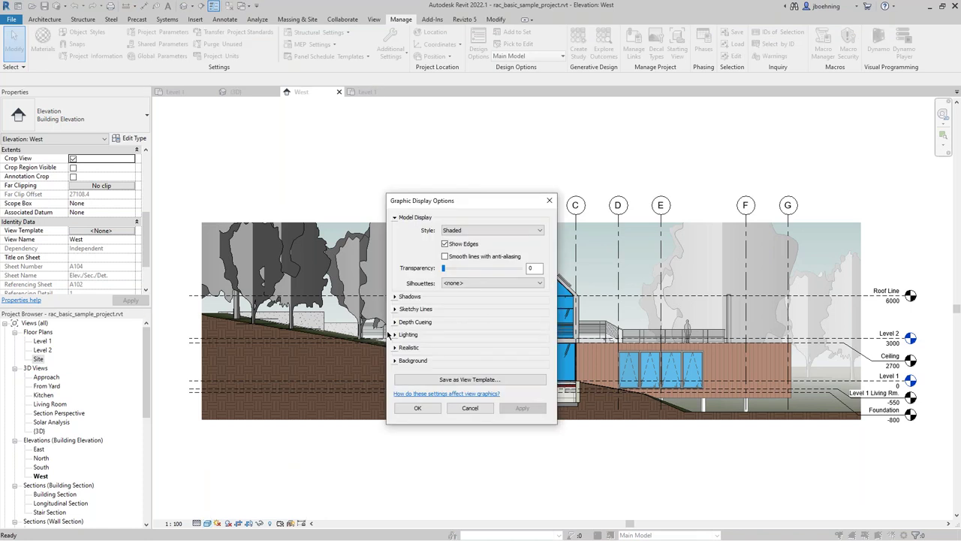
left_click(395, 323)
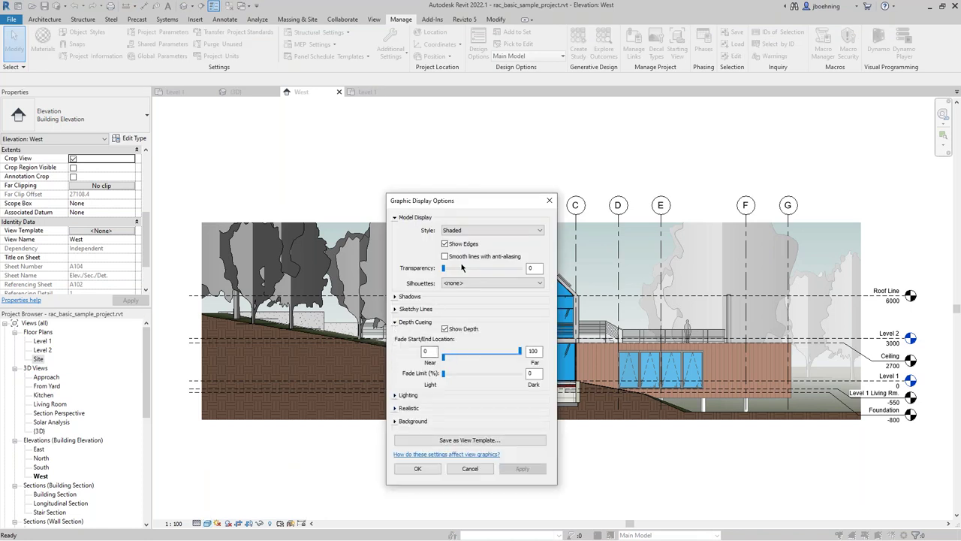
left_click_drag(466, 201, 472, 166)
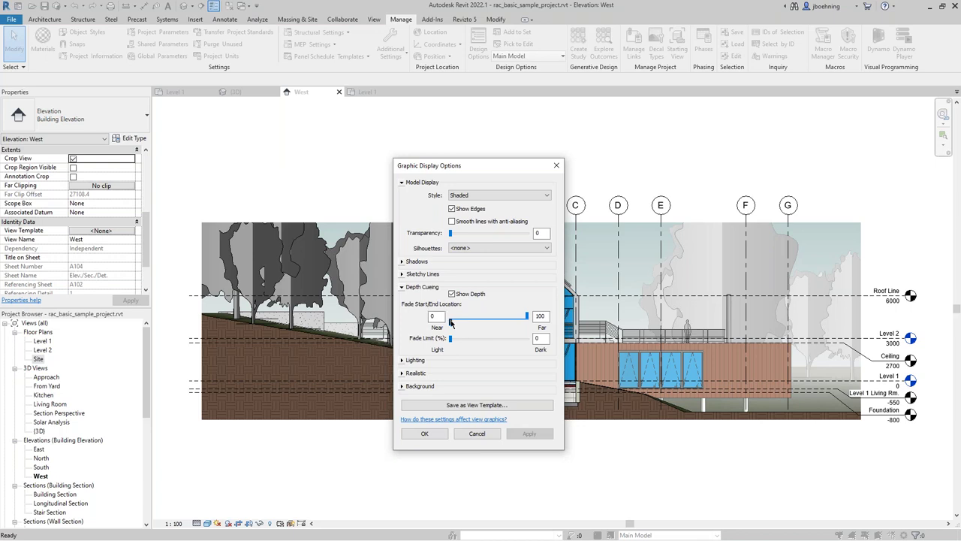
left_click(425, 434)
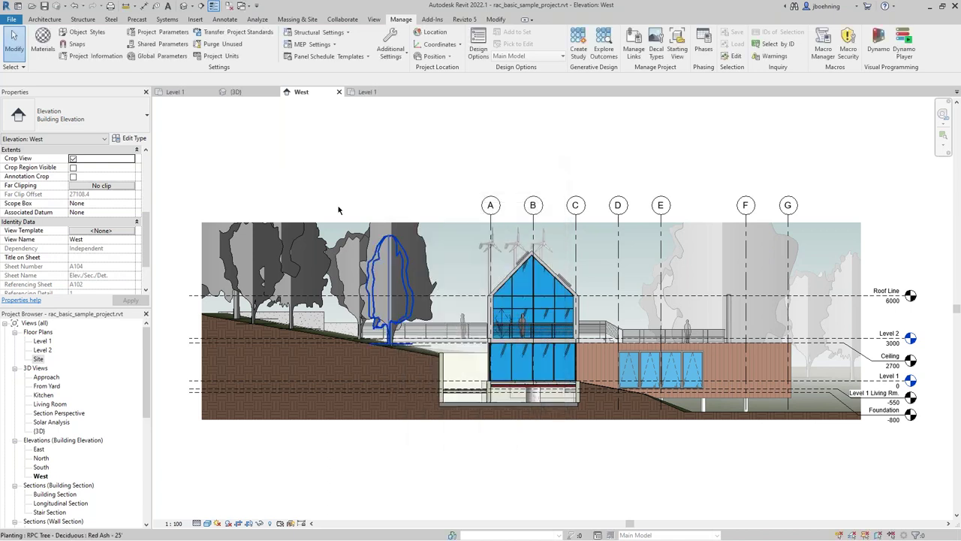
Step: Return to the Level 1 plan, select the West elevation marker to inspect its view line, and clear the selection
left_click(358, 91)
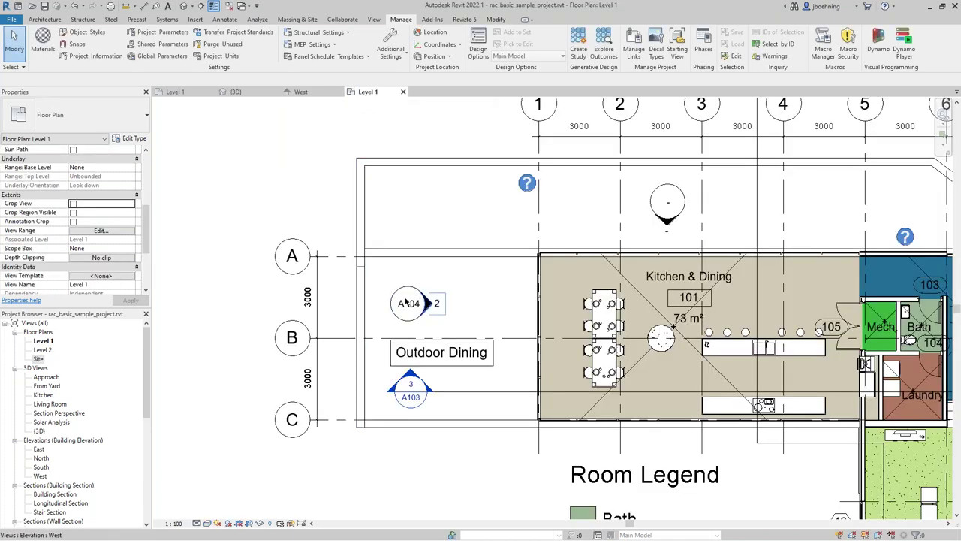
left_click(426, 303)
scroll(426, 302, "down", 3)
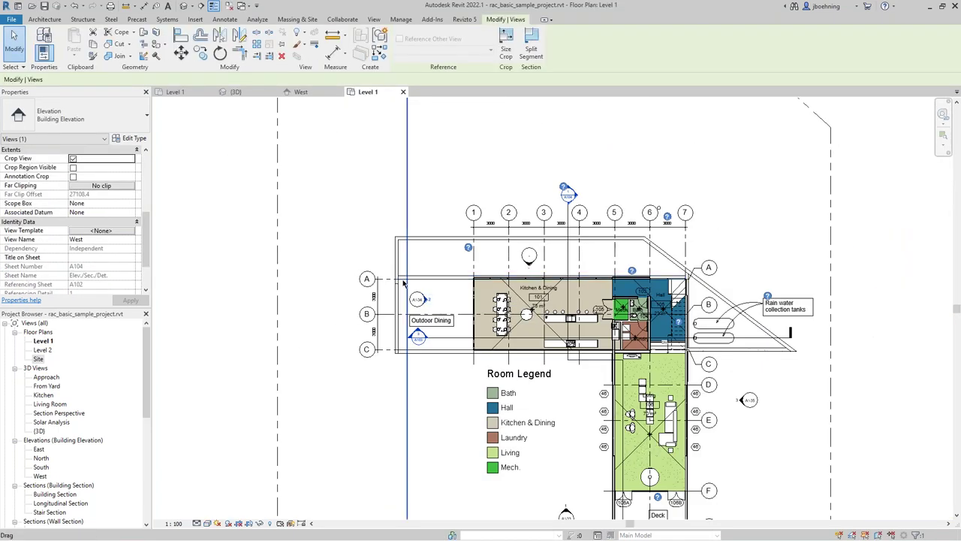
scroll(413, 214, "down", 3)
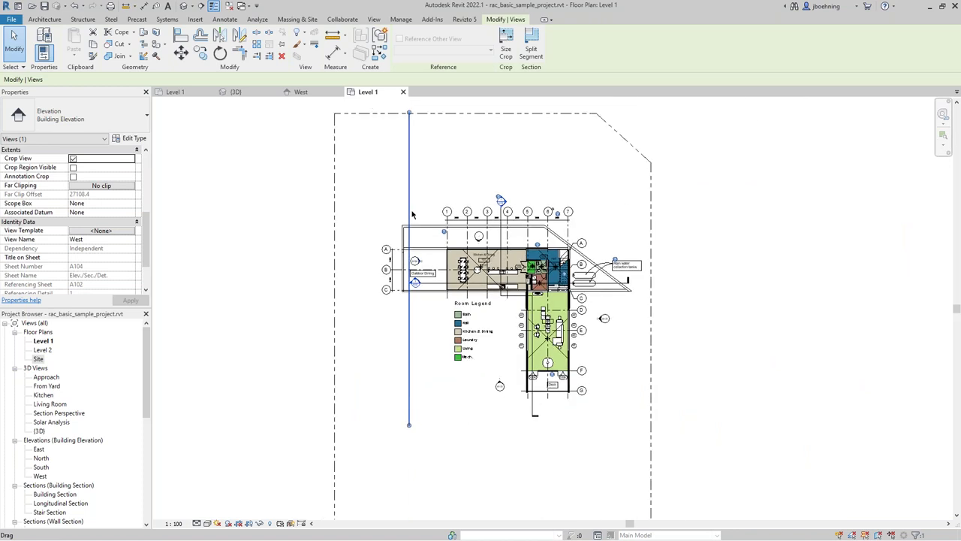
middle_click_drag(425, 192, 389, 224)
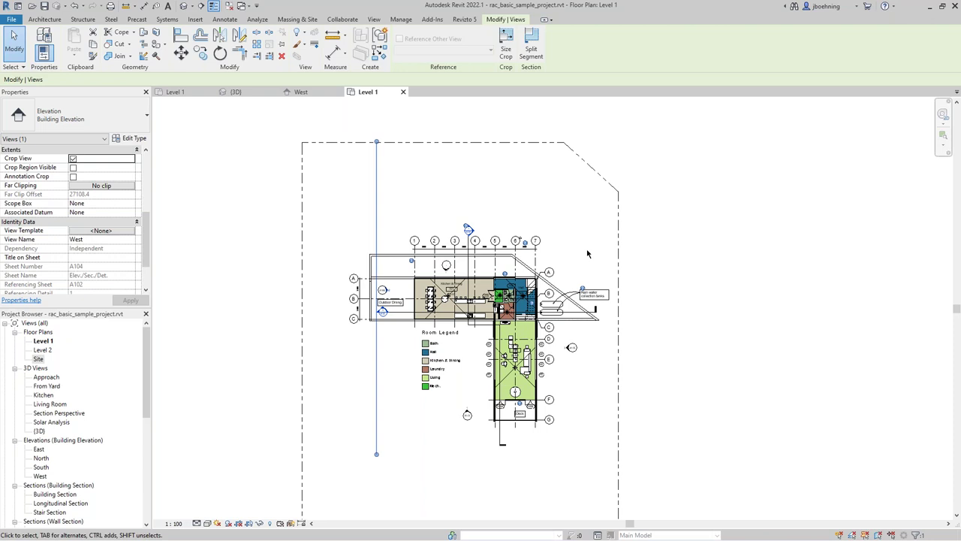
left_click(640, 247)
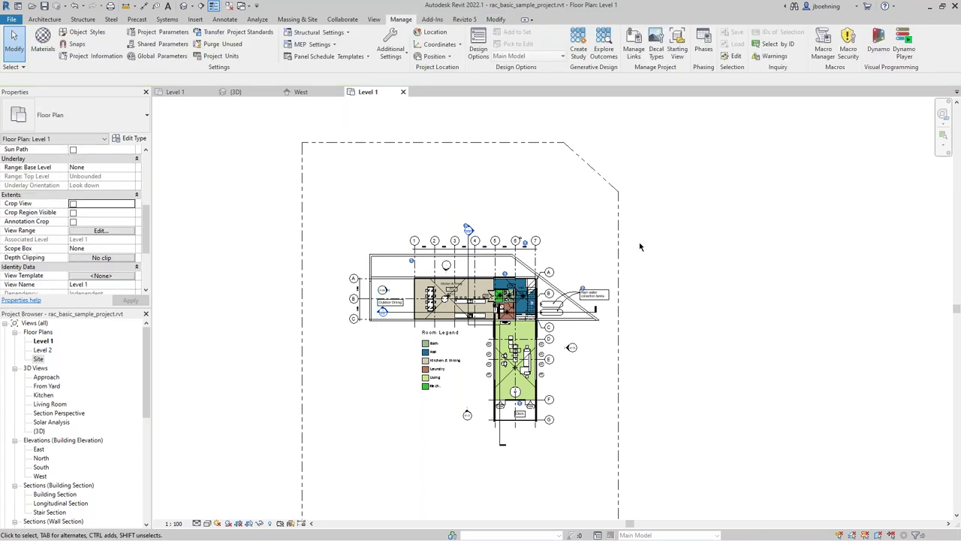